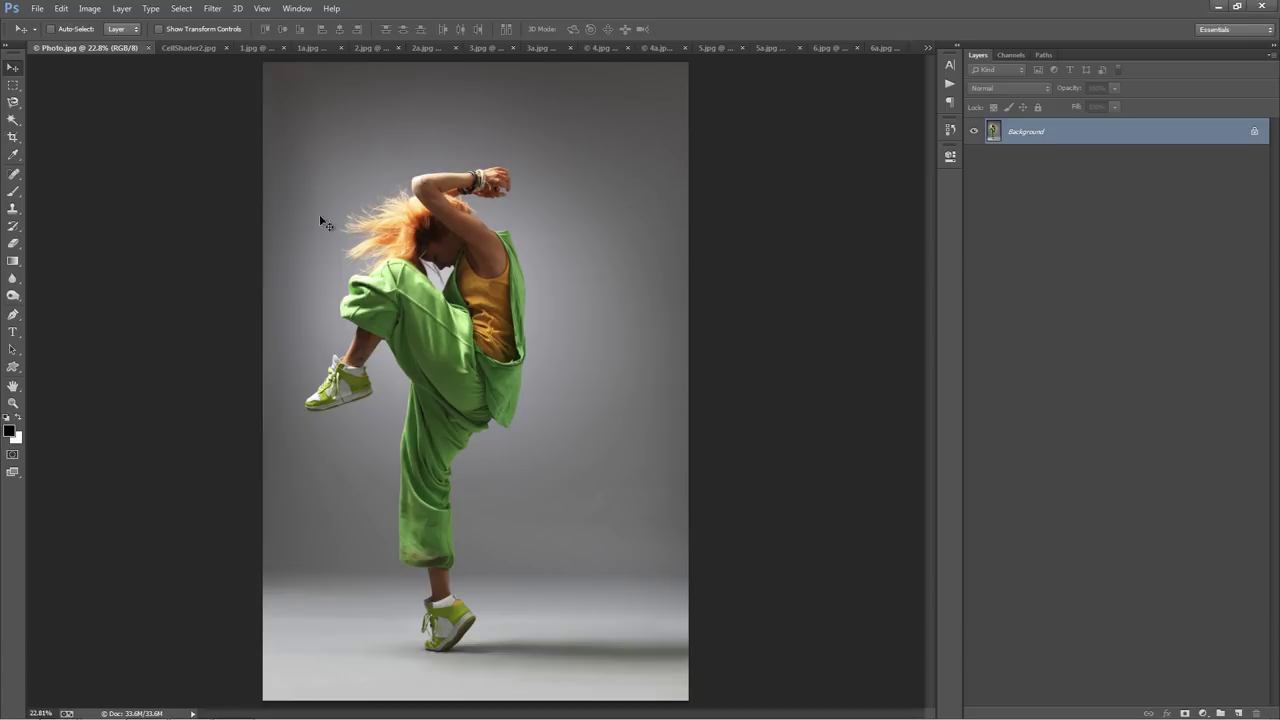
Step: Compare the original photos with their cell-shaded versions across the open documents from CellShader2.jpg to 2a.jpg
left_click(181, 45)
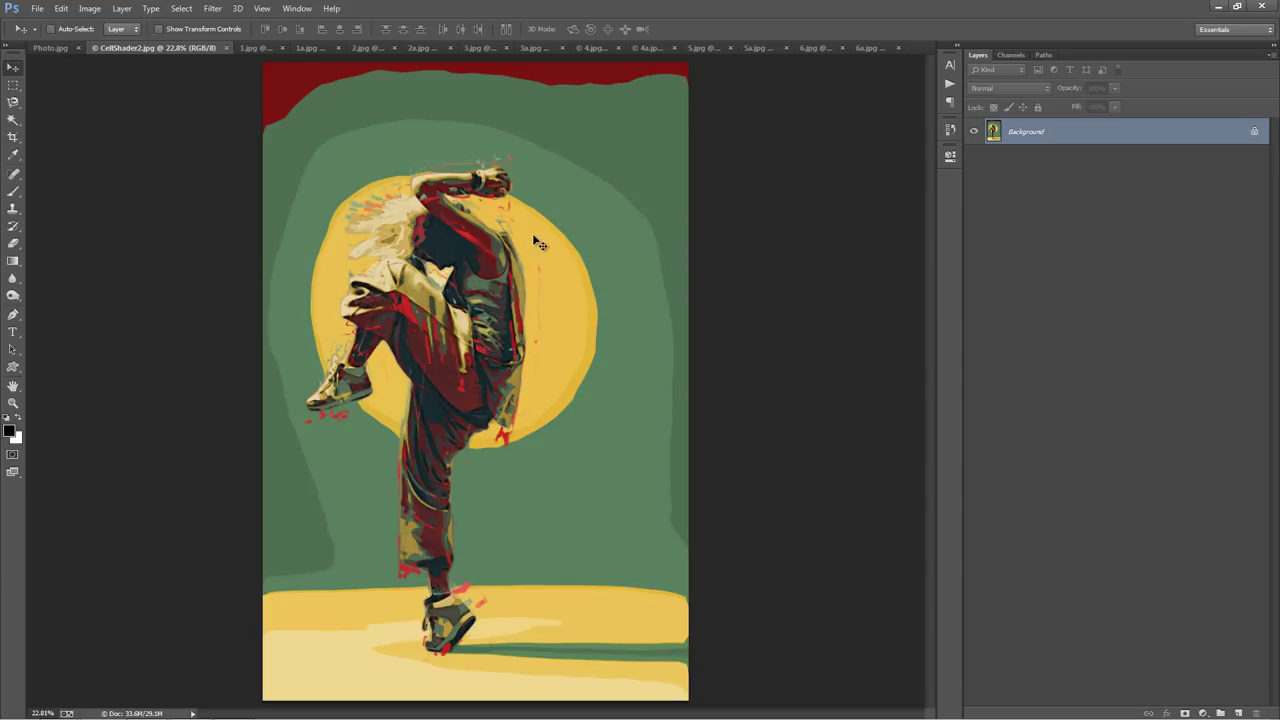
left_click(250, 48)
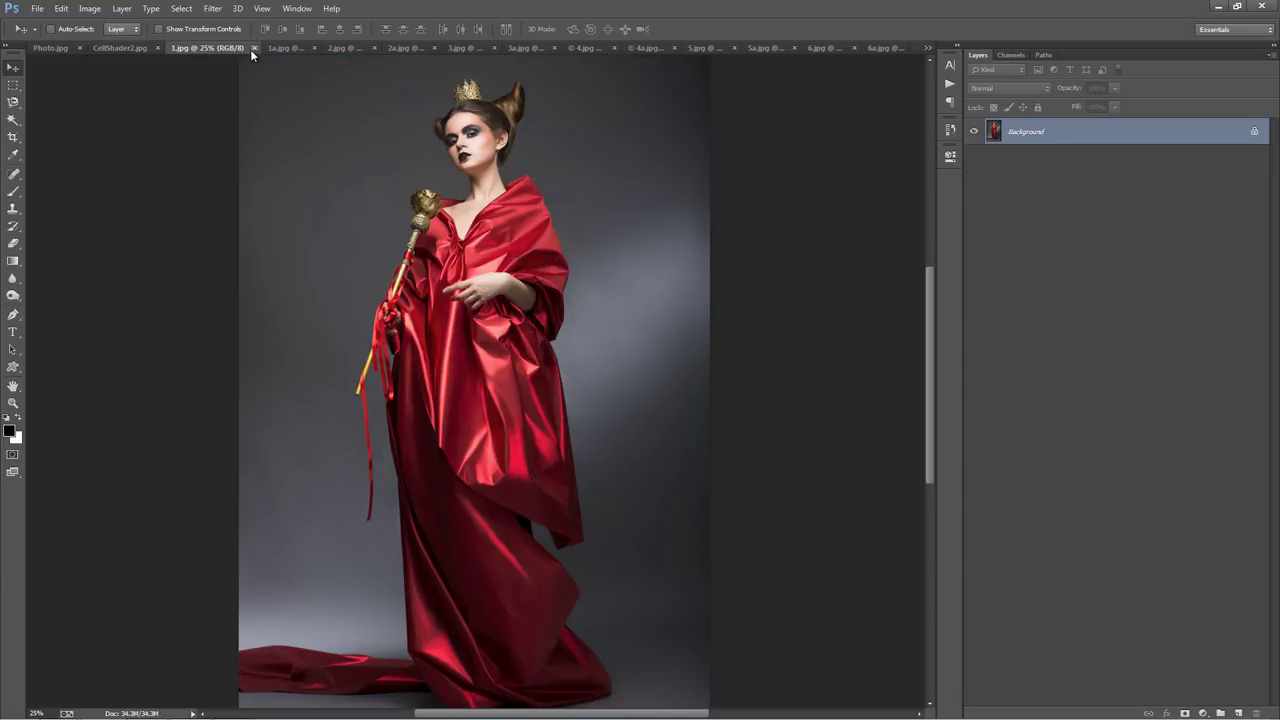
left_click(280, 46)
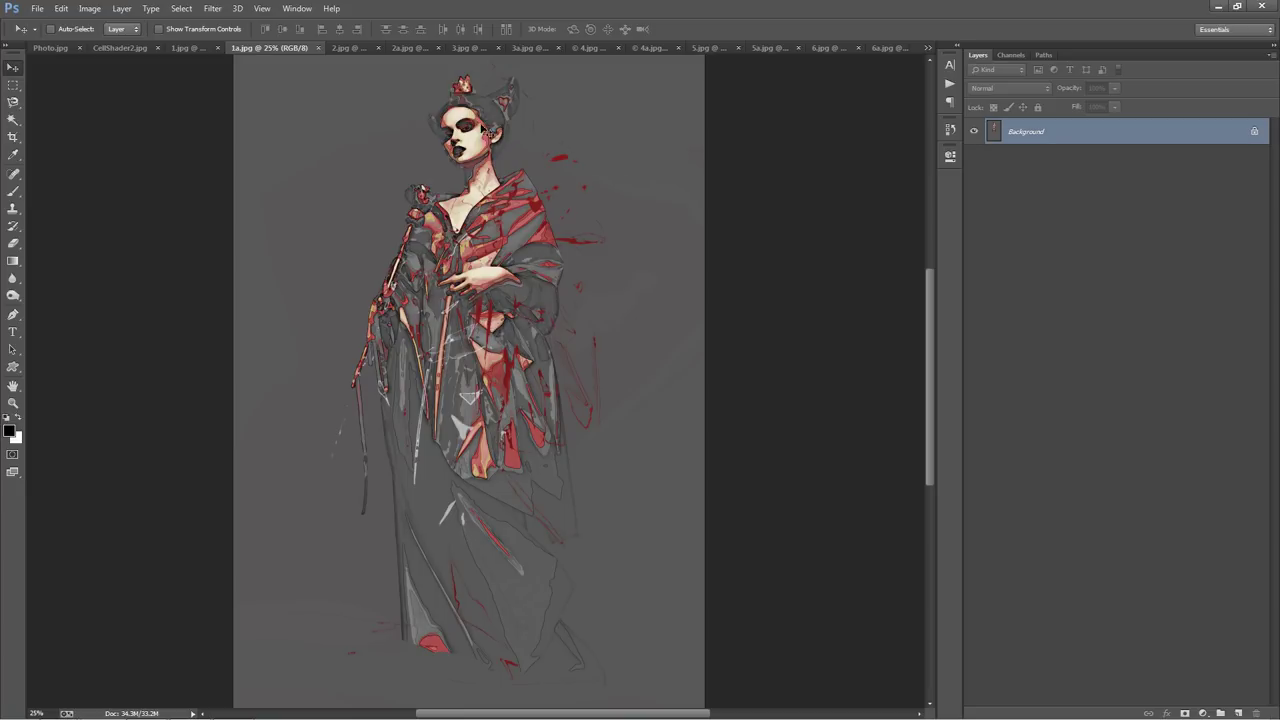
left_click(352, 46)
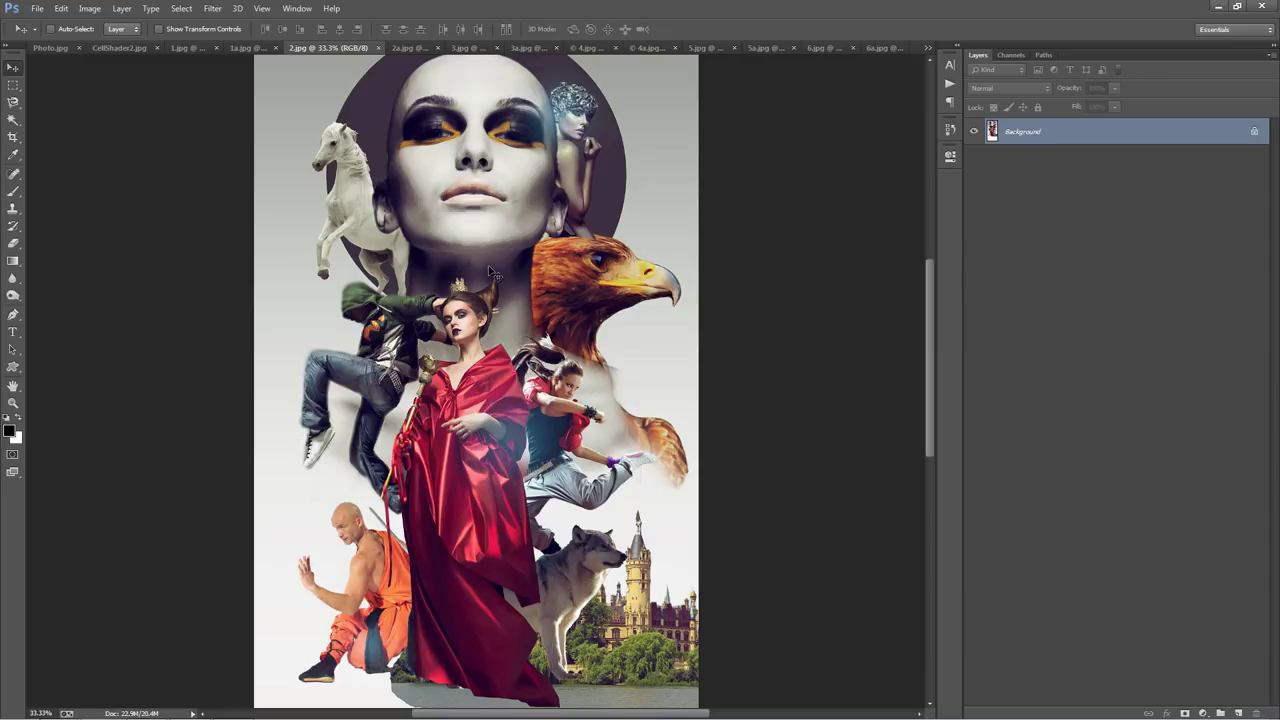
left_click(404, 48)
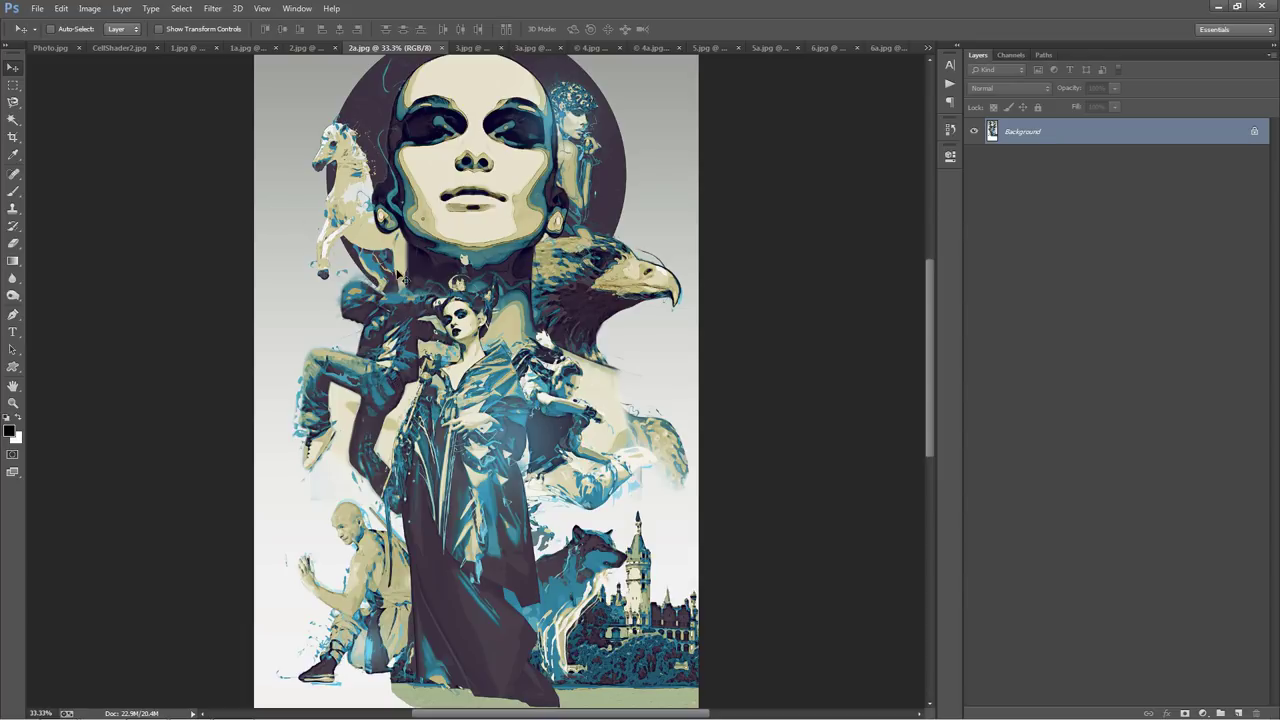
left_click(463, 48)
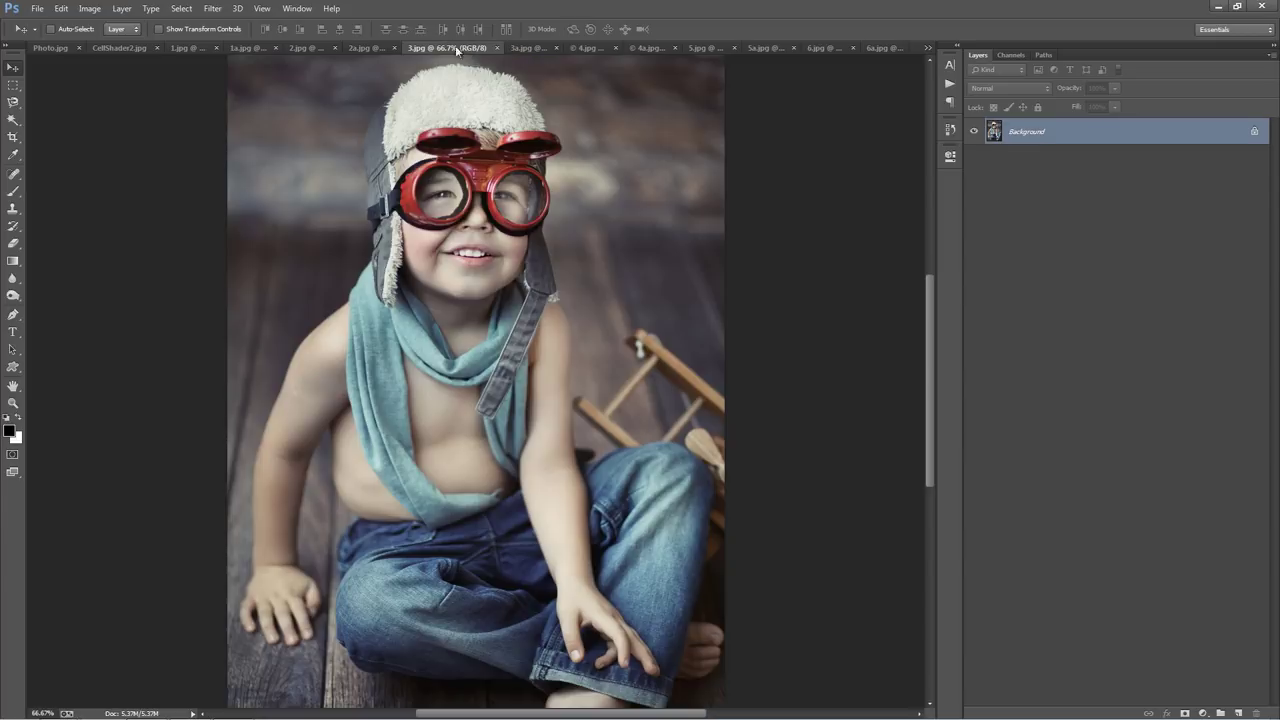
left_click(370, 47)
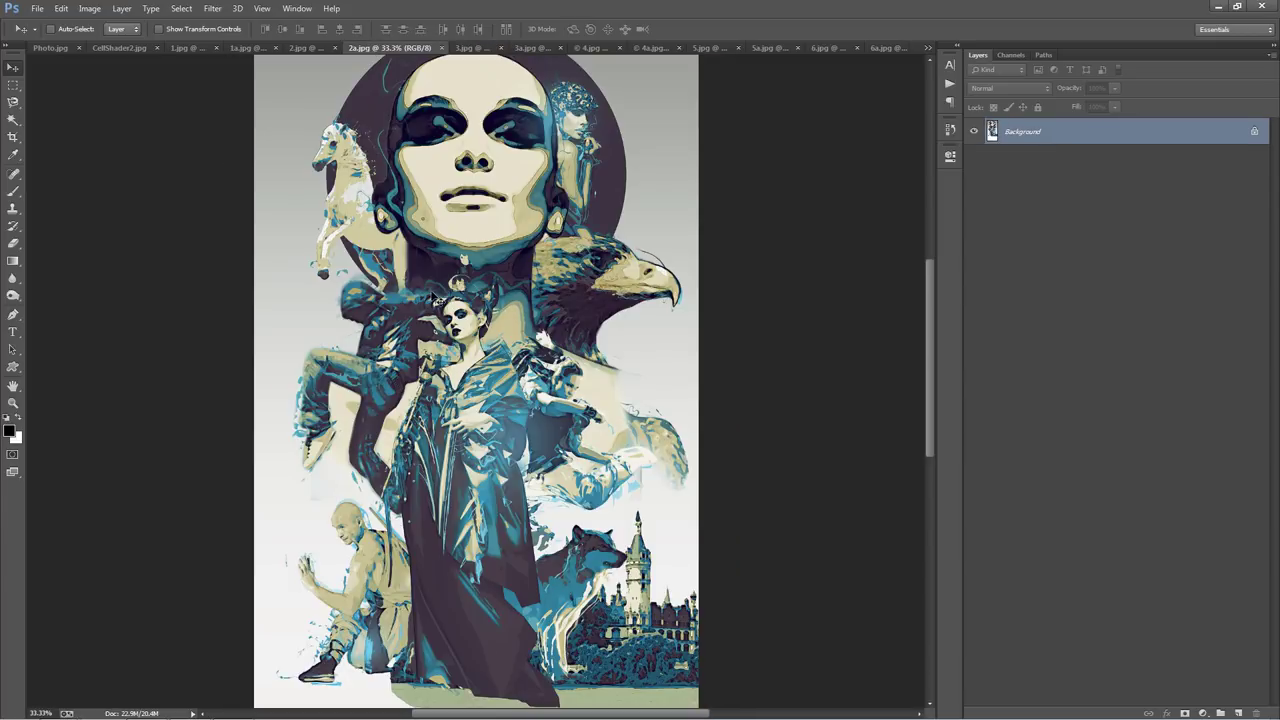
Step: Examine the remaining before-and-after example pairs, from 3.jpg and 3a.jpg through 6.jpg and 6a.jpg
left_click(470, 48)
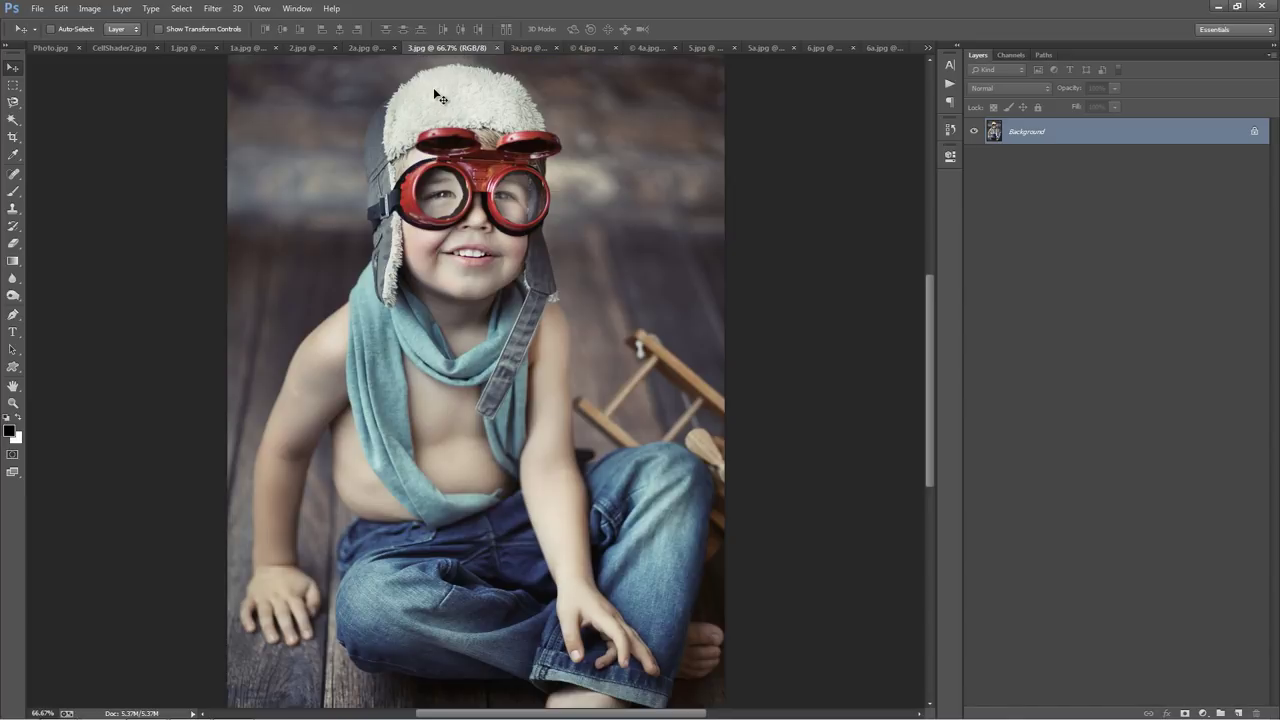
left_click(530, 48)
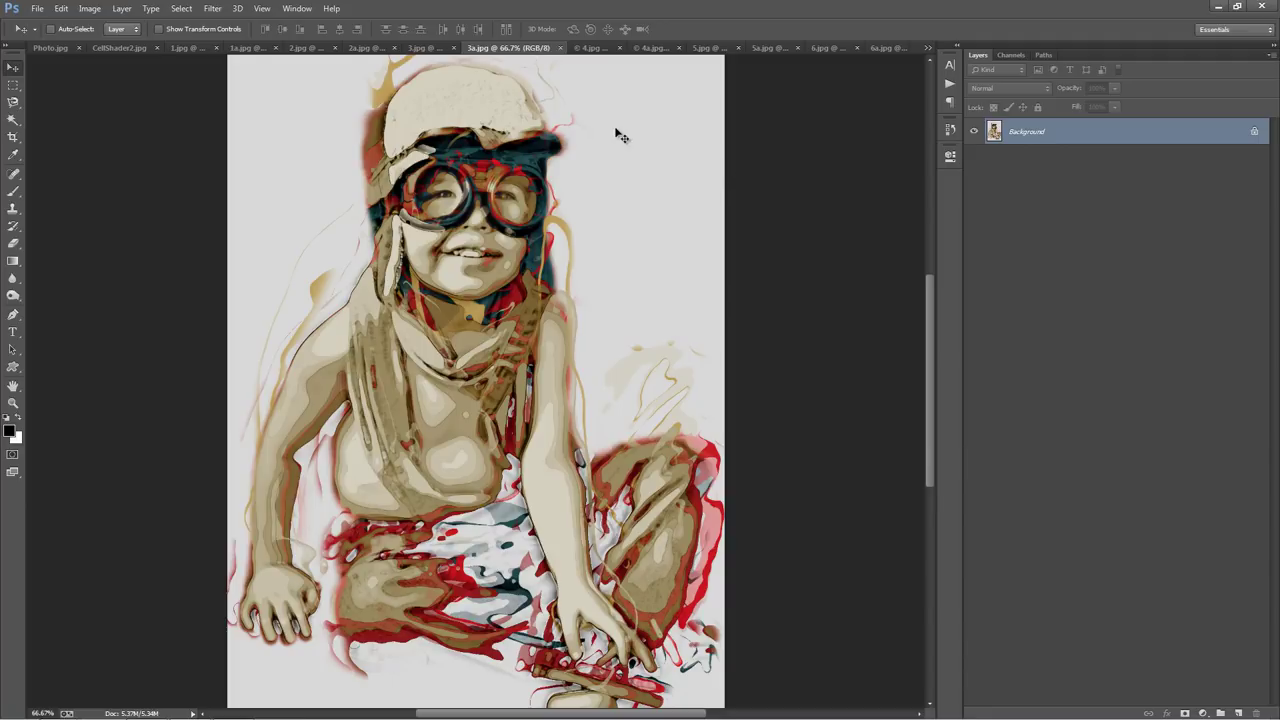
left_click(584, 50)
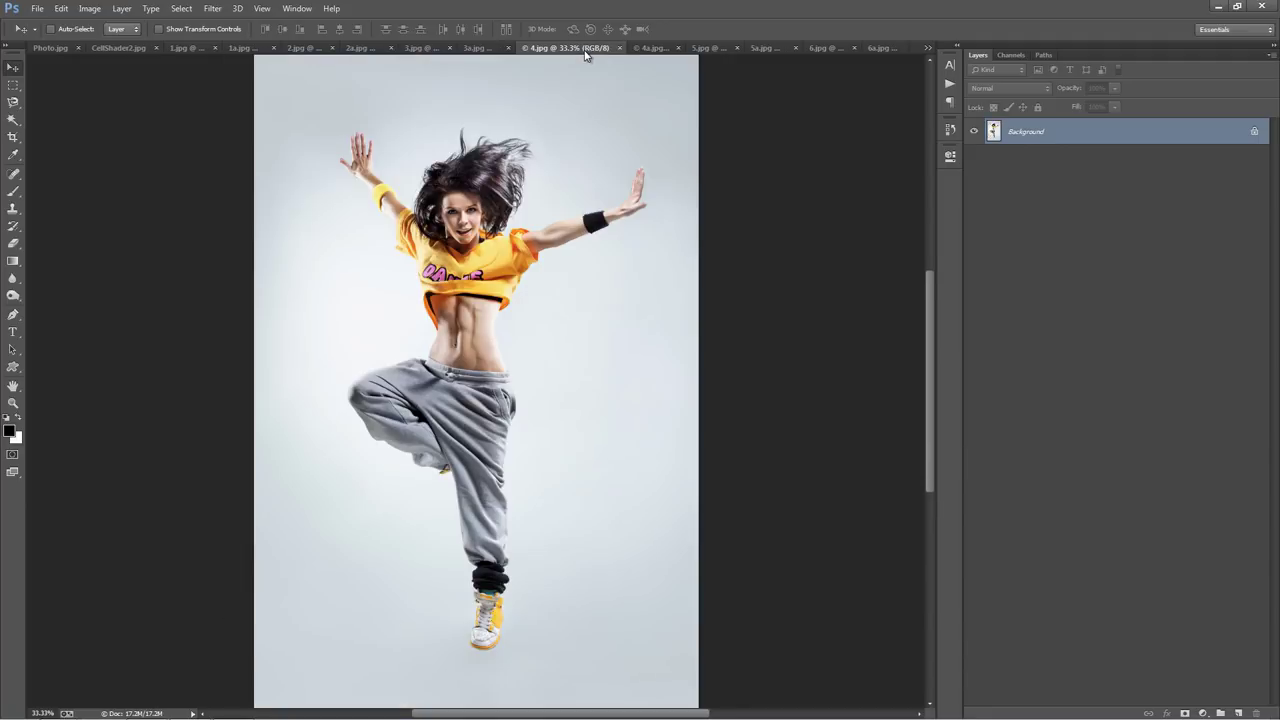
left_click(649, 50)
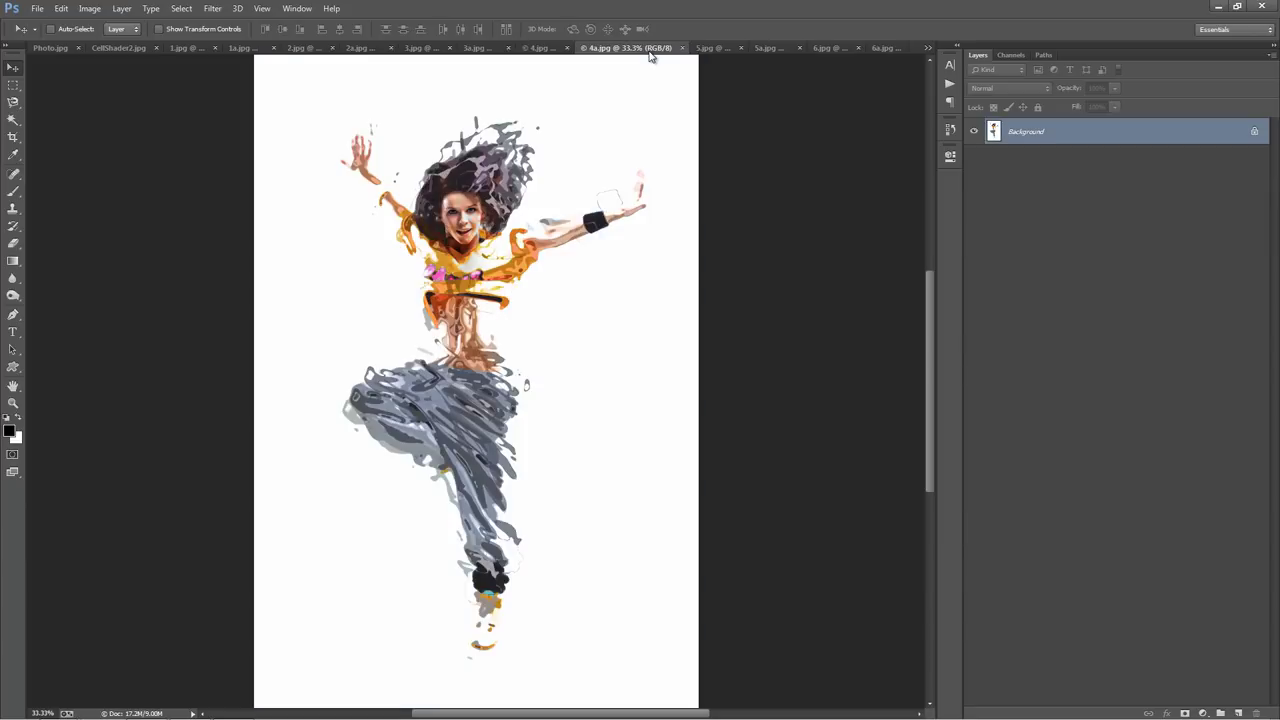
left_click(714, 48)
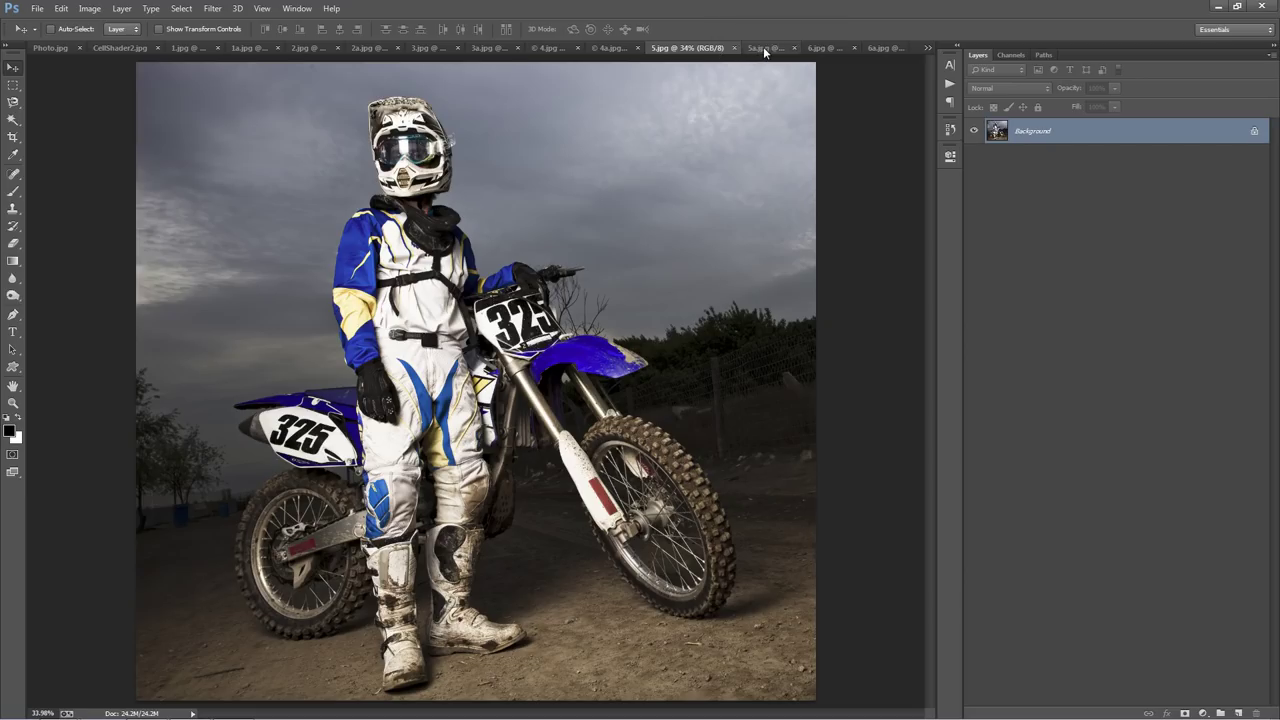
left_click(765, 48)
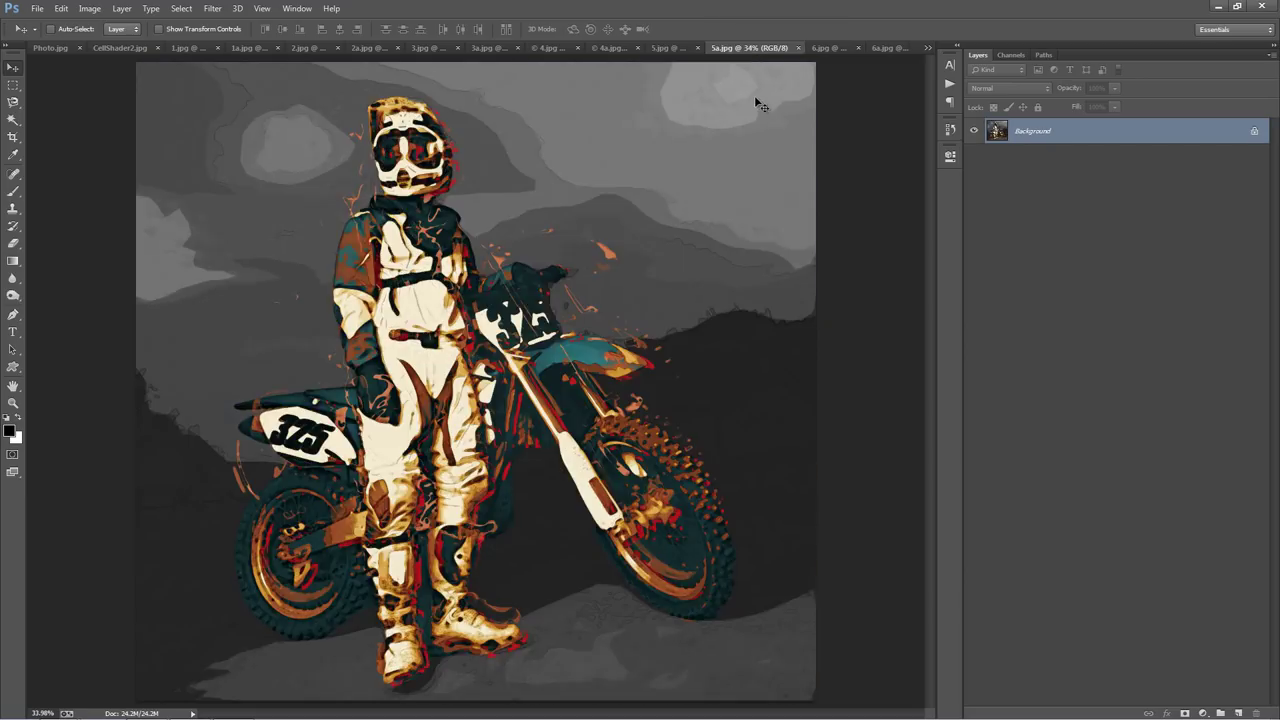
left_click(819, 49)
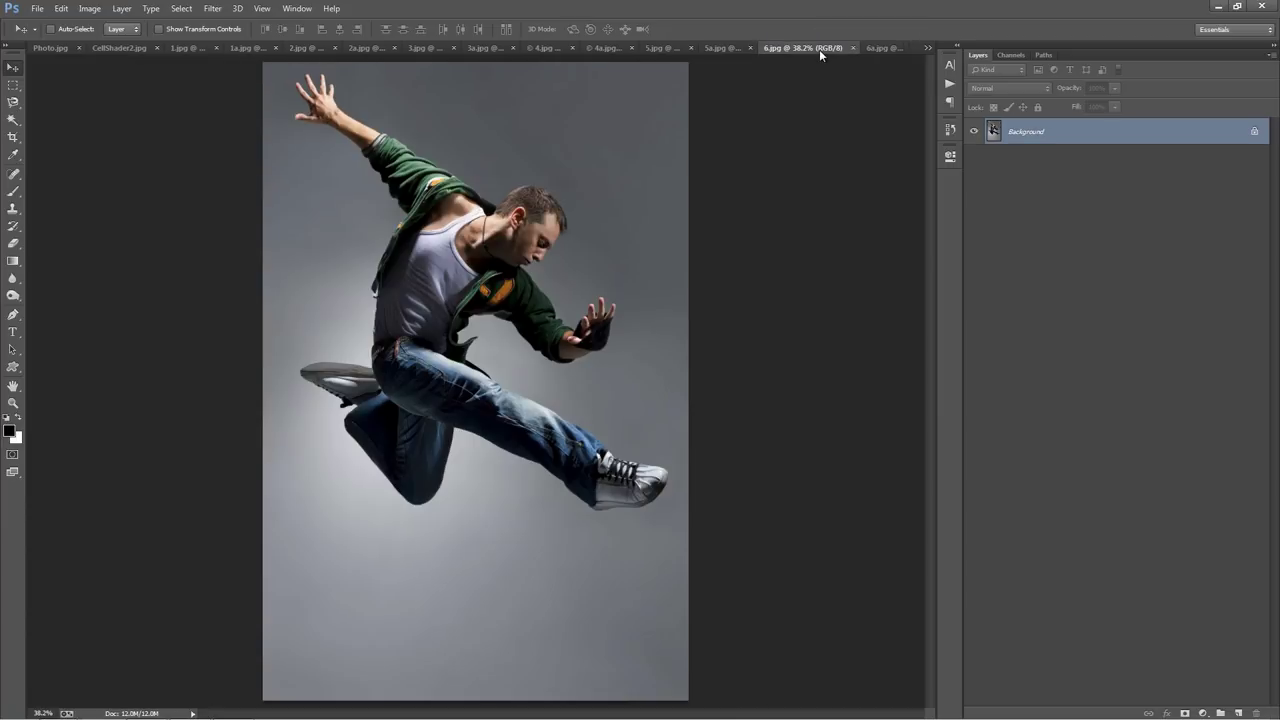
left_click(872, 50)
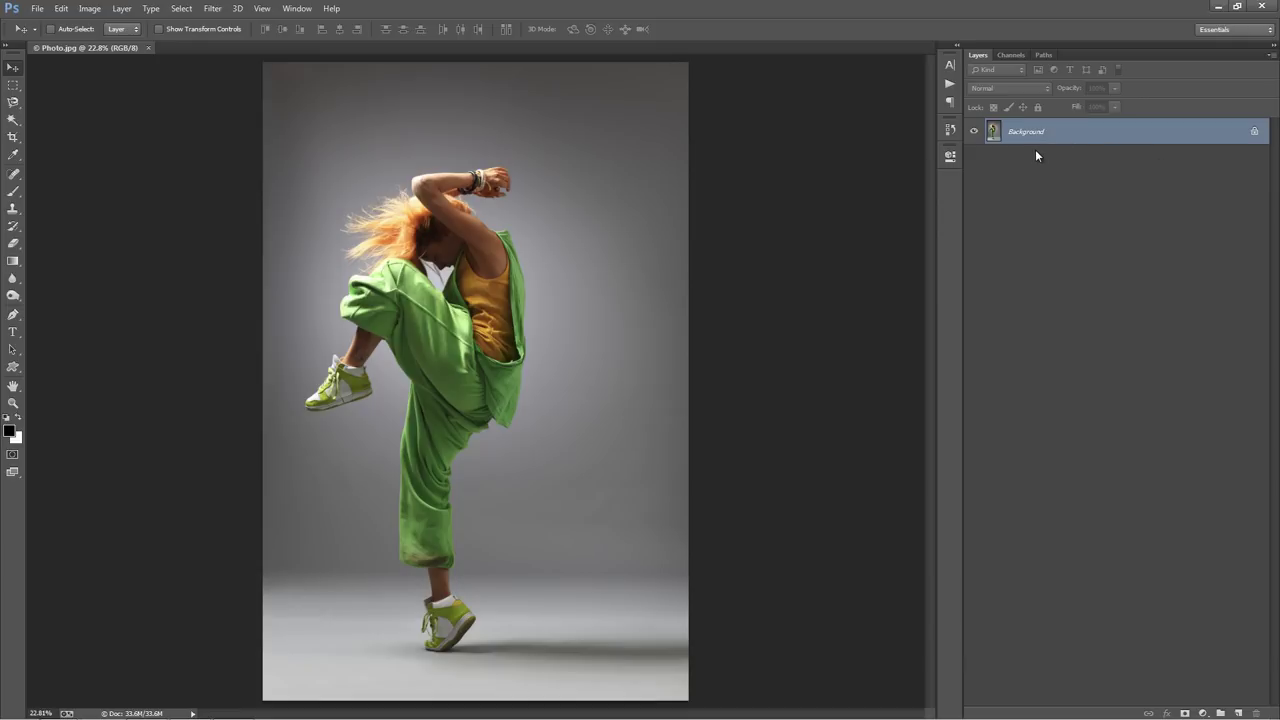
Step: Duplicate the Background layer of Photo.jpg and delete the original Background
key("ctrl+j")
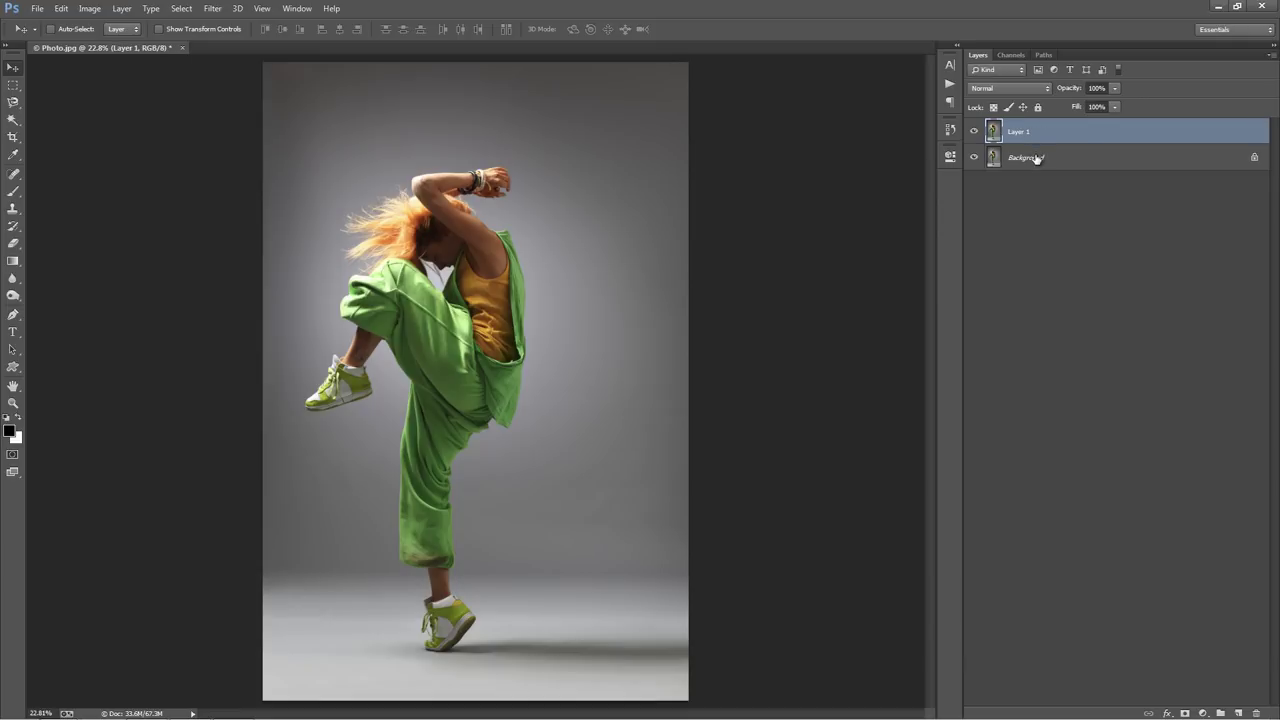
left_click(1035, 156)
key("Delete")
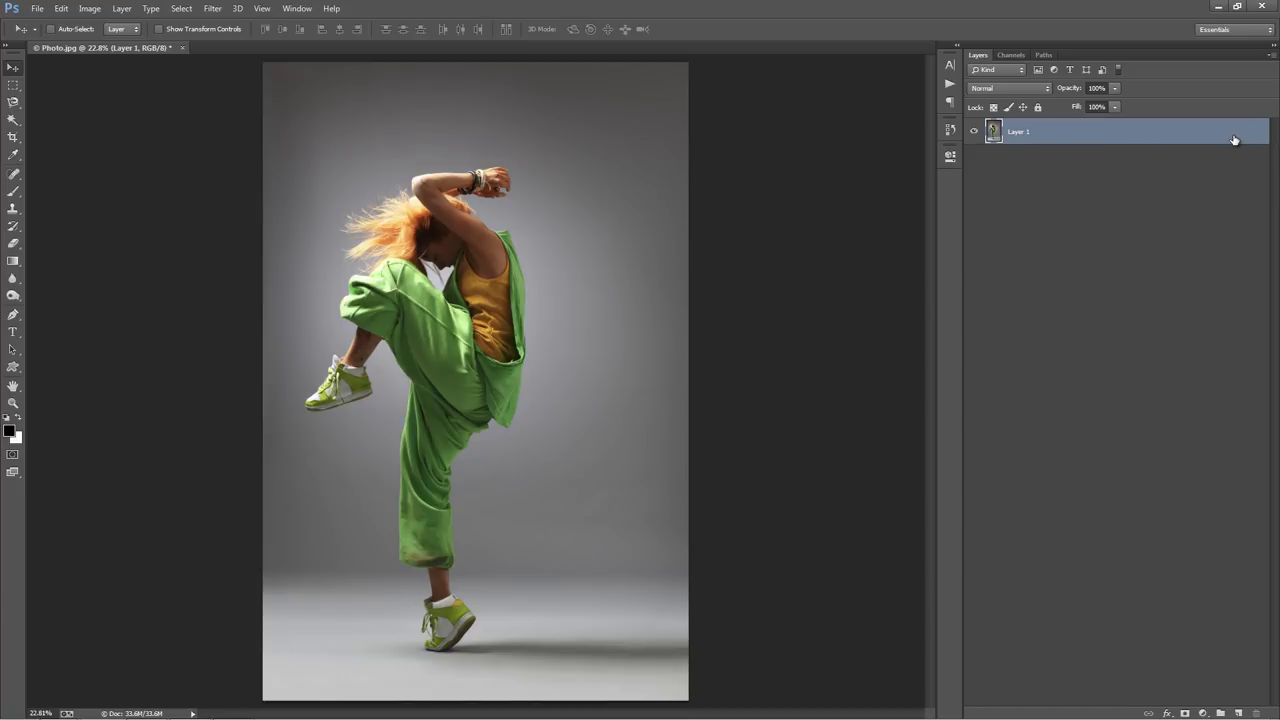
Step: Convert the remaining photo layer into the document's Background layer
left_click(122, 9)
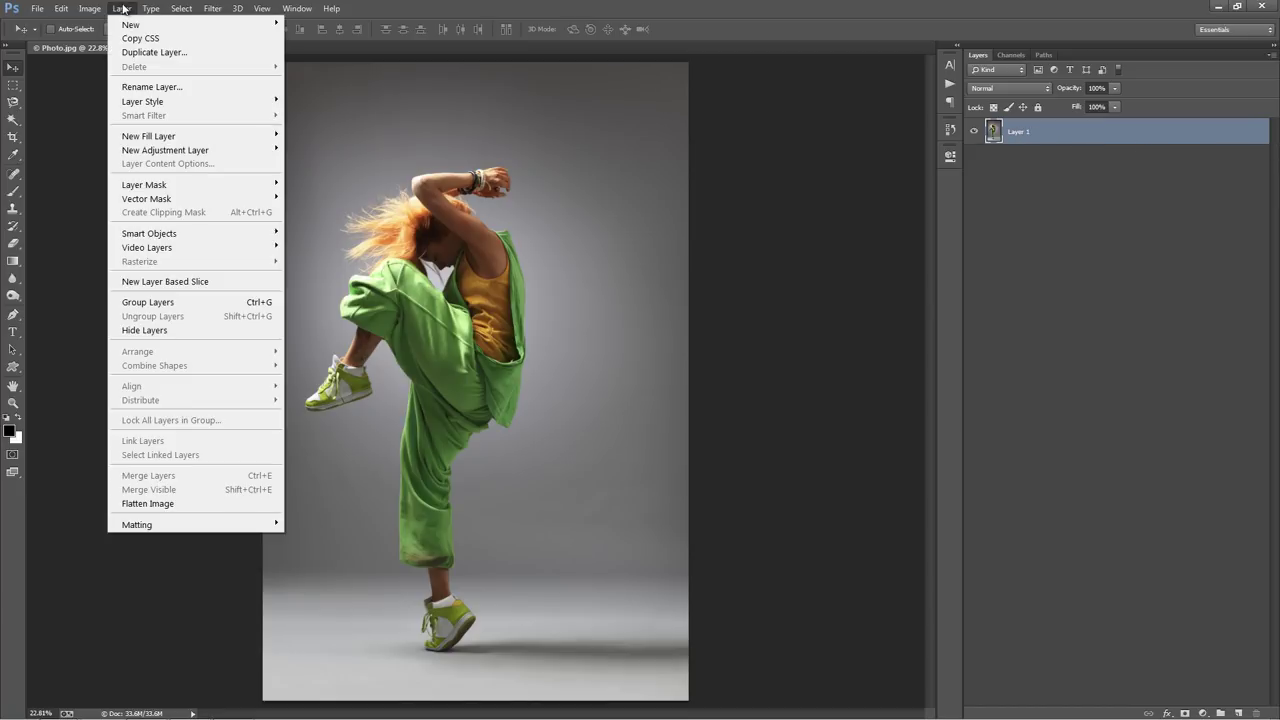
mouse_move(132, 25)
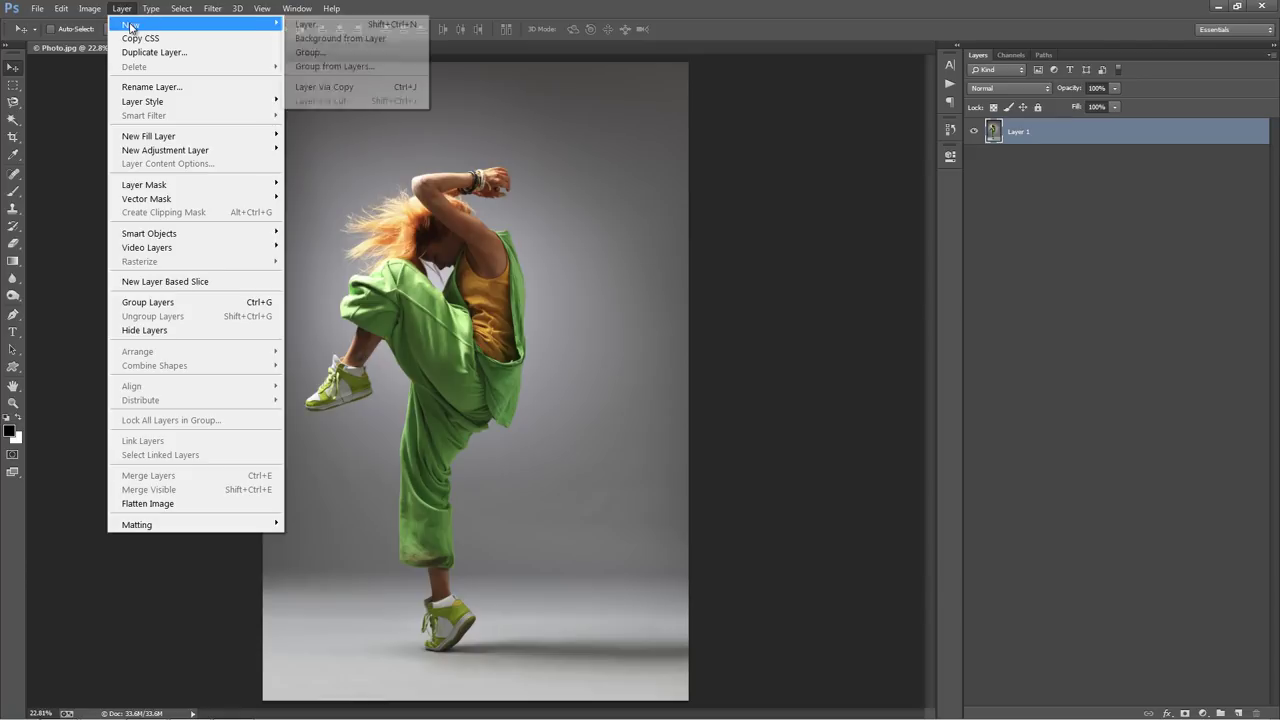
left_click(377, 39)
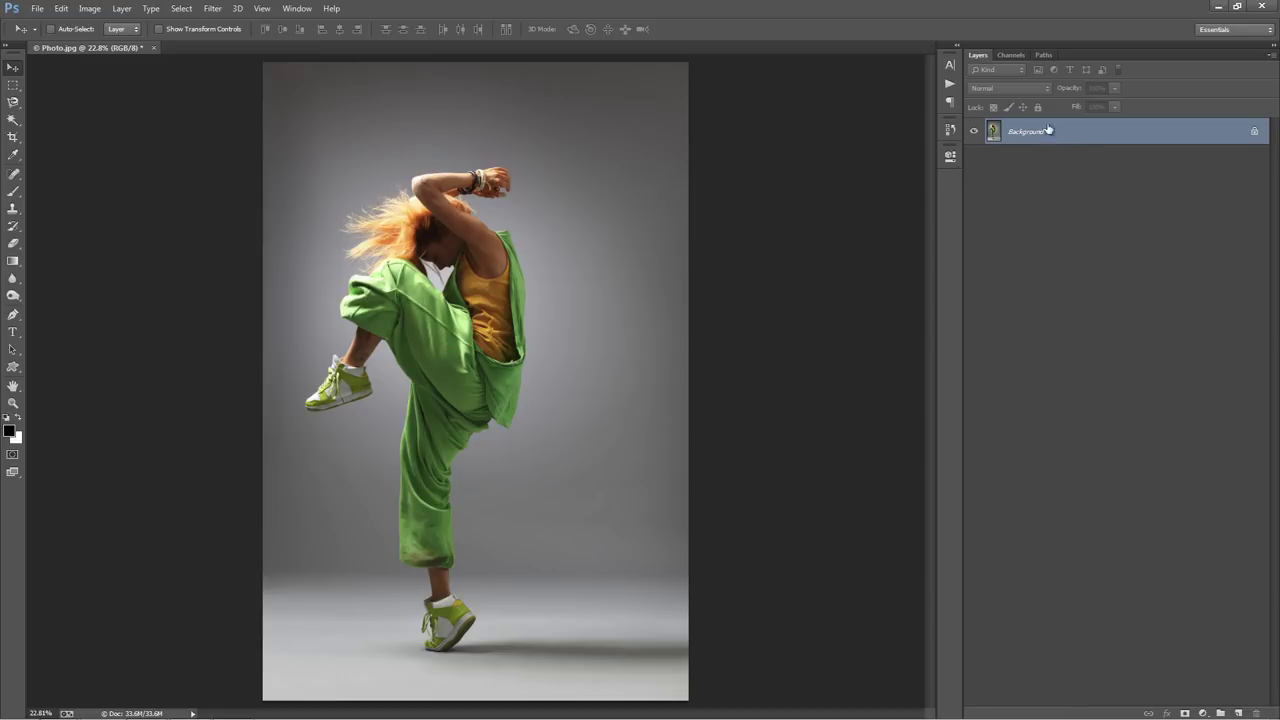
Step: Check the Layers panel options for default masks, expanded effects and adding "copy" to copied layers, and accept them
left_click(1271, 57)
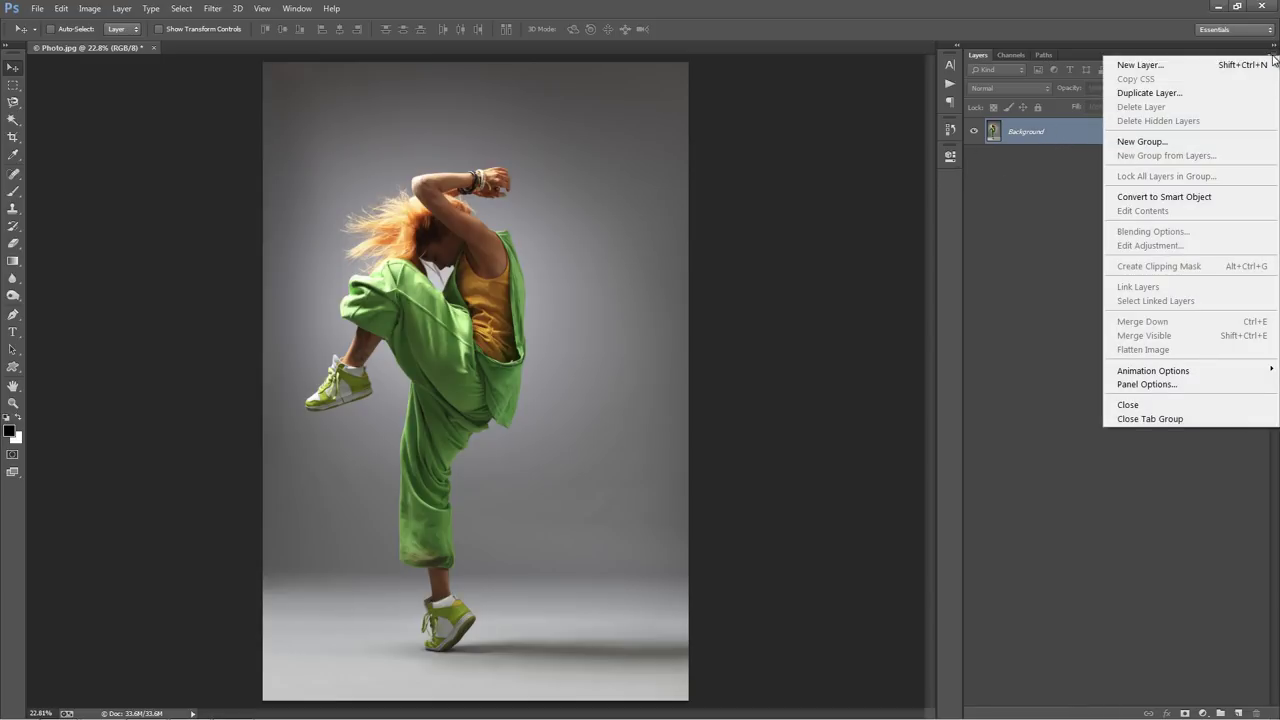
left_click(1147, 384)
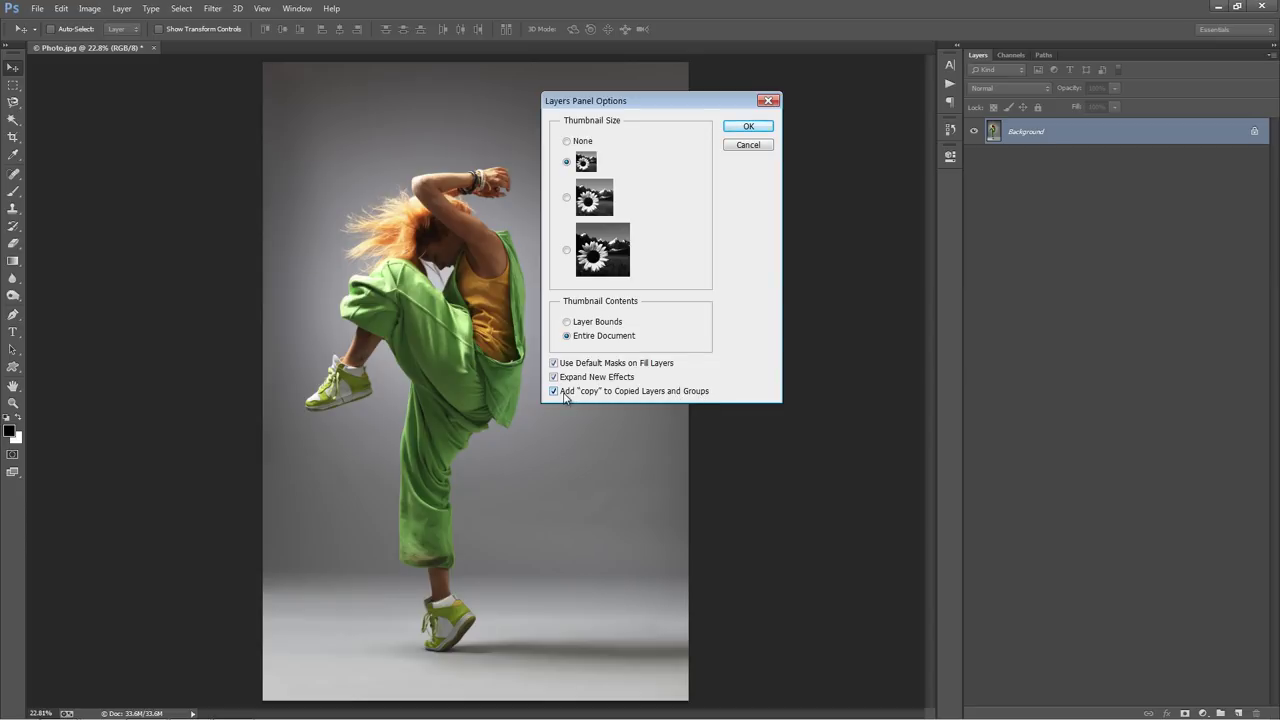
left_click(748, 128)
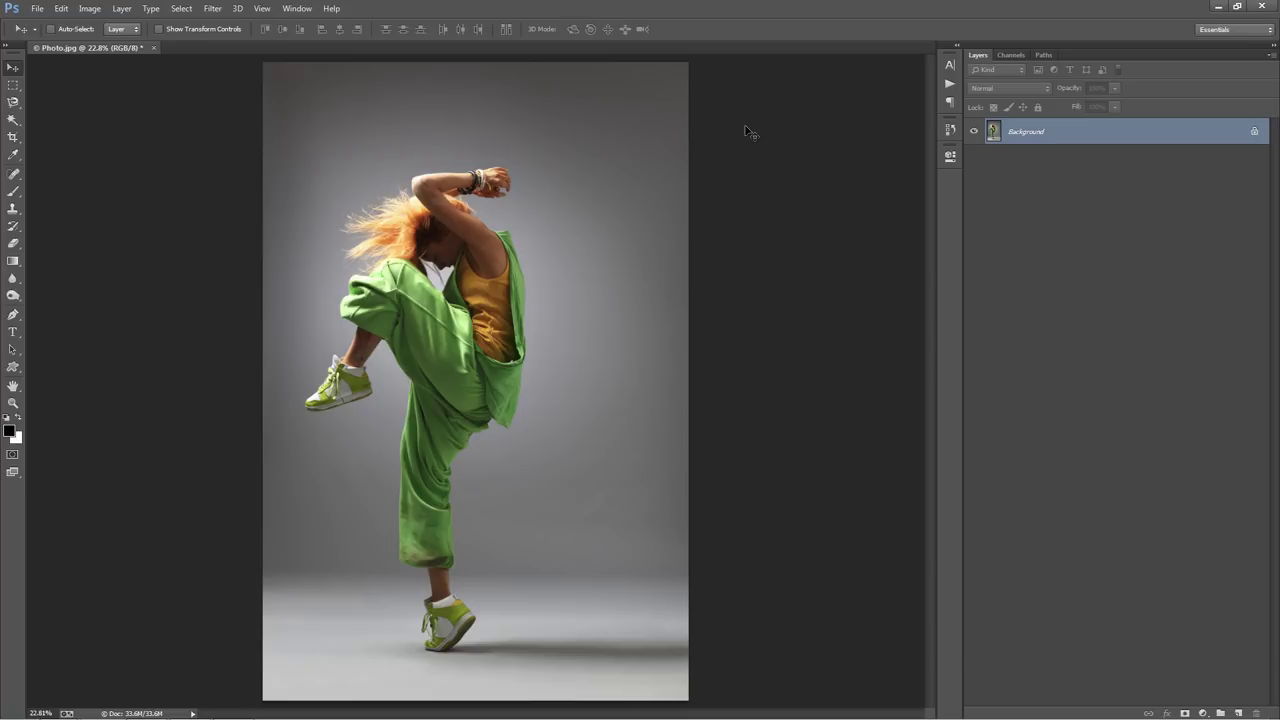
Step: Check the photo's color mode and bit depth without changing them
left_click(89, 8)
mouse_move(99, 28)
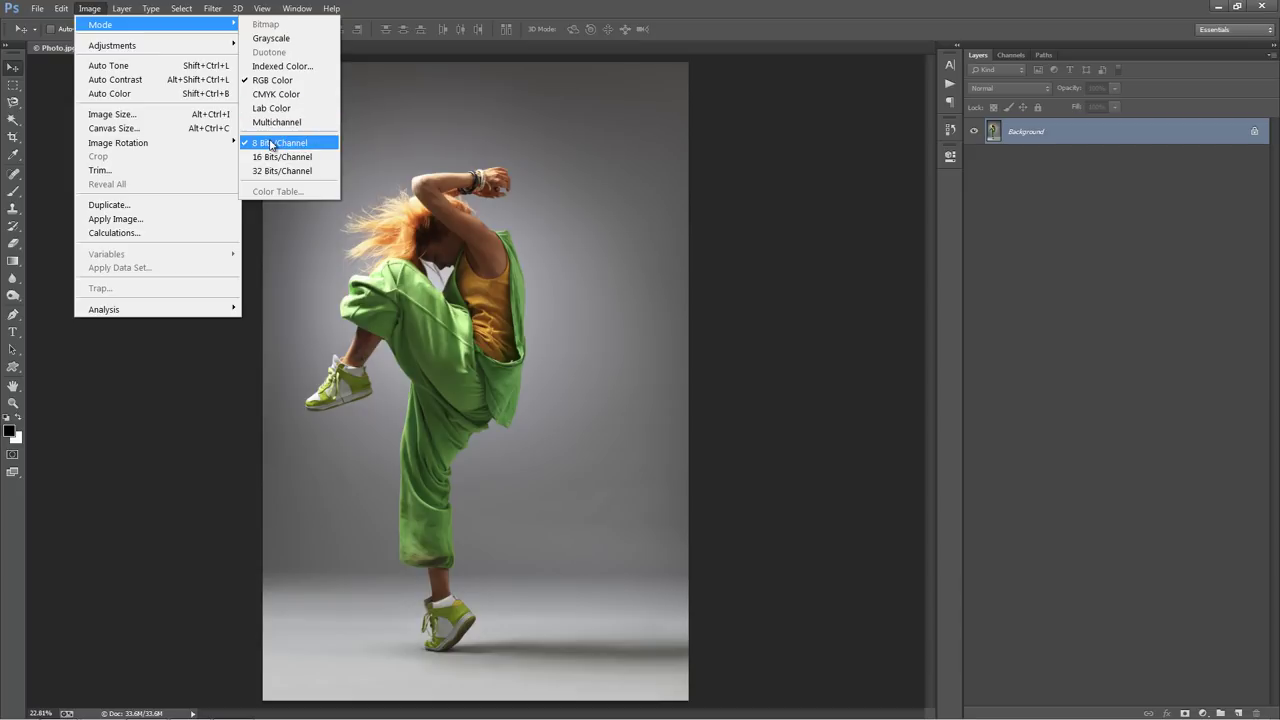
left_click(502, 154)
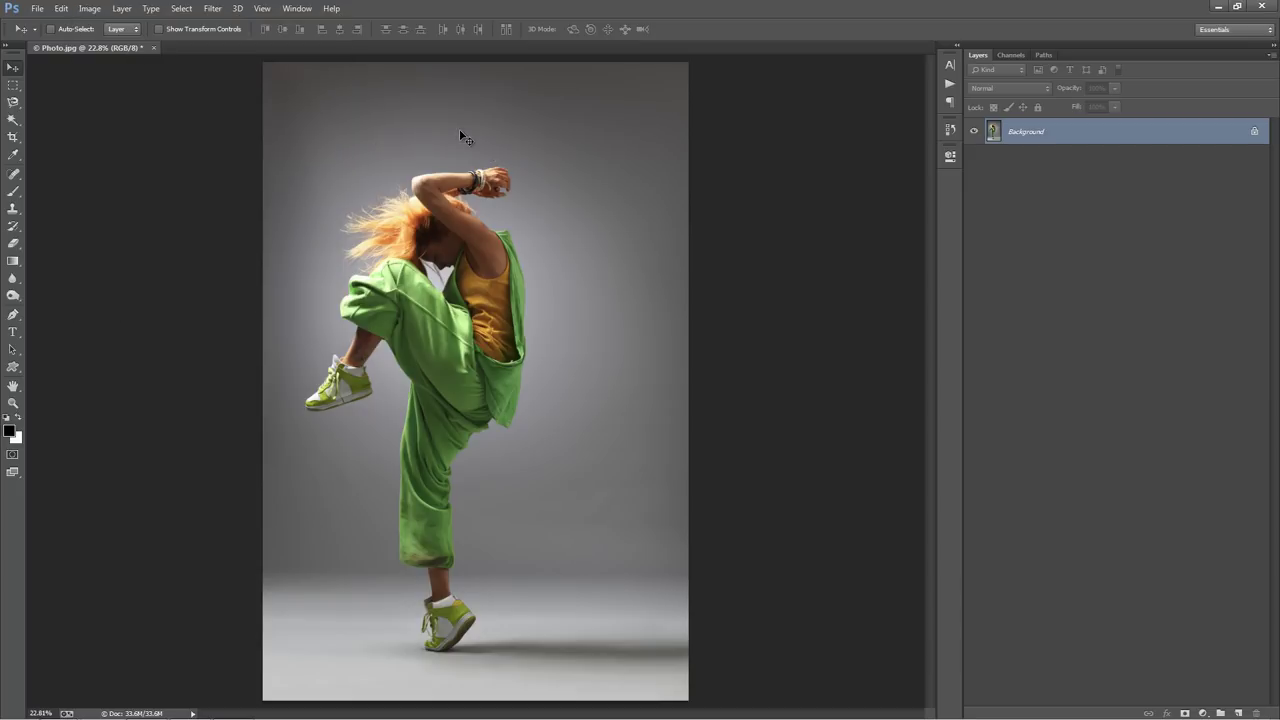
Step: Create a new layer named "brush" above the Background
left_click(119, 9)
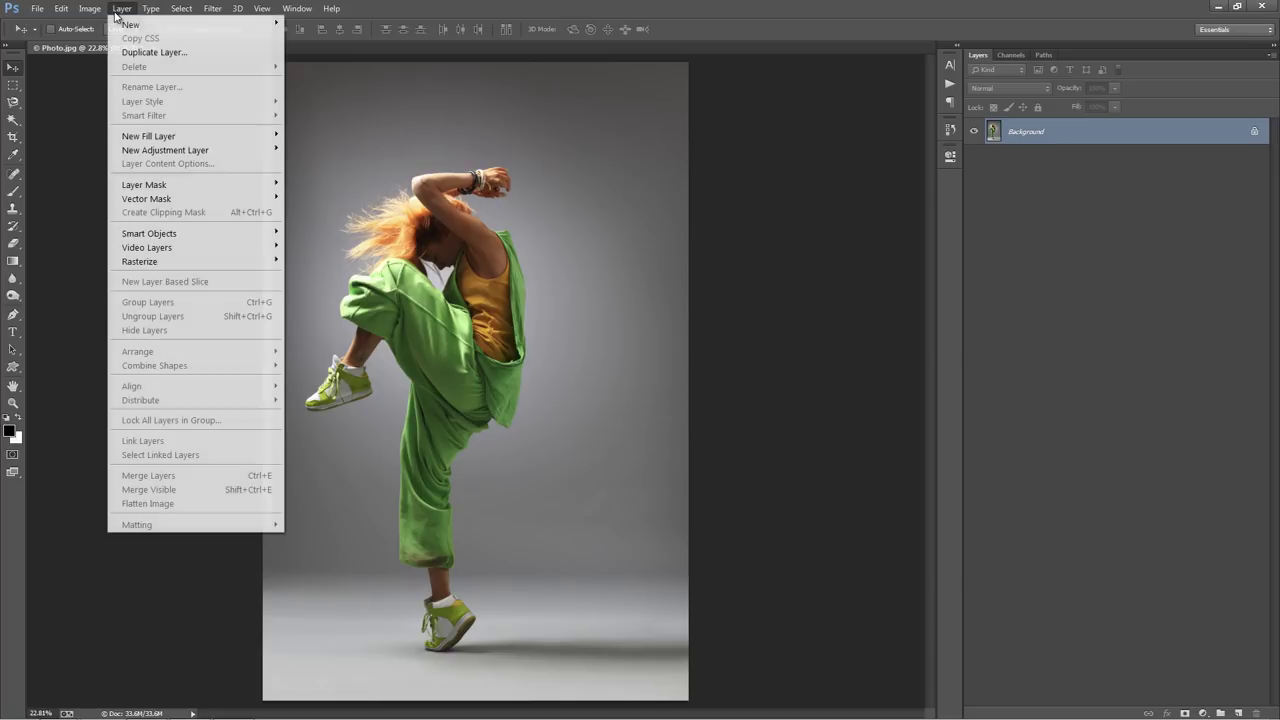
mouse_move(130, 23)
left_click(340, 29)
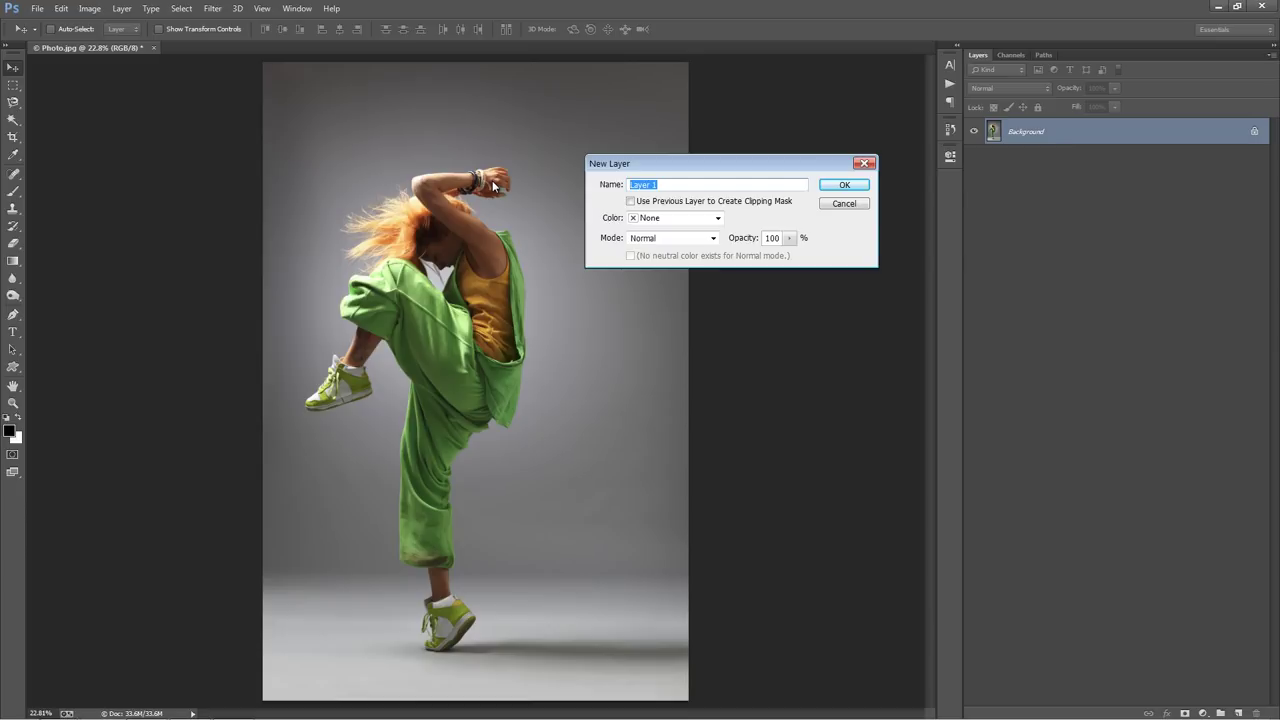
type("brush")
left_click_drag(669, 186, 618, 186)
left_click(679, 185)
double_click(631, 186)
left_click(667, 186)
double_click(627, 185)
left_click(673, 186)
left_click(842, 187)
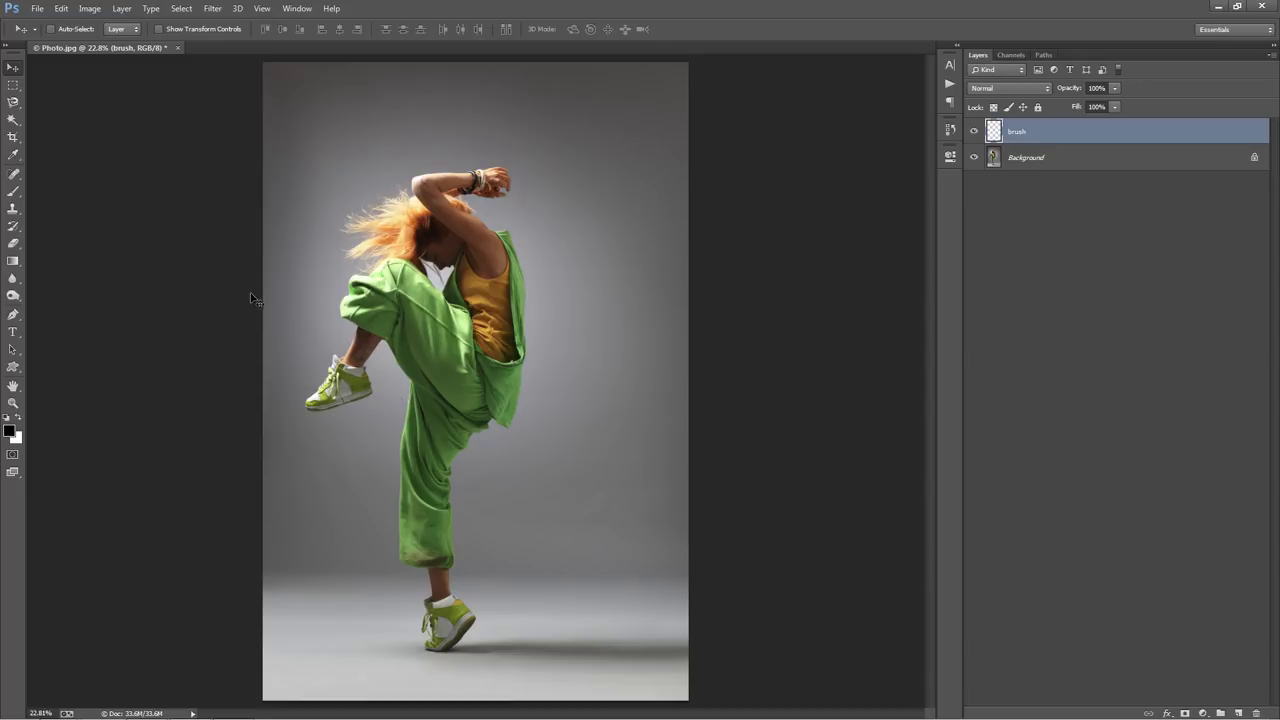
Step: Activate the Brush tool, enlarge its tip to 200 px and check that a soft round brush with 0% hardness is chosen
key("b")
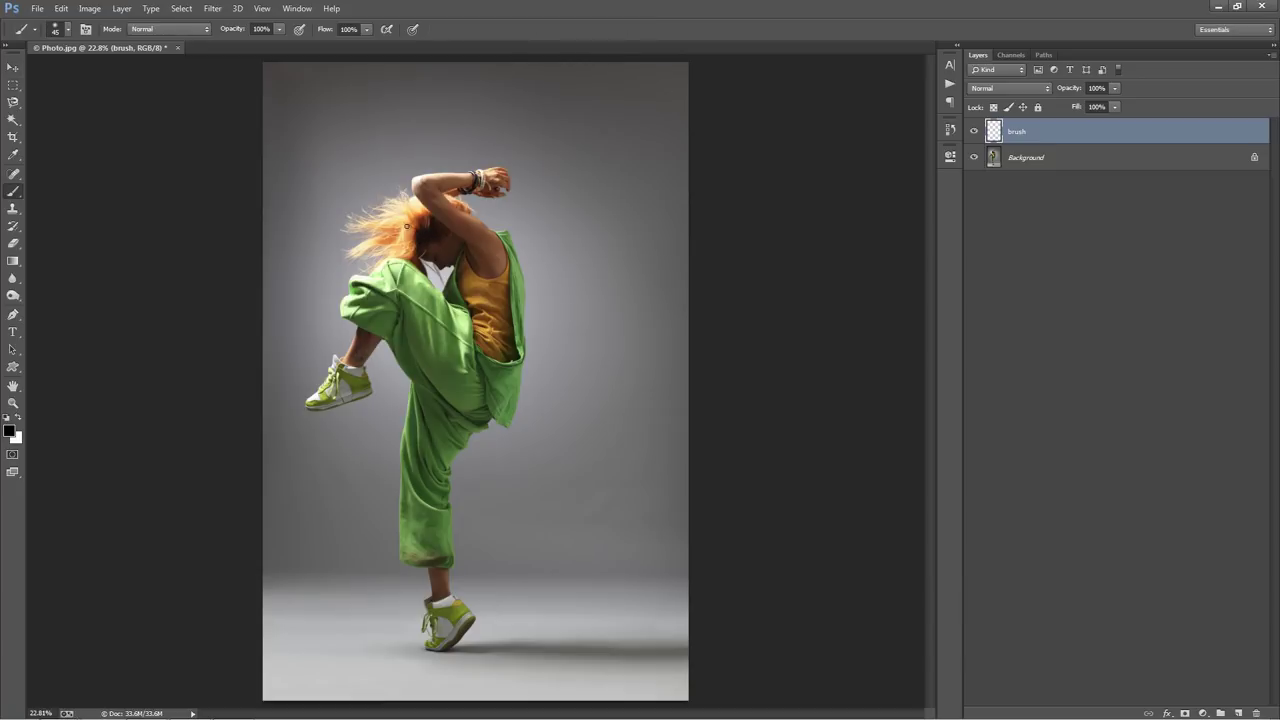
key("bracketright")
key("bracketright")
key("bracketright")
key("bracketright")
key("bracketright")
key("bracketright")
key("bracketright")
key("bracketright")
key("bracketright")
right_click(404, 246)
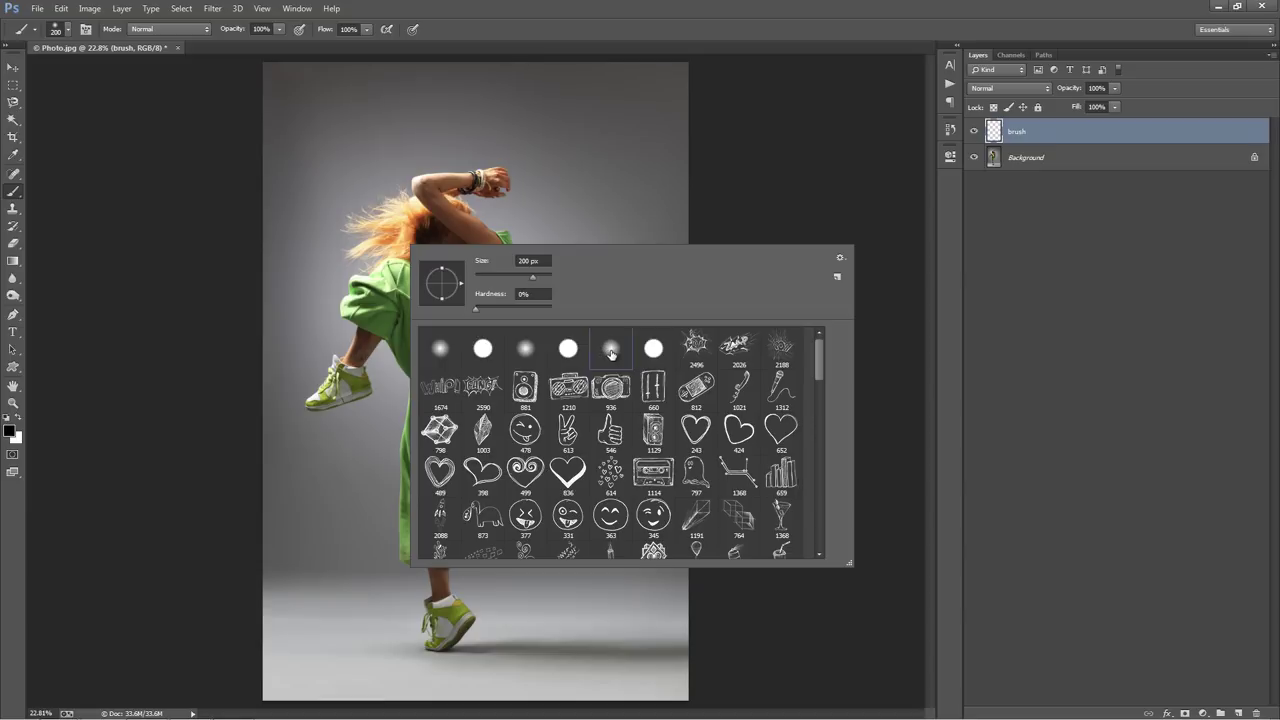
key("Escape")
Step: Set the foreground color to red, ff0000
left_click(8, 432)
type("ff0000")
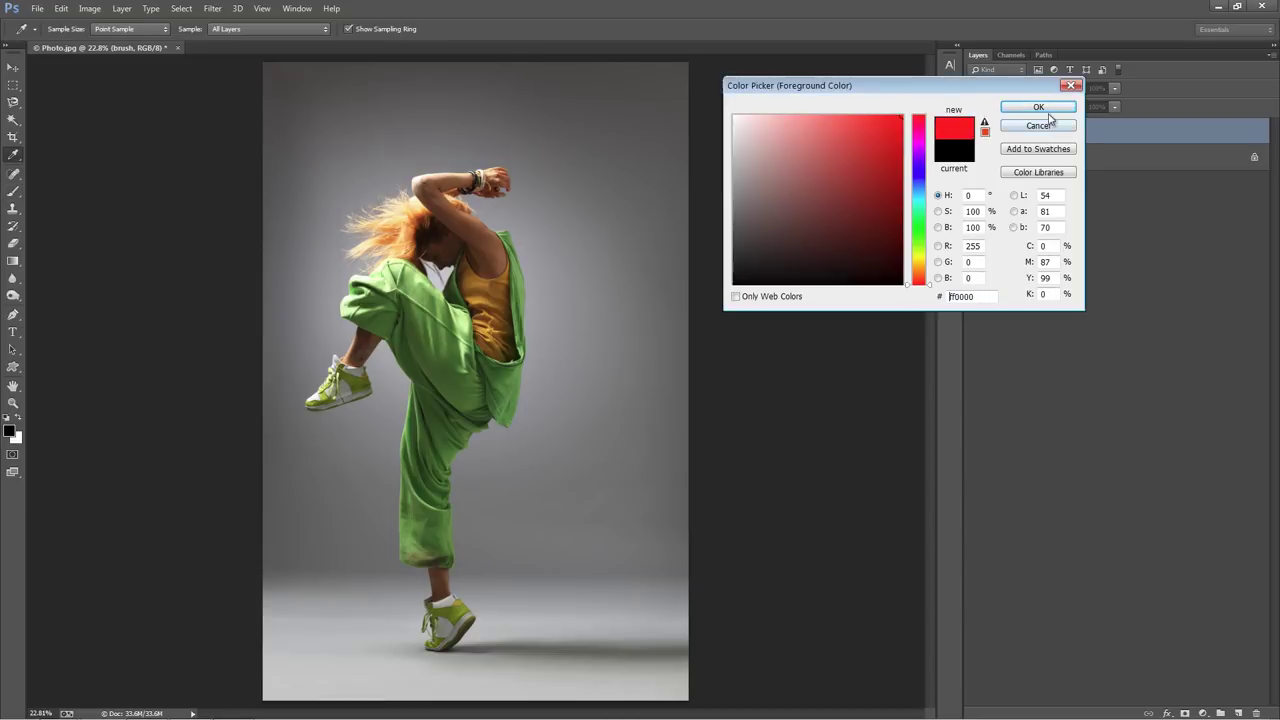
left_click(1030, 104)
Step: Reduce the brush to 90 px and paint red over the dancer's raised arm and shoulder on the brush layer
key("bracketleft")
key("bracketleft")
key("bracketleft")
key("bracketleft")
key("bracketleft")
key("bracketleft")
key("bracketleft")
key("bracketleft")
key("bracketleft")
mouse_move(436, 228)
left_mouse_down()
mouse_move(473, 248)
mouse_move(450, 231)
mouse_move(470, 259)
mouse_move(430, 183)
mouse_move(498, 175)
mouse_move(415, 185)
mouse_move(474, 262)
left_mouse_up()
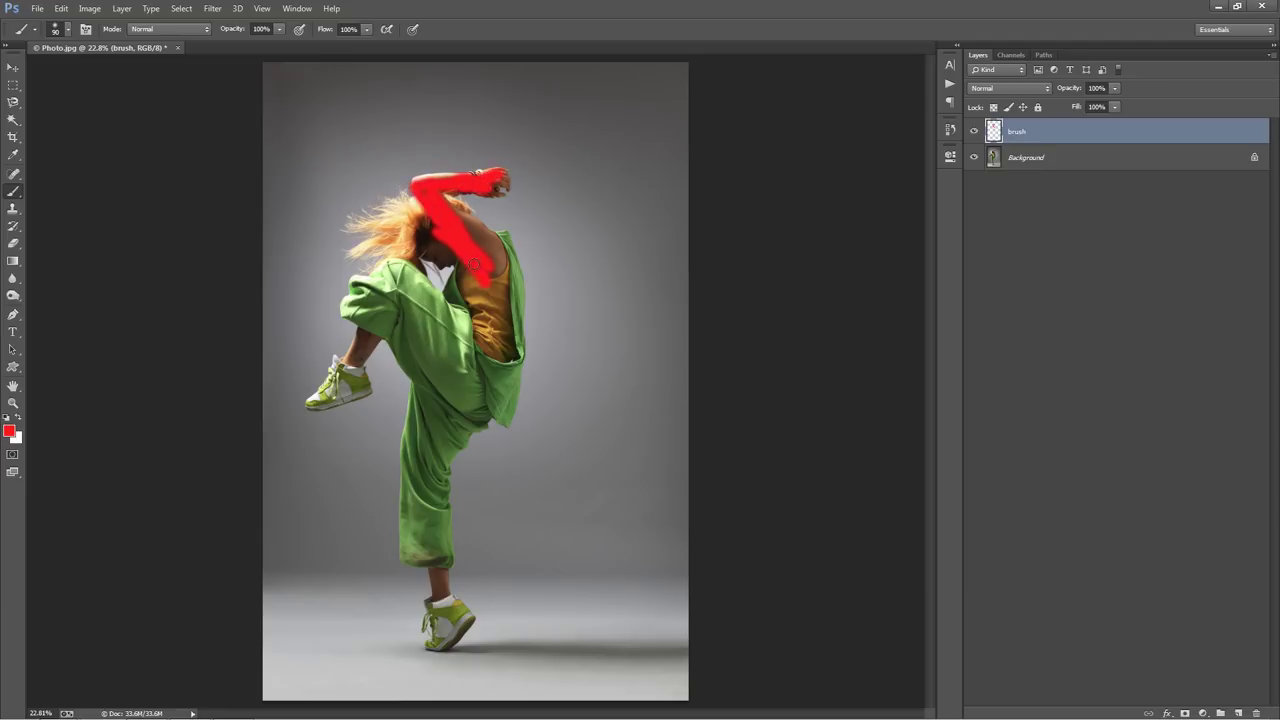
Step: Close Photo.jpg without saving its changes and open a file from the Cell Shader 2 folder
key("ctrl+w")
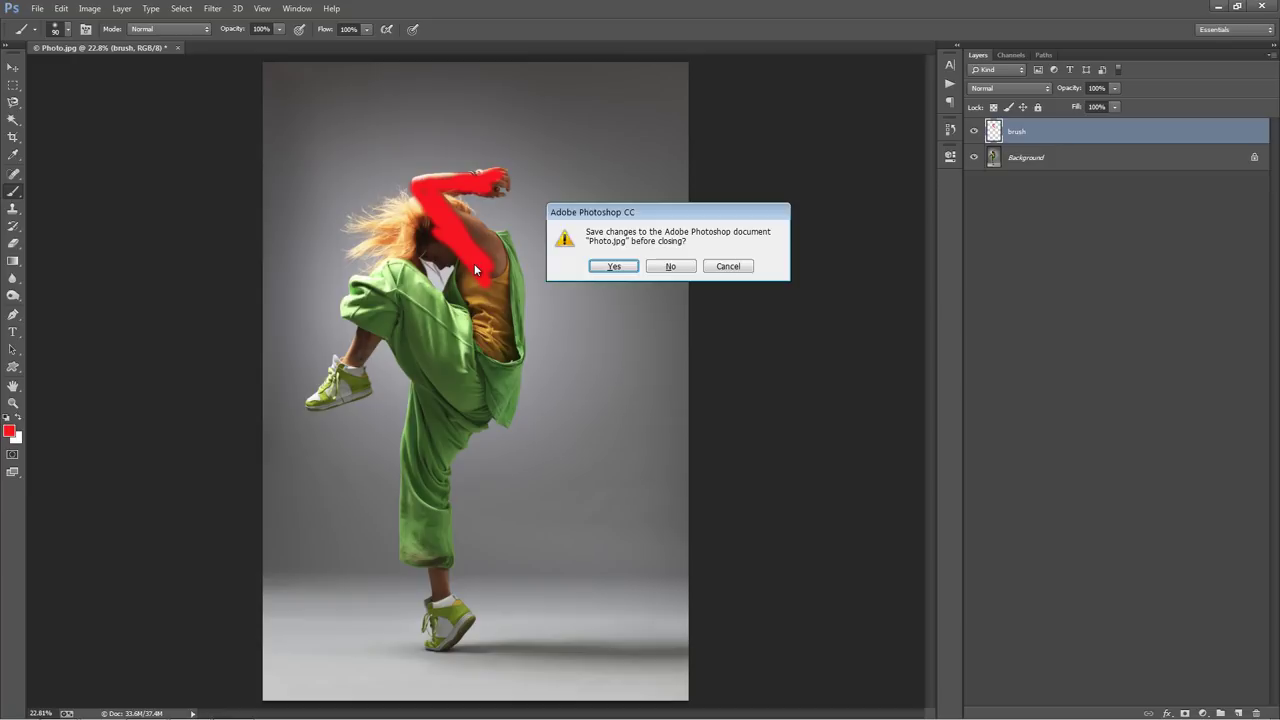
key("n")
key("ctrl+o")
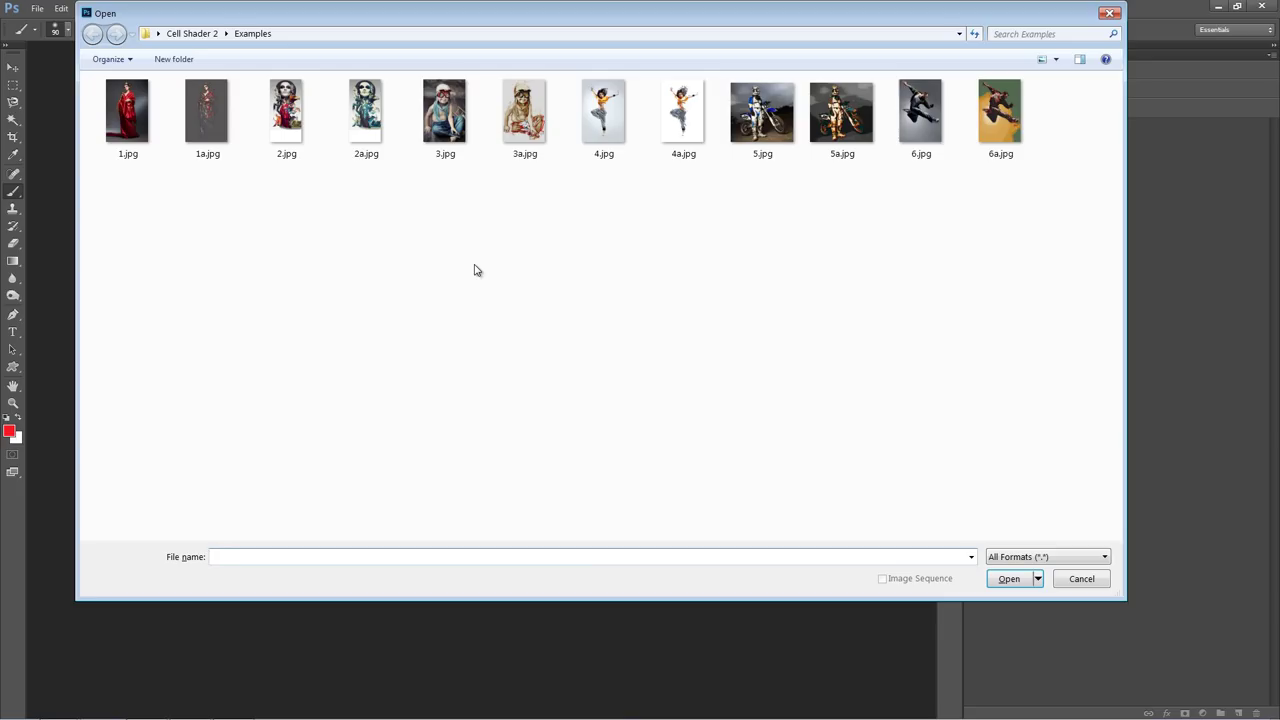
left_click(192, 36)
double_click(617, 232)
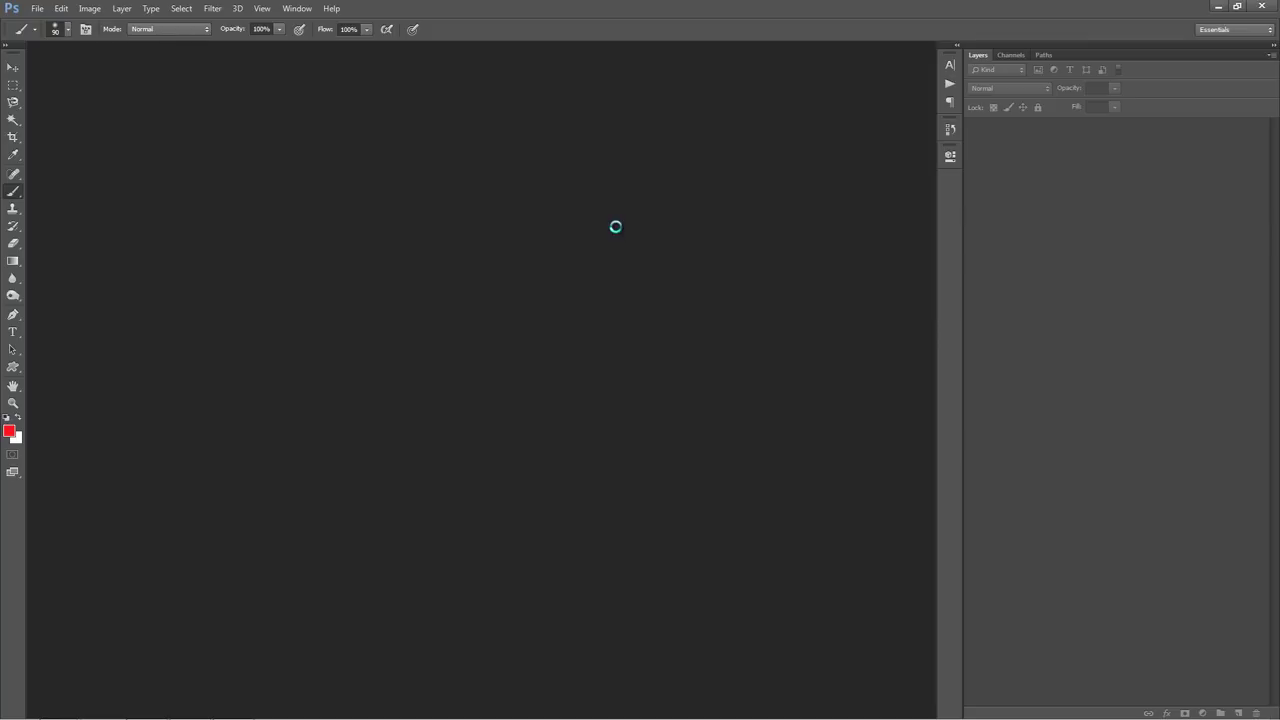
Step: Fit Brushed.psd in view and toggle the brush layer's visibility to compare the painted silhouette with the dancer beneath
key("v")
key("ctrl+0")
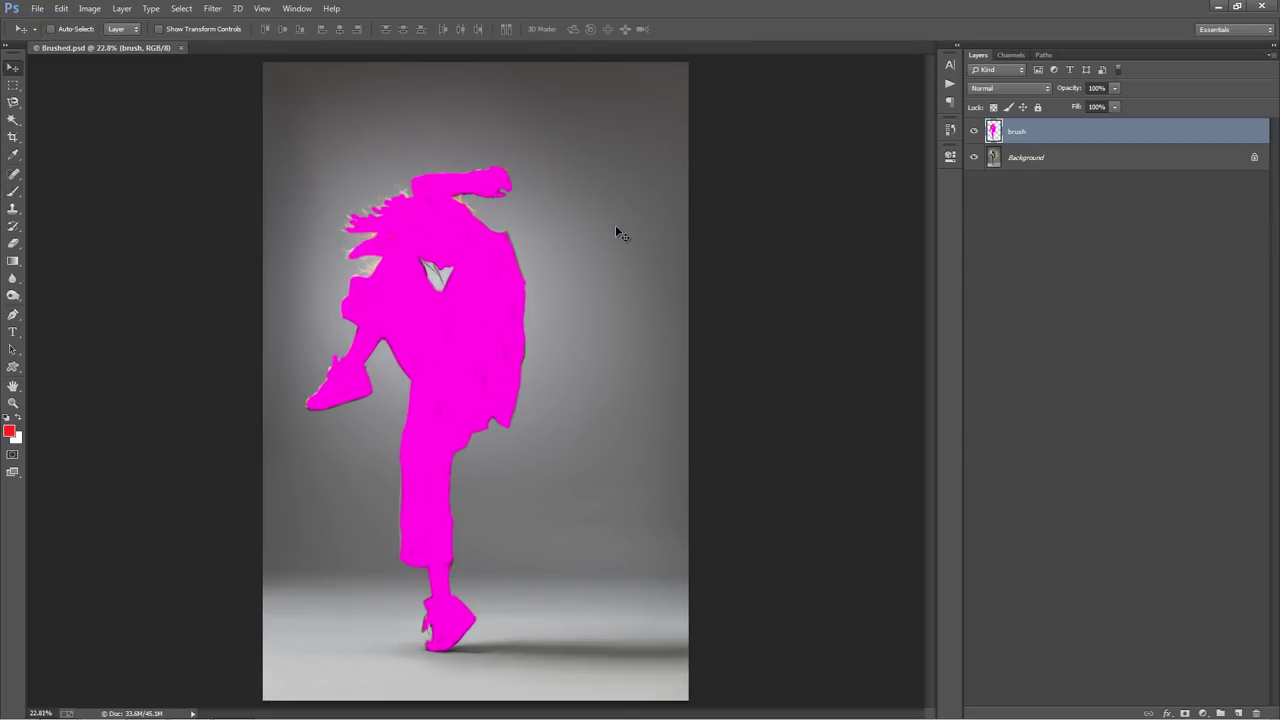
left_click(974, 131)
left_click(974, 131)
left_click_drag(482, 260, 612, 205)
key("ctrl+z")
left_click(974, 131)
left_click(974, 131)
Step: Load the Cell Shader 2.atn action set and play its Cell Shader 2 action on the brushed photo
left_click(297, 8)
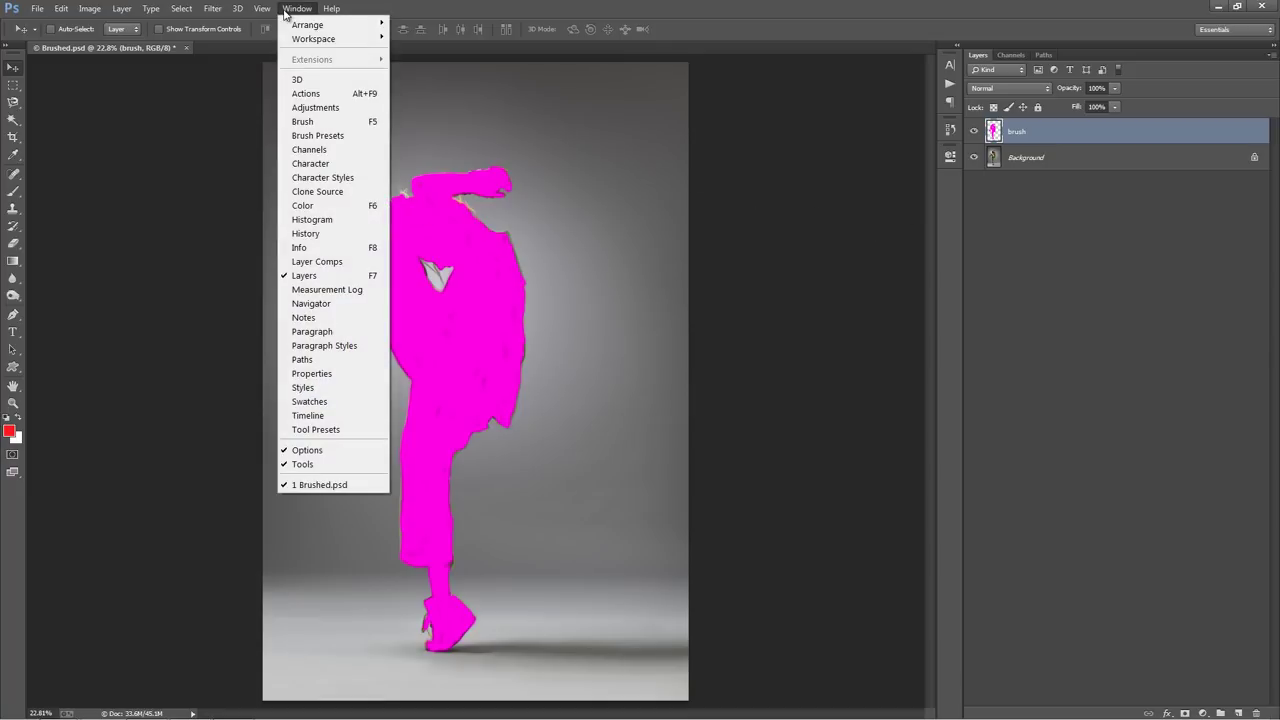
left_click(315, 93)
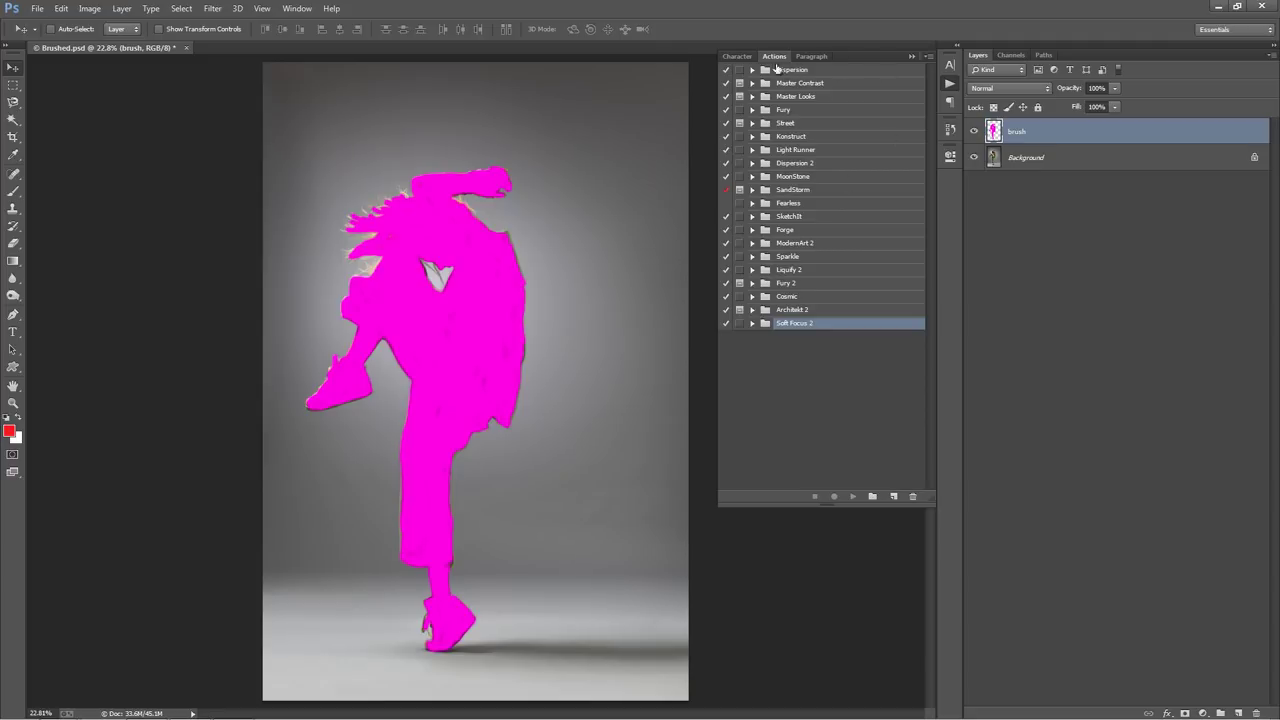
left_click(929, 57)
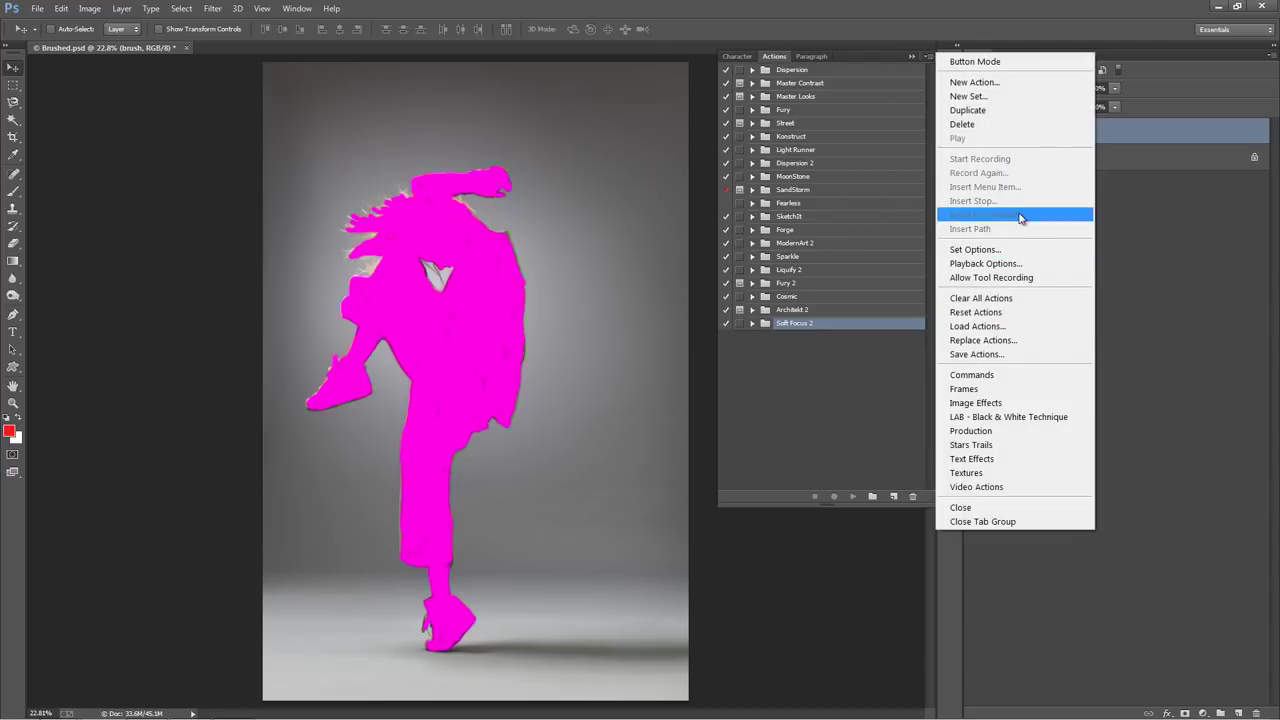
left_click(1035, 328)
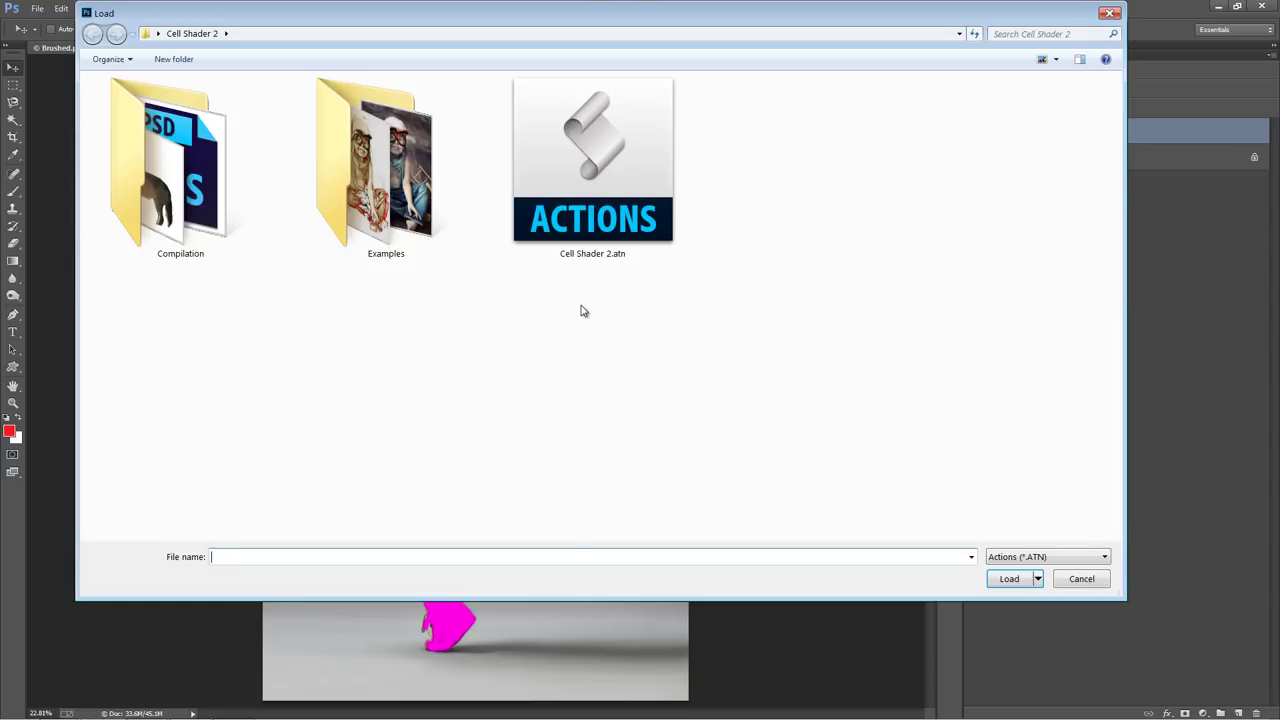
double_click(581, 220)
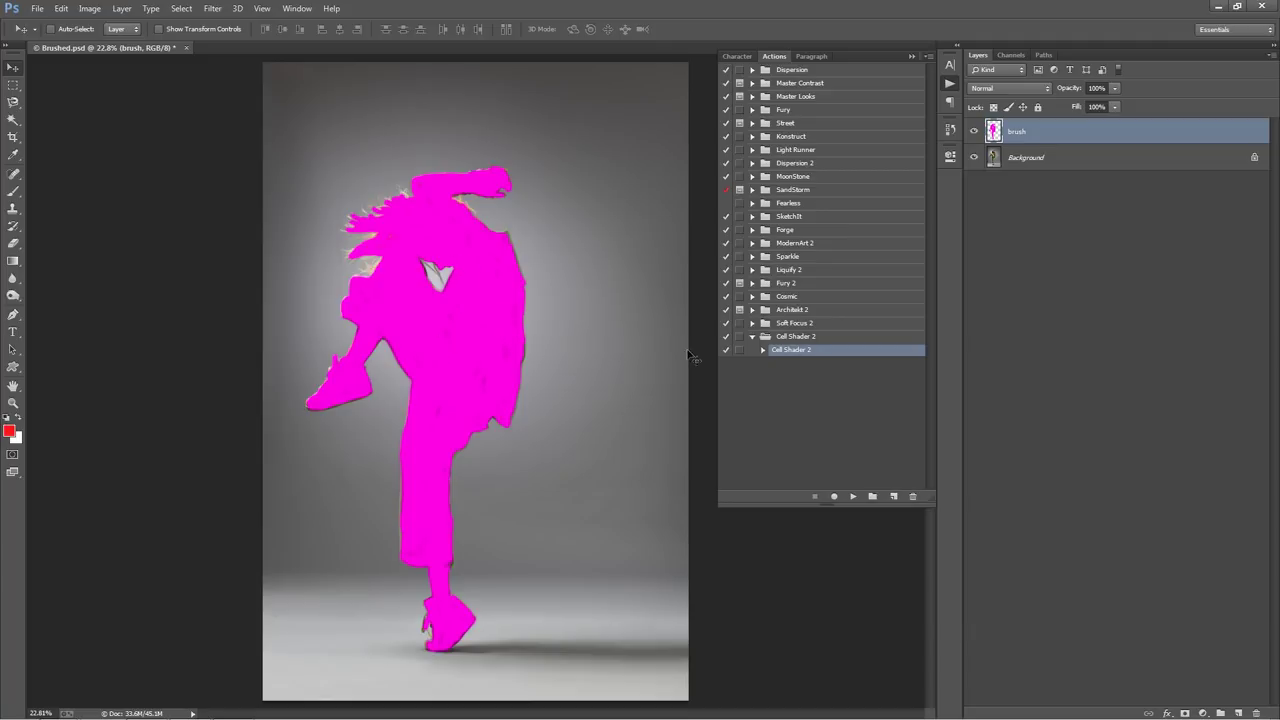
left_click(853, 497)
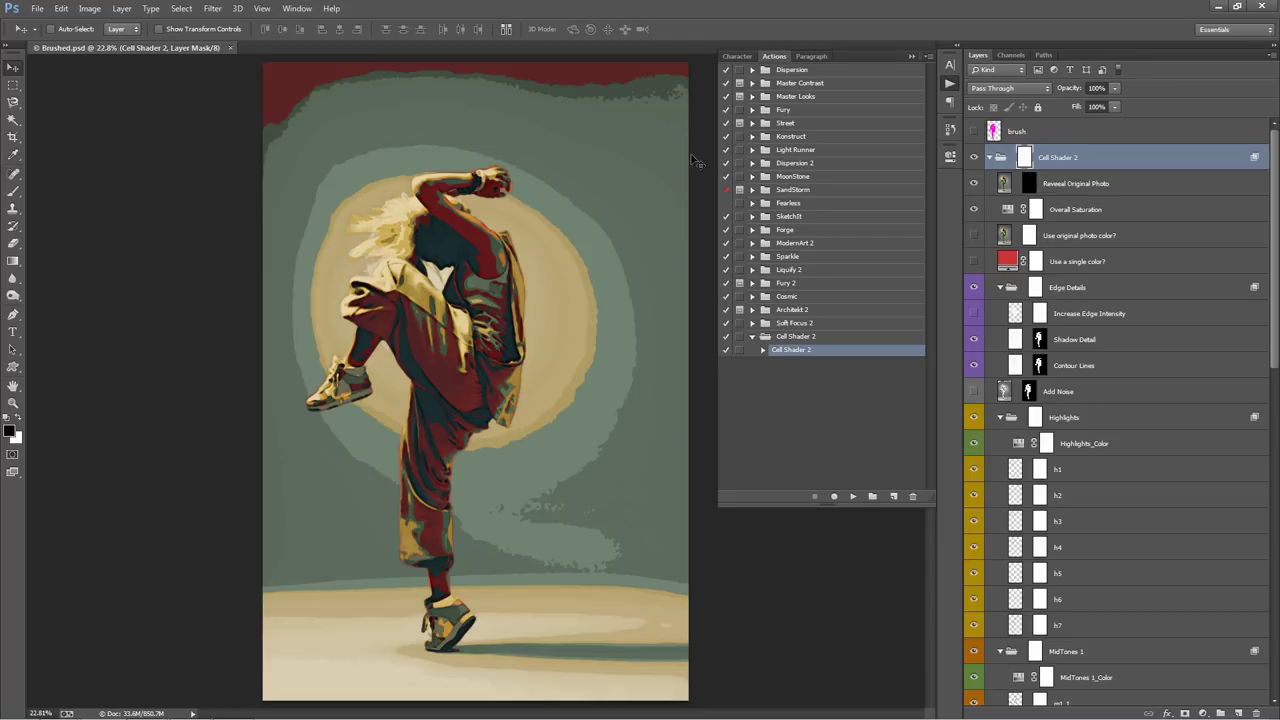
left_click(909, 56)
Step: Look through the layers and subgroups inside the generated Cell Shader 2 group
left_click(1106, 164)
scroll(1112, 408, "down", 4)
scroll(1110, 408, "down", 6)
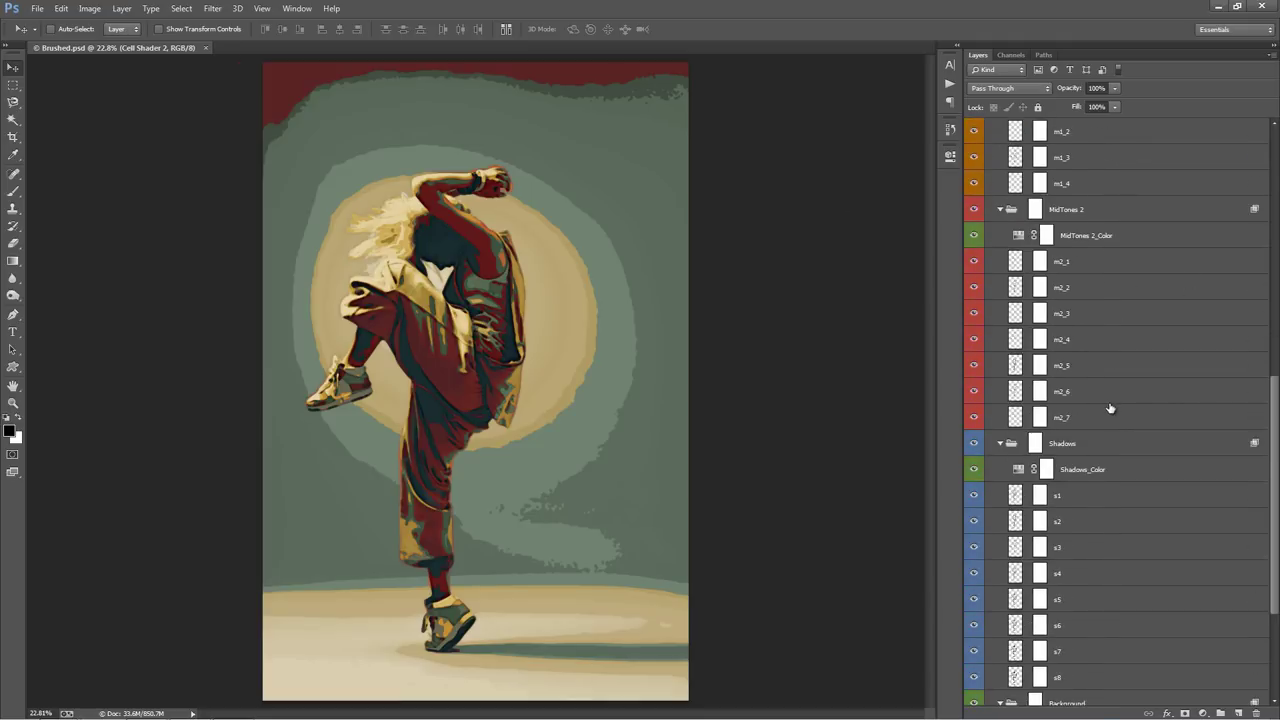
left_click_drag(1277, 517, 1275, 182)
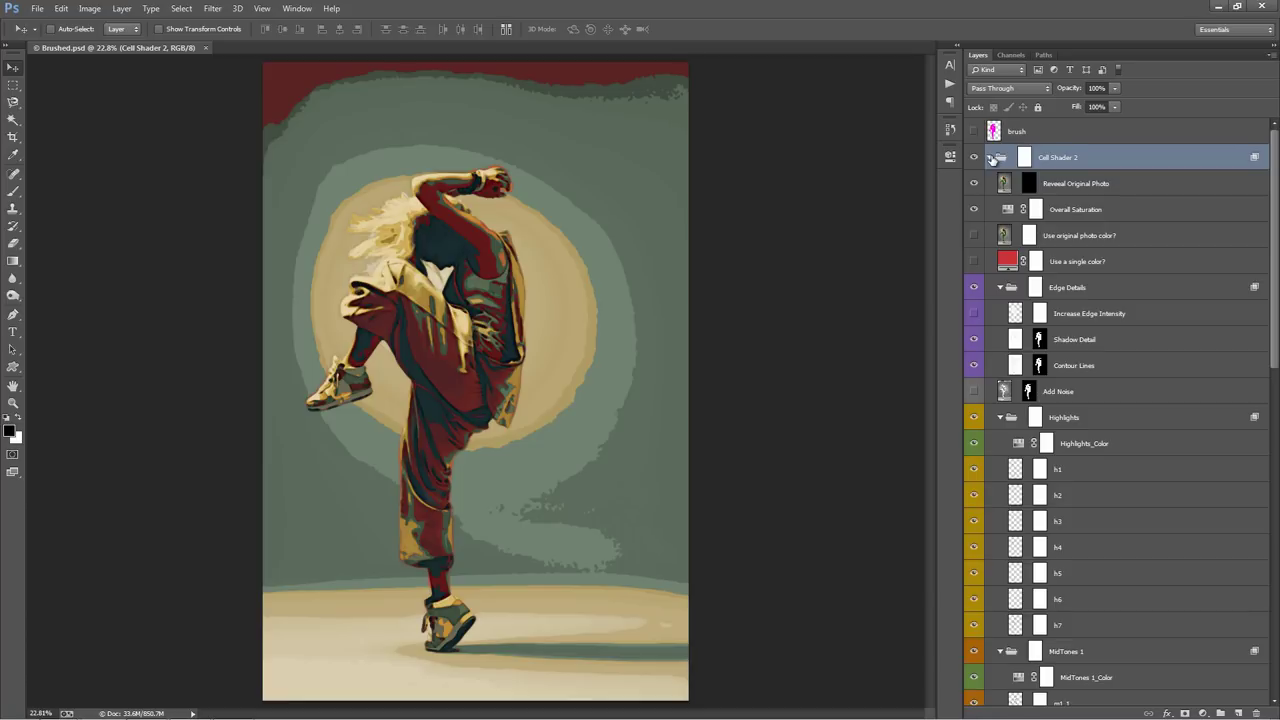
scroll(990, 157, "down", 1)
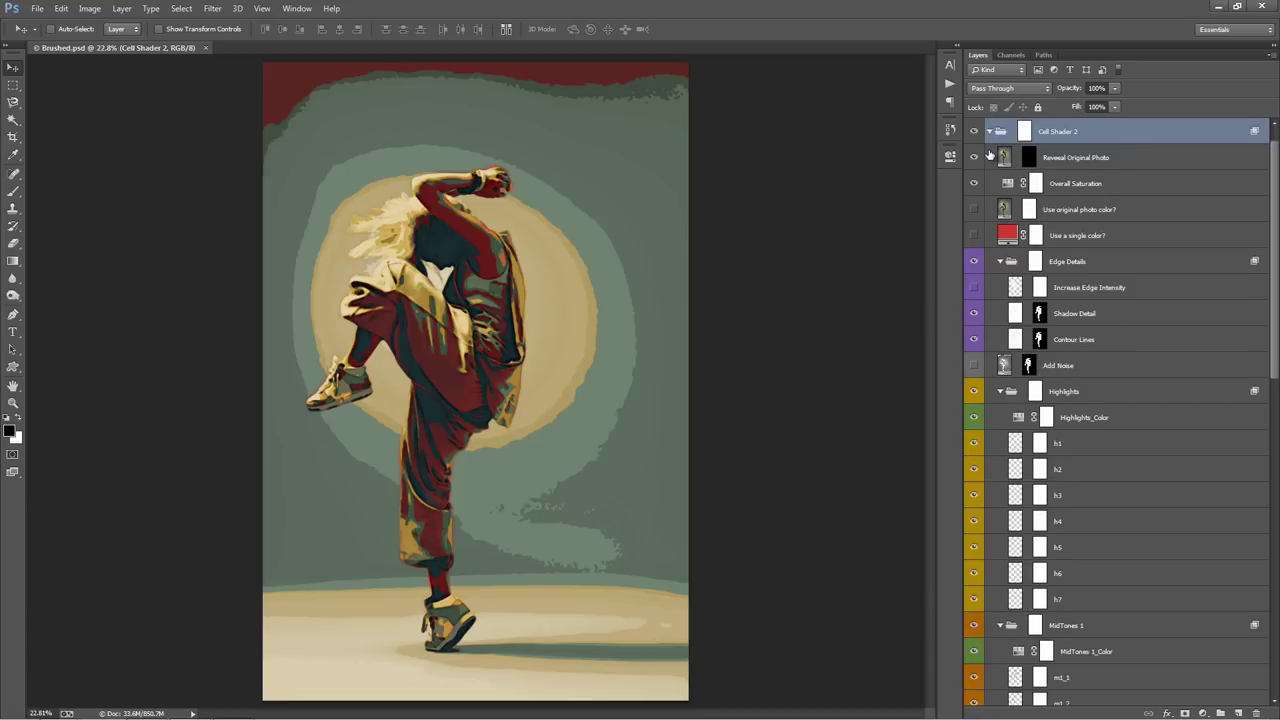
scroll(990, 158, "up", 1)
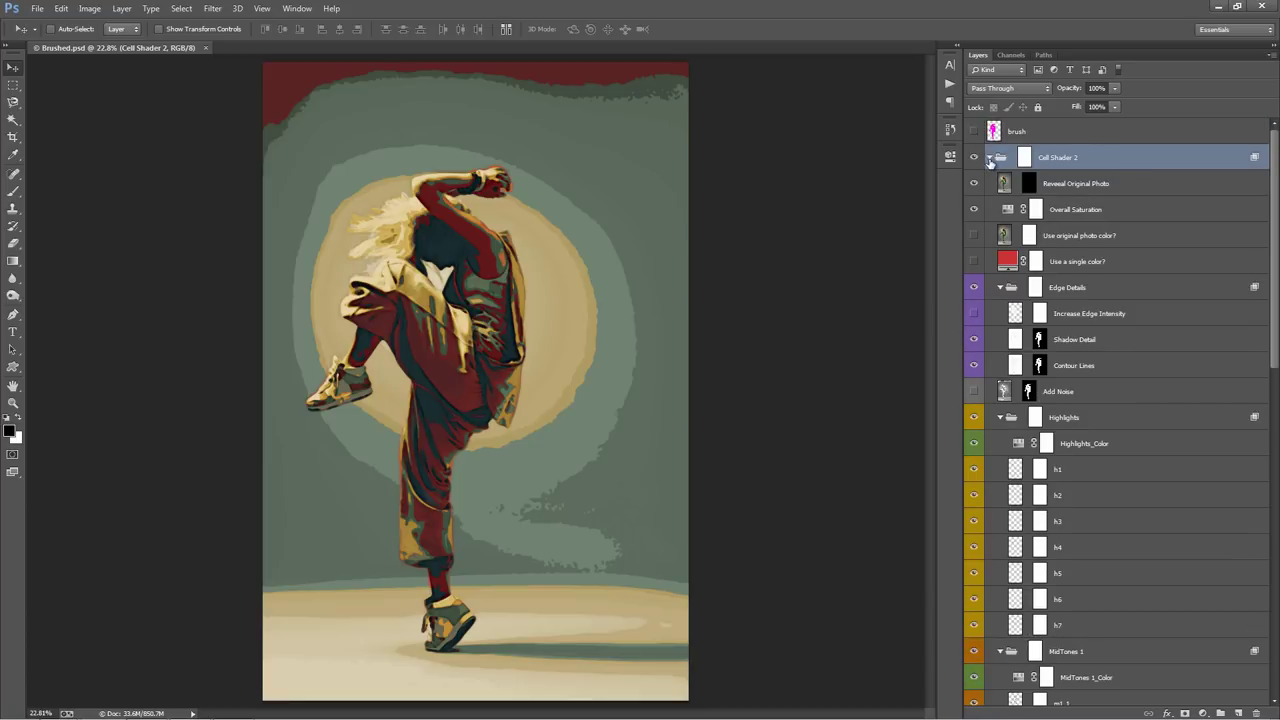
Step: Collapse the Cell Shader 2 group together with all its nested groups
left_click(989, 157)
left_click(989, 157)
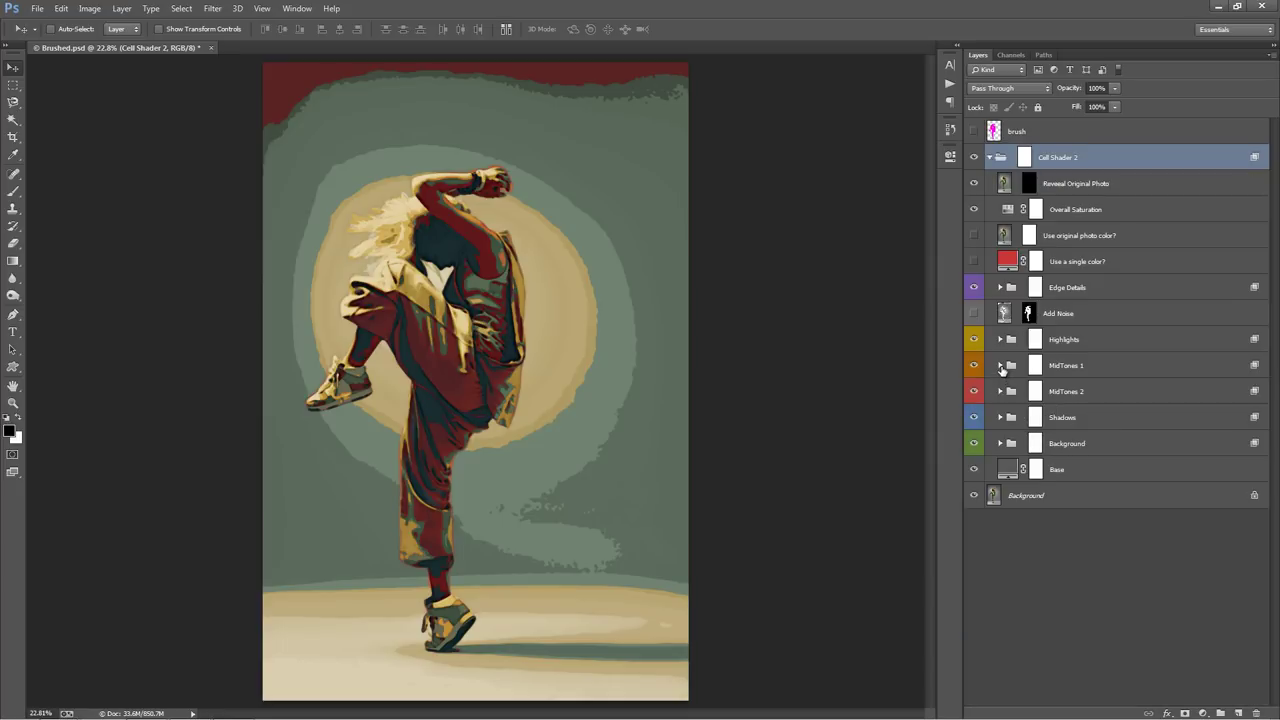
left_click(989, 157)
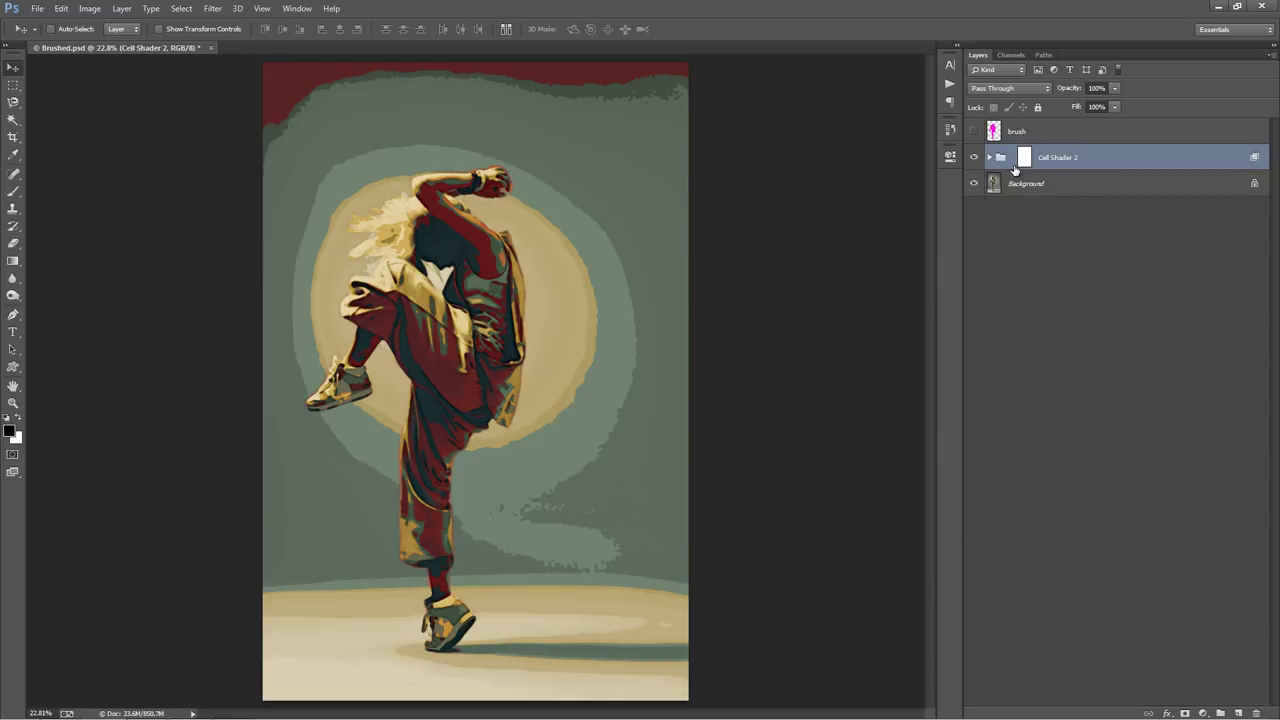
Step: Show the brush layer, try deleting the Cell Shader 2 group, and undo the deletion
left_click(1060, 140)
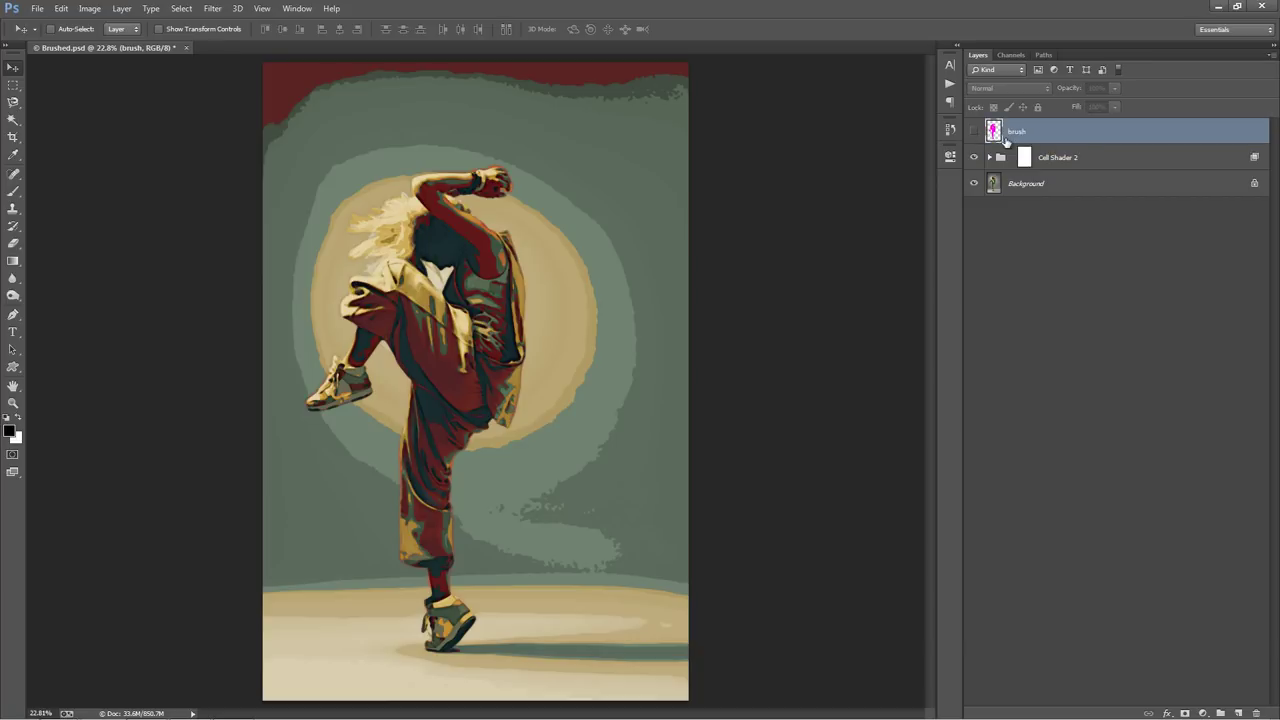
left_click(975, 133)
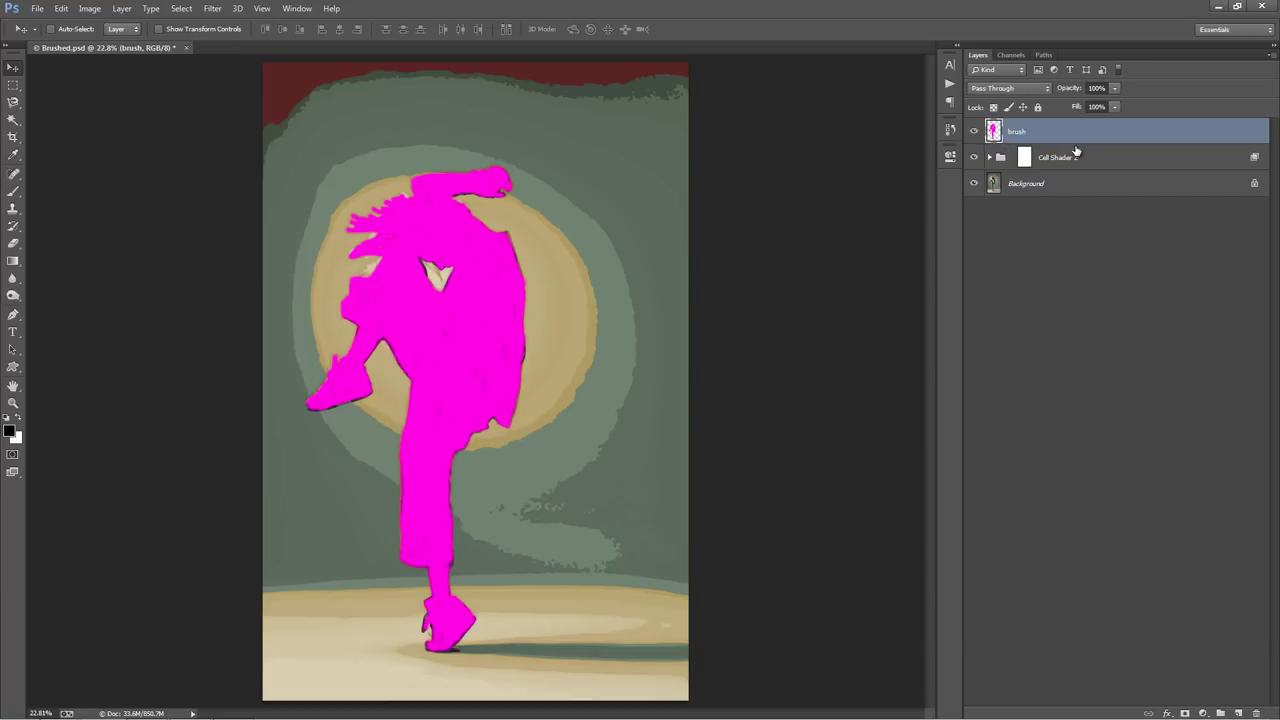
left_click(1078, 157)
key("Delete")
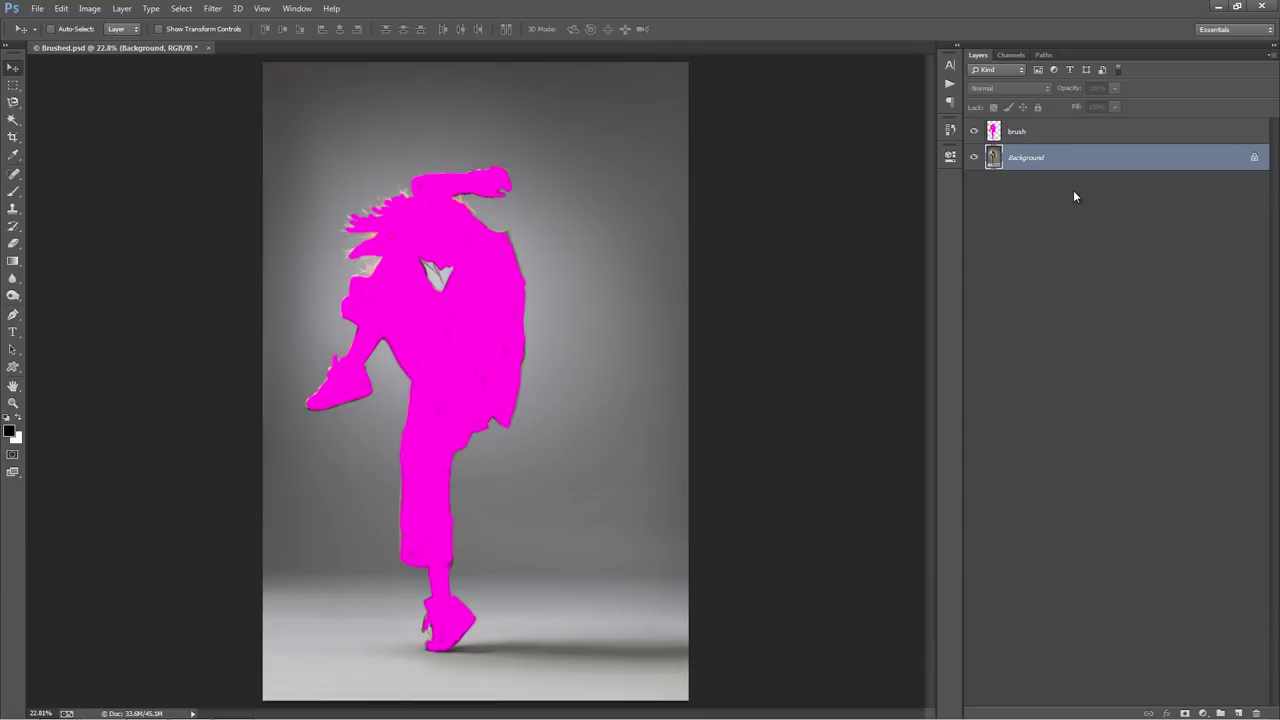
key("ctrl+z")
left_click(974, 131)
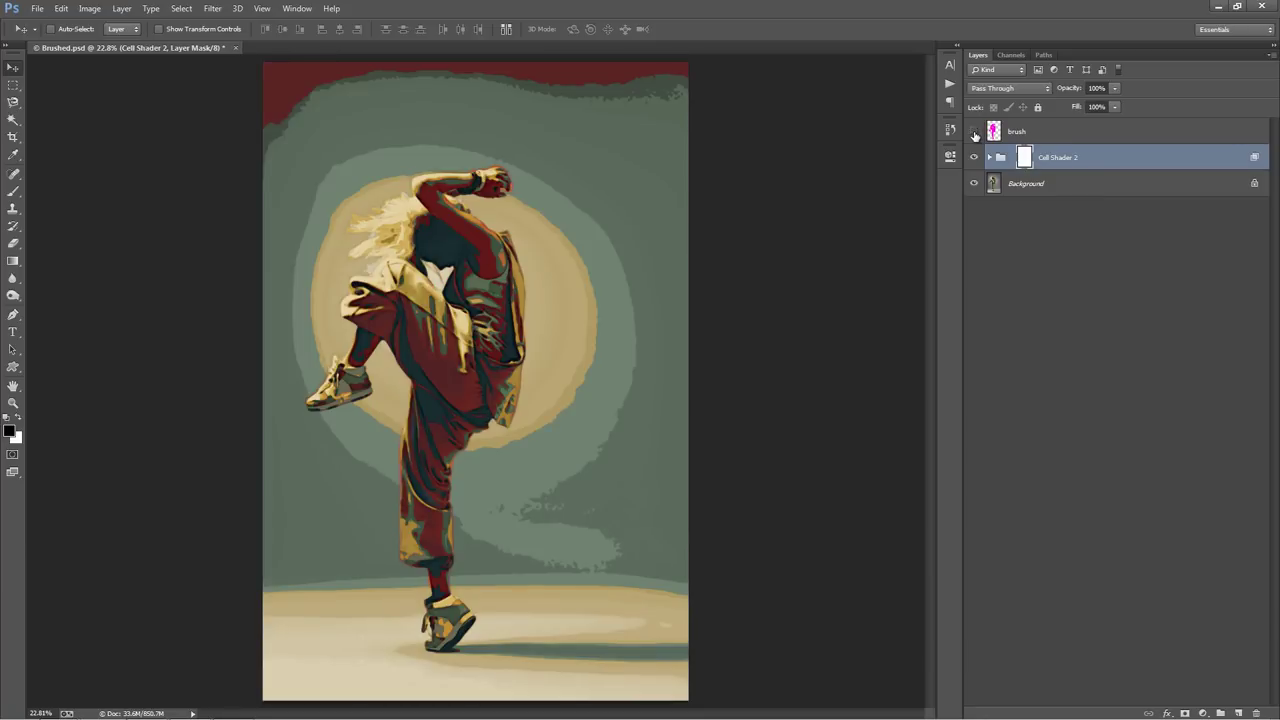
Step: In the Cell Shader 2 group, set the Overall Saturation adjustment to Saturation +39 and Hue 0
left_click(989, 158)
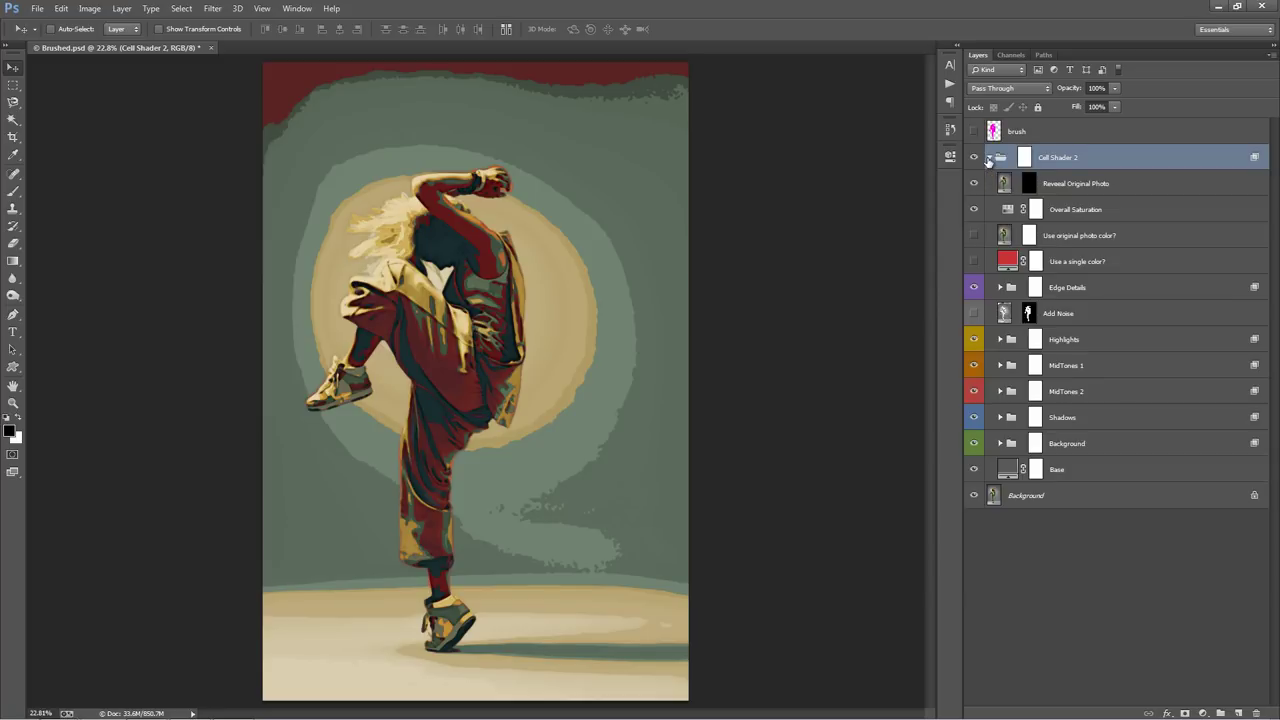
left_click(1085, 186)
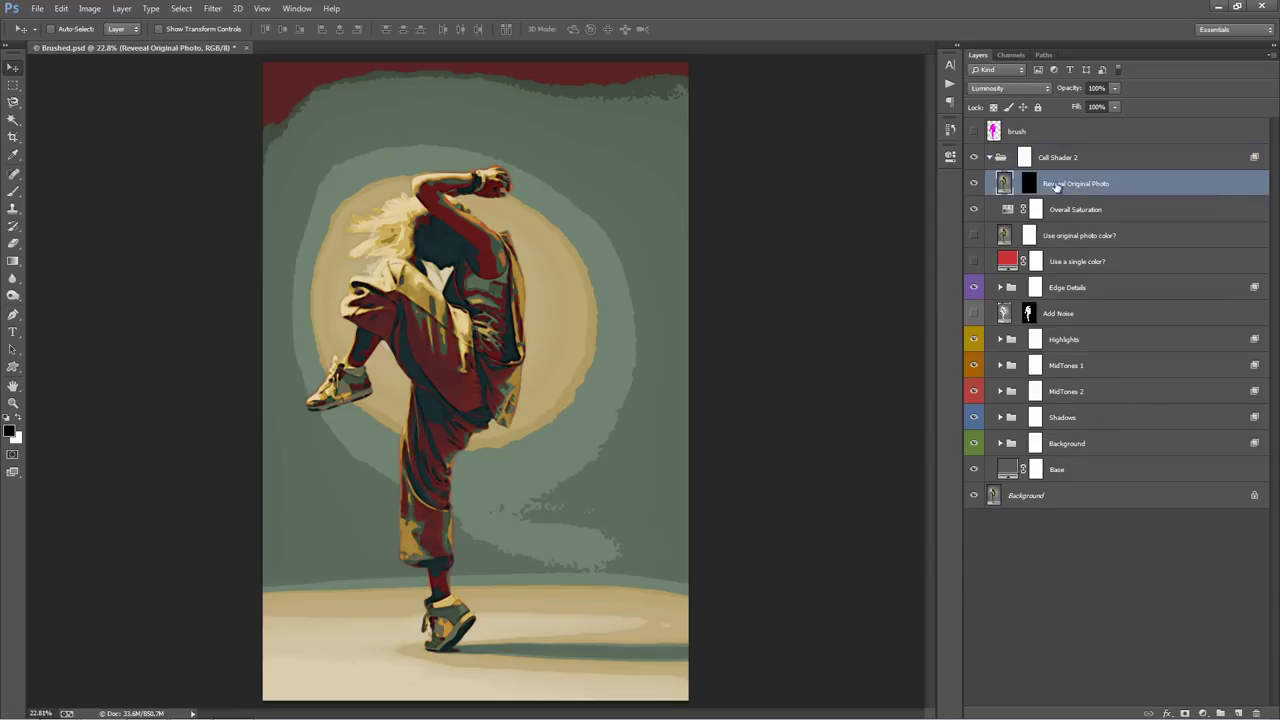
left_click(1088, 210)
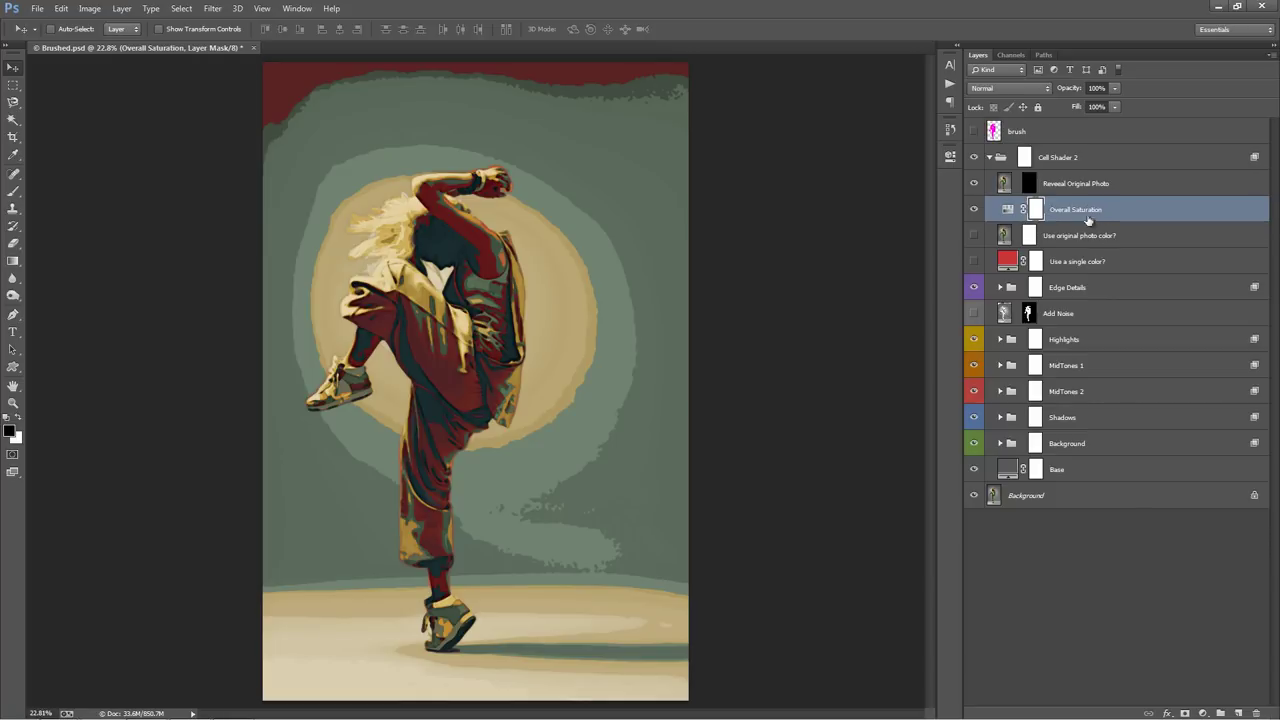
double_click(1008, 210)
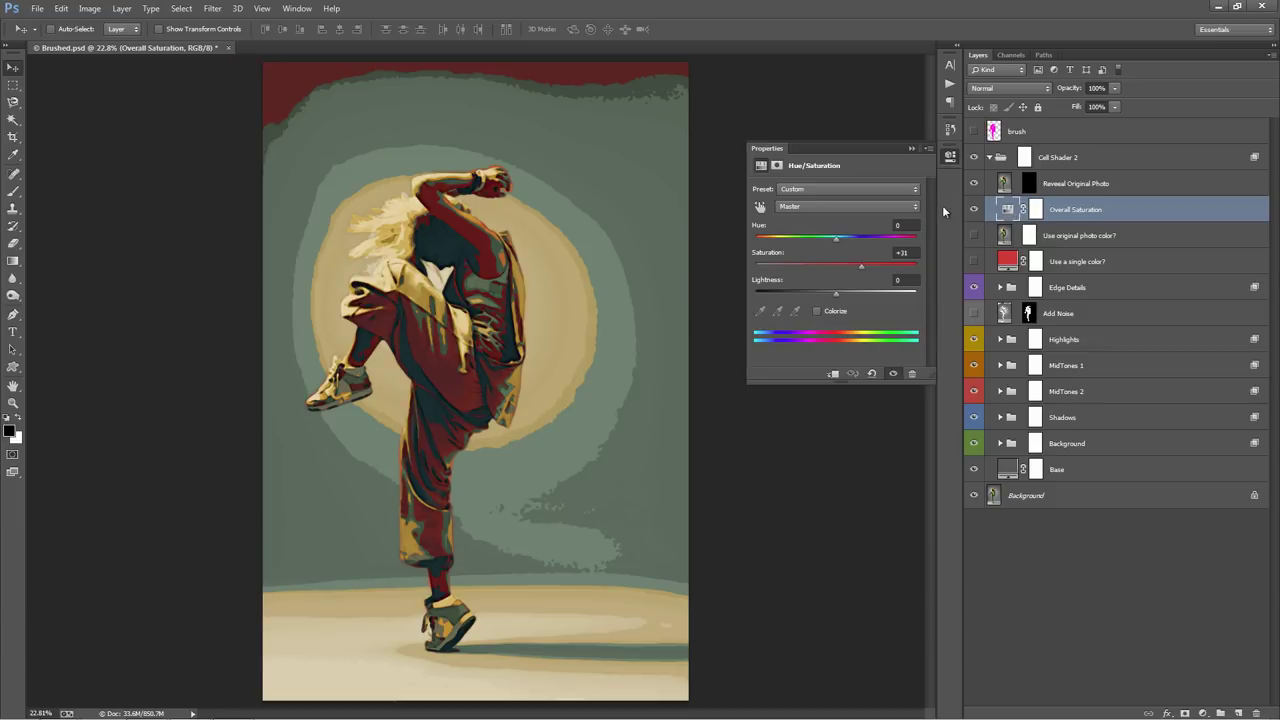
left_click_drag(866, 268, 852, 246)
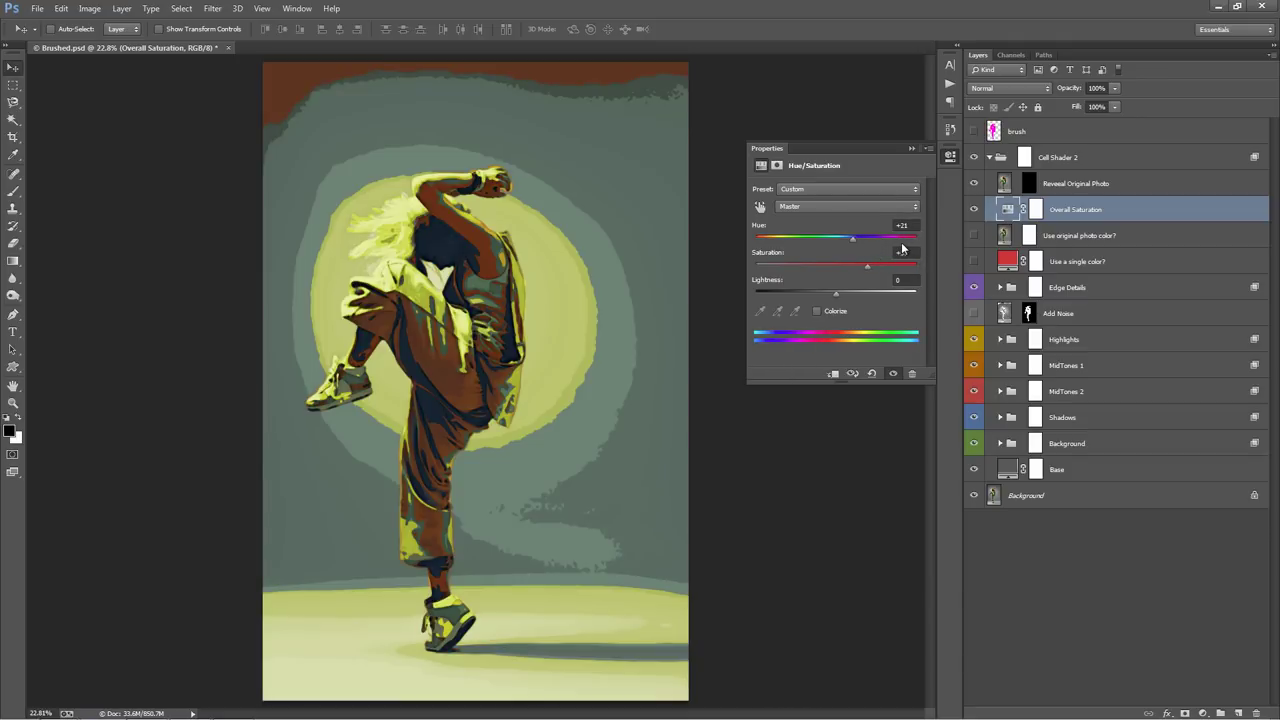
left_click(908, 225)
type("0")
key("Return")
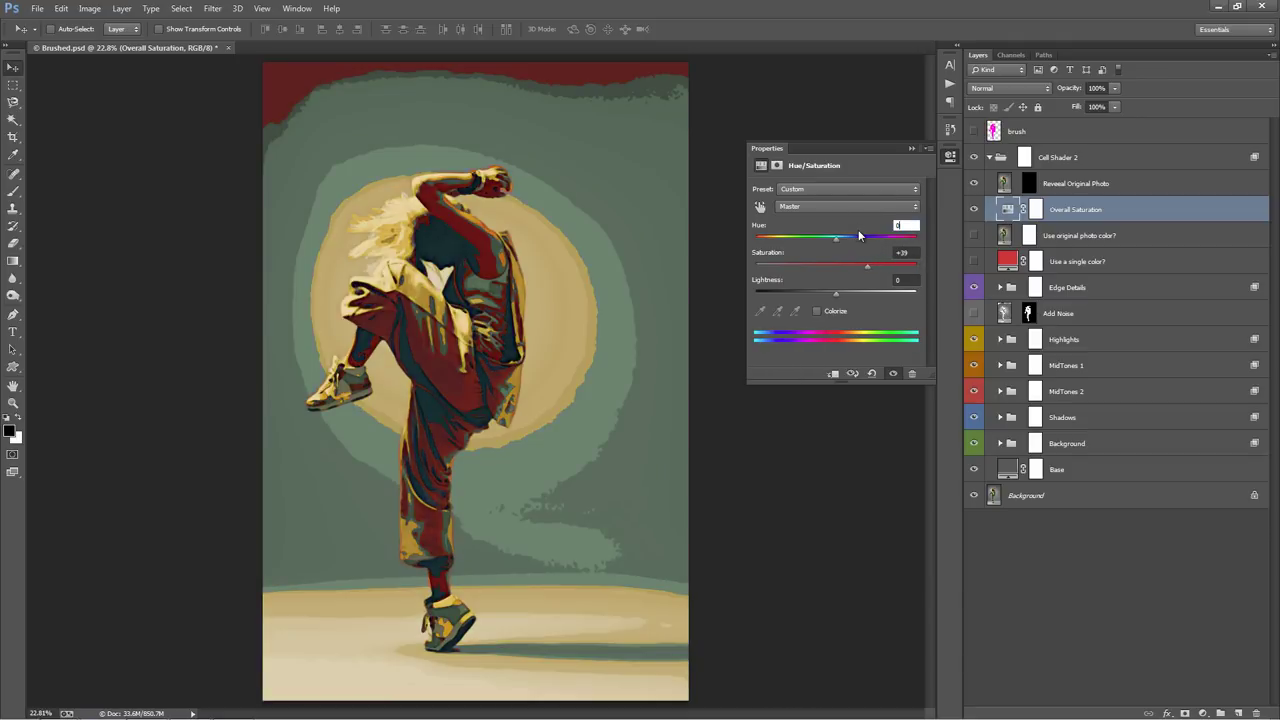
left_click(911, 148)
Step: Preview the effect in the photo's own colors by showing the "Use original photo color?" layer and hiding it again
left_click(1155, 238)
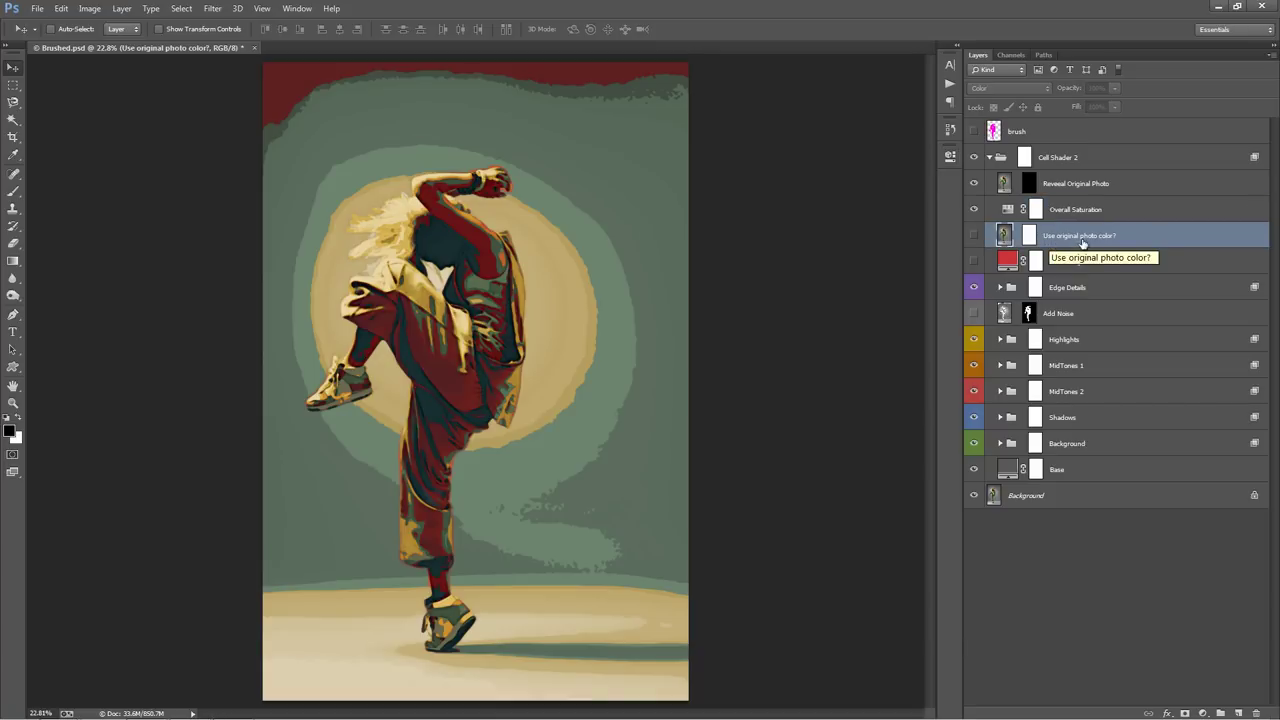
scroll(480, 302, "up", 1)
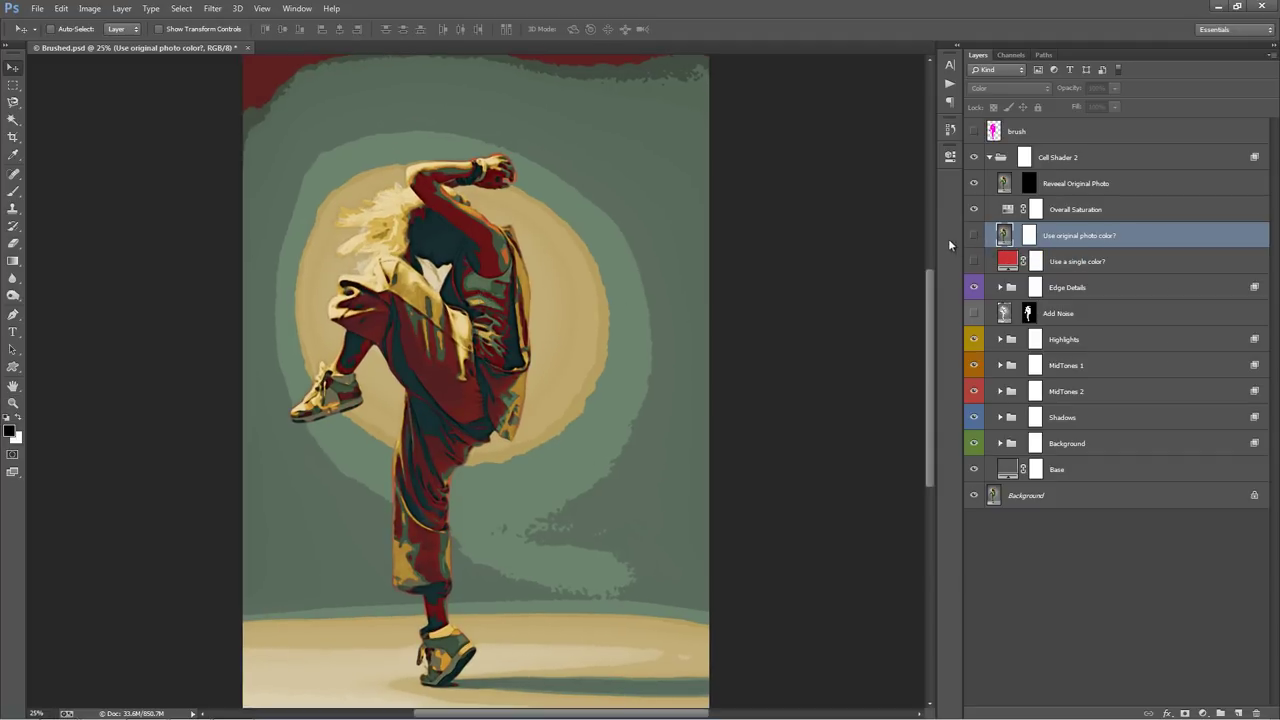
left_click_drag(690, 250, 728, 243)
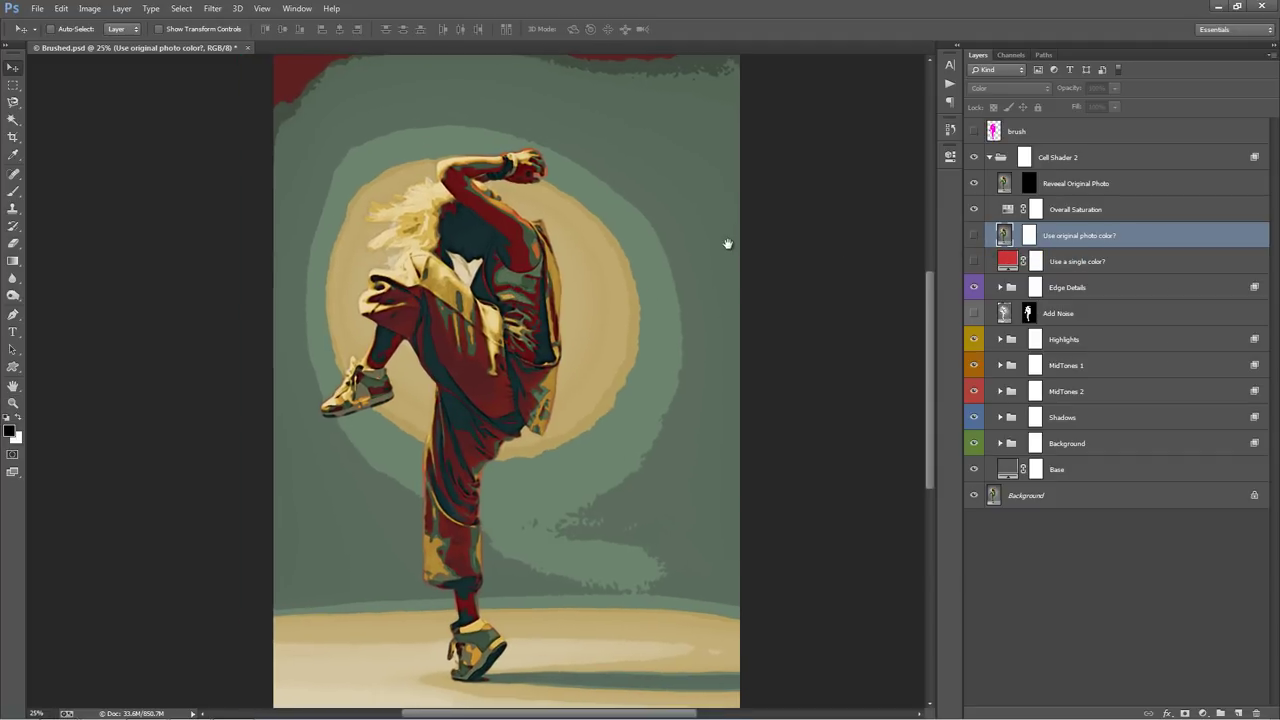
left_click(975, 236)
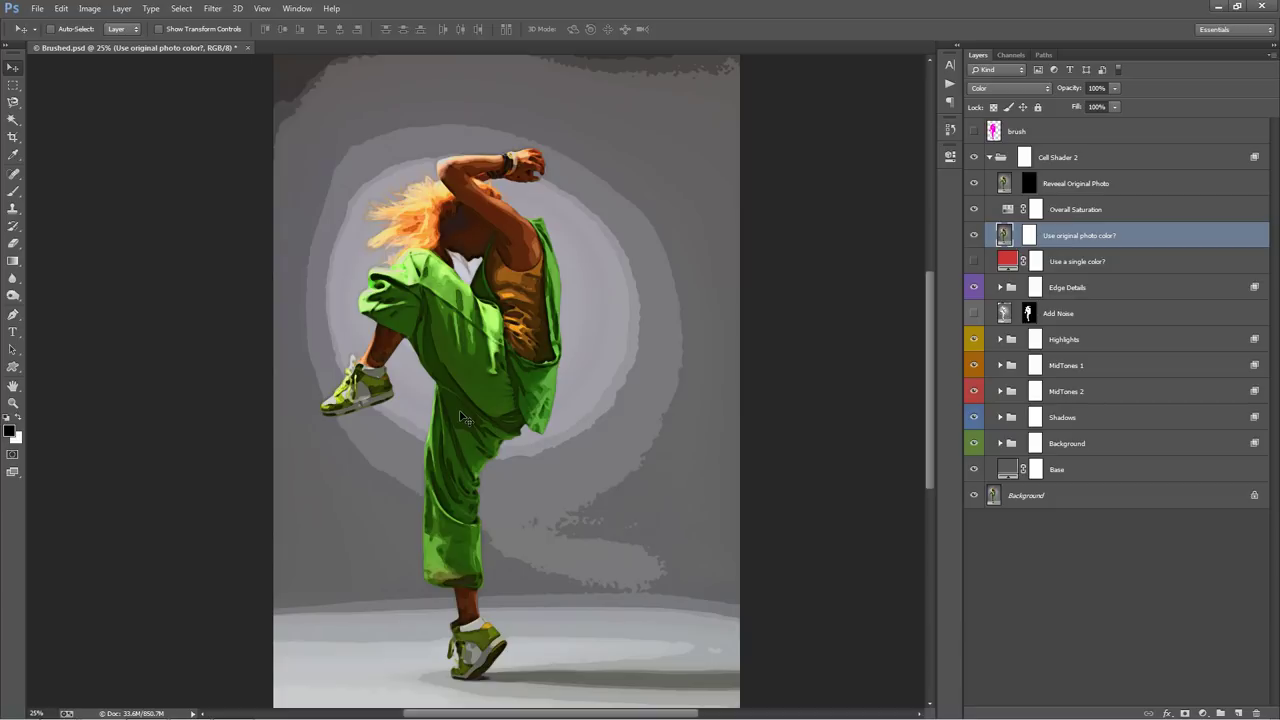
left_click(972, 237)
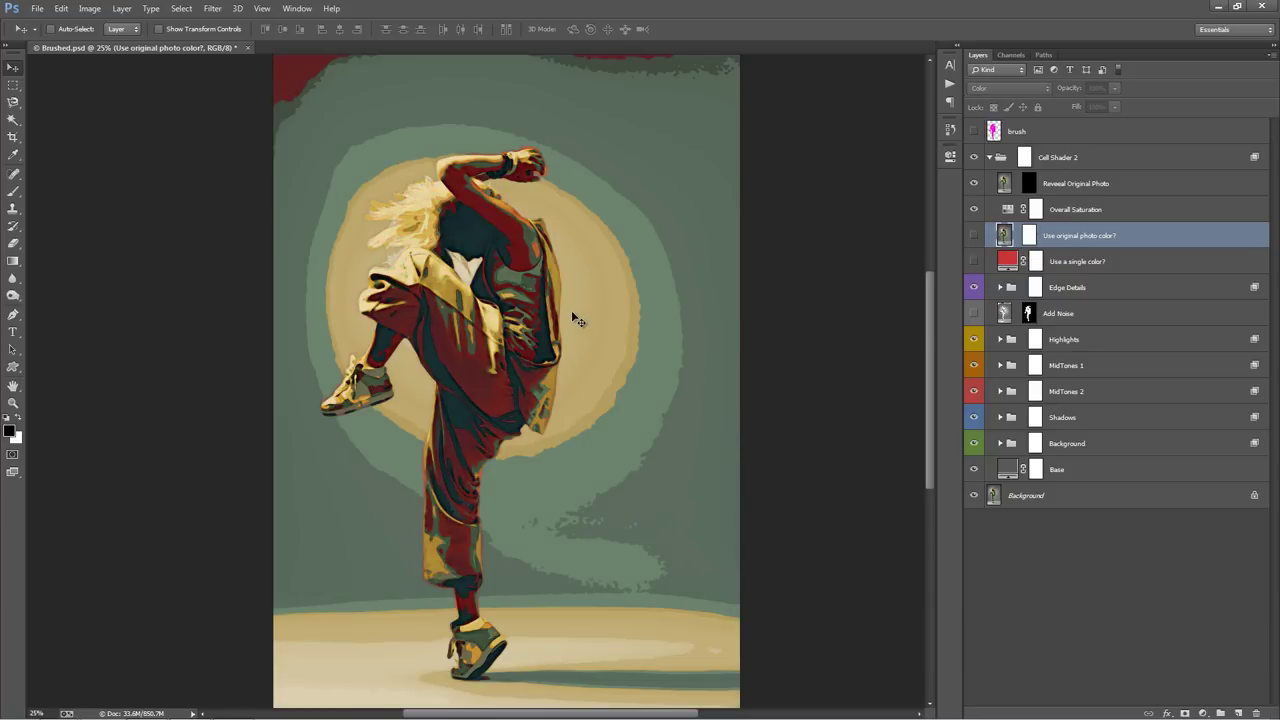
Step: Show the "Use a single color?" layer and set its solid color to pink, b53379
left_click(1140, 264)
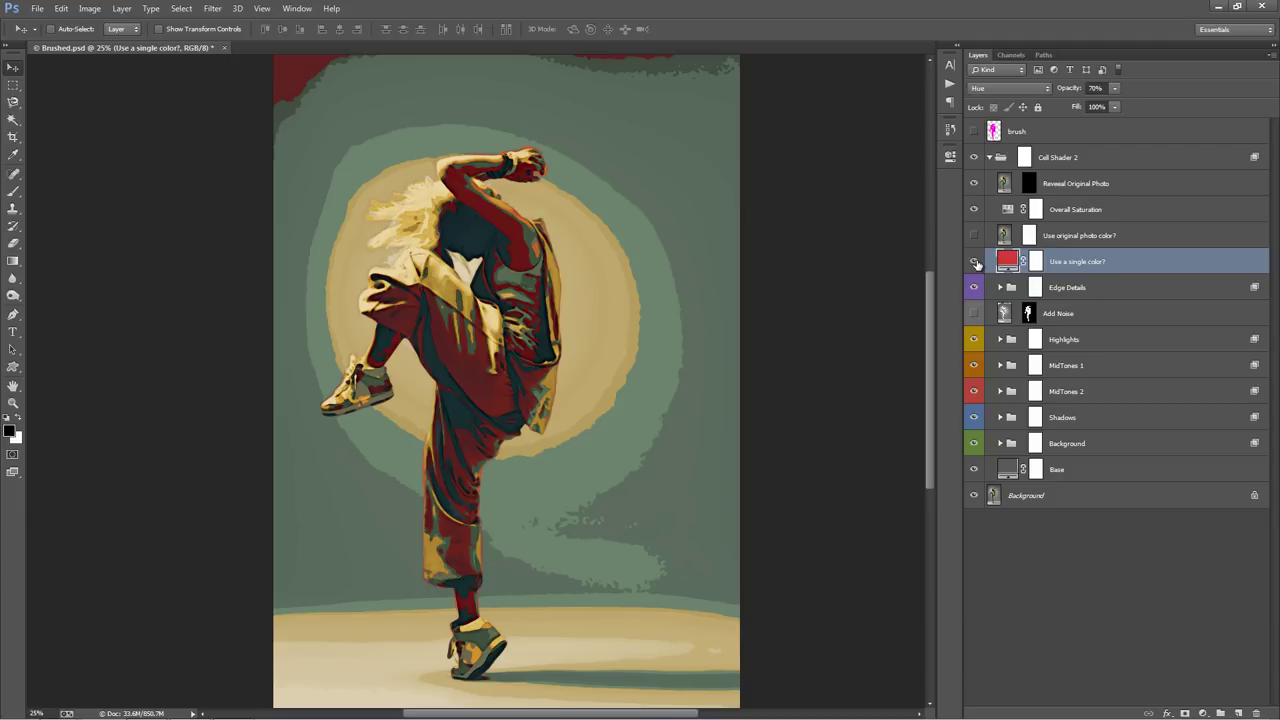
left_click(974, 261)
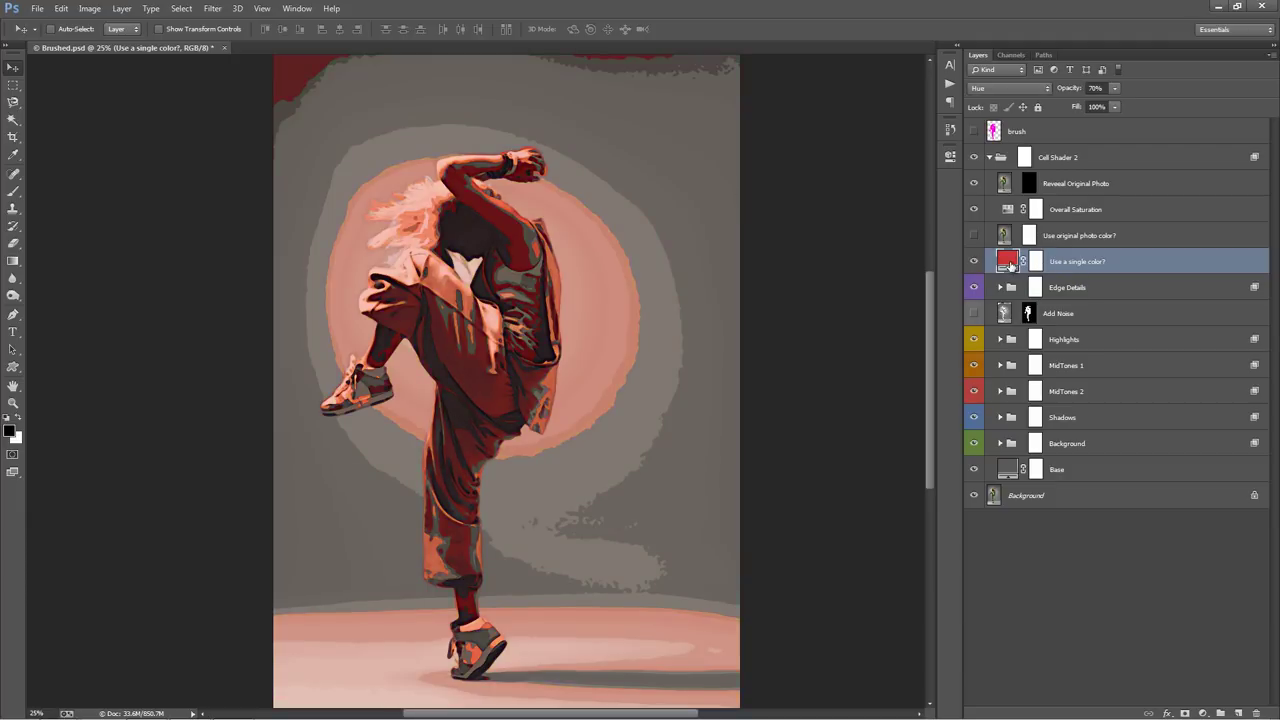
double_click(1008, 261)
mouse_move(918, 150)
left_mouse_down()
mouse_move(918, 257)
mouse_move(918, 160)
mouse_move(850, 140)
mouse_move(822, 233)
left_mouse_up()
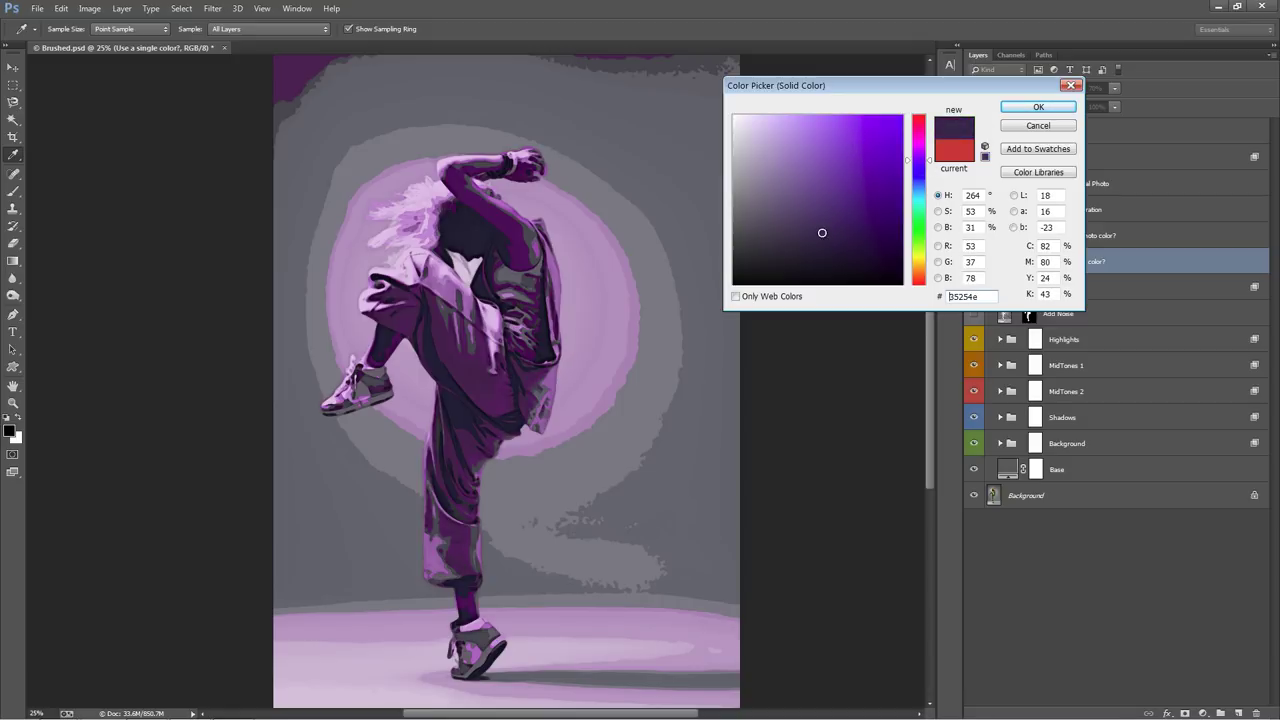
mouse_move(922, 161)
left_mouse_down()
mouse_move(926, 117)
mouse_move(926, 266)
mouse_move(926, 130)
left_mouse_up()
left_click_drag(848, 168, 855, 164)
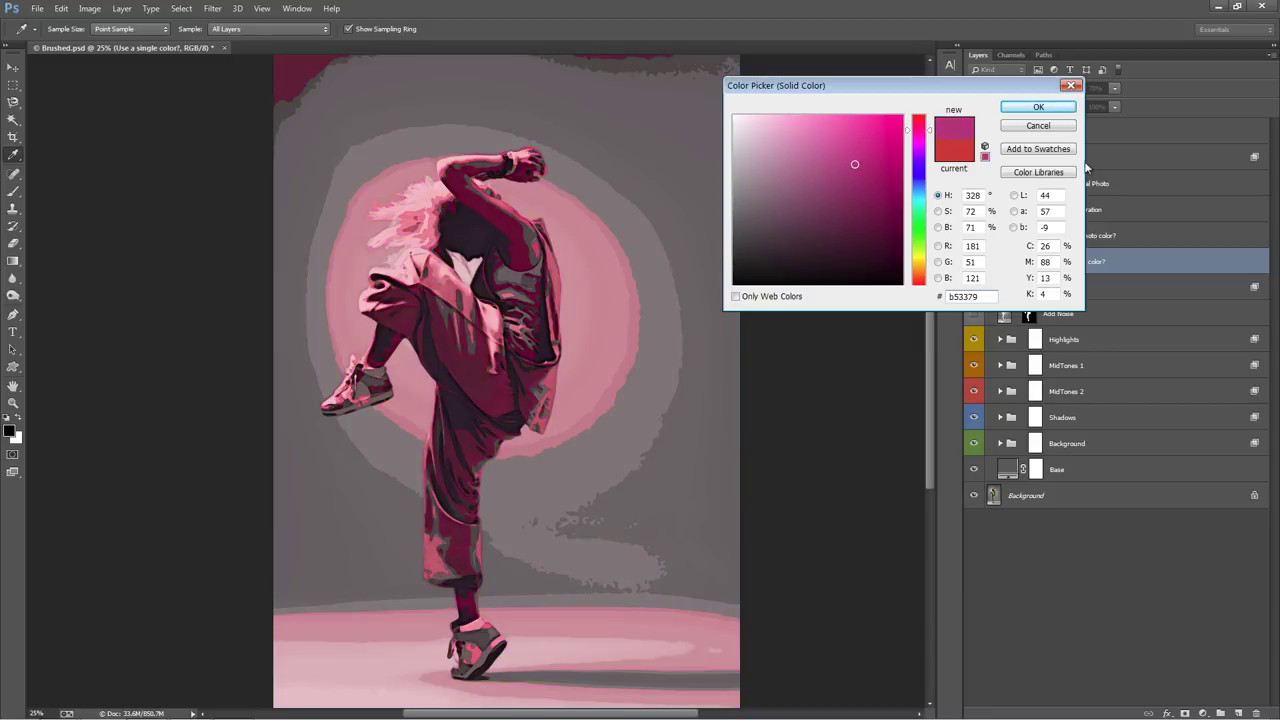
left_click(1040, 108)
Step: Adjust the saturation of the Overall Saturation layer to suit the single color and reselect the "Use a single color?" layer
left_click(1008, 210)
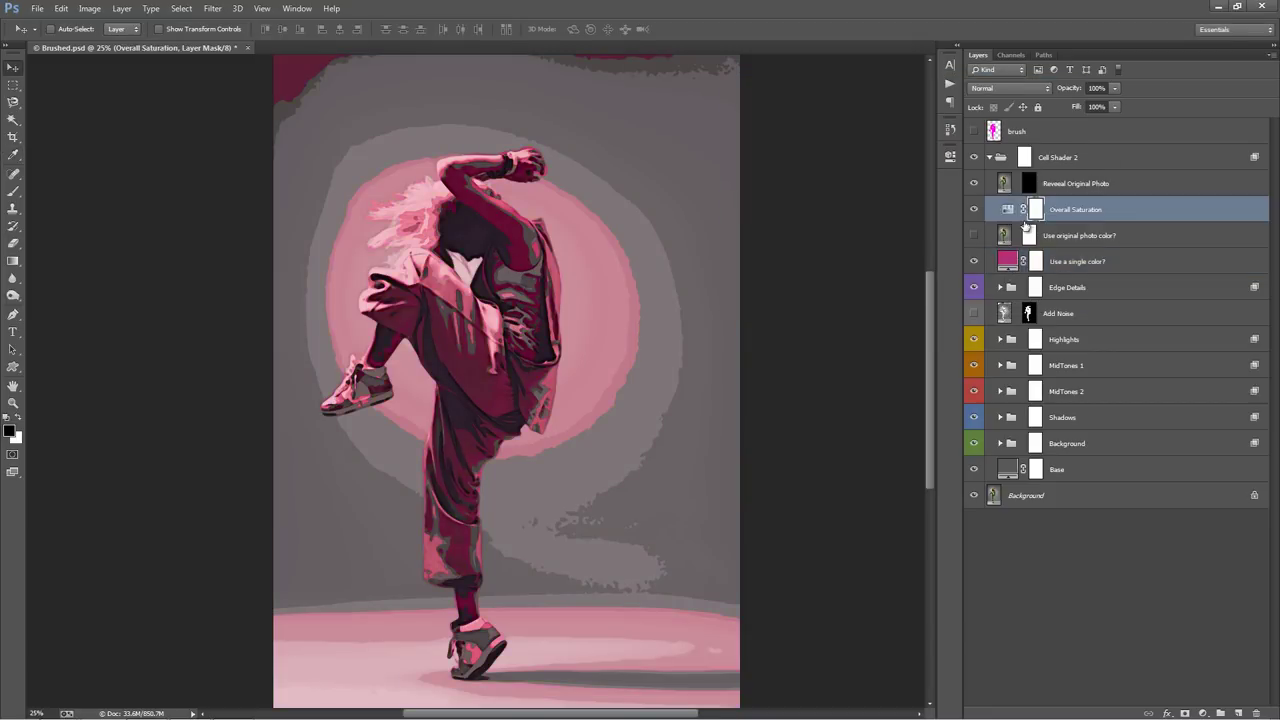
double_click(1008, 210)
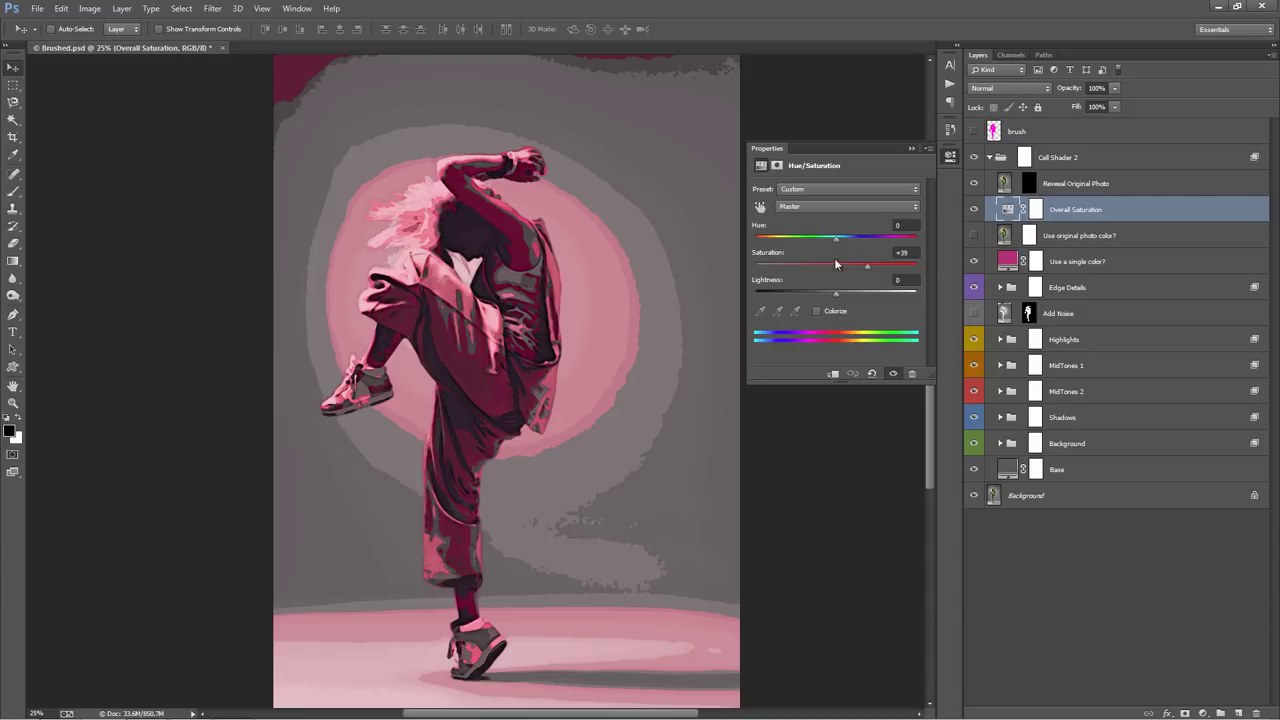
left_click_drag(867, 266, 839, 246)
left_click(1100, 265)
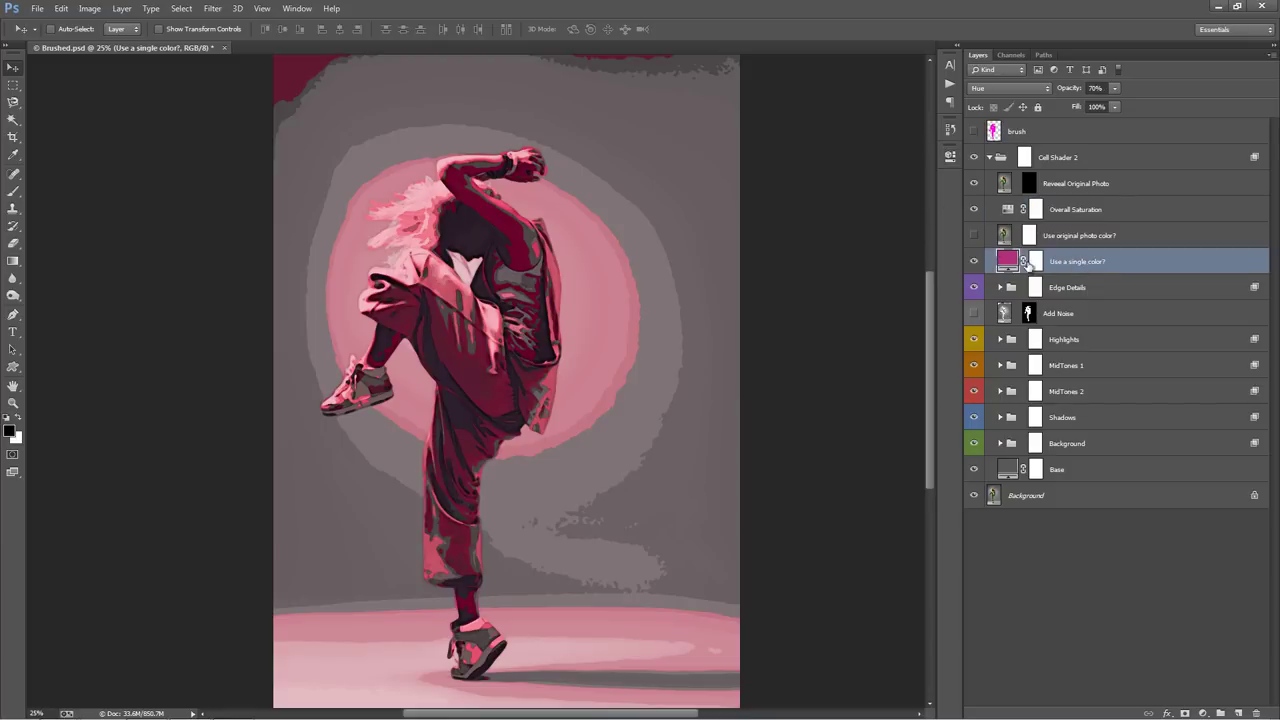
Step: Hide the "Use a single color?" layer and all layers from Edge Details down to the Background group, leaving only the Shadows group shown
left_click(974, 261)
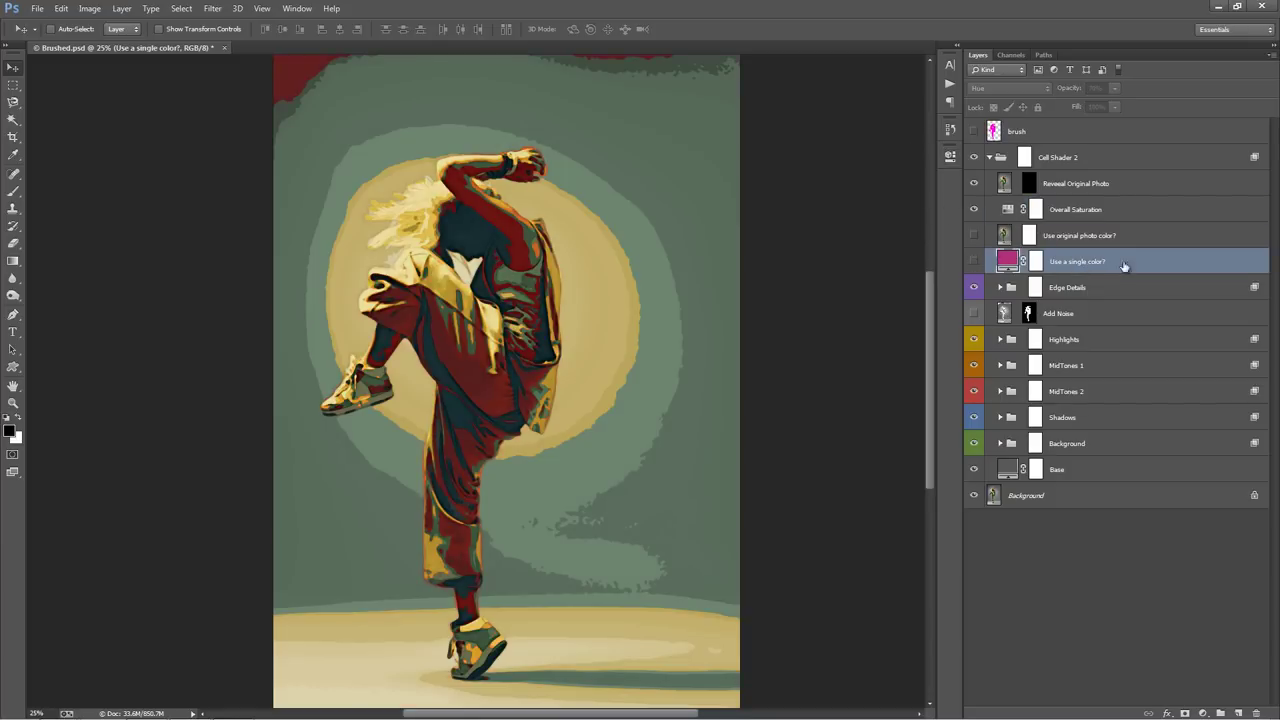
left_click(1053, 290)
left_click(1086, 437)
left_click_drag(969, 287, 968, 440)
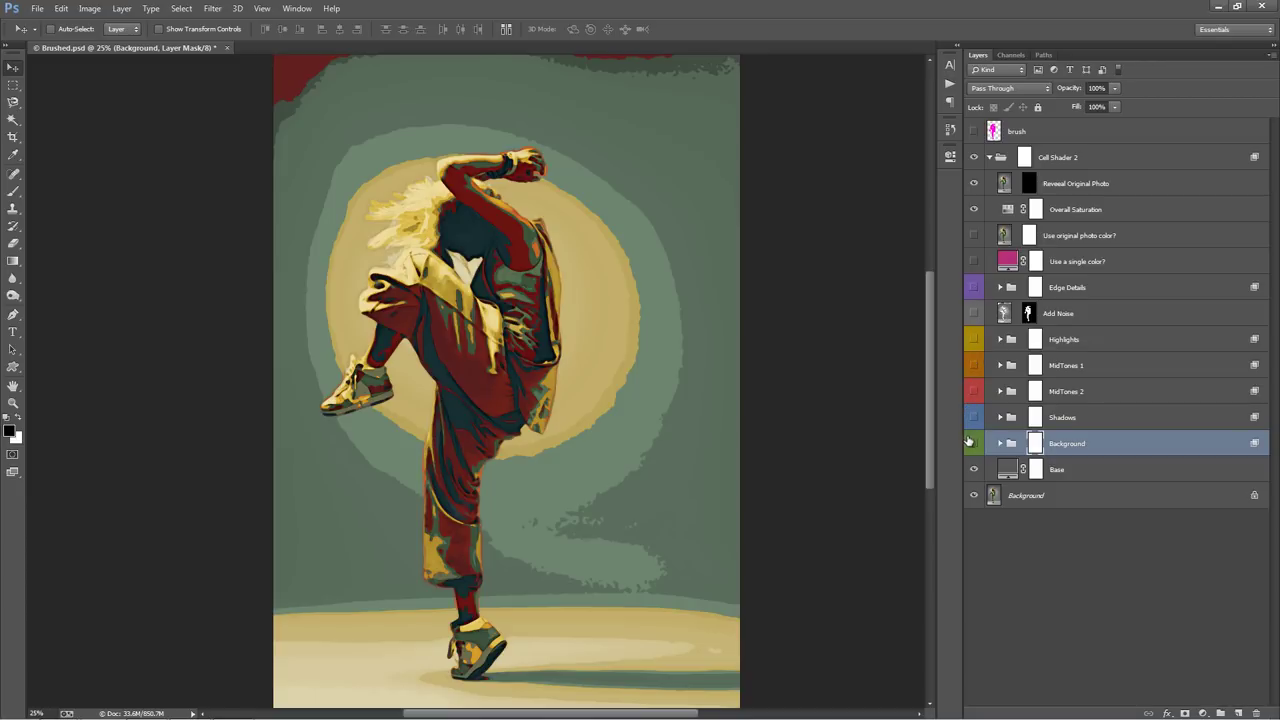
left_click(1100, 415)
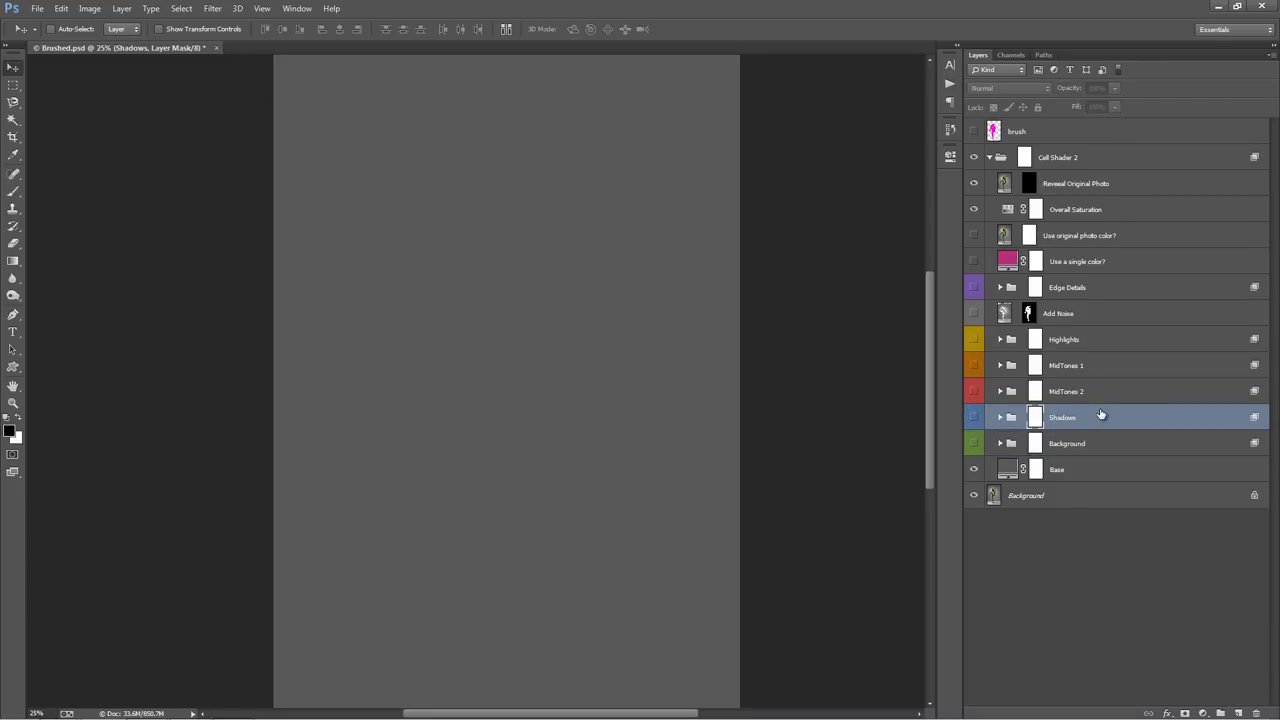
left_click(974, 418)
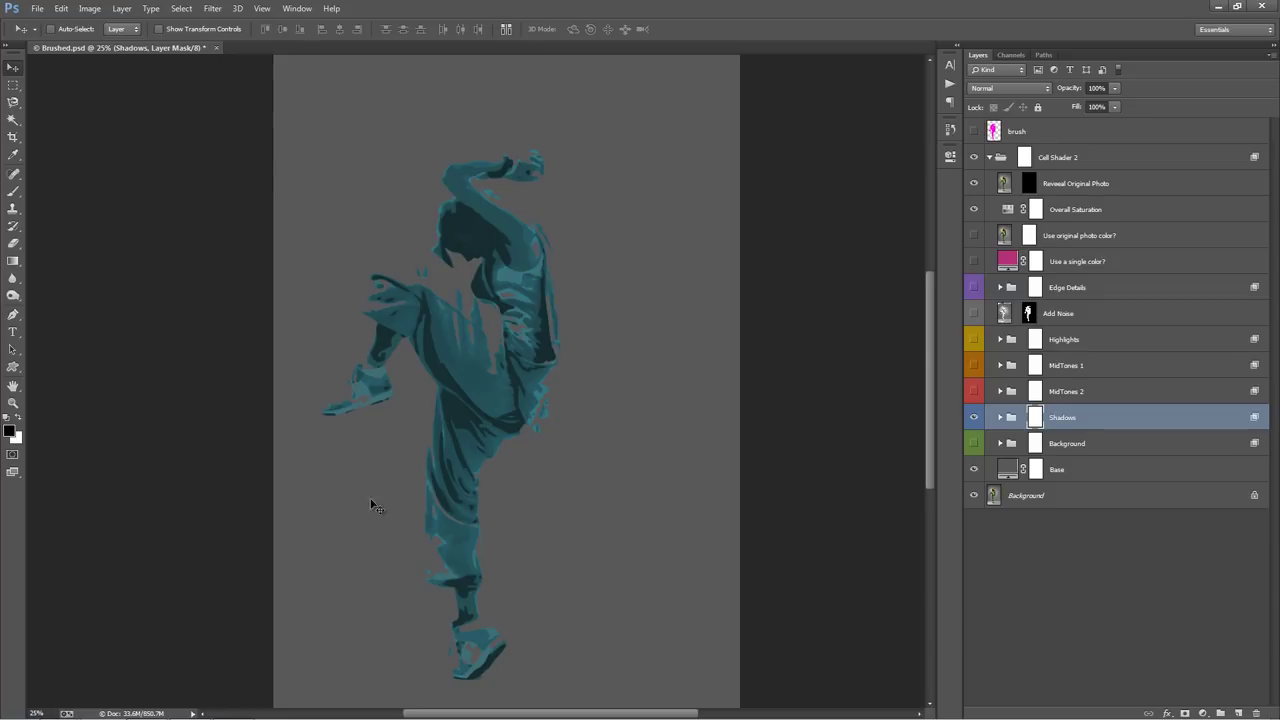
Step: Compare the shadow shapes with the brushed area by showing the brush layer and hiding it again
left_click(975, 131)
left_click(977, 131)
left_click(976, 131)
left_click(976, 131)
Step: Go through the MidTones and Highlights groups, and expand the Shadows group to list its layers
left_click(1080, 391)
left_click(1080, 365)
left_click(1080, 339)
left_click(1080, 416)
left_click(1002, 417)
scroll(1088, 408, "down", 1)
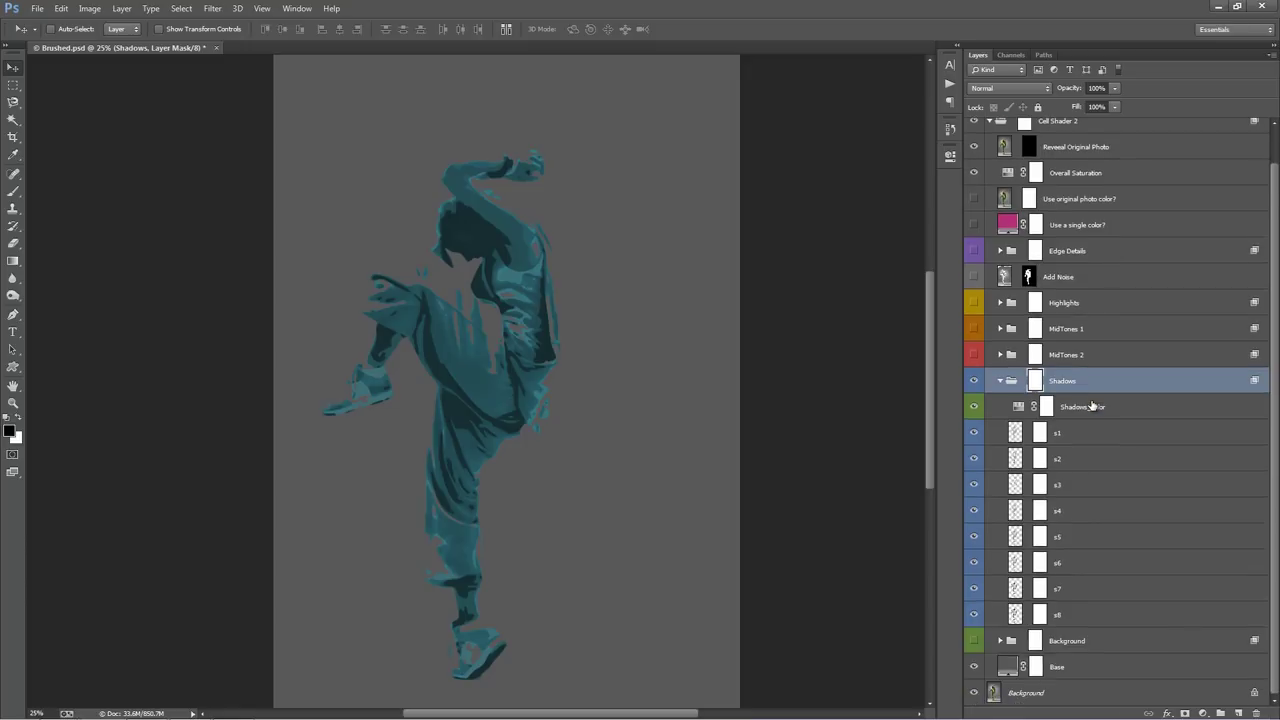
Step: Try moving the s2 and s3 shadow layers away from the figure, undoing each move
left_click(1080, 440)
left_click(1085, 457)
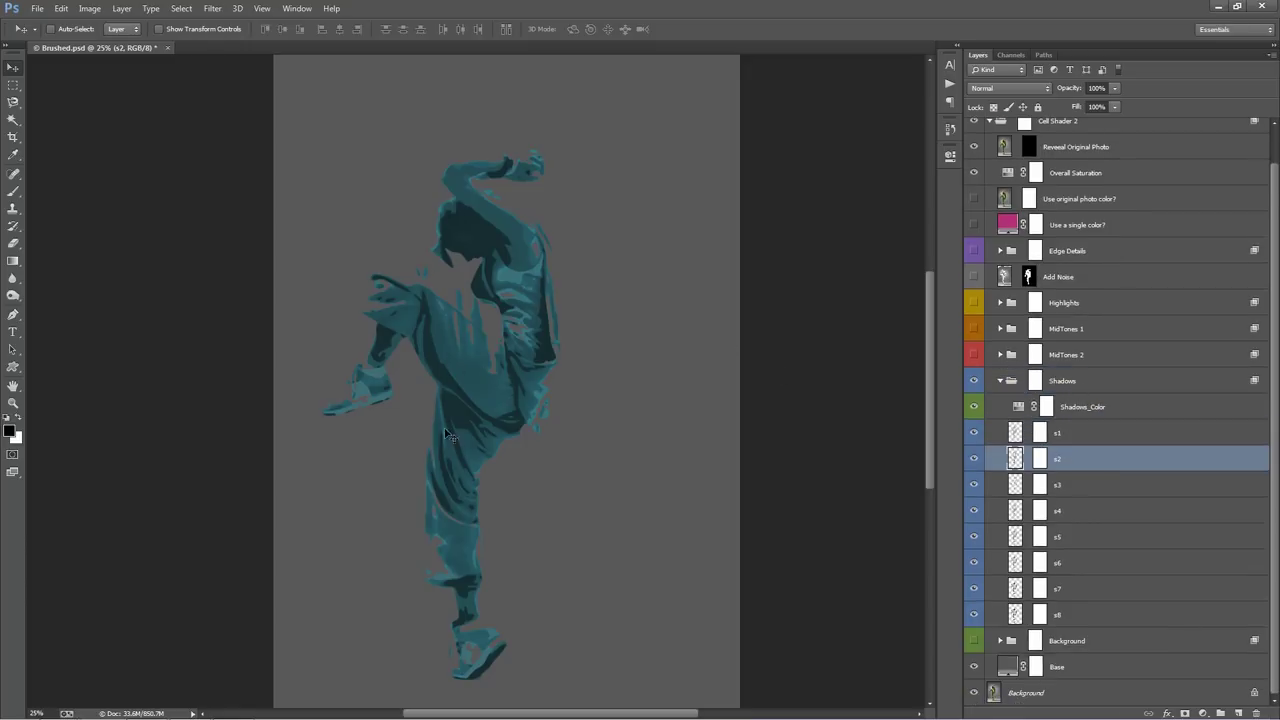
left_click_drag(527, 369, 648, 332)
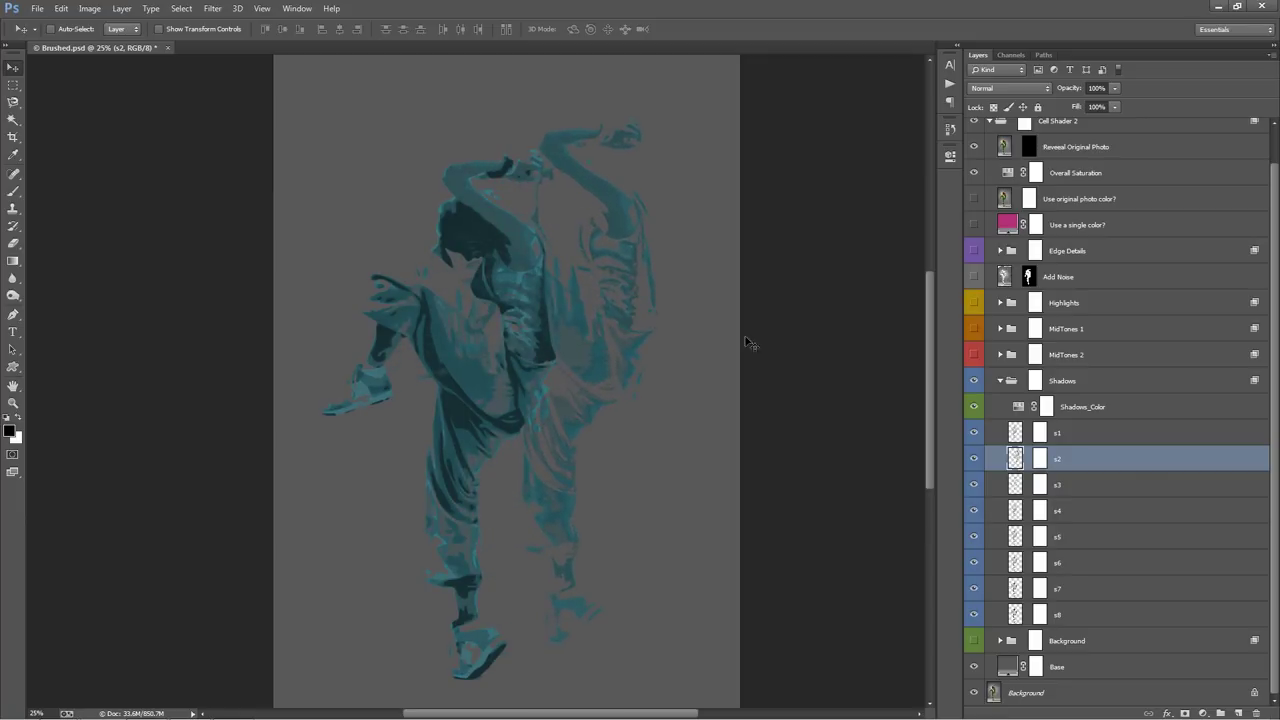
key("ctrl+z")
left_click(1096, 487)
left_click_drag(672, 400, 792, 332)
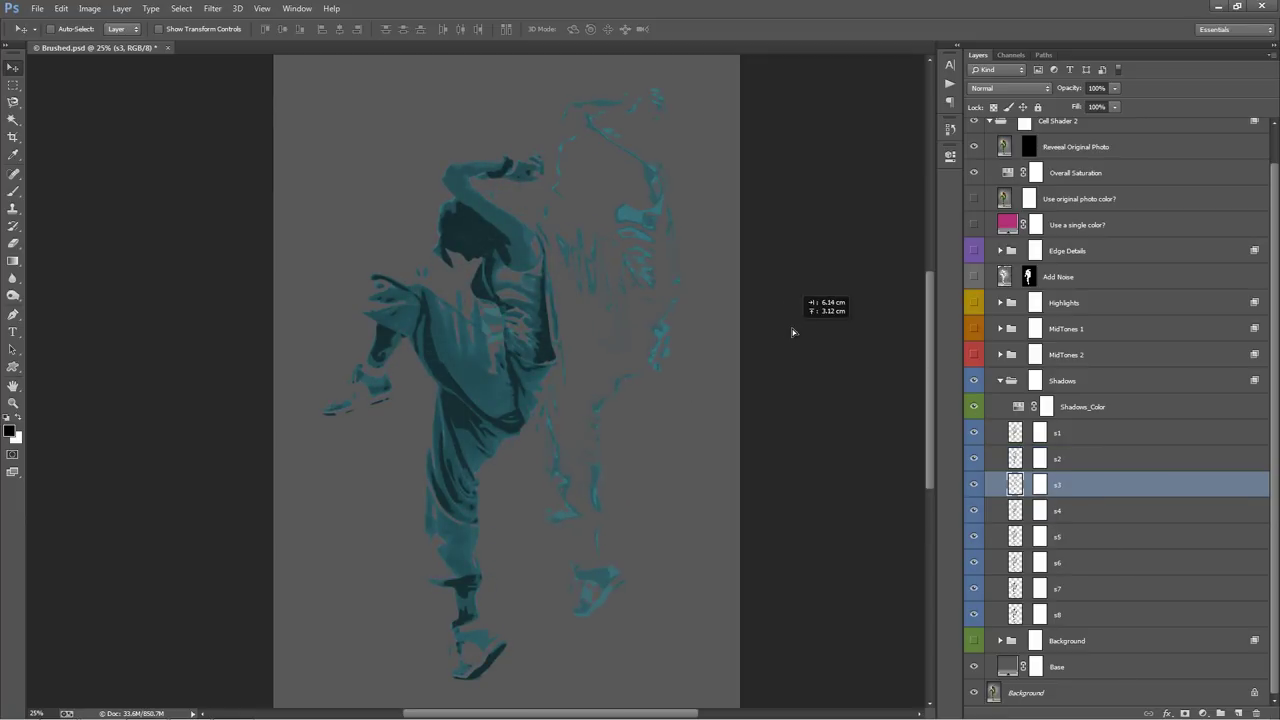
key("ctrl+z")
Step: Try moving the s4 and s5 shadow layers away from the figure, undoing each move
left_click(1085, 511)
left_click_drag(636, 387, 738, 332)
key("ctrl+z")
left_click(1085, 537)
left_click_drag(683, 425, 674, 355)
key("ctrl+z")
Step: Step back through the history until all displaced shadow layers are aligned on the figure, and select layer s1
left_click(1108, 486)
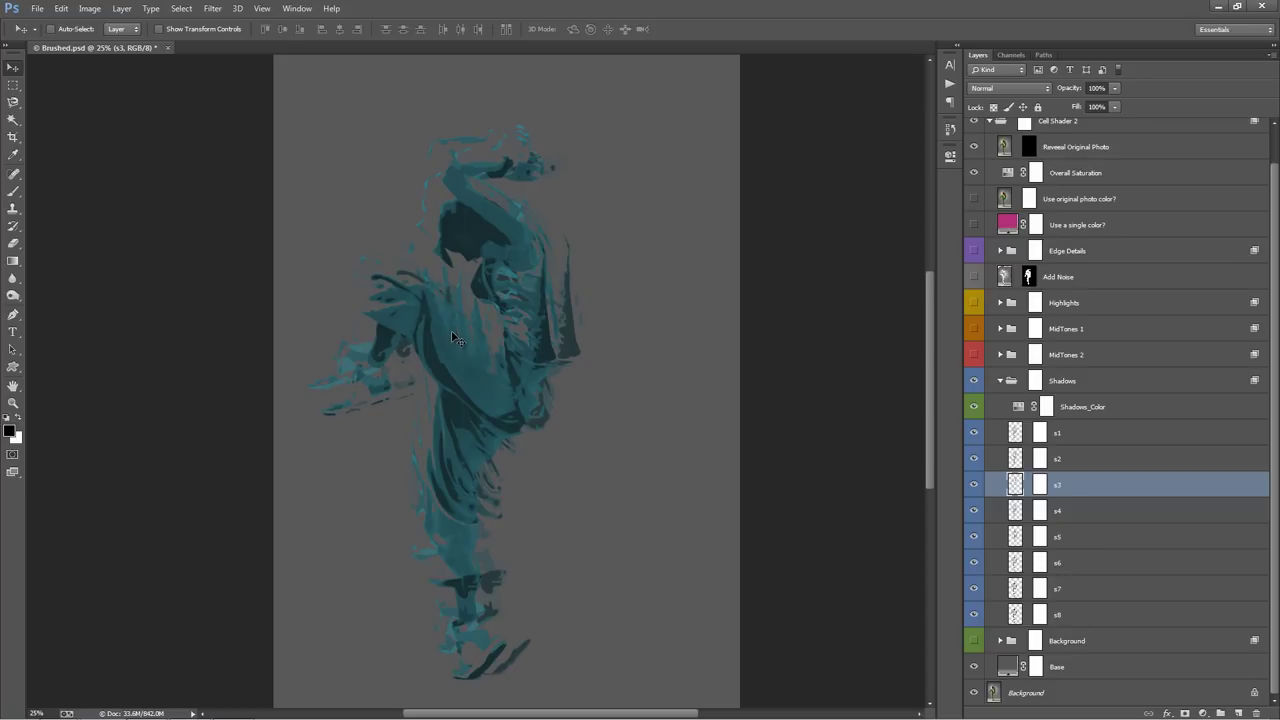
key("ctrl+alt+z")
key("ctrl+alt+z")
key("ctrl+alt+z")
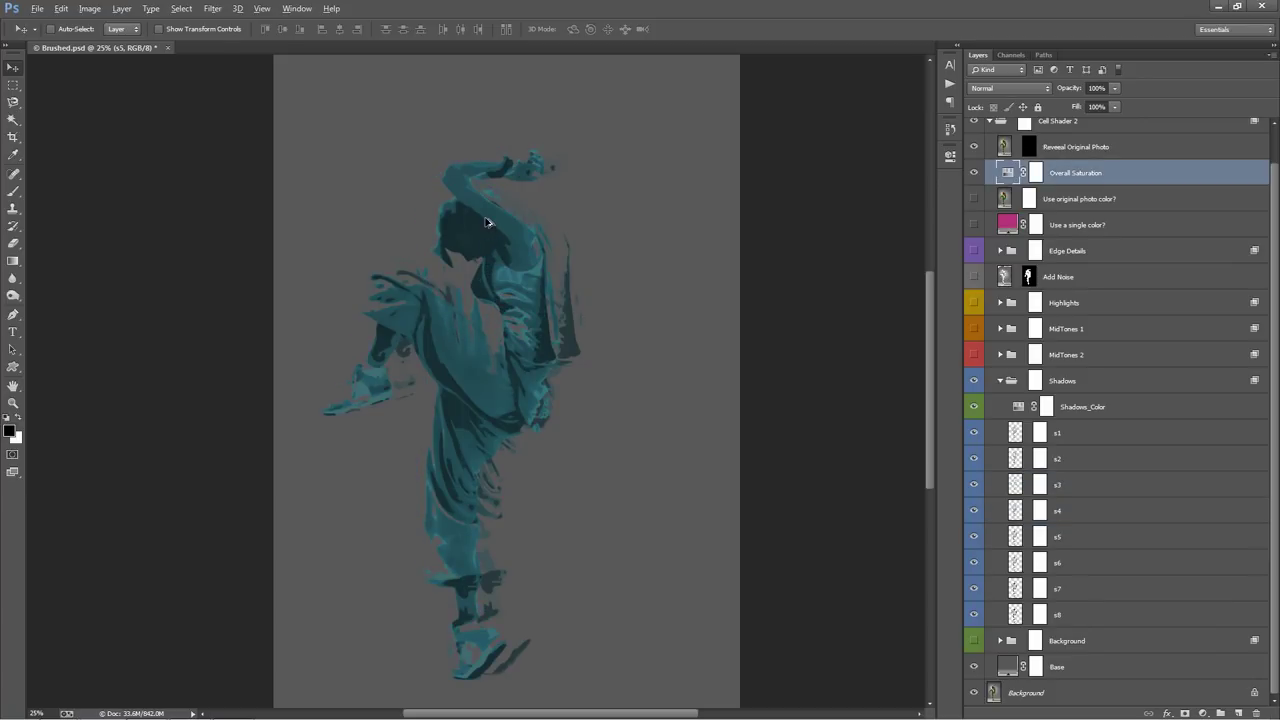
left_click(1122, 445)
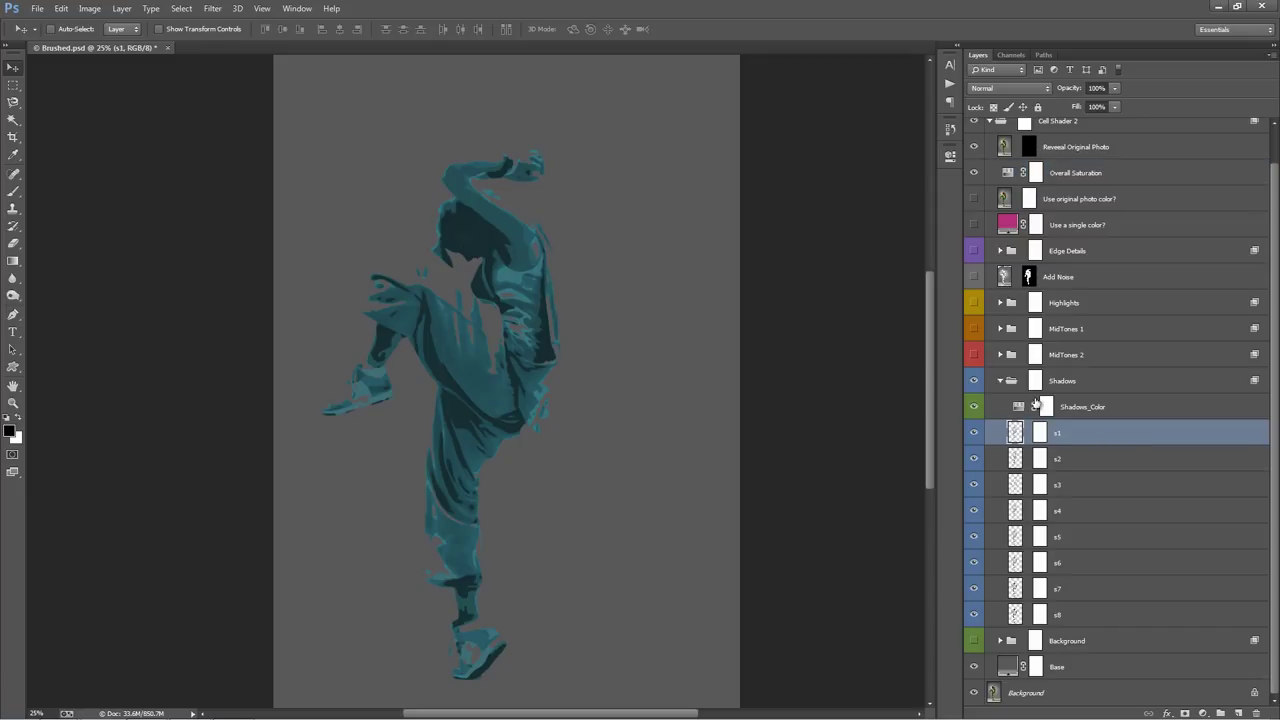
left_click(1089, 380)
left_click(1075, 305)
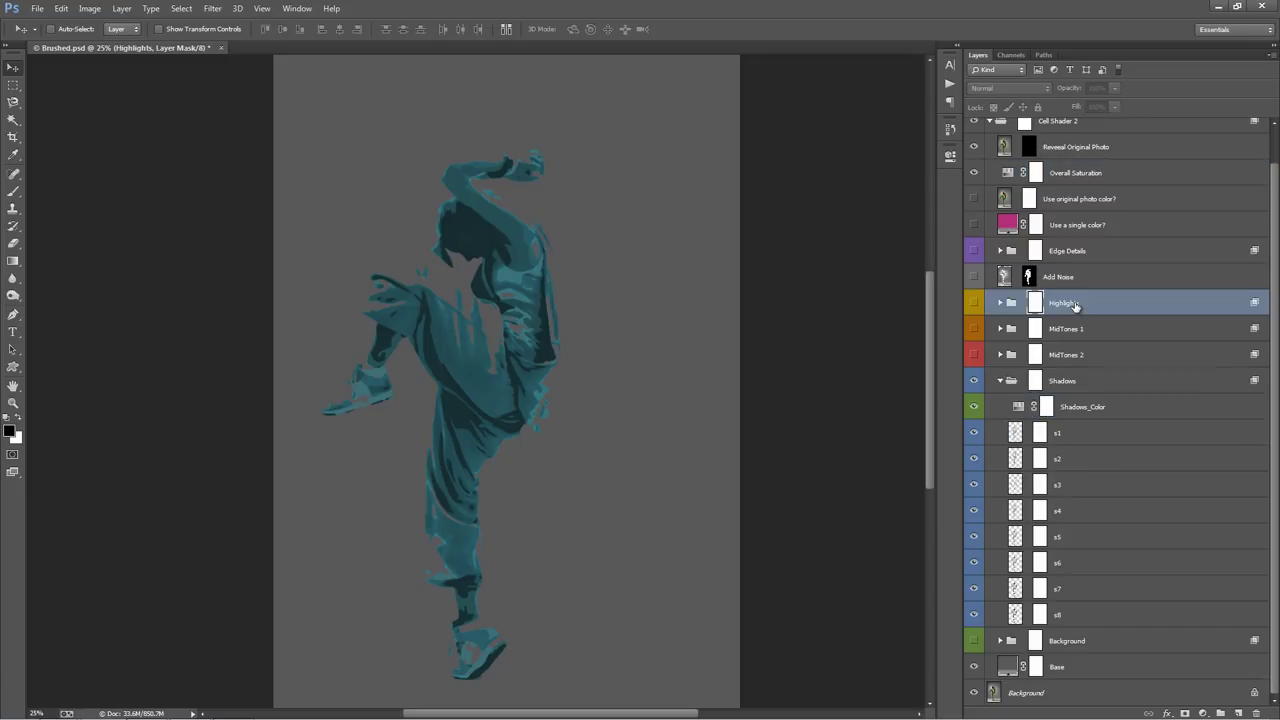
left_click(1115, 327)
left_click(1110, 358)
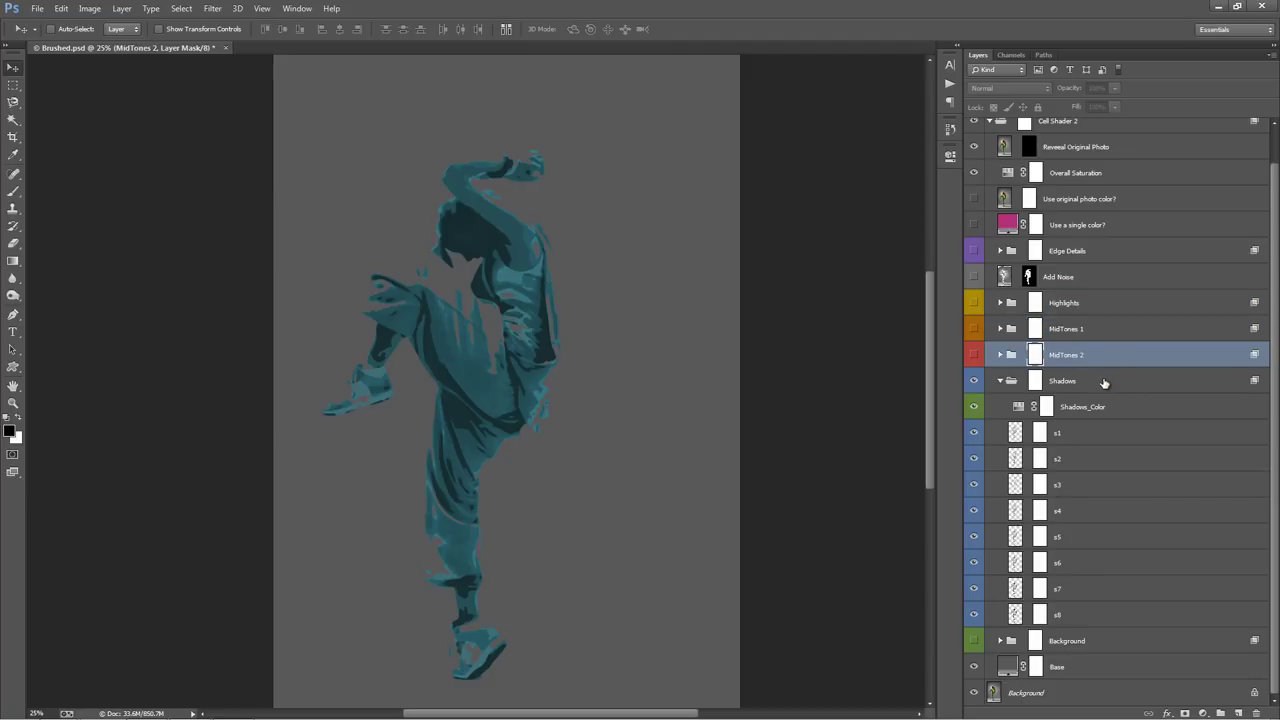
left_click(1104, 382)
left_click(1080, 410)
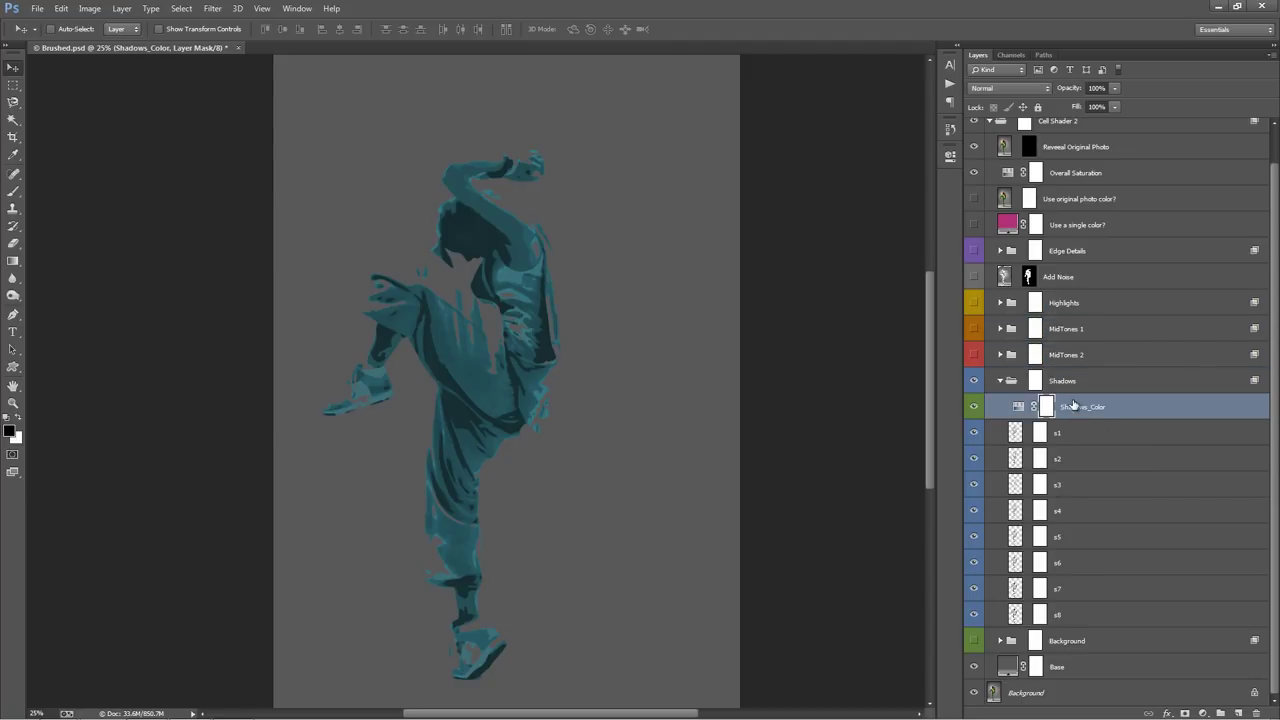
left_click(1106, 385)
left_click(1097, 356)
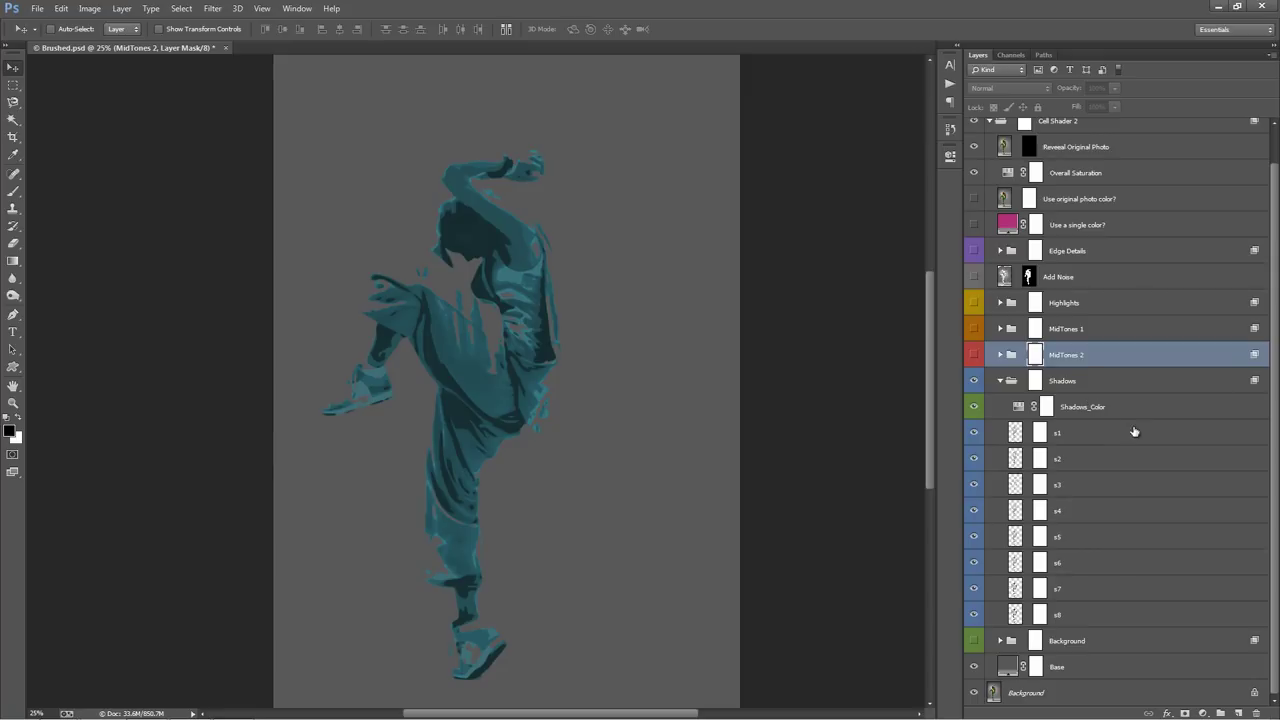
Step: Set the Shadows_Color adjustment to Hue 177 and Saturation 38, and collapse the Shadows group
left_click(1044, 408)
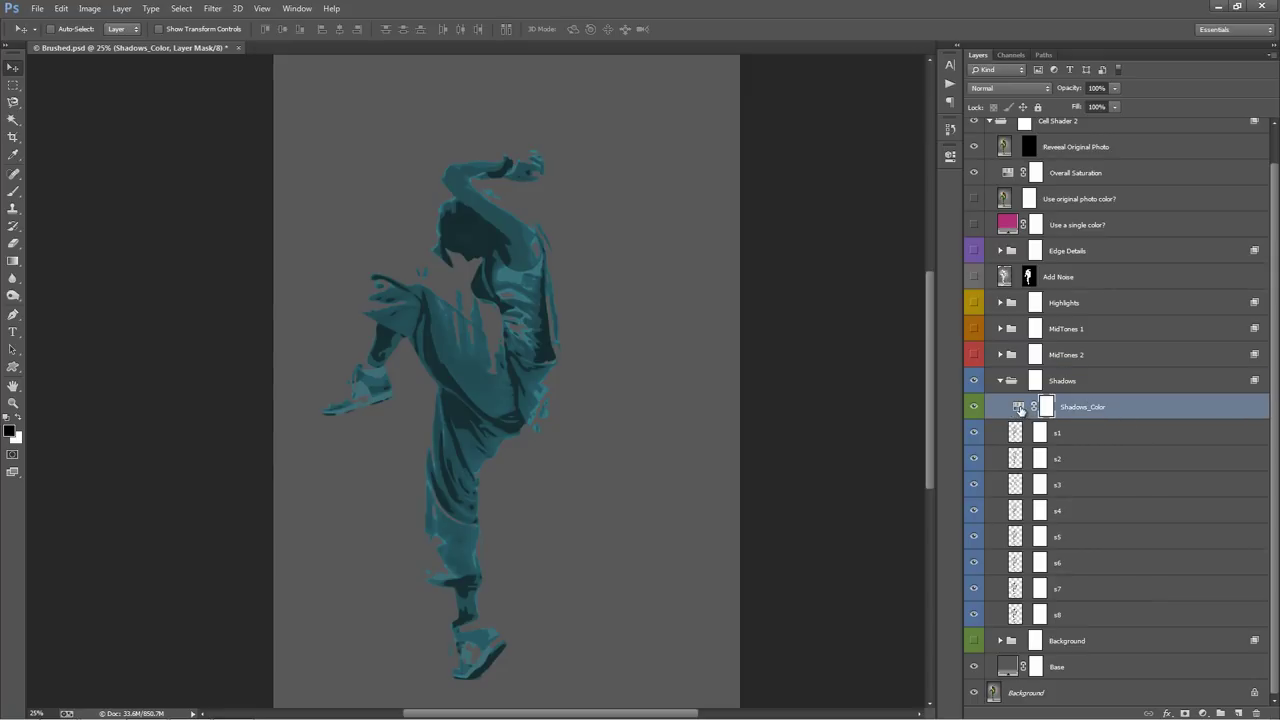
double_click(1018, 408)
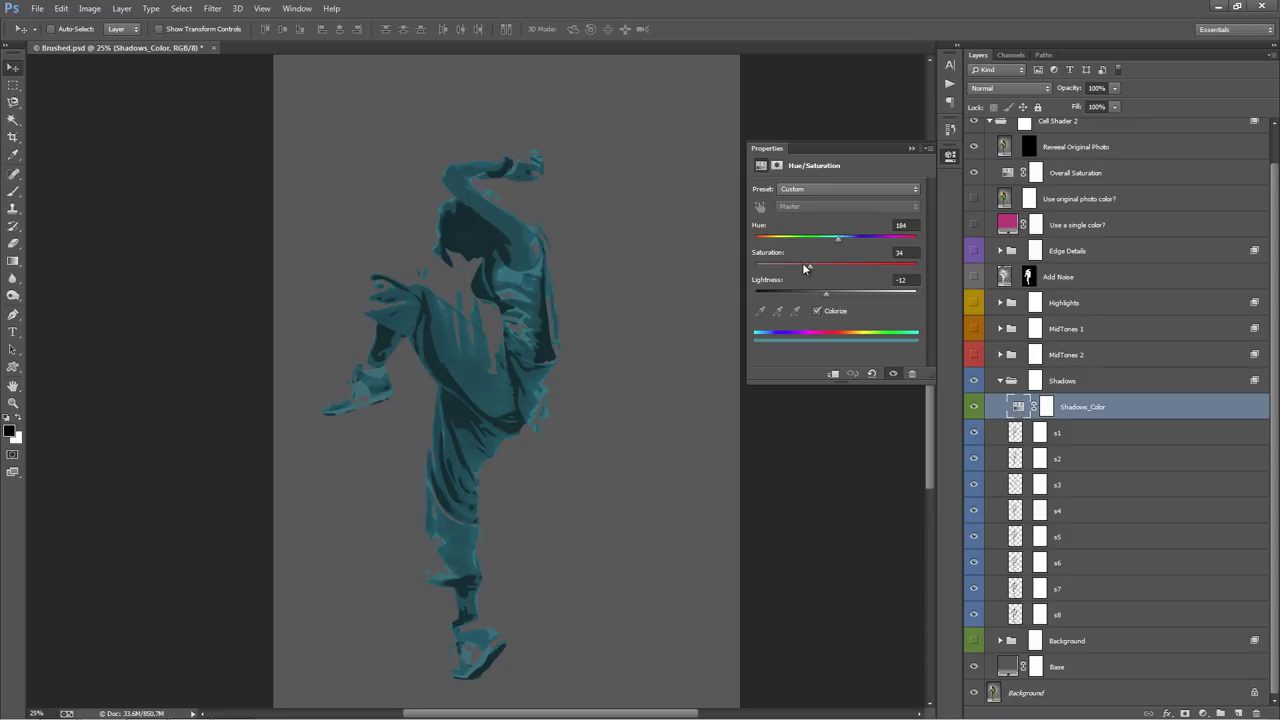
left_click_drag(818, 267, 834, 241)
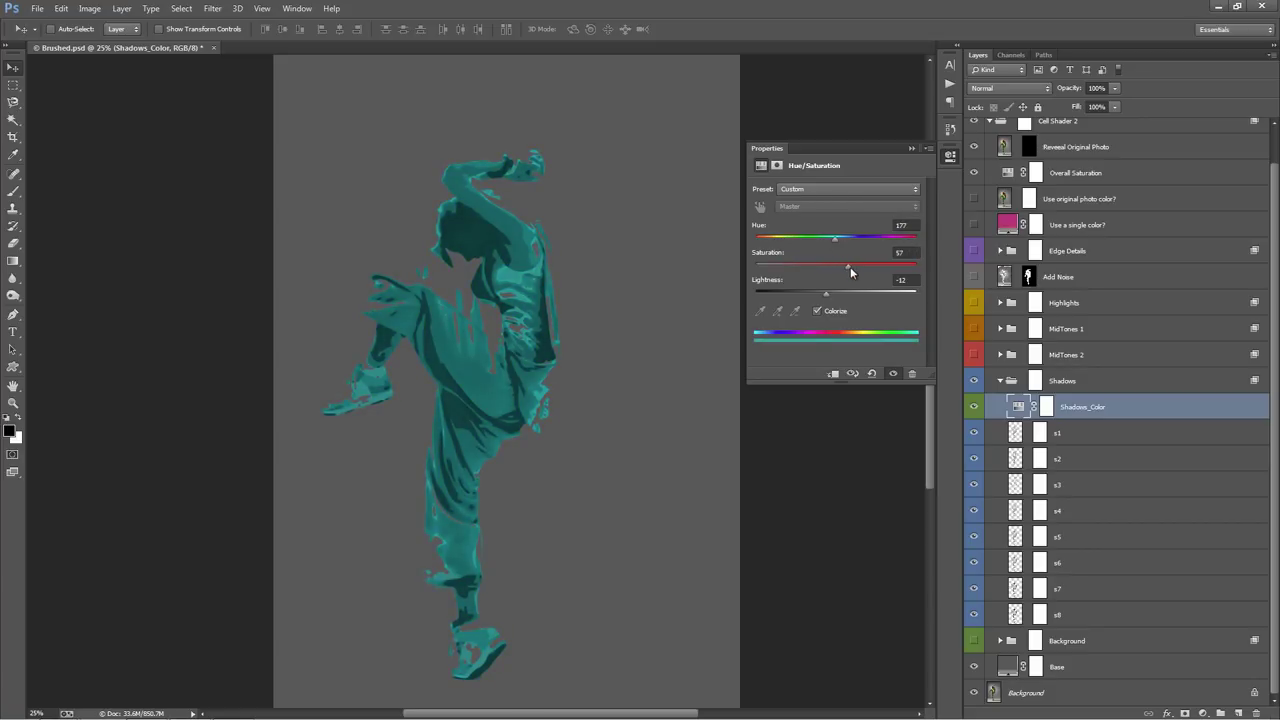
left_click(910, 149)
left_click(1000, 380)
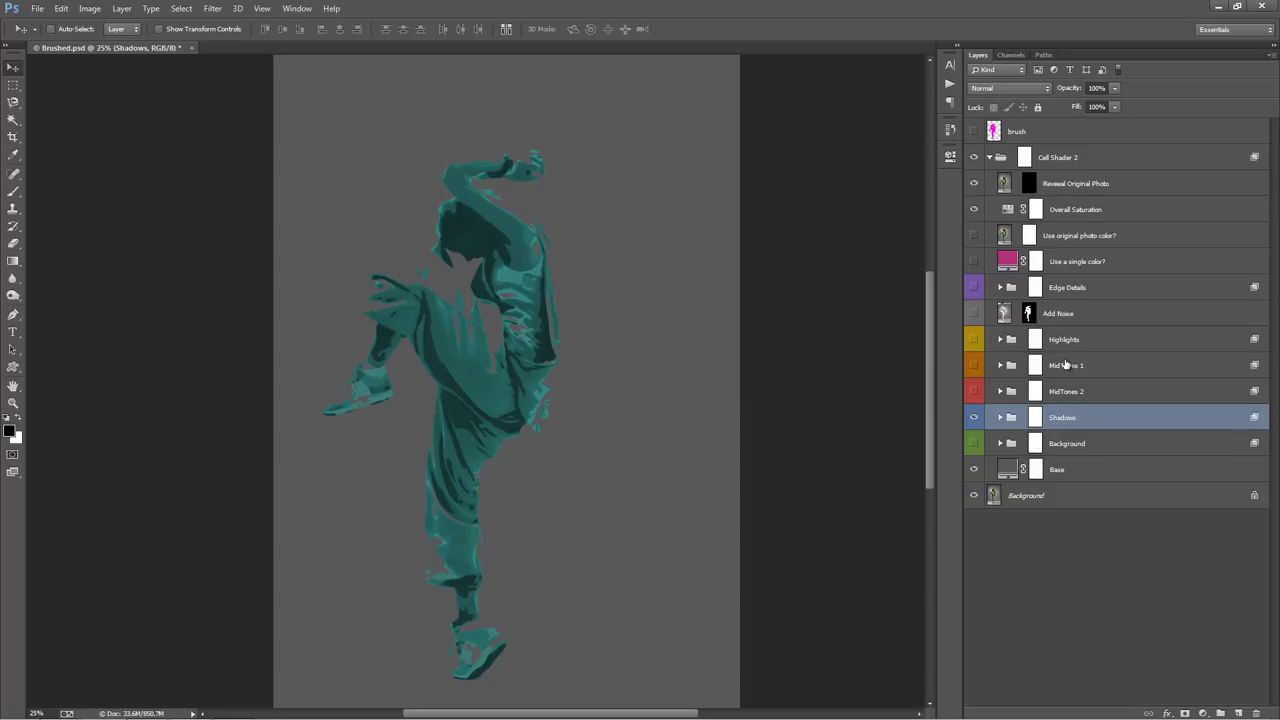
Step: Show the MidTones 2 group and expand it to list its layers
left_click(1072, 390)
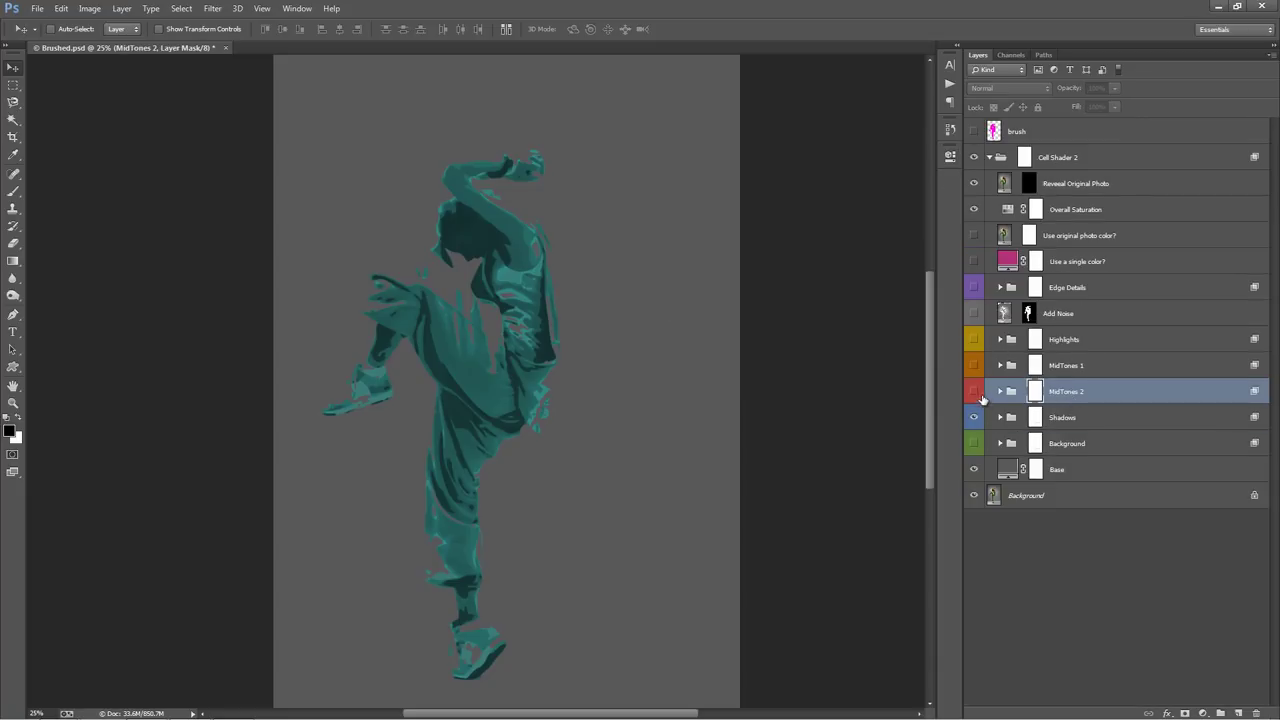
left_click(974, 391)
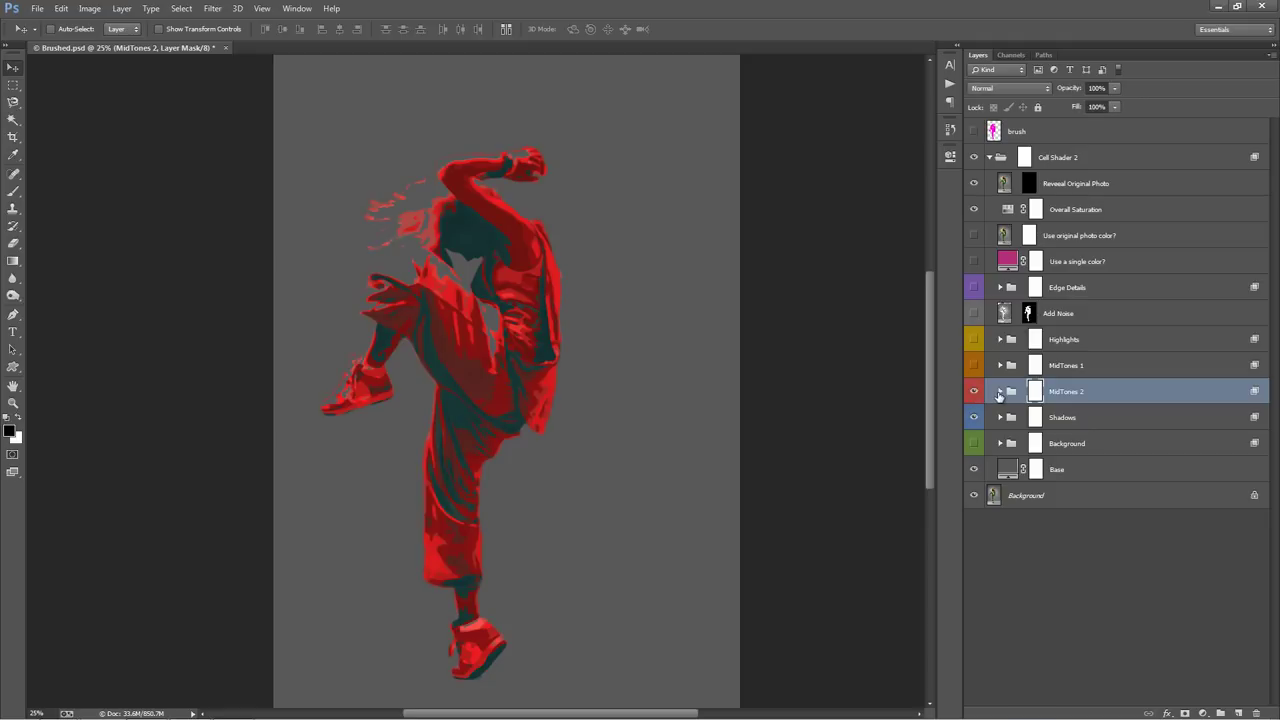
left_click(1000, 391)
Step: Try moving the m2_2 and m2_3 midtone layers away from the figure, undoing each move
left_click(1106, 462)
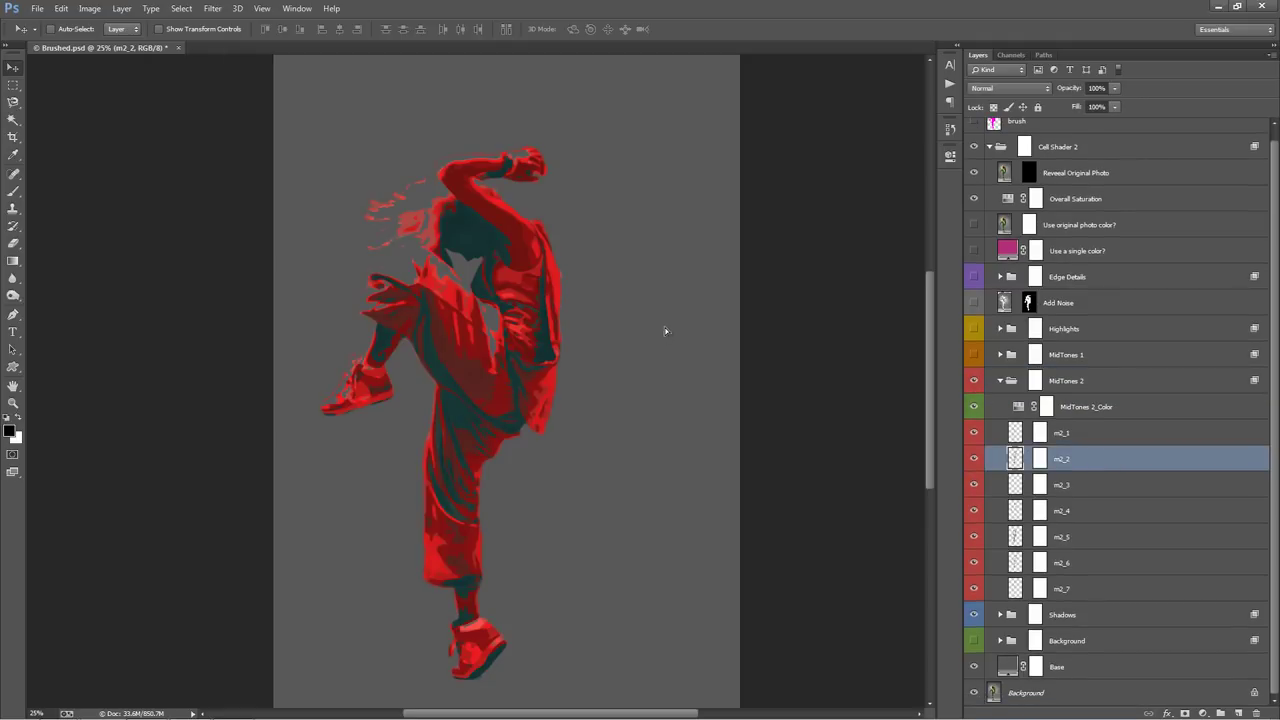
left_click_drag(663, 334, 701, 301)
key("ctrl+z")
left_click(1118, 484)
left_click_drag(603, 371, 595, 345)
key("ctrl+z")
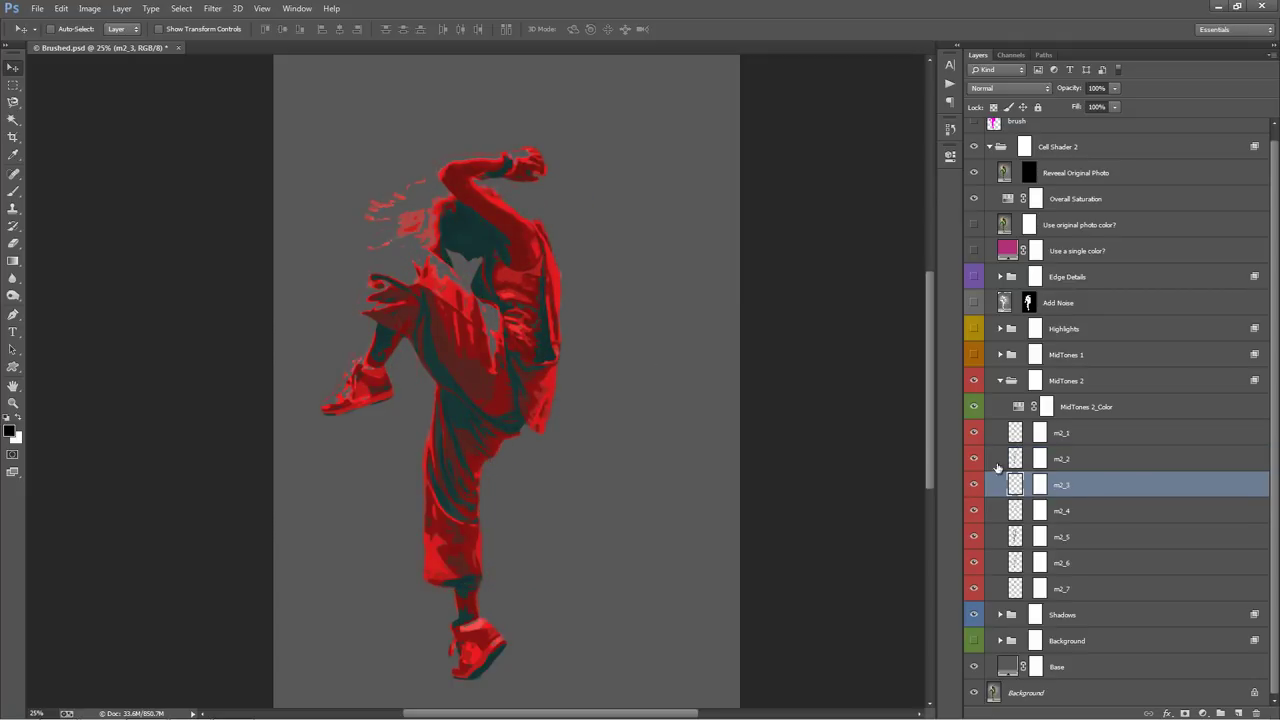
Step: Compare the layers m2_1 to m2_5 by toggling their visibility, leaving only m2_5 hidden
left_click_drag(976, 433, 972, 537)
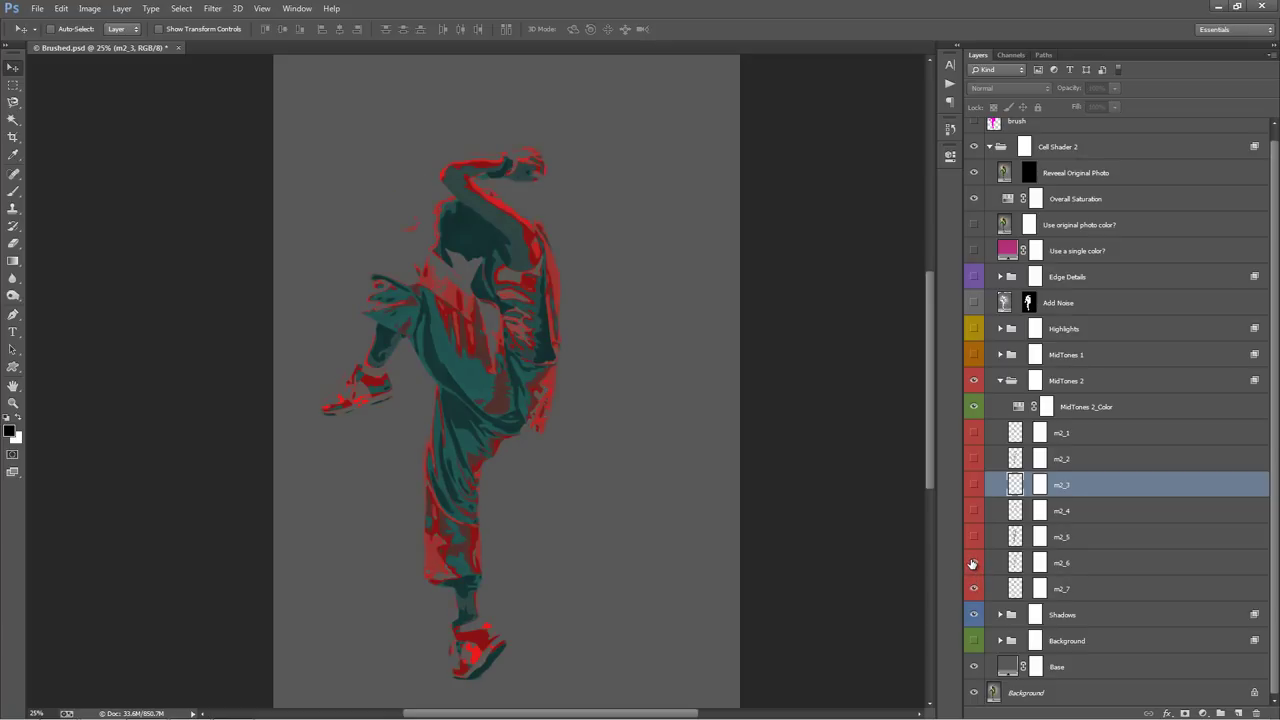
left_click(974, 485)
left_click(975, 486)
left_click(975, 460)
left_click(975, 461)
left_click(972, 434)
left_click_drag(973, 459, 979, 537)
left_click(977, 537)
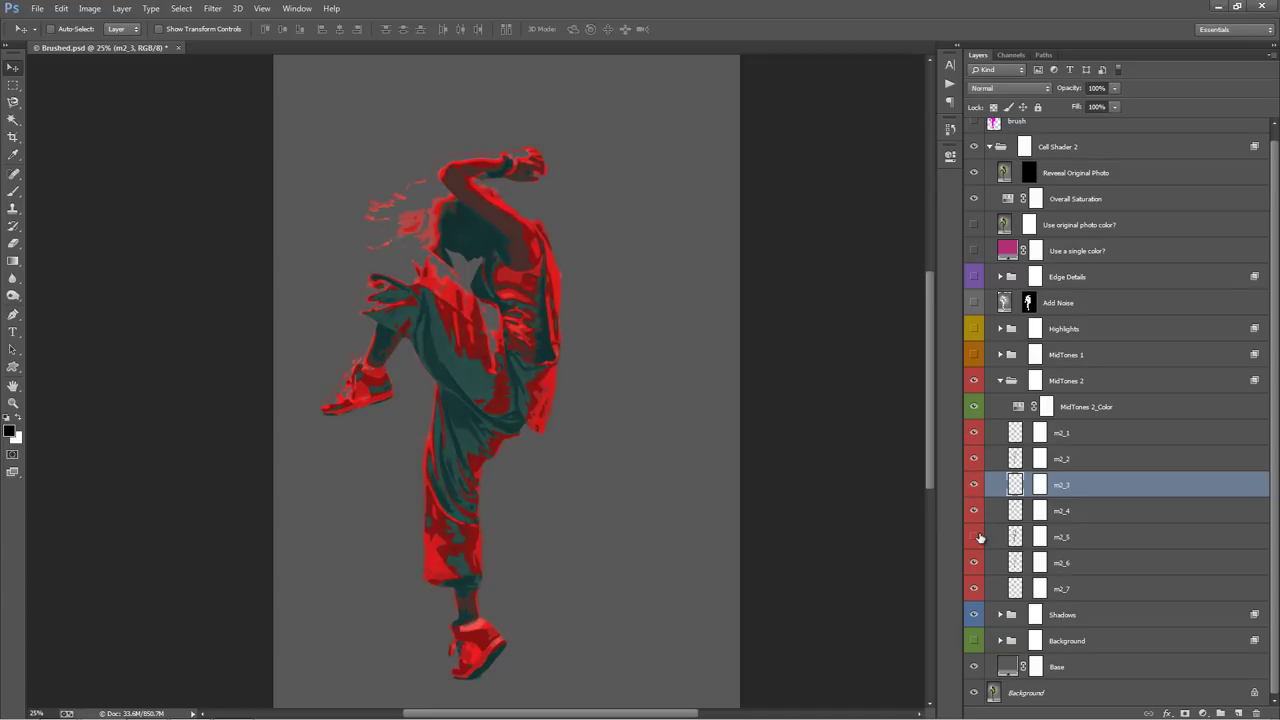
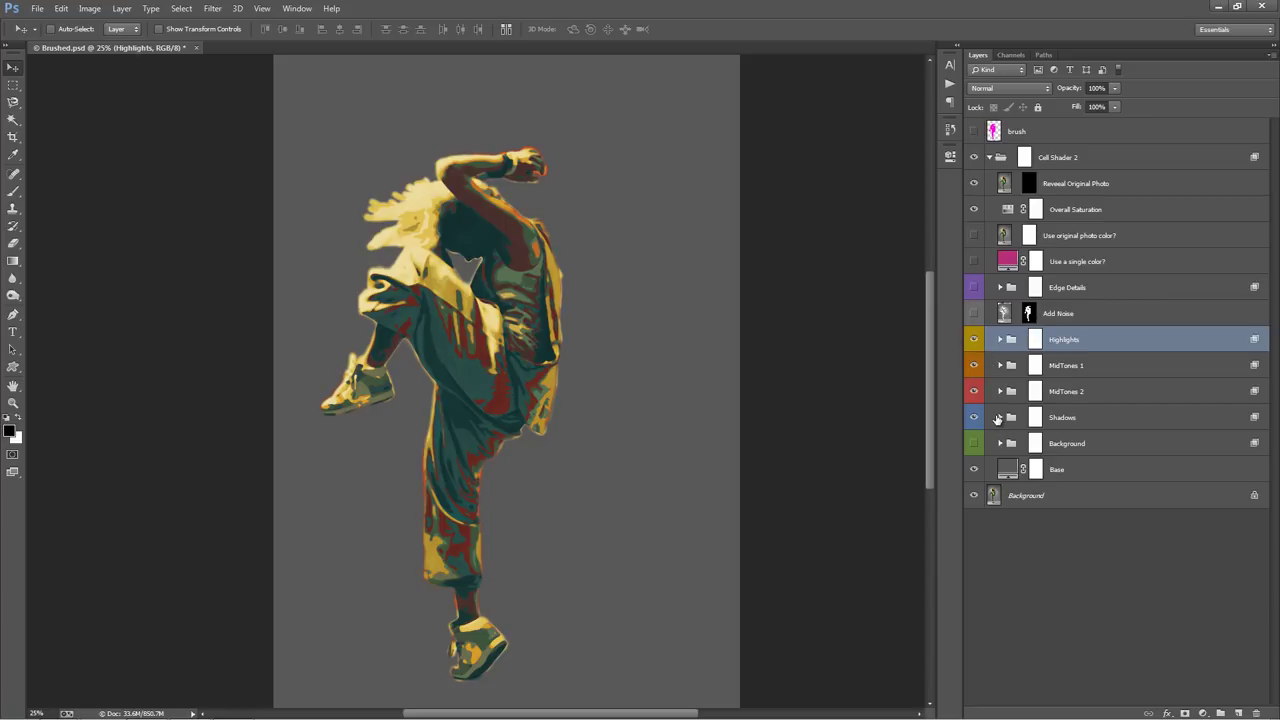
Step: Fine-tune the hue and saturation of the Shadows_Color adjustment against the midtones and highlights, and collapse the Shadows group
left_click(1000, 417)
double_click(1020, 444)
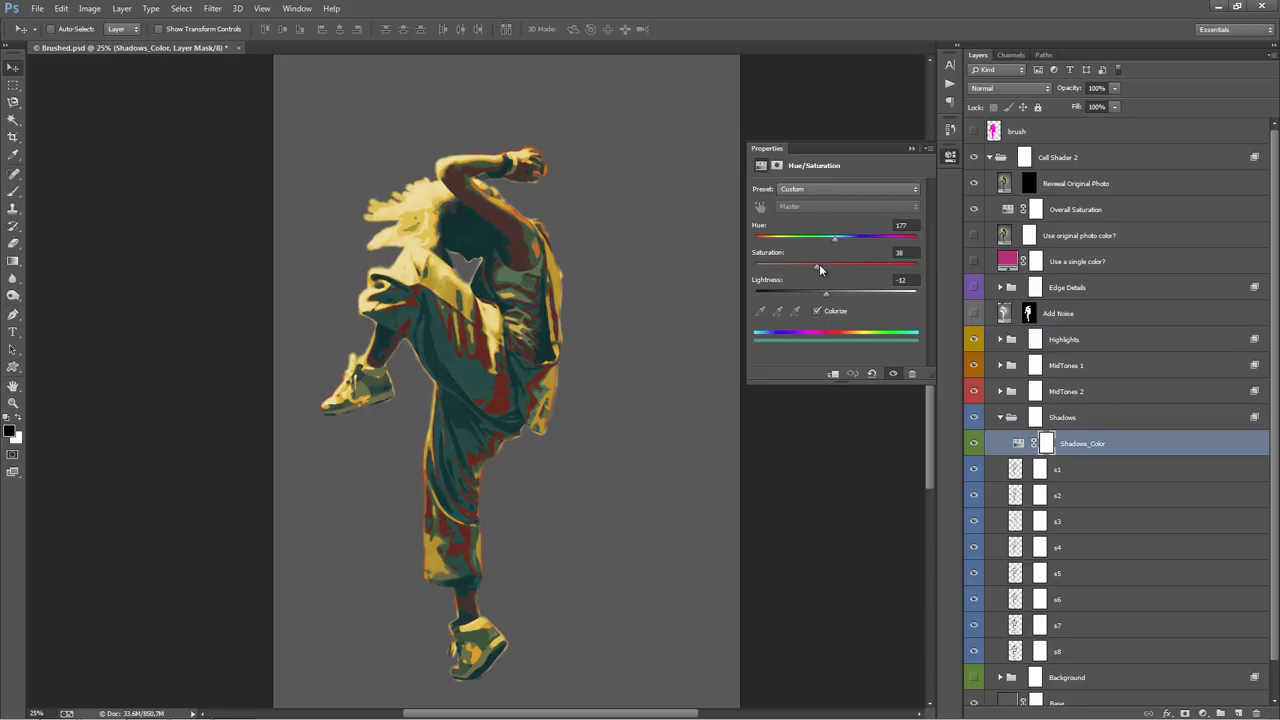
left_click_drag(819, 264, 836, 242)
left_click(911, 148)
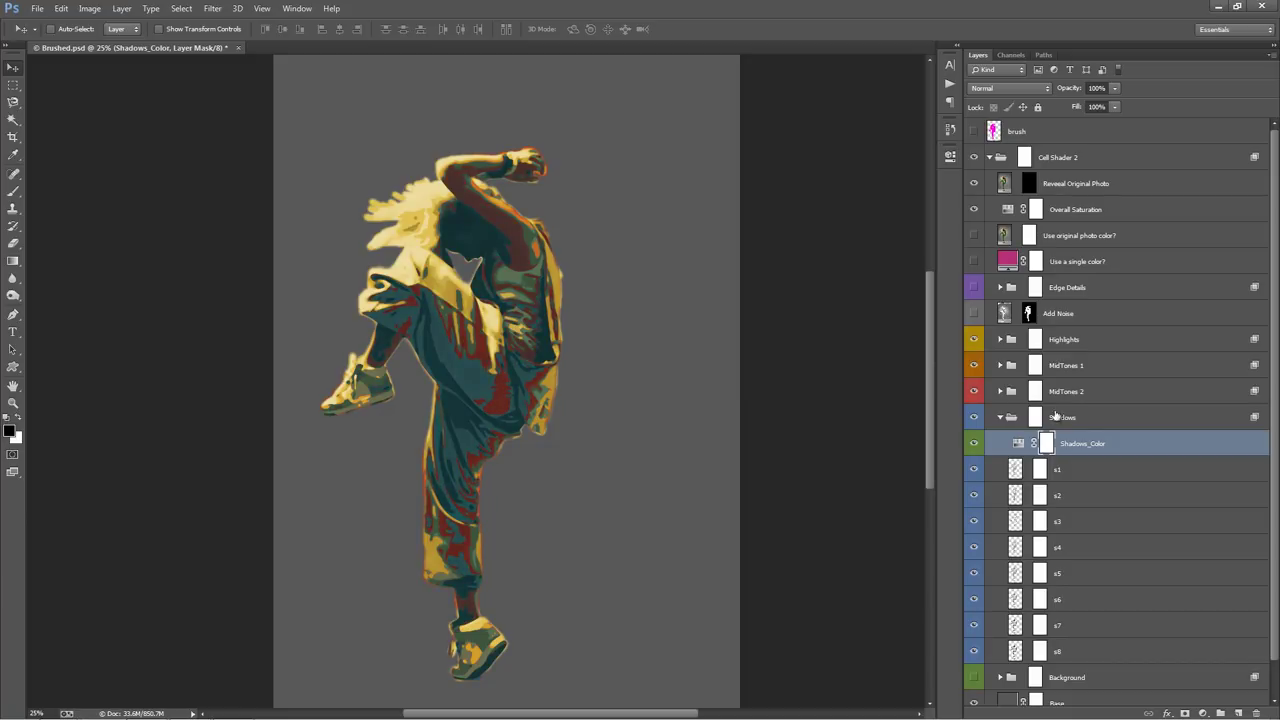
left_click(1011, 417)
left_click(1000, 417)
Step: Expand the MidTones 2 group and show its m2_5 layer
left_click(1000, 391)
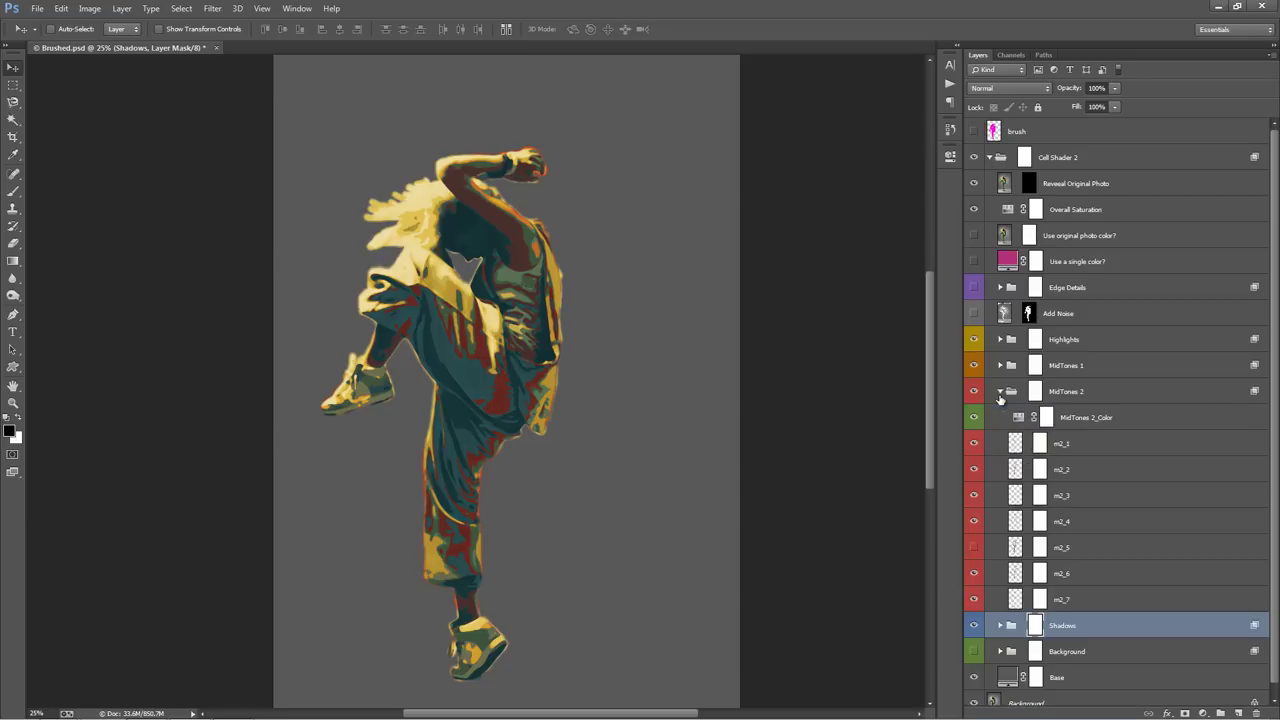
left_click(975, 547)
left_click(975, 547)
left_click(975, 547)
Step: Recolor the second midtones blue by setting the MidTones 2_Color adjustment to Hue 196, and collapse the group
left_click(1016, 417)
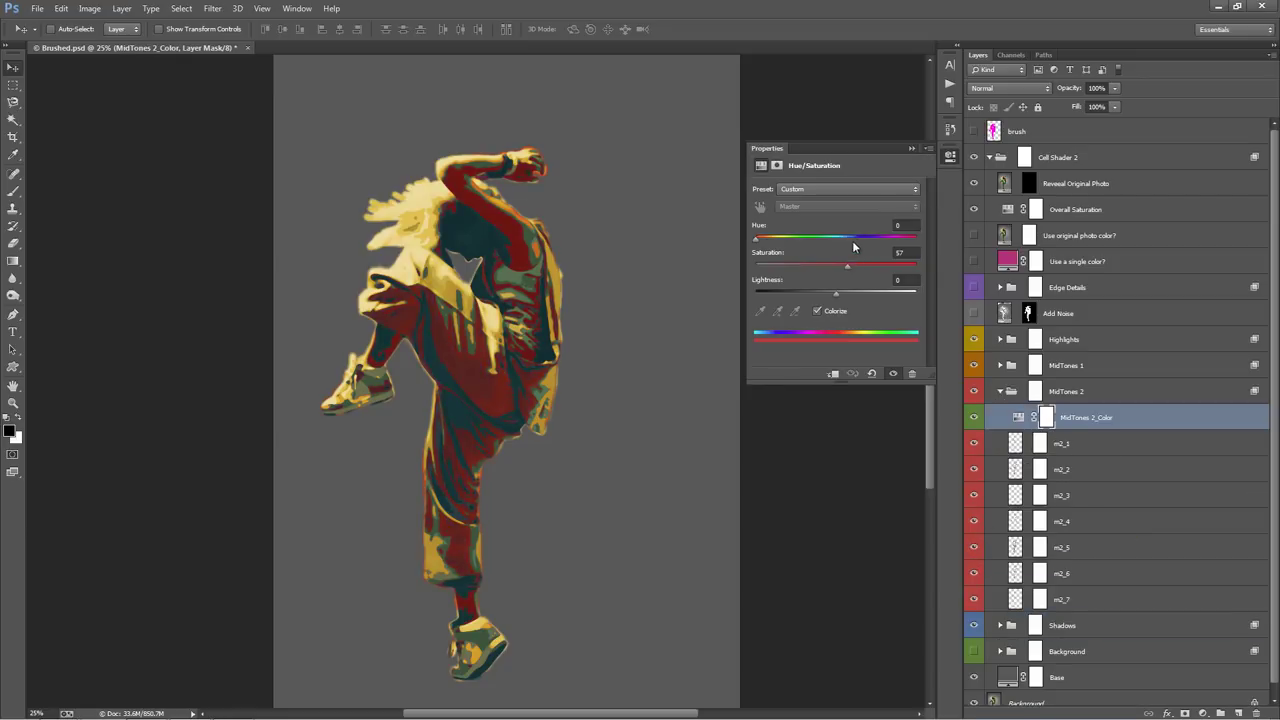
left_click_drag(757, 238, 843, 243)
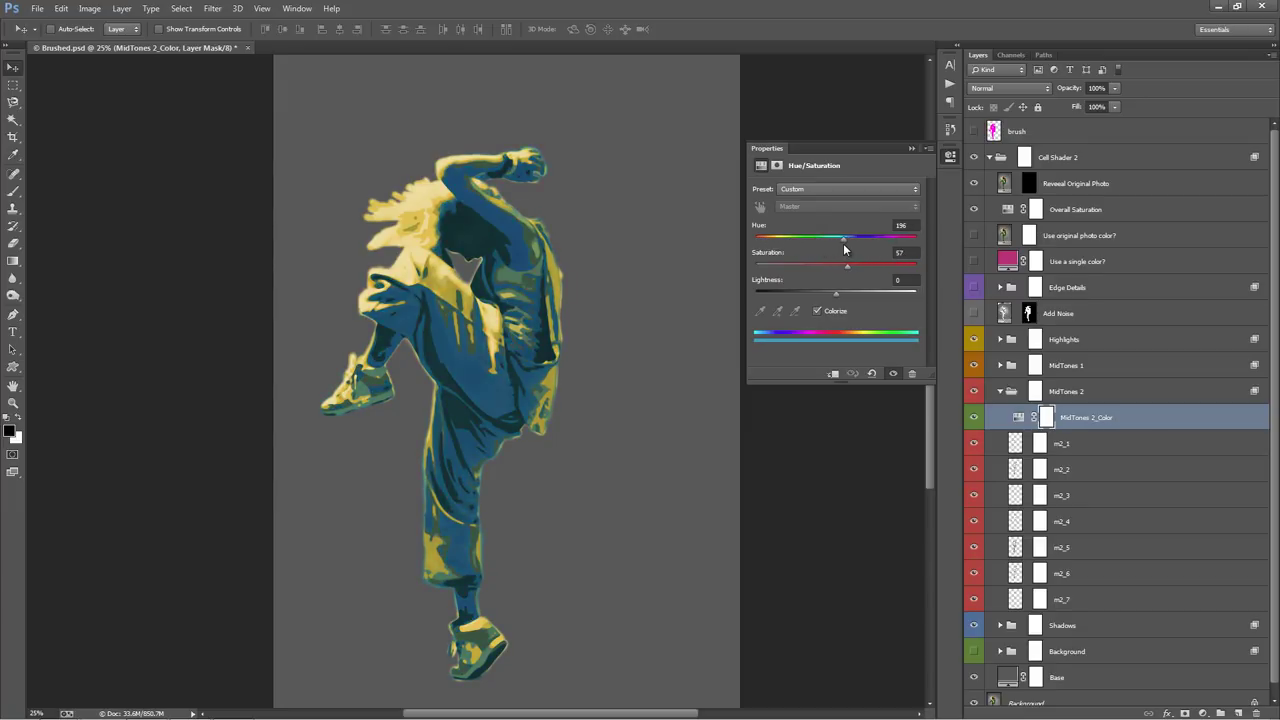
left_click(911, 148)
left_click(1000, 391)
Step: In the MidTones 1 group, set the MidTones 1_Color adjustment to Hue 324, Saturation 67 and Lightness +8
left_click(1000, 365)
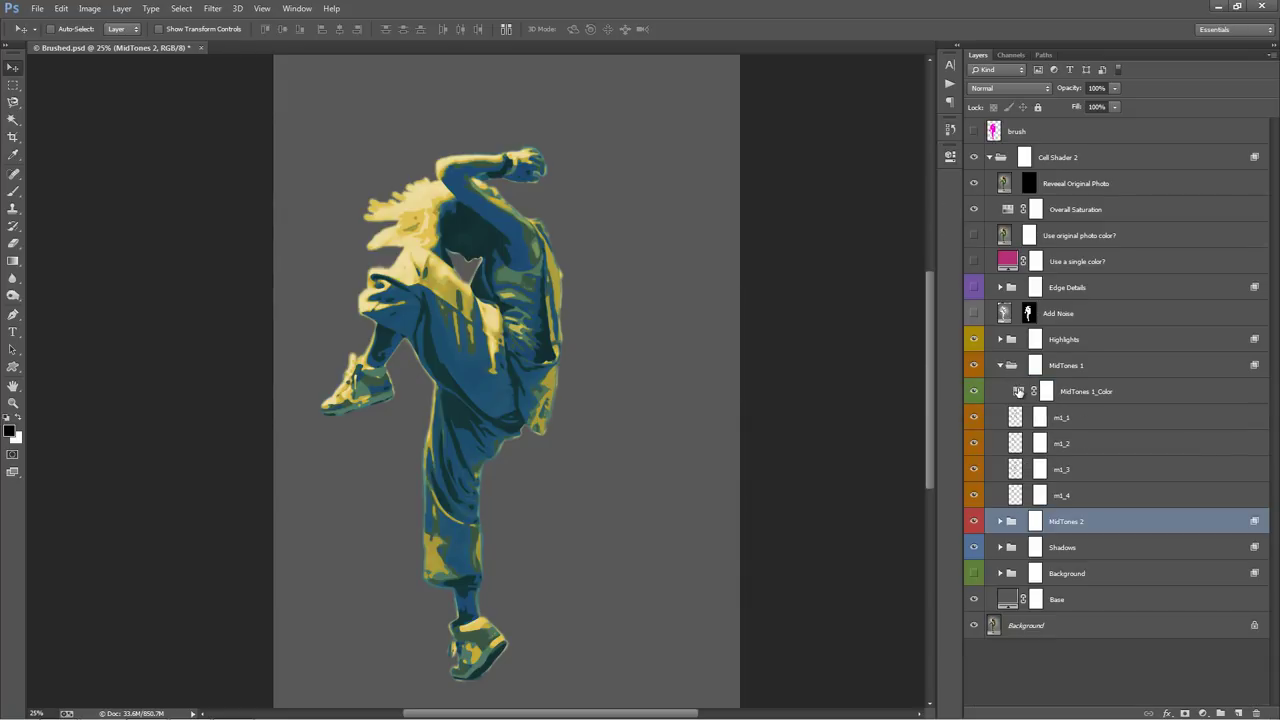
double_click(1018, 391)
left_click_drag(815, 241, 844, 243)
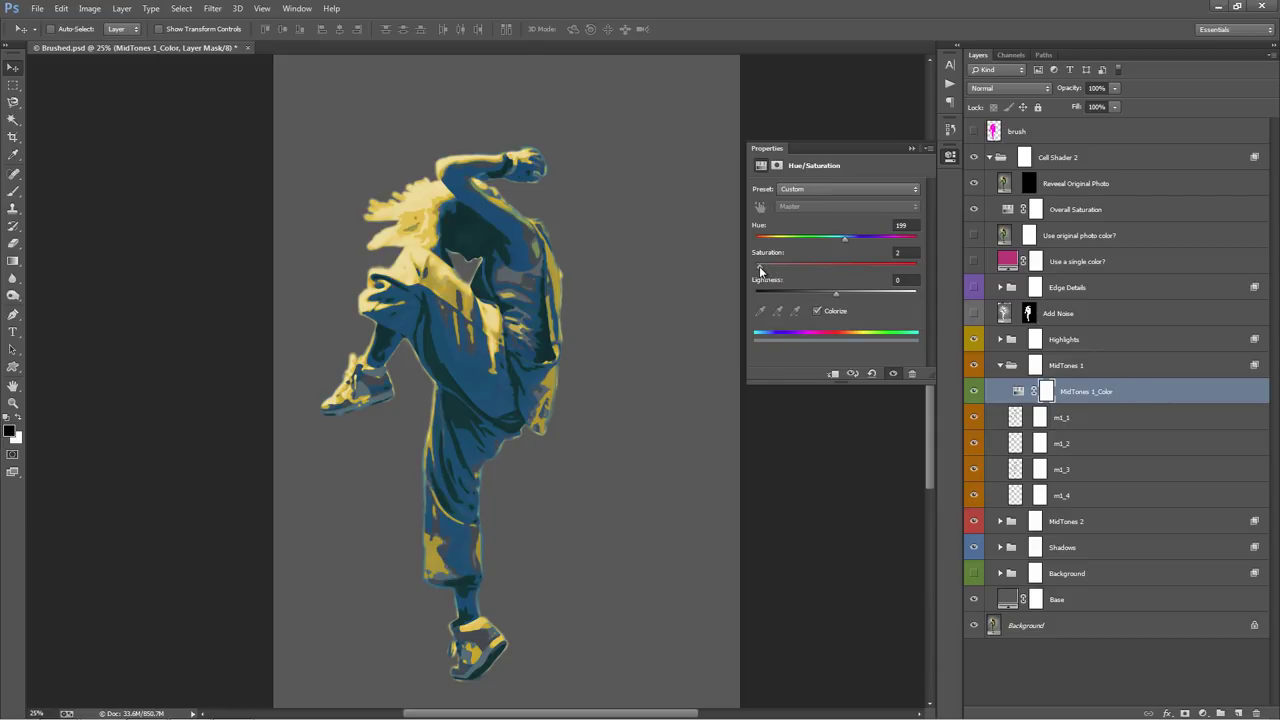
left_click_drag(772, 268, 902, 252)
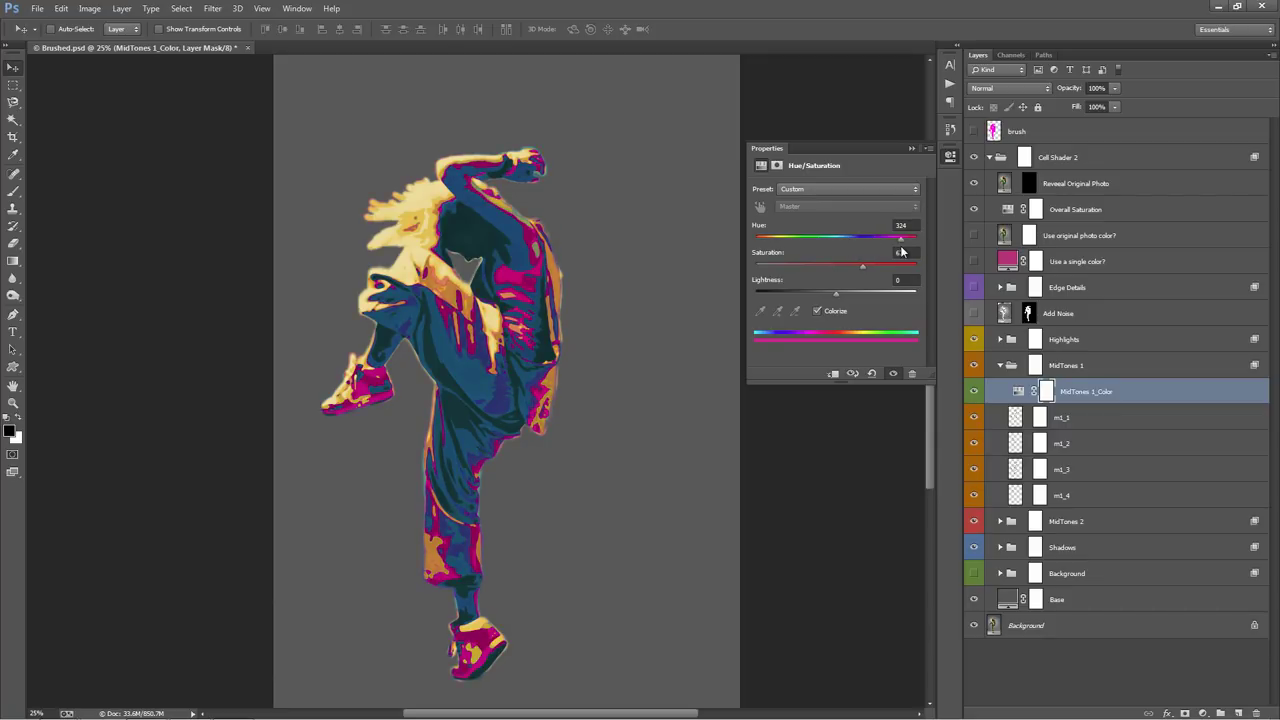
mouse_move(840, 289)
left_mouse_down()
mouse_move(881, 292)
mouse_move(750, 287)
mouse_move(980, 308)
mouse_move(844, 295)
left_mouse_up()
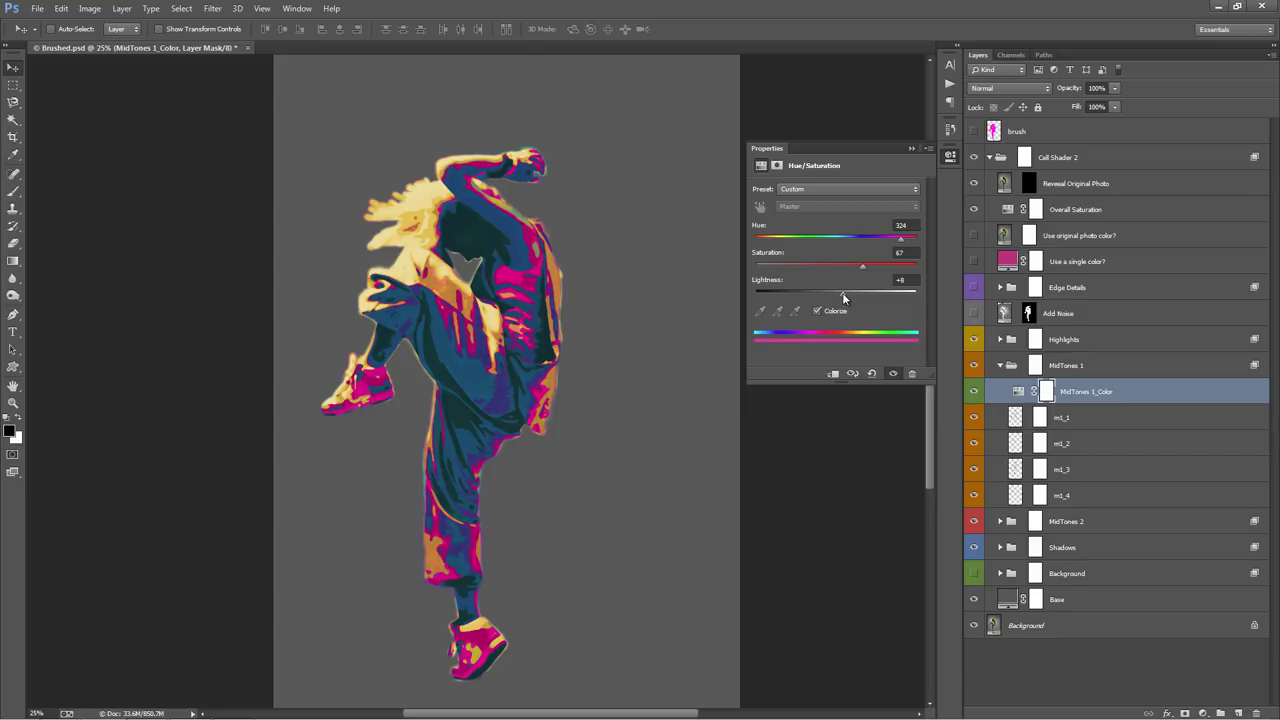
Step: Collapse the MidTones 1 group, and turn the highlights light grey by setting the Highlights_Color adjustment to Saturation 0 and Lightness +19
left_click(911, 148)
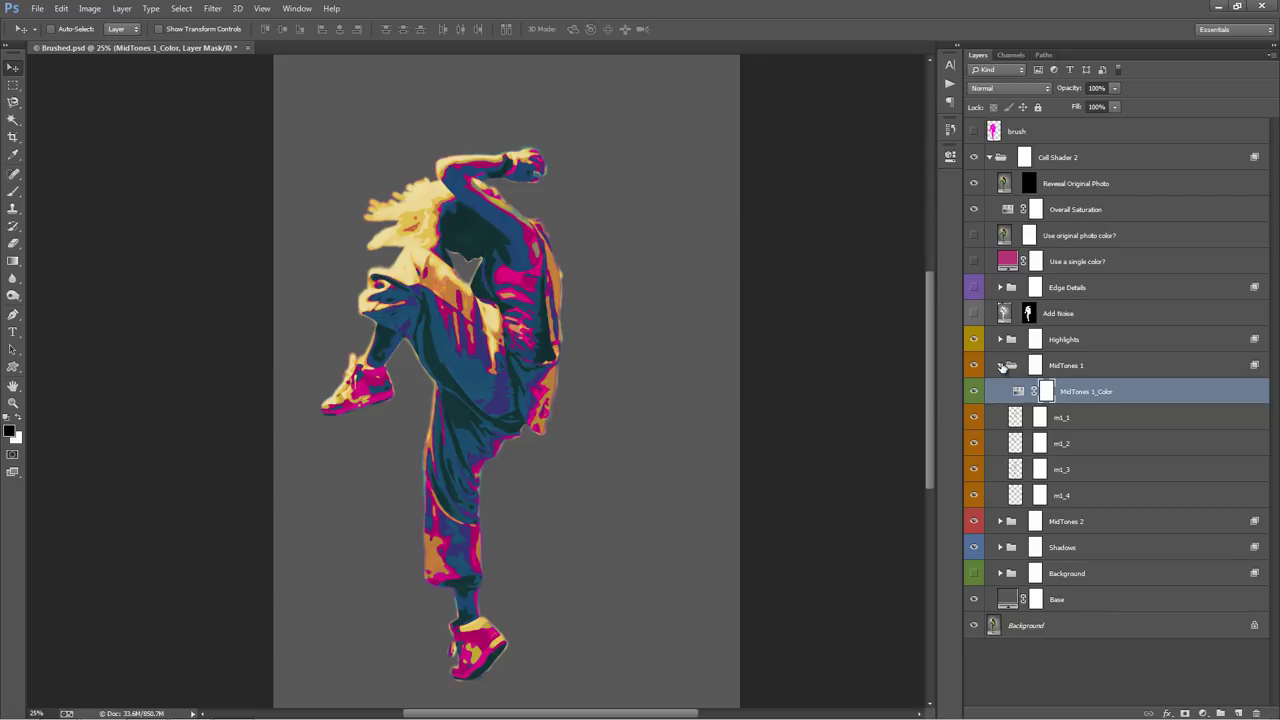
left_click(1001, 366)
left_click(1000, 339)
double_click(1018, 366)
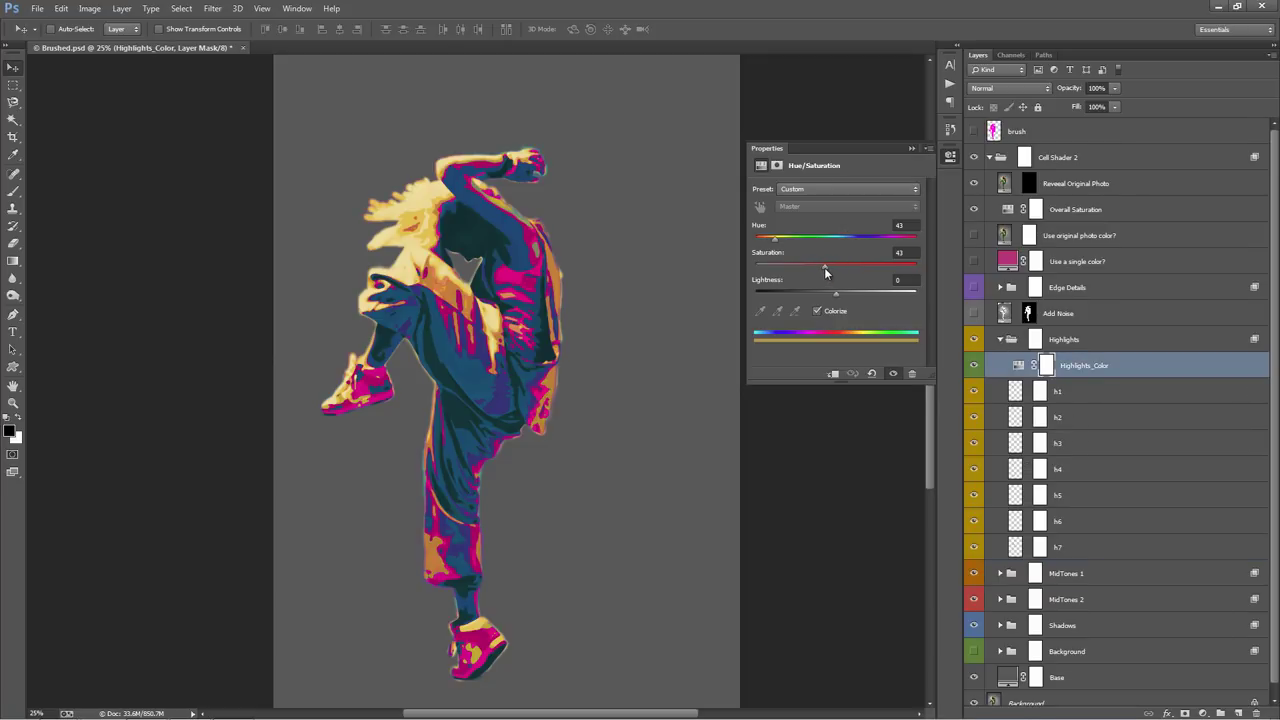
left_click_drag(824, 267, 740, 265)
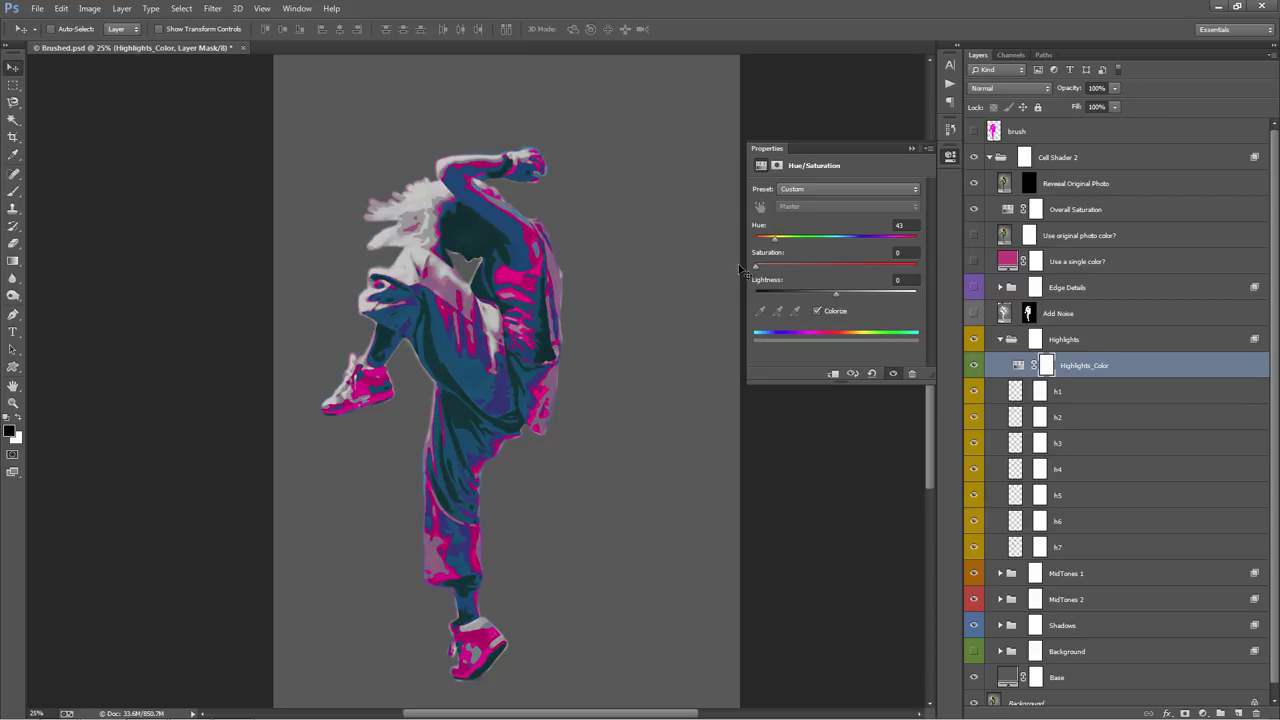
left_click_drag(838, 300, 849, 300)
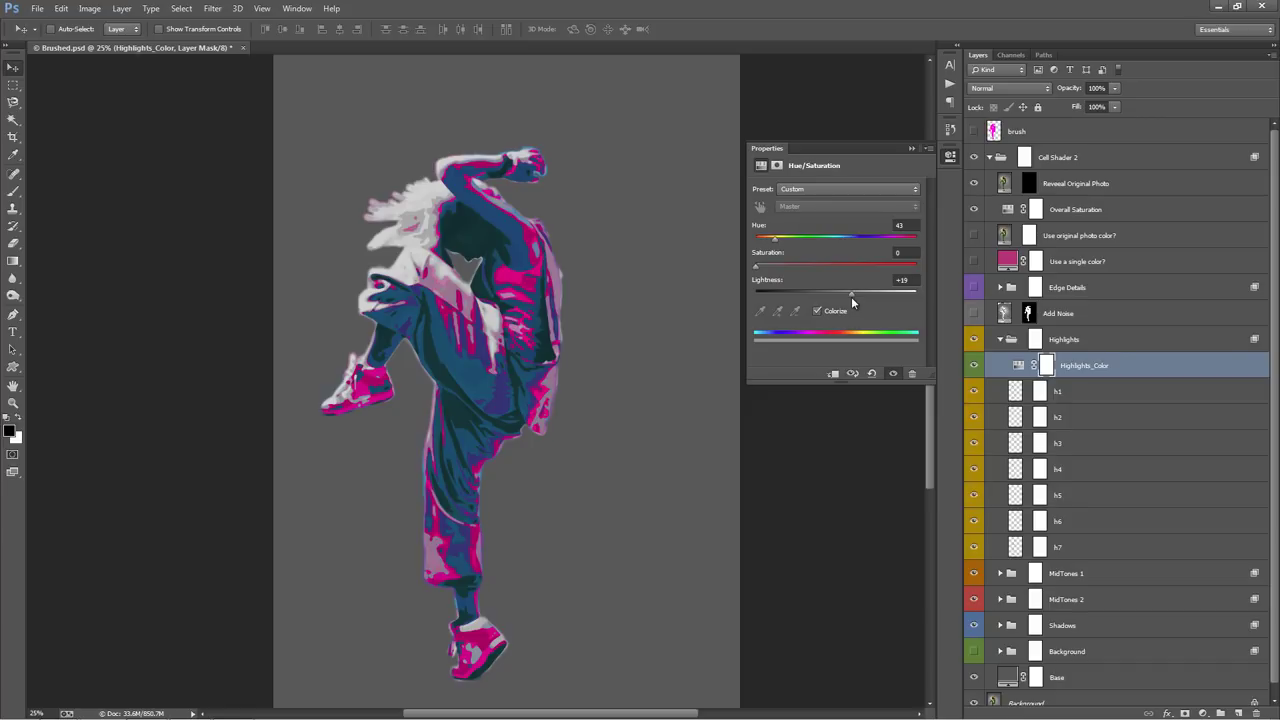
left_click(911, 149)
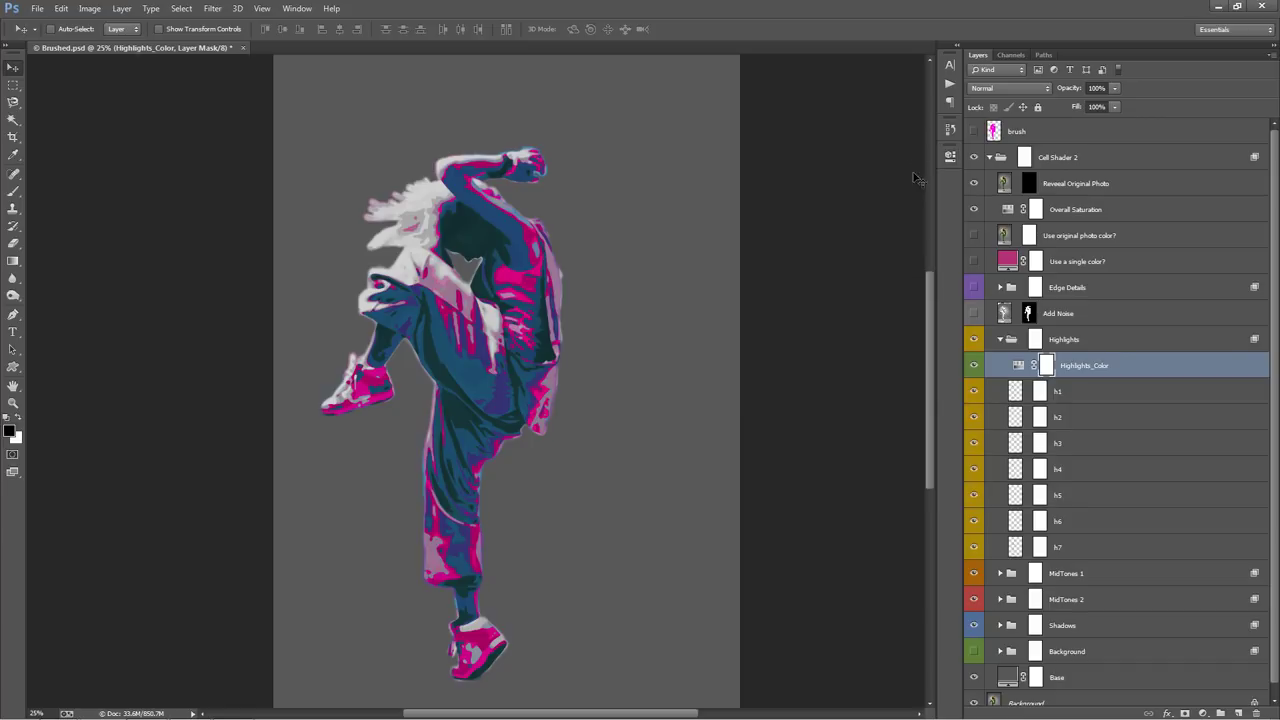
left_click(999, 340)
Step: Show the Add Noise layer above the Highlights group and raise its opacity to 100%
left_click(1078, 316)
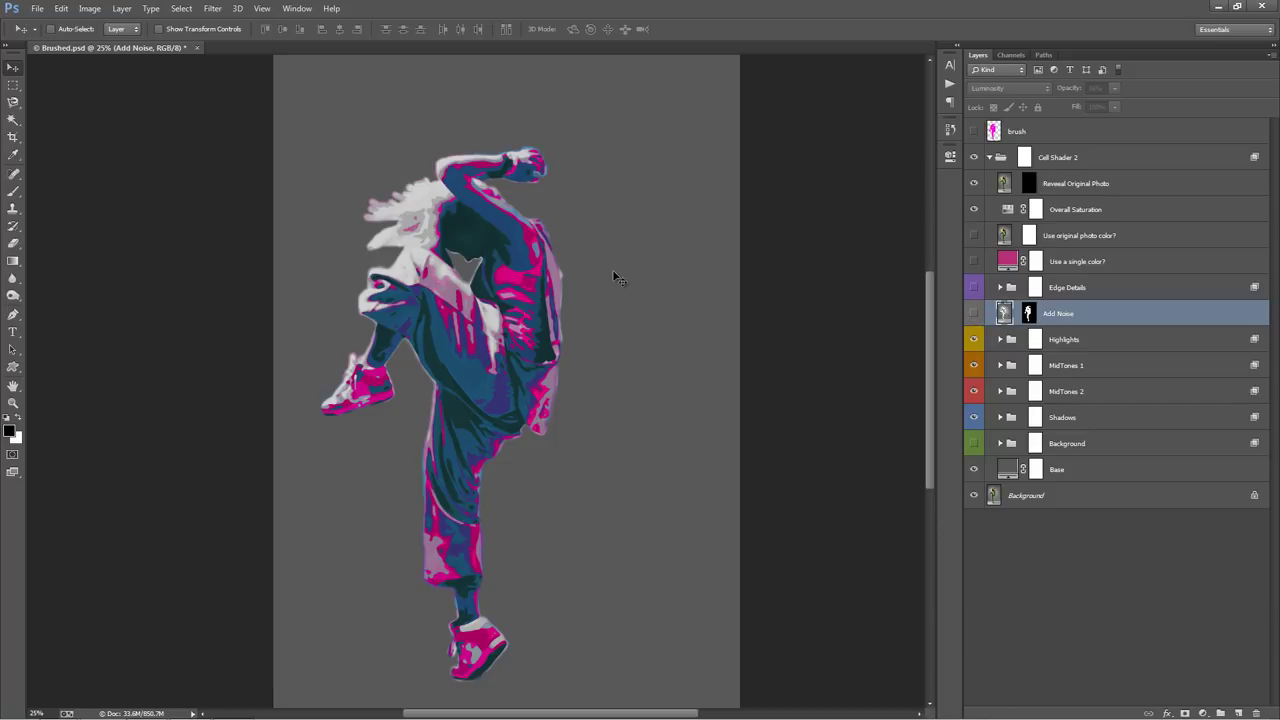
left_click(973, 313)
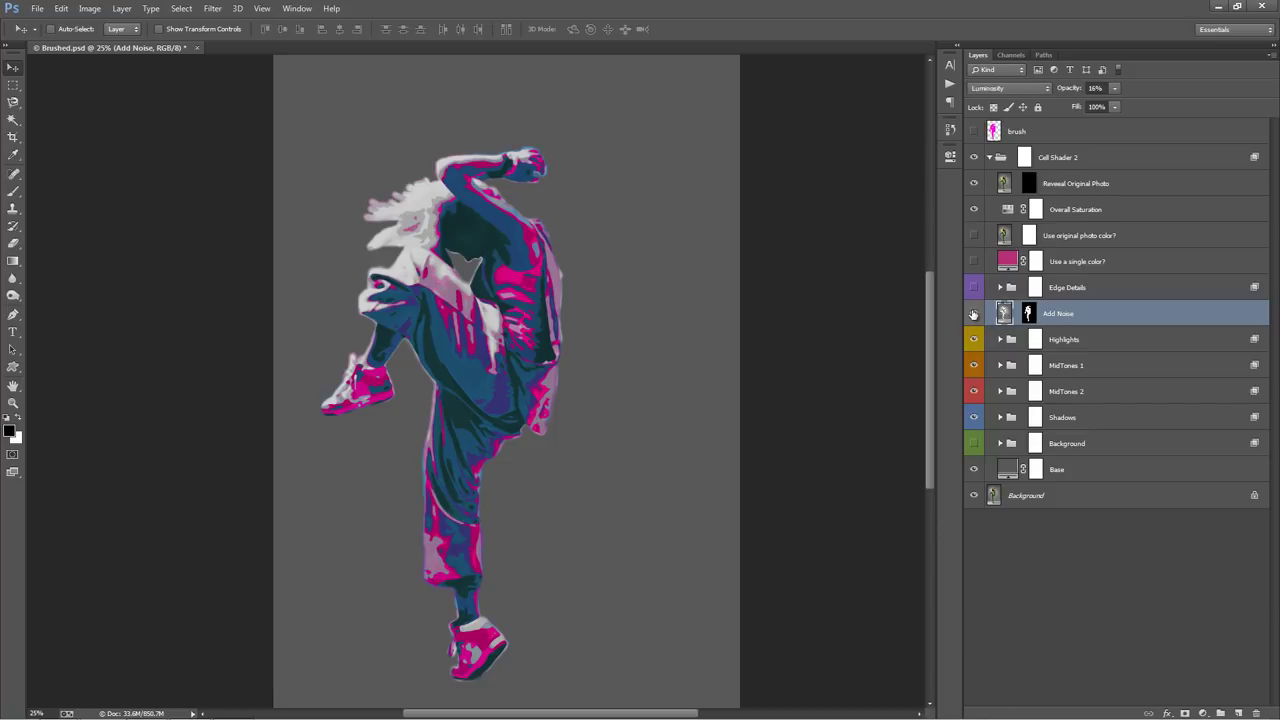
left_click(973, 314)
left_click(973, 314)
key("z")
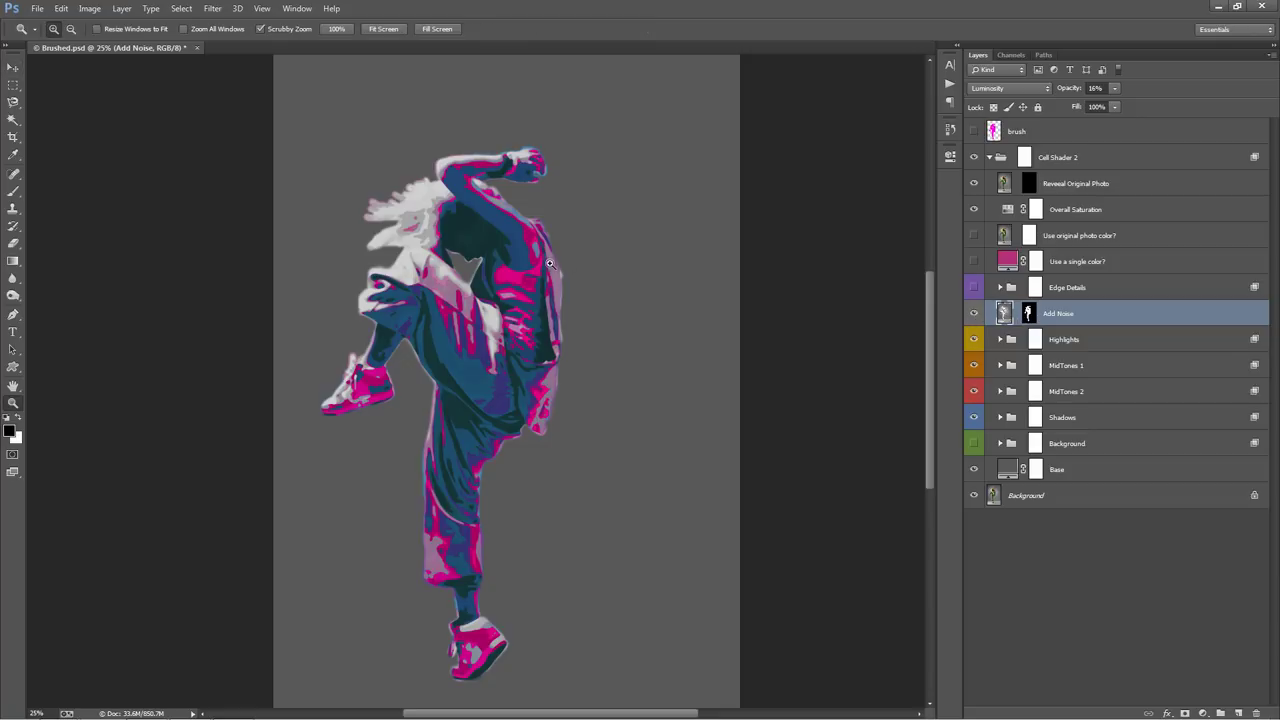
left_click(546, 262)
left_click(546, 262)
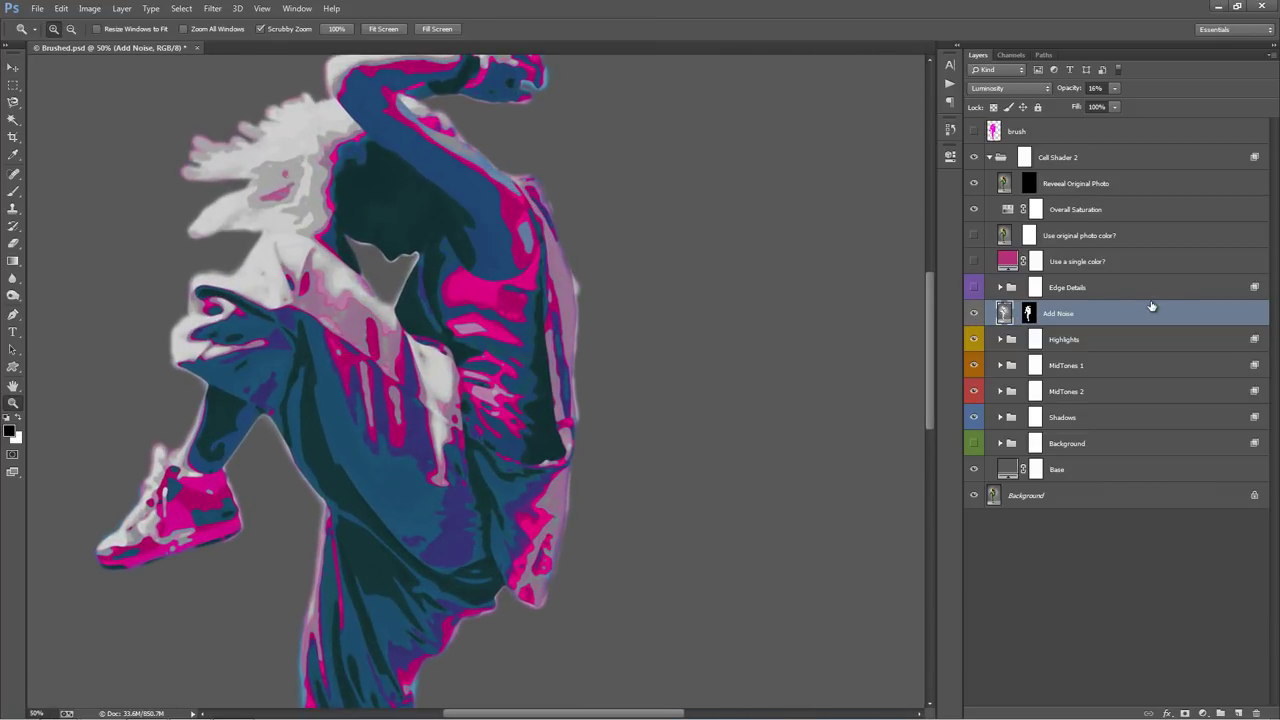
key("v")
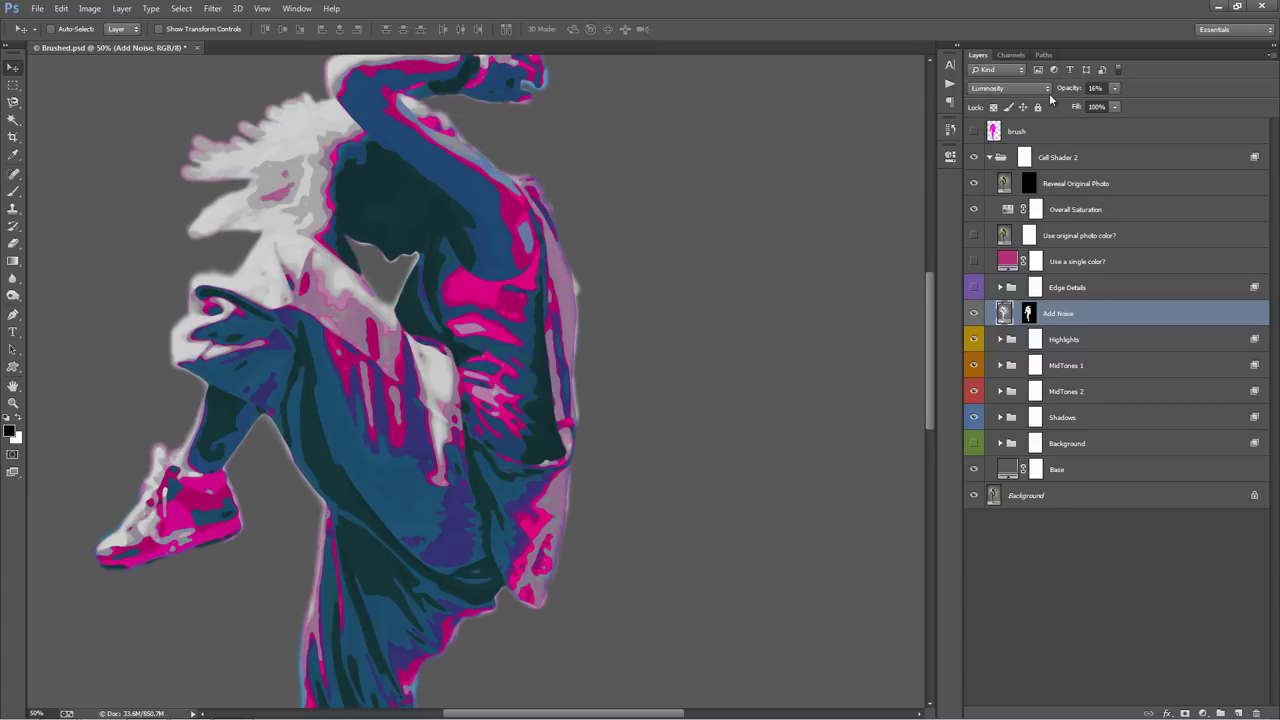
left_click_drag(1062, 92, 1118, 98)
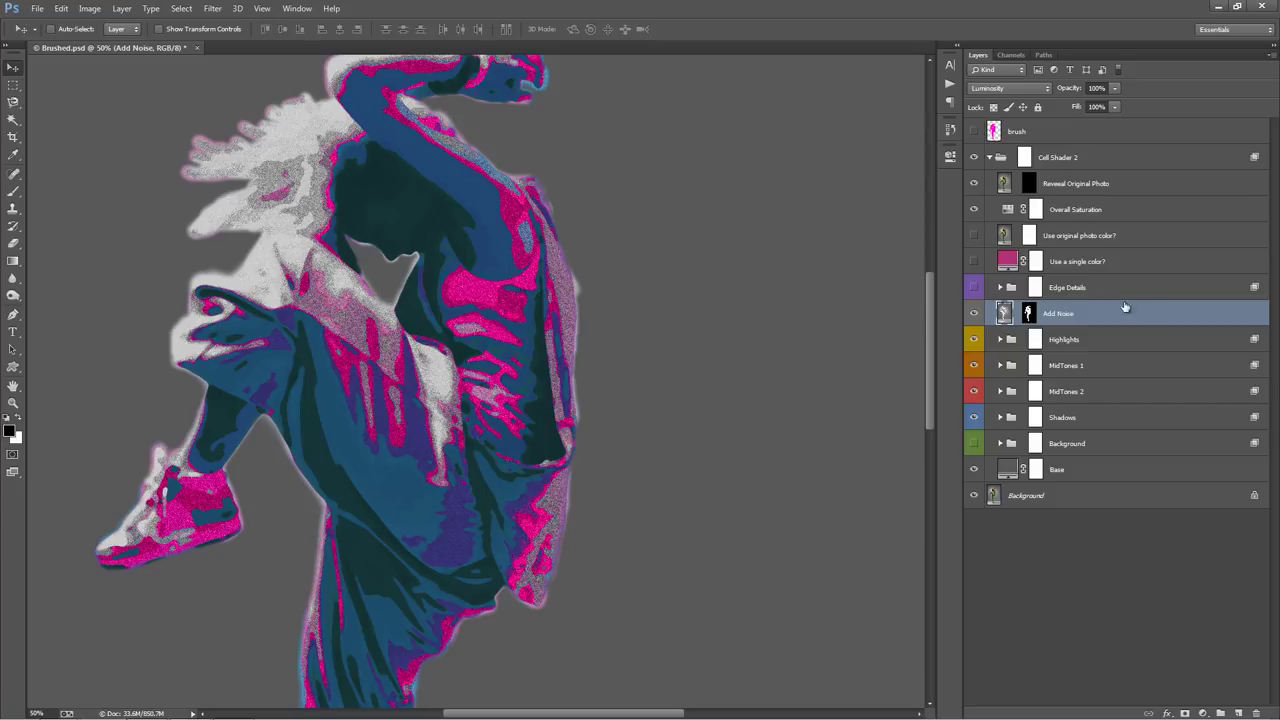
Step: Try the Add Noise layer below the Highlights group, and move it back above the group
left_click_drag(1080, 314, 1106, 356)
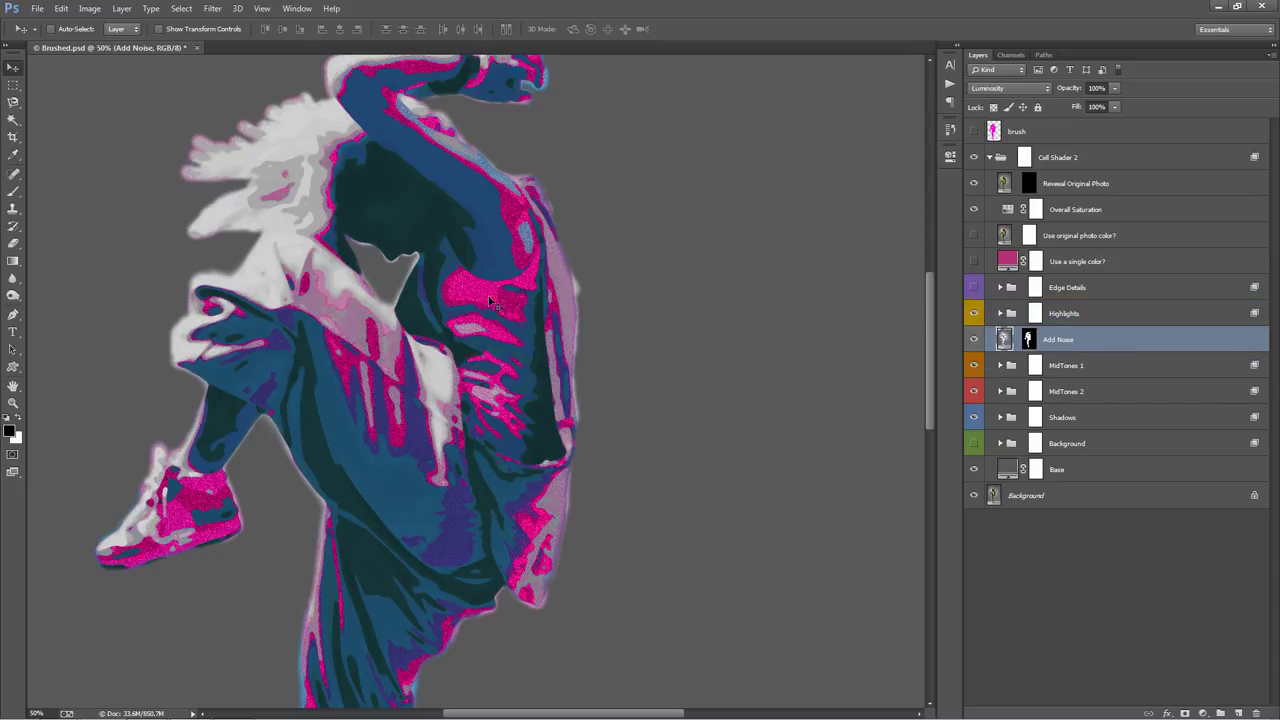
left_click_drag(1105, 346, 1100, 302)
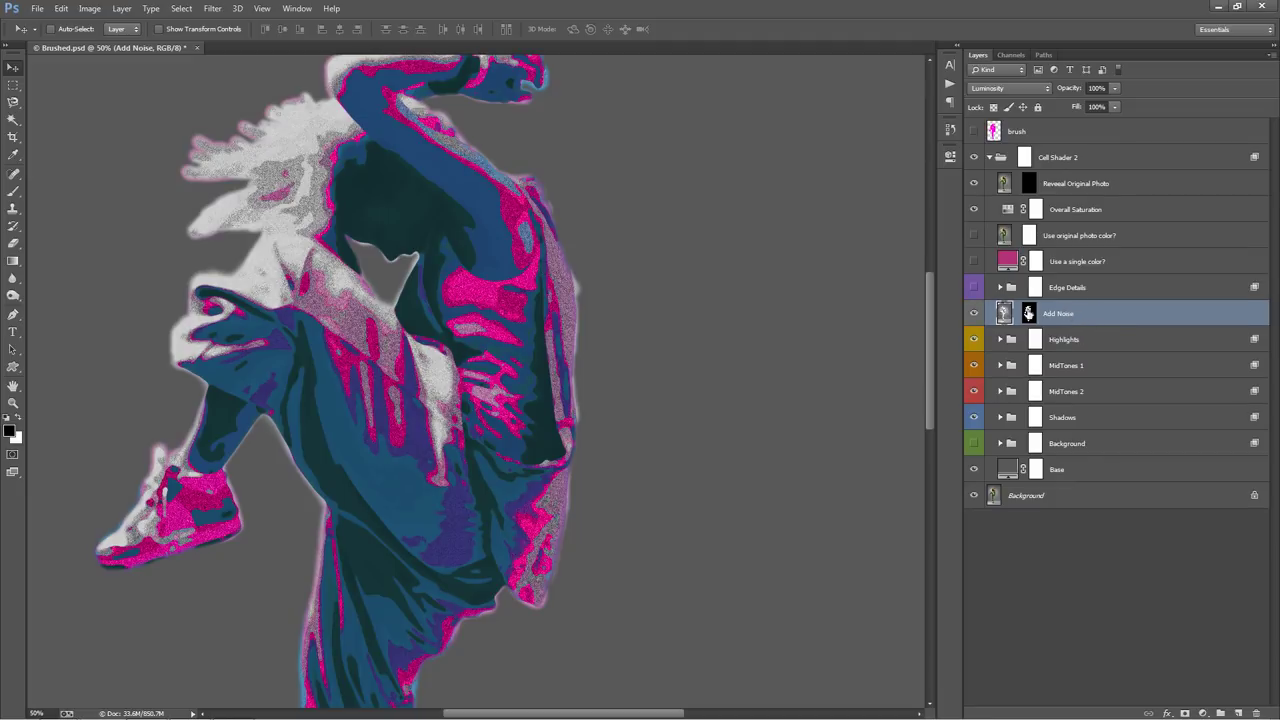
Step: Hide the Add Noise layer and show the Edge Details group on the dancer
left_click(975, 314)
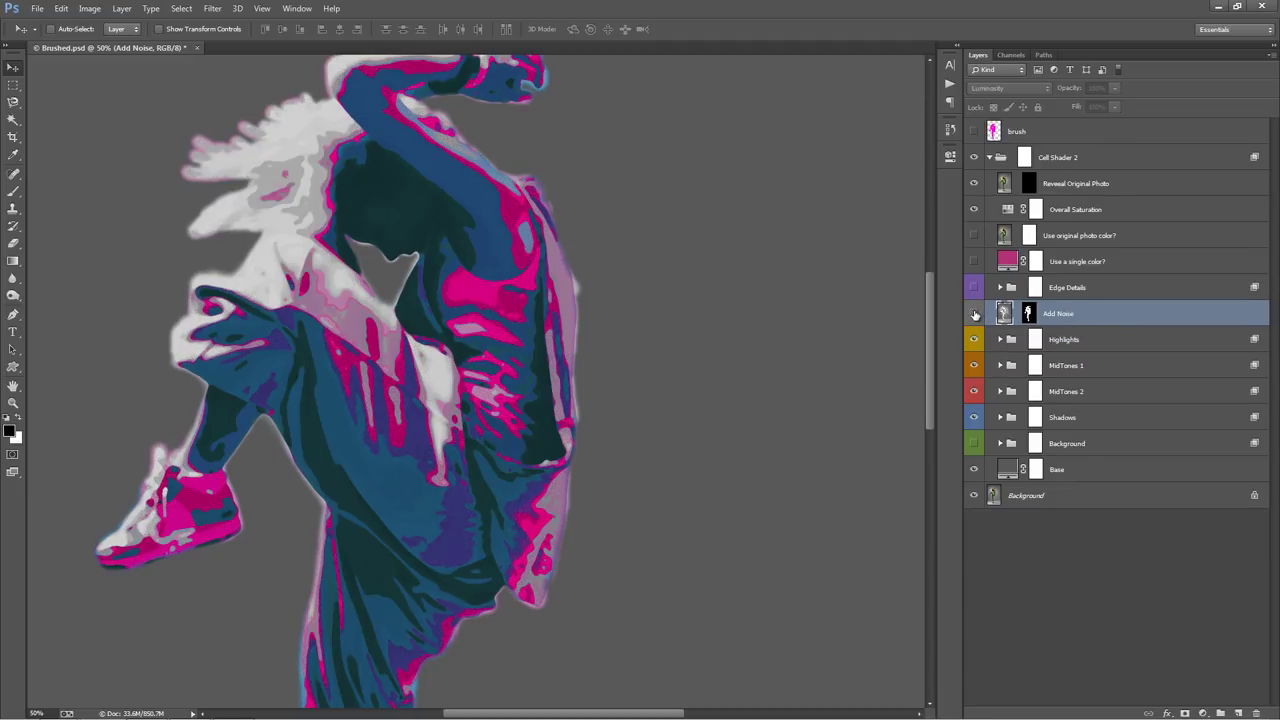
key("ctrl+minus")
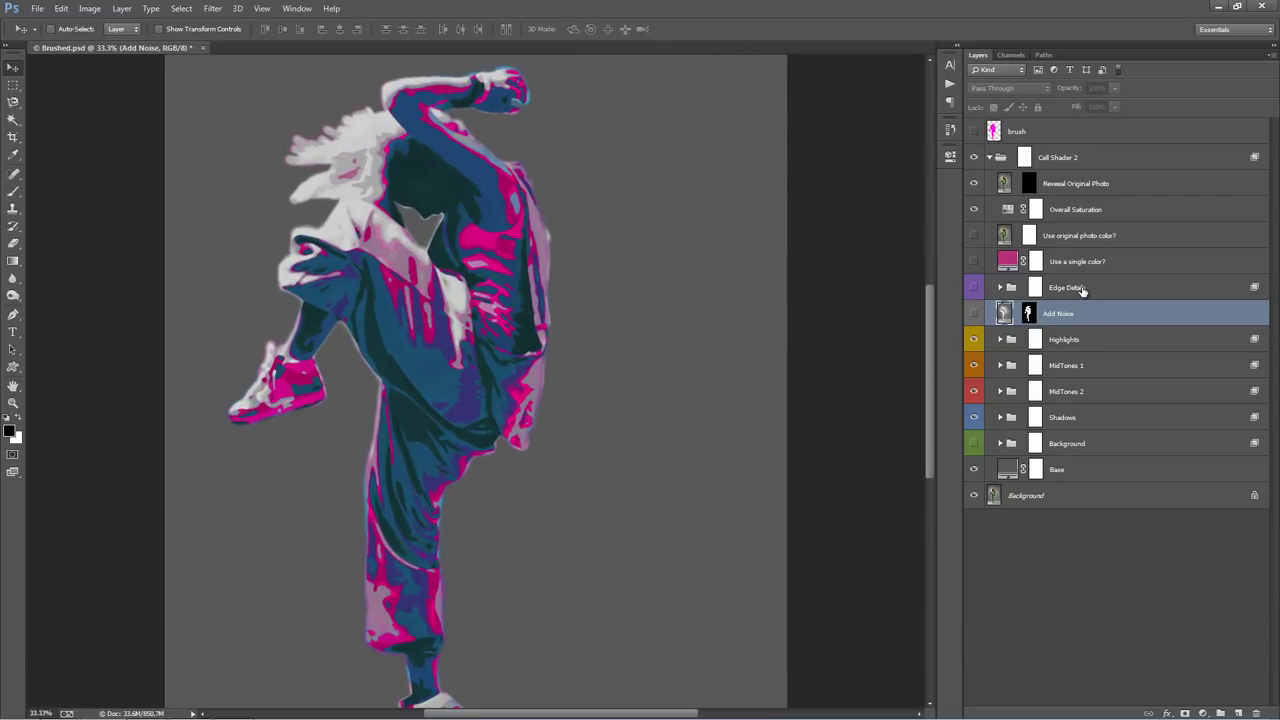
left_click(1080, 289)
left_click(975, 288)
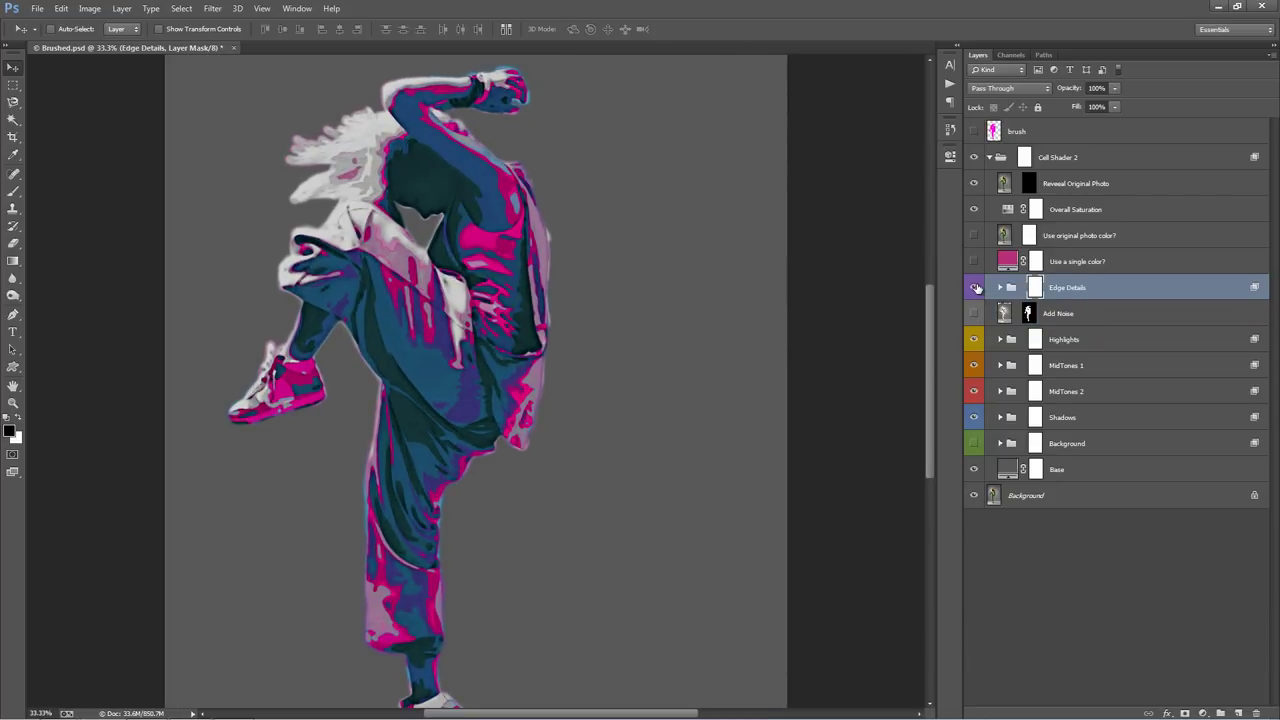
left_click_drag(714, 329, 763, 309)
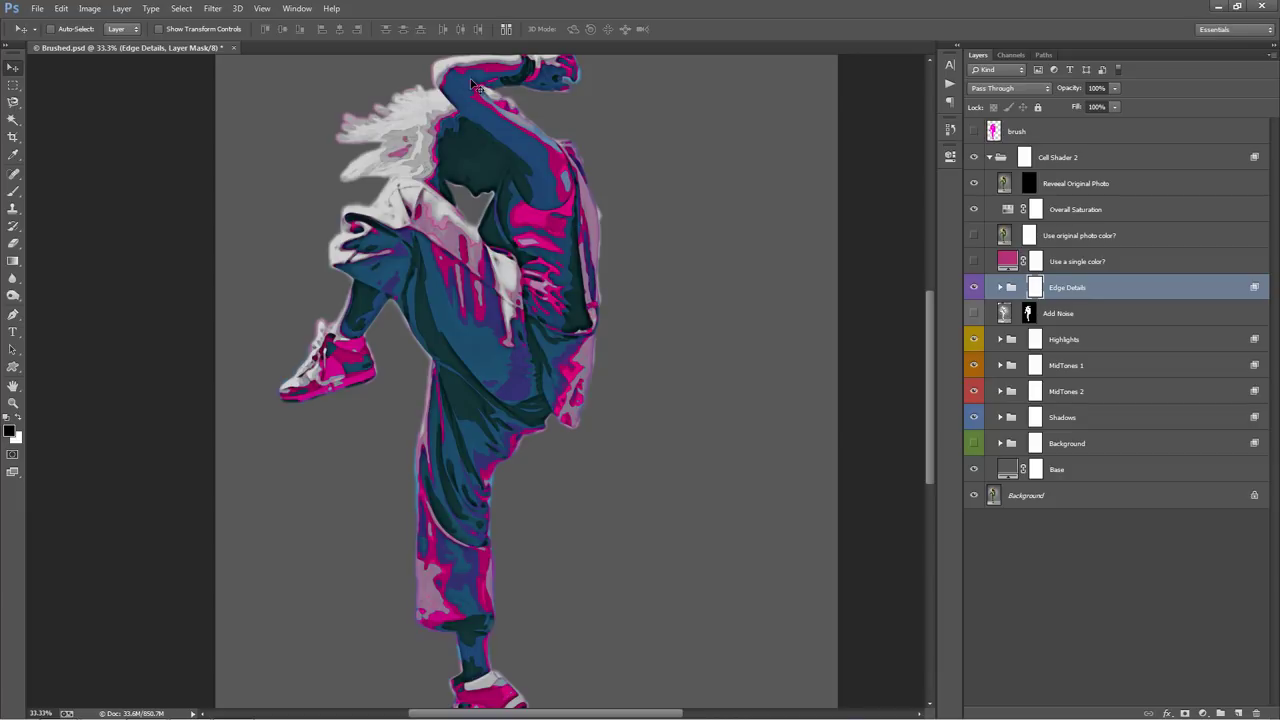
scroll(474, 86, "down", 3)
scroll(474, 86, "up", 3)
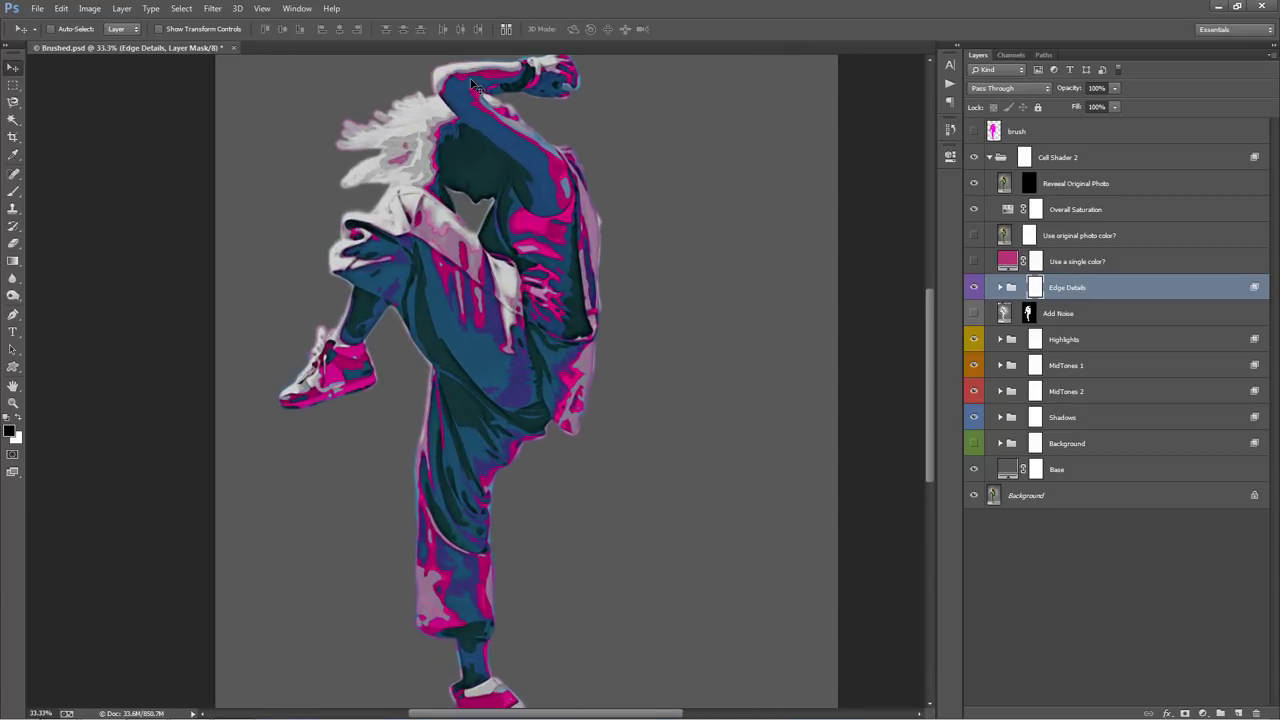
scroll(466, 220, "right", 1)
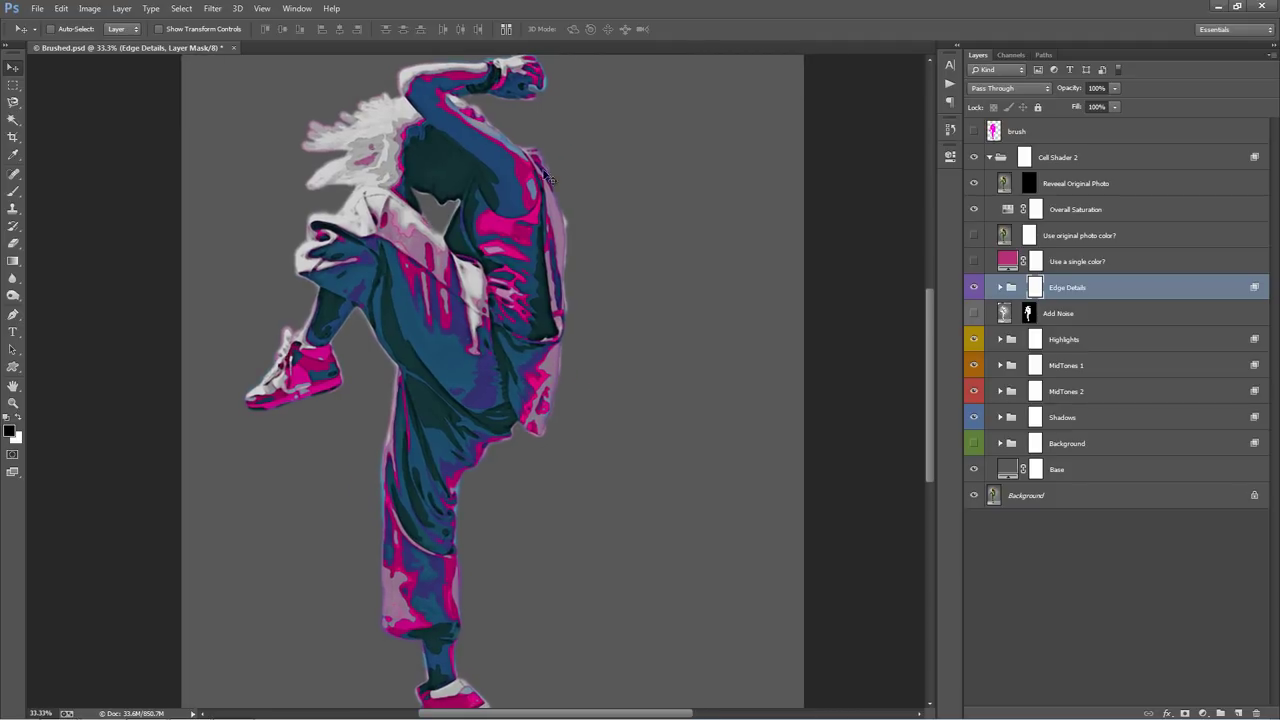
Step: Expand the Edge Details group and review its Increase Edge Intensity, Shadow Detail and Contour Lines layers
left_click(1008, 290)
left_click(1000, 287)
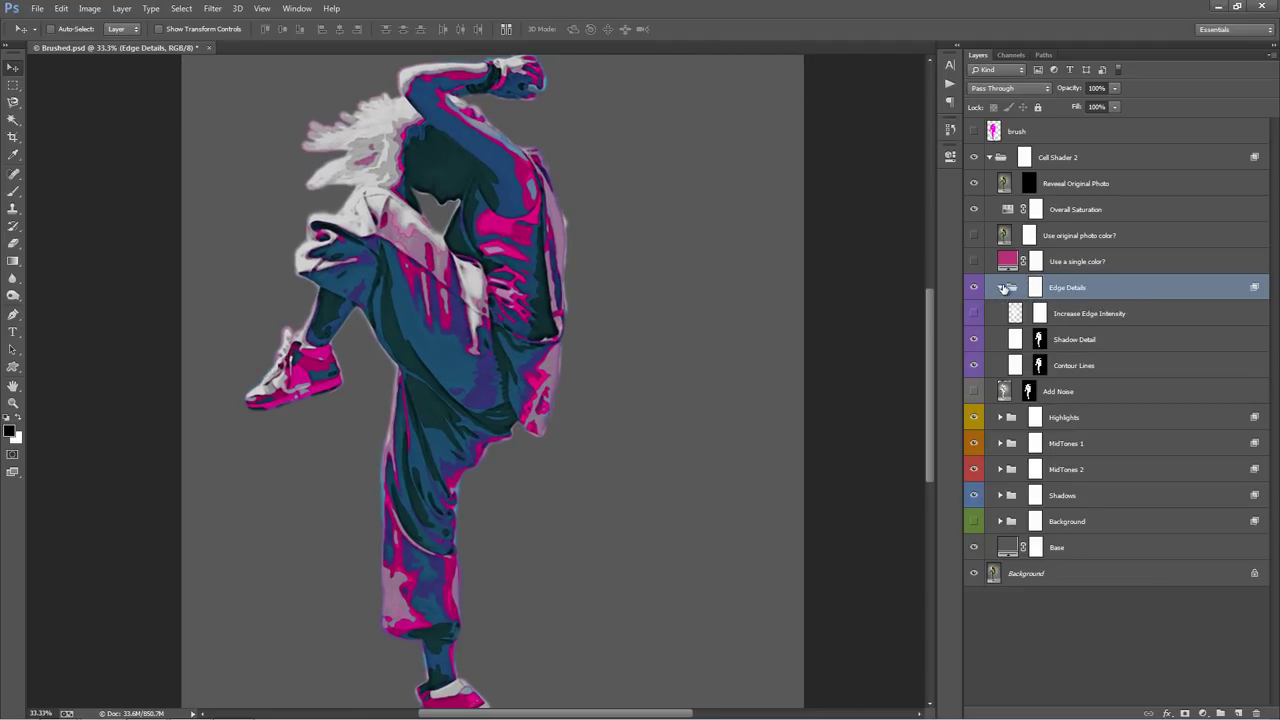
left_click(1090, 318)
left_click(1091, 340)
left_click(1094, 366)
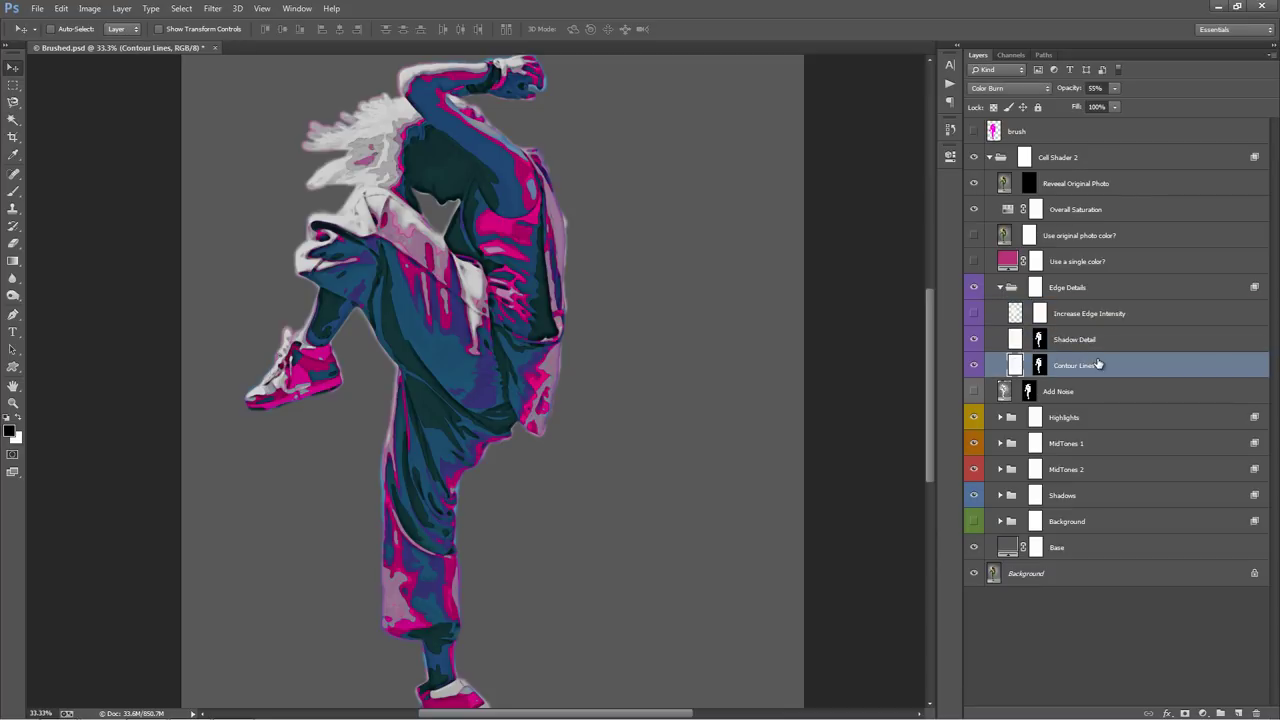
left_click(1094, 318)
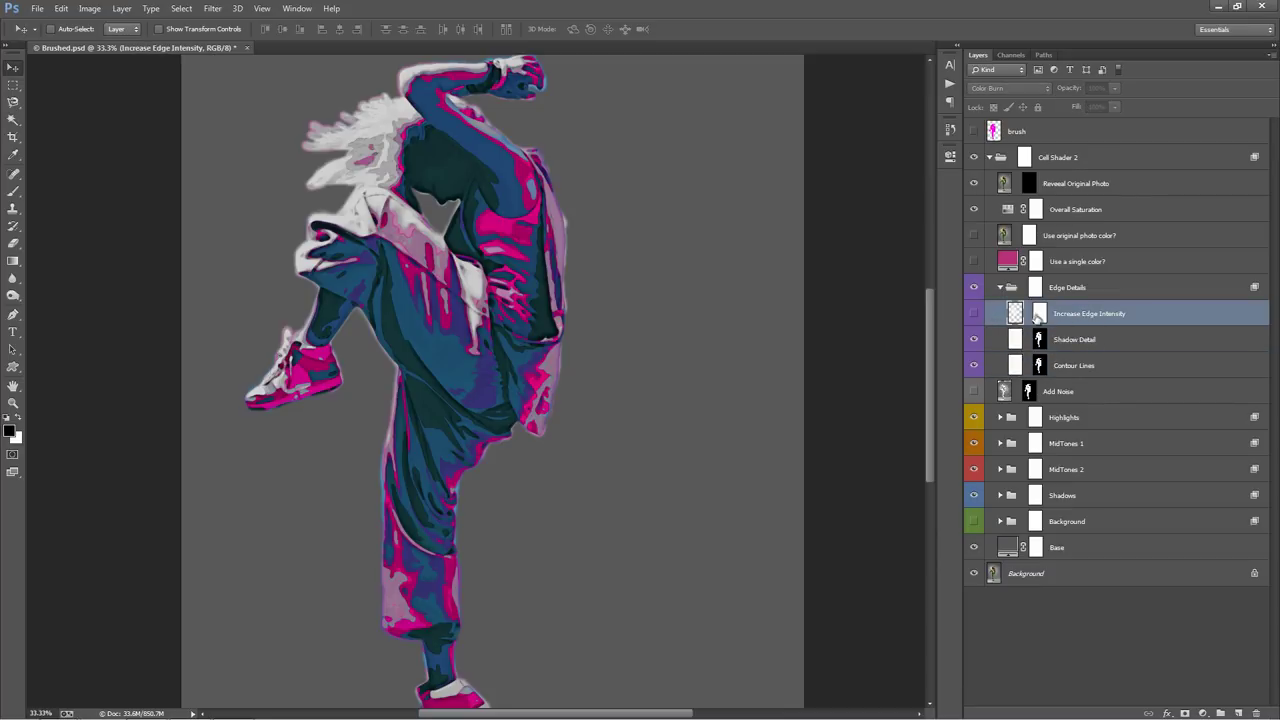
Step: Hide the Shadow Detail layer and inspect the Contour Lines layer's mask on its own and its effect on the figure
left_click(975, 340)
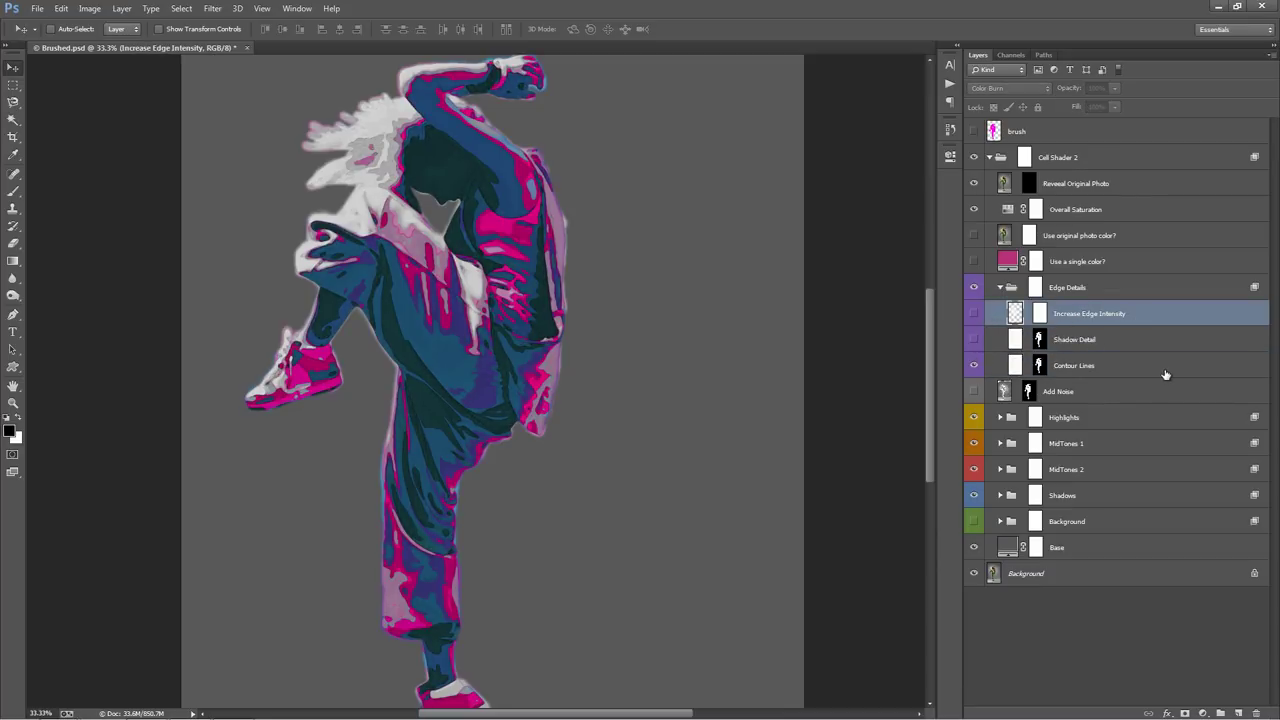
left_click(1164, 371)
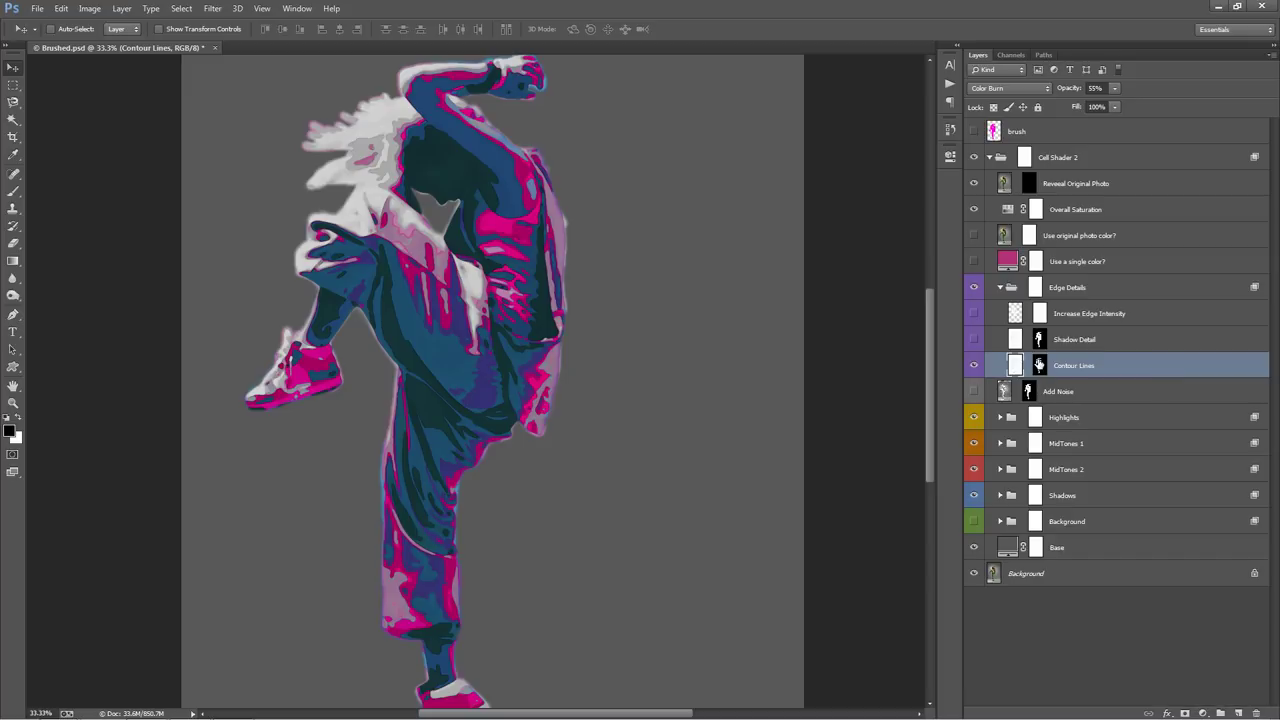
left_click(1040, 367, "shift")
left_click(1040, 367, "shift")
left_click(1041, 369)
left_click(1040, 368, "alt")
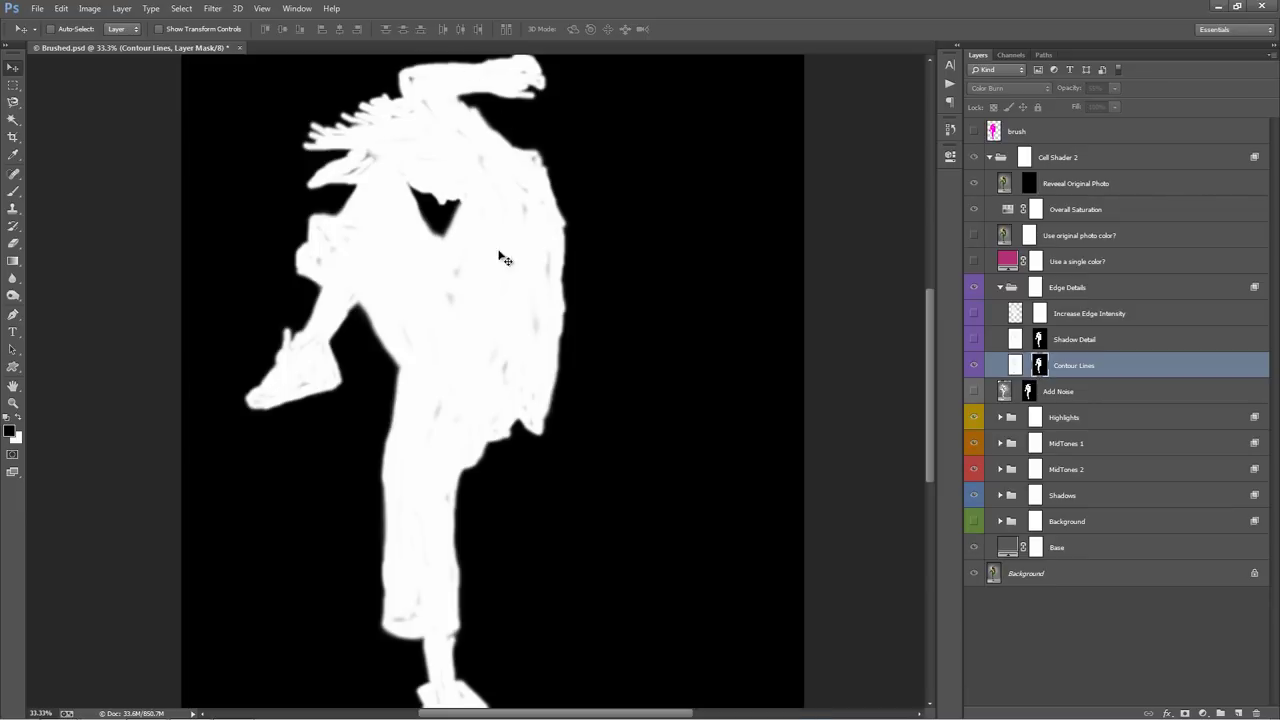
left_click(1016, 366)
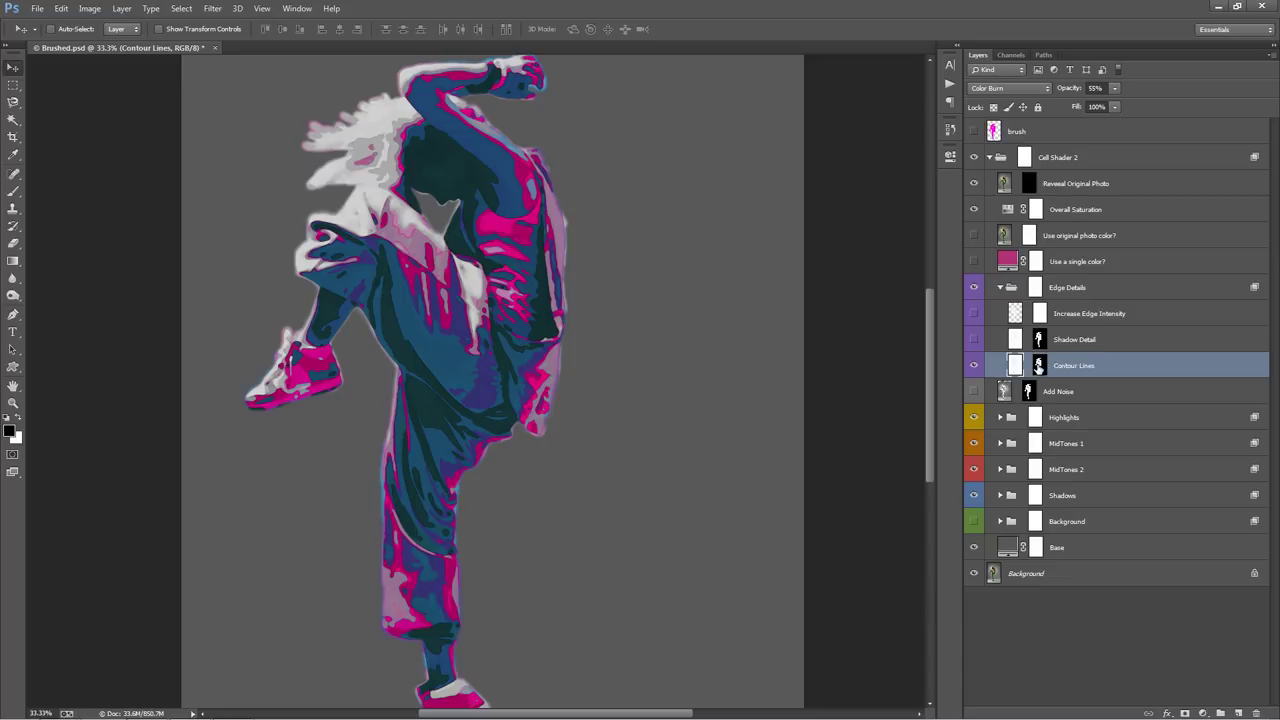
Step: Disable the Contour Lines mask and move the lines beside the dancer to inspect them, undo the move and re-enable the mask
left_click(1040, 367, "shift")
left_click_drag(500, 297, 720, 292)
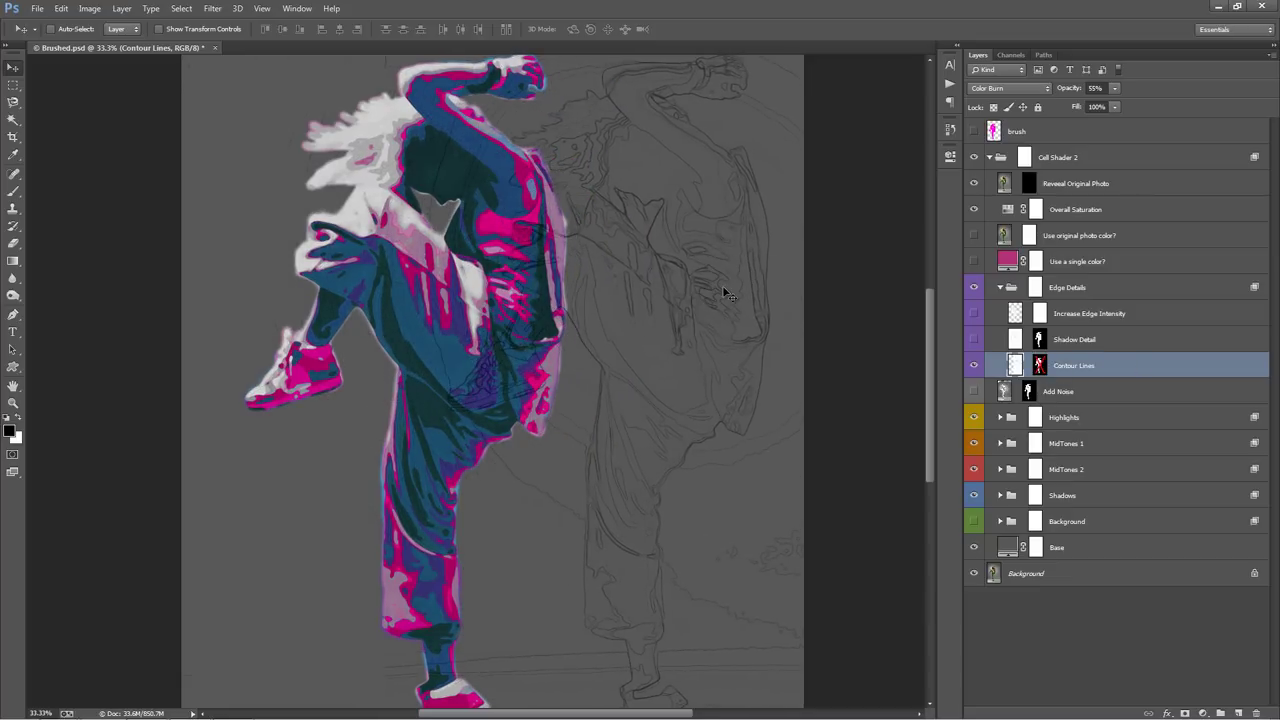
scroll(690, 190, "up", 1)
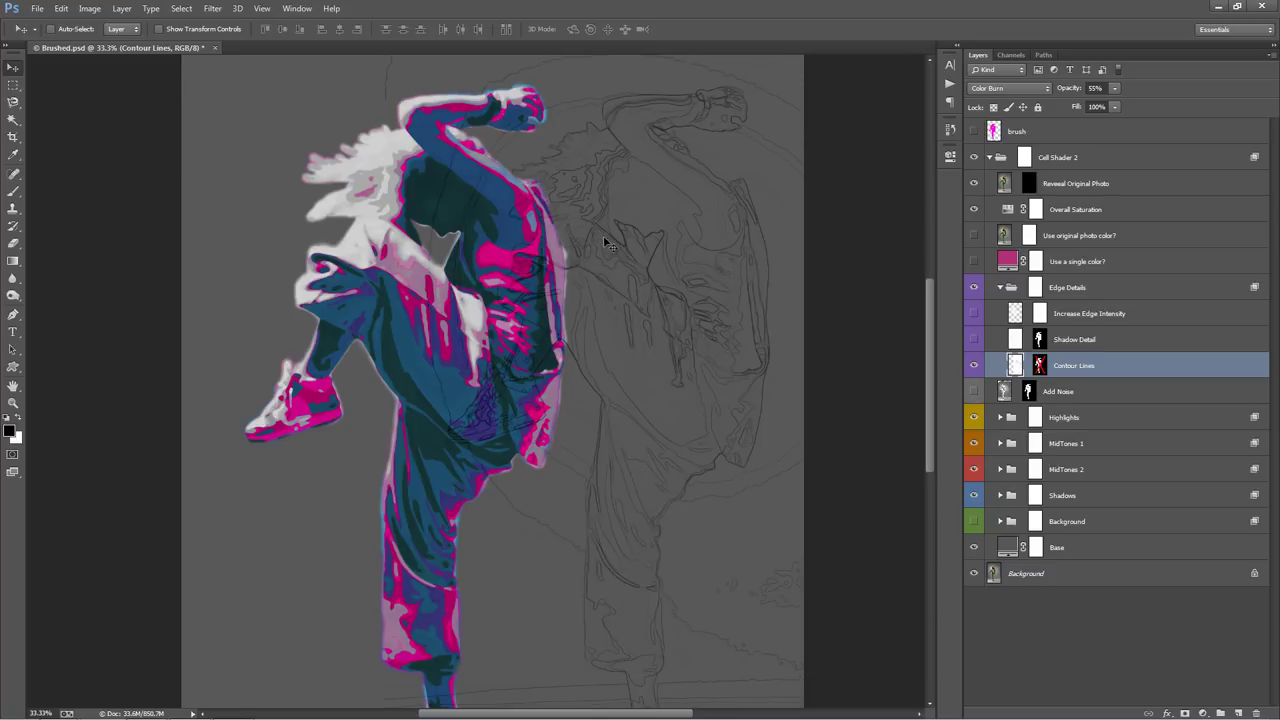
key("ctrl+z")
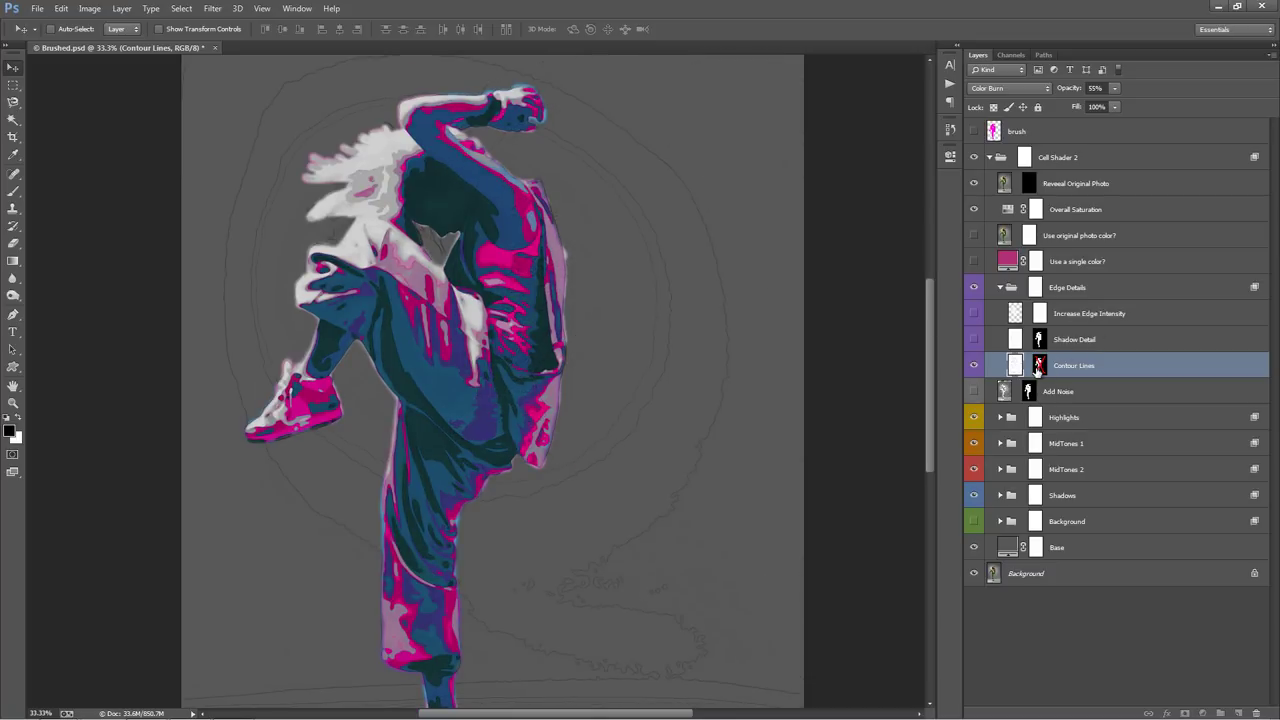
left_click(1039, 365)
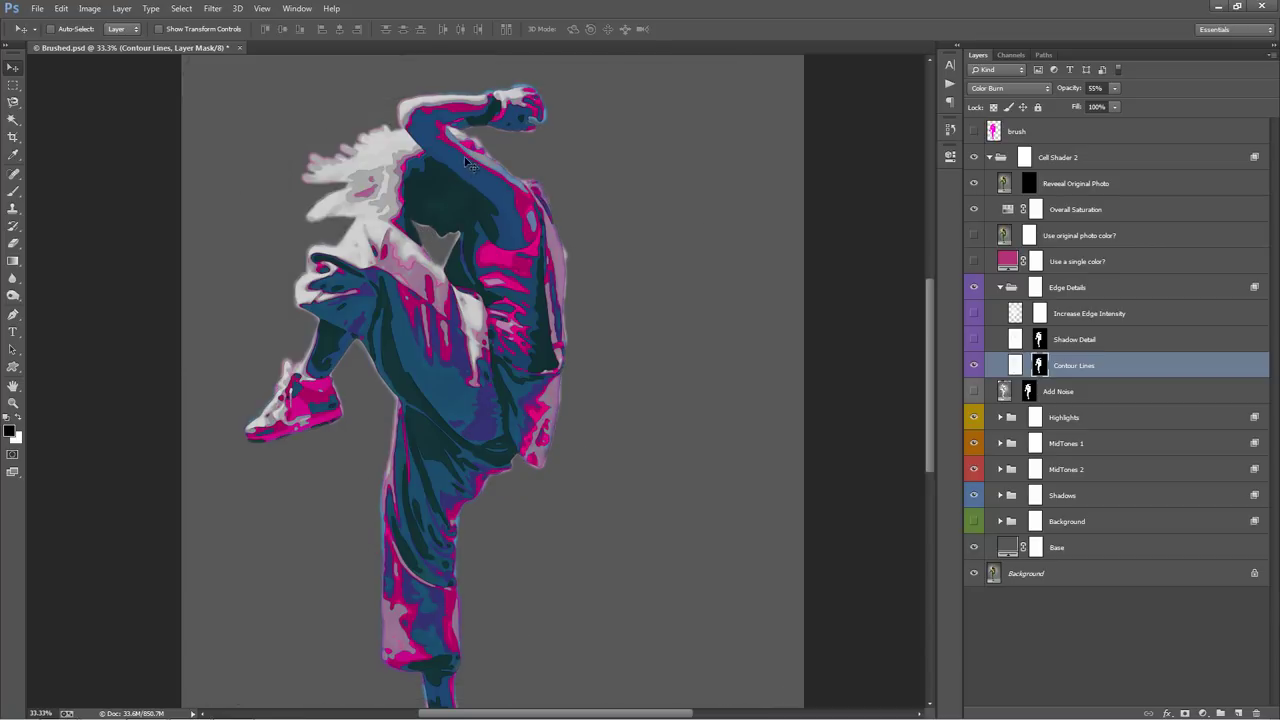
Step: Strengthen the contour lines by setting the Contour Lines layer's opacity to 87%
left_click(1117, 367)
mouse_move(1065, 92)
left_mouse_down()
mouse_move(1276, 106)
mouse_move(114, 160)
mouse_move(172, 166)
left_mouse_up()
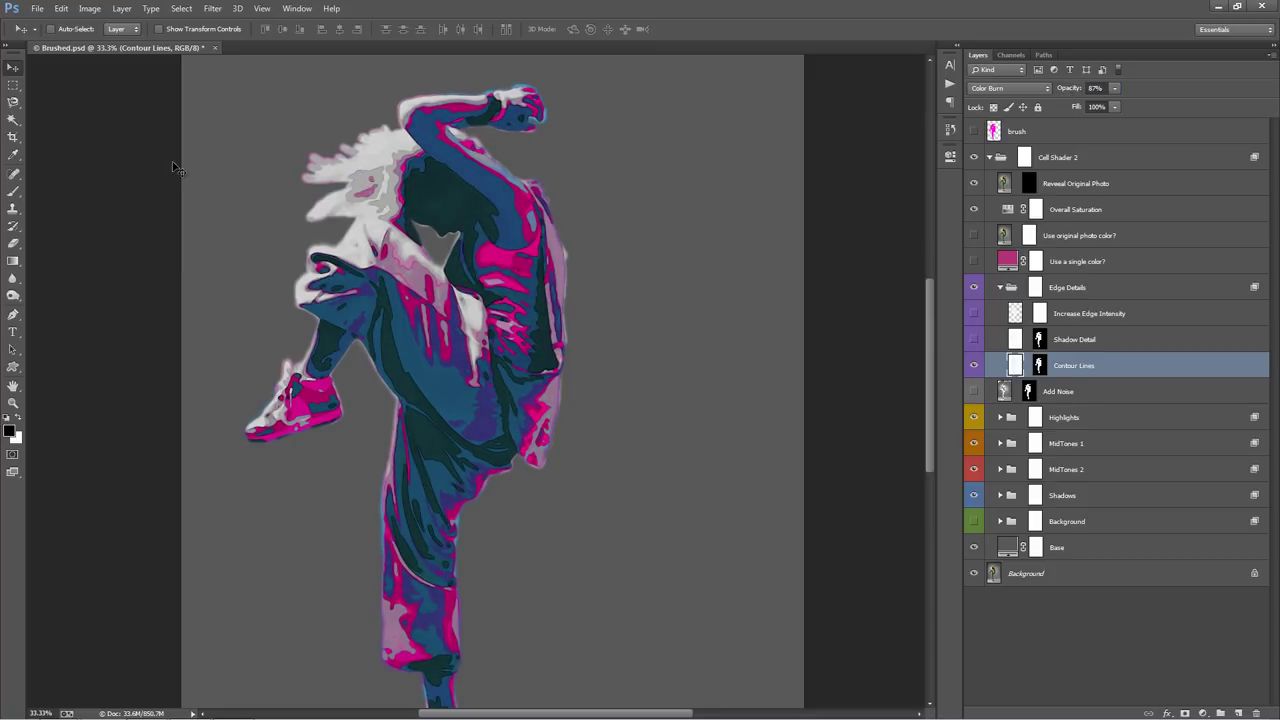
key("ctrl+minus")
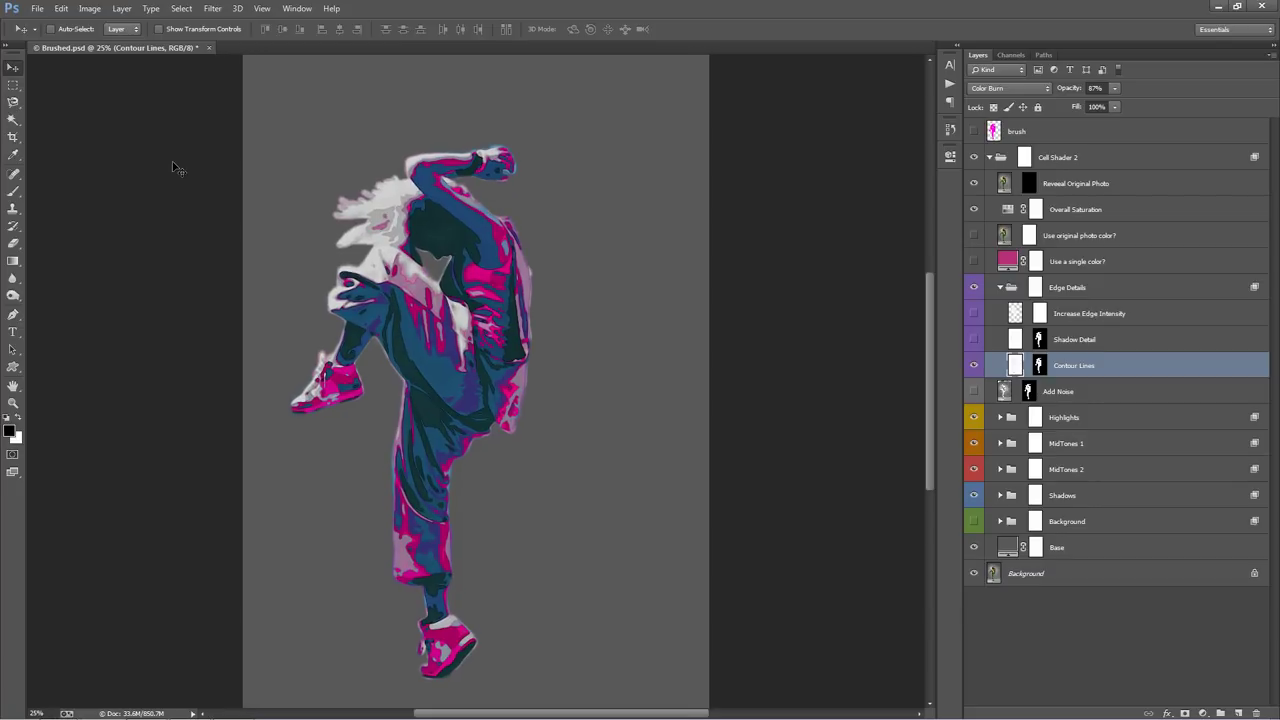
key("ctrl+plus")
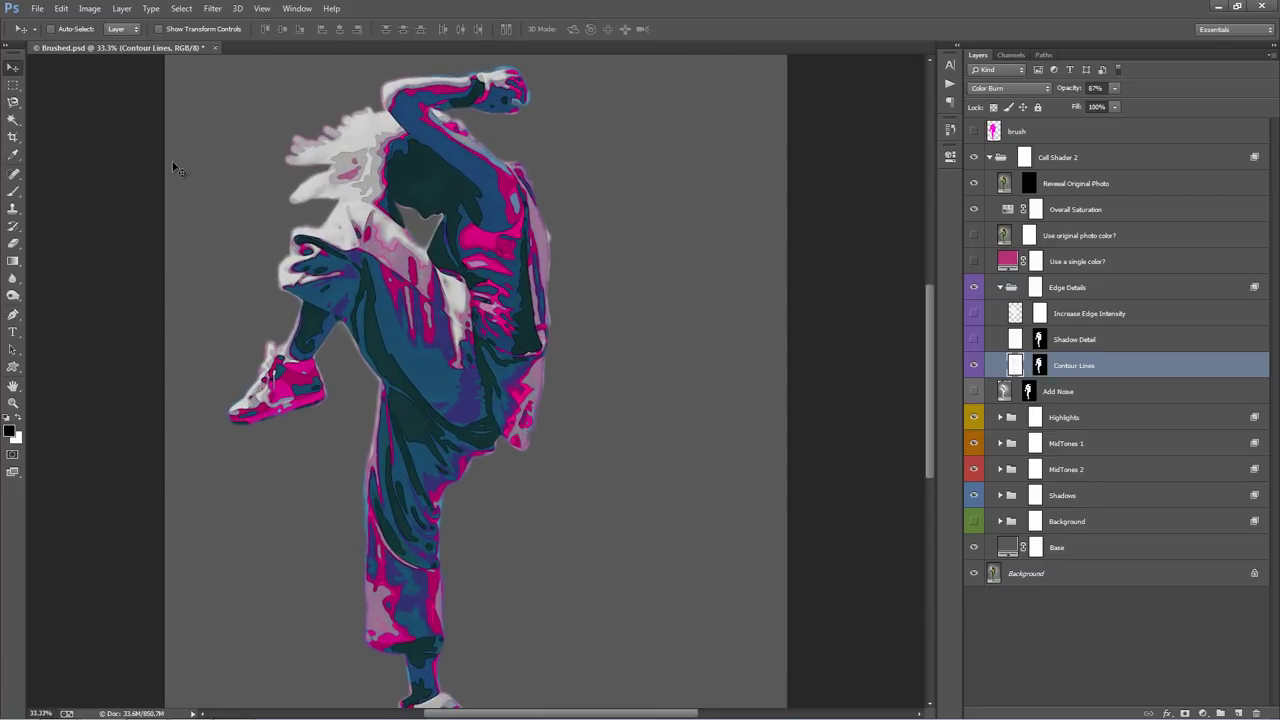
Step: Show the Shadow Detail layer, move it beside the dancer with its mask disabled to inspect it, undo the move and re-enable the mask
left_click(1104, 345)
left_click(975, 340)
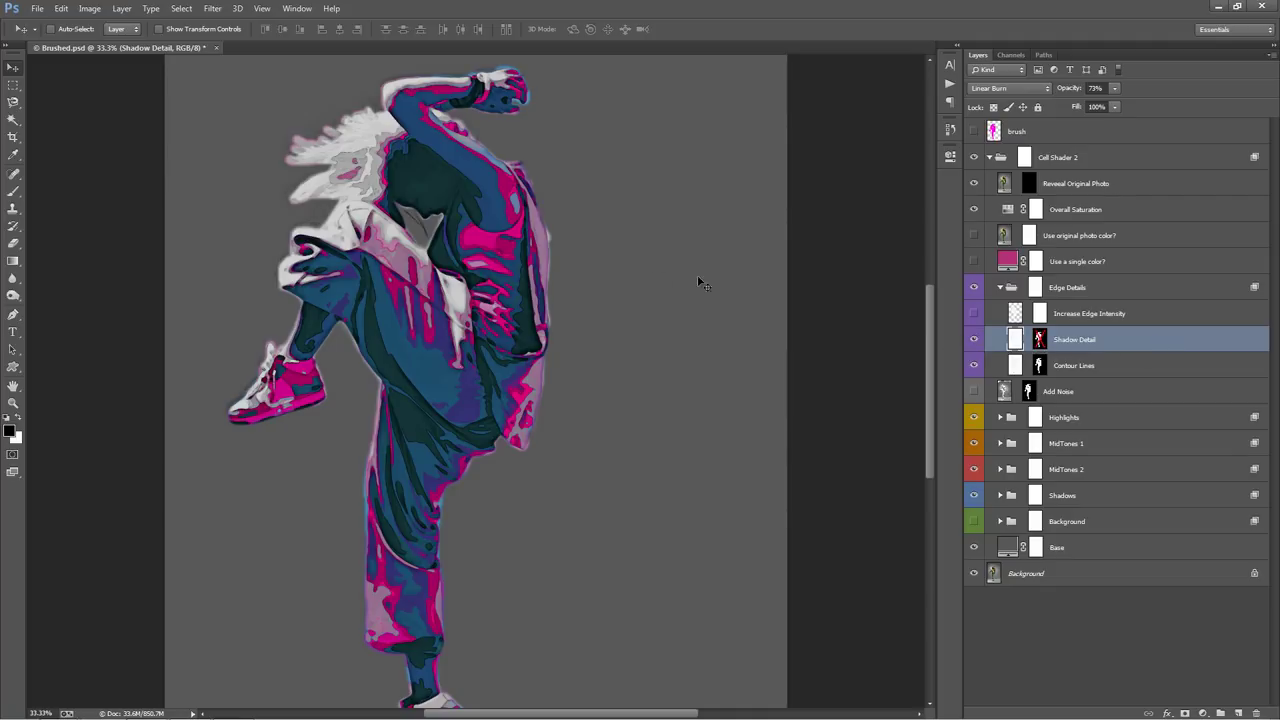
left_click_drag(507, 268, 679, 273)
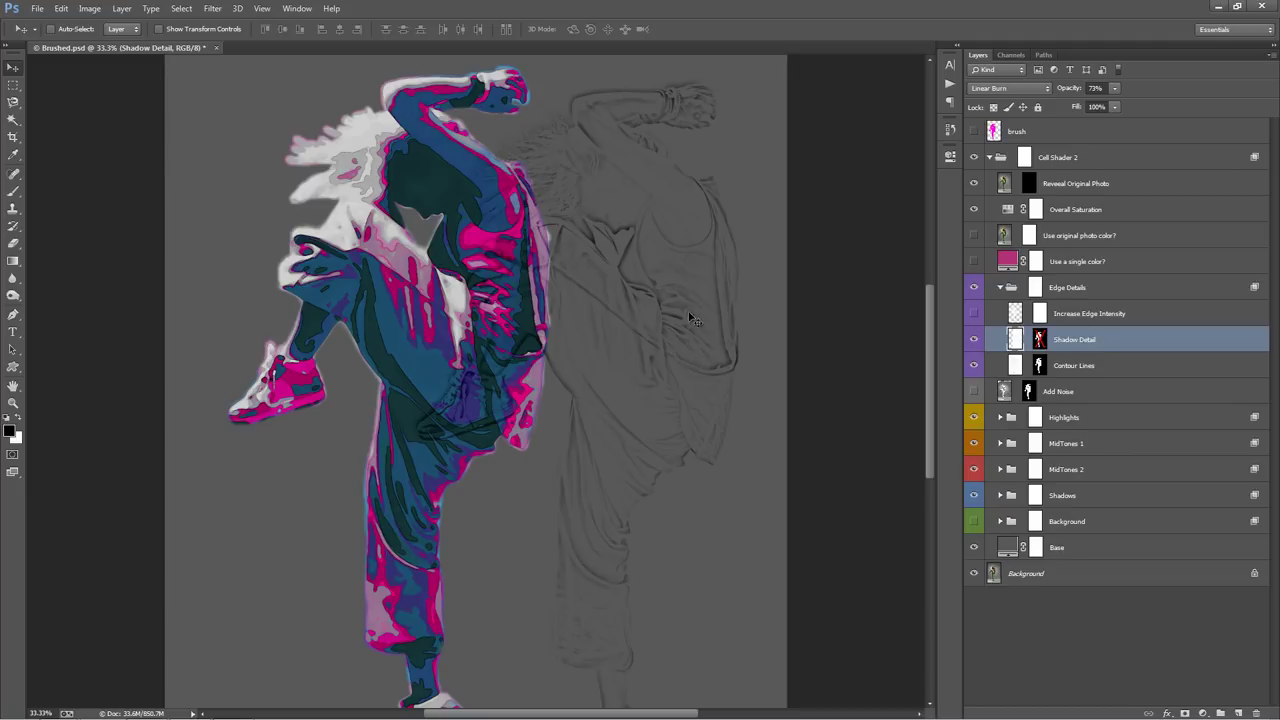
key("ctrl+z")
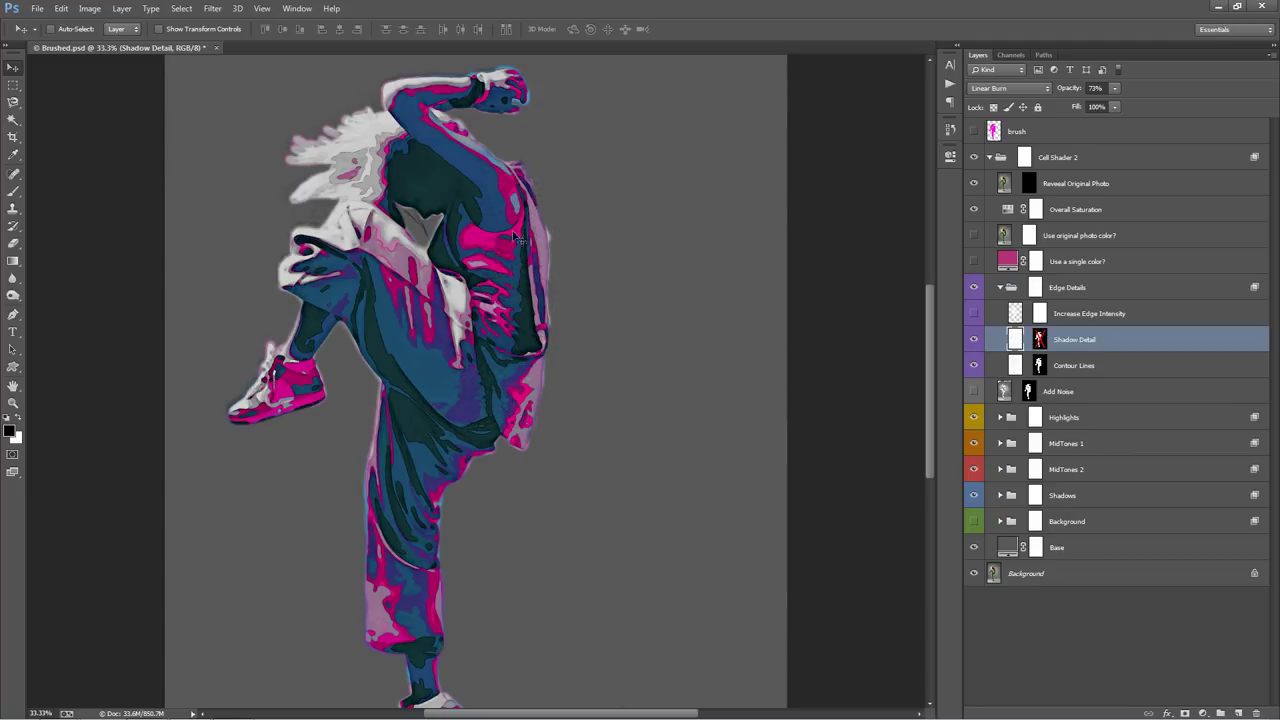
left_click_drag(418, 246, 662, 271)
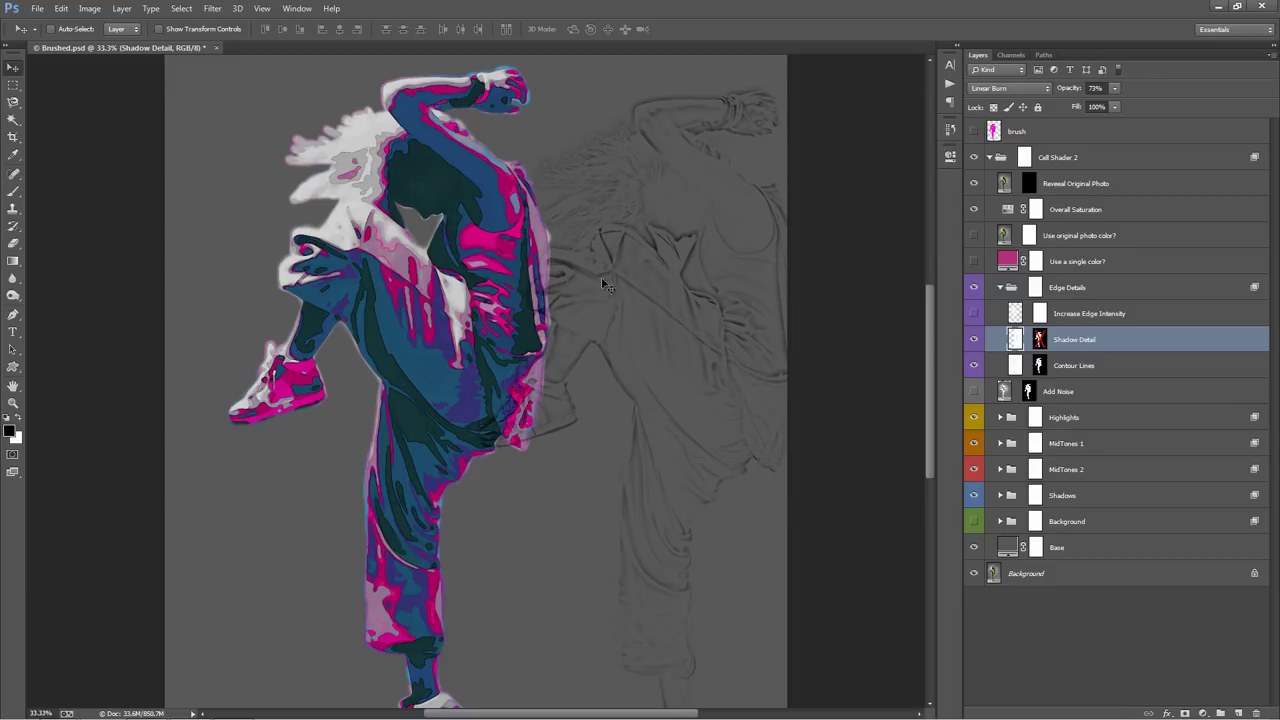
key("ctrl+z")
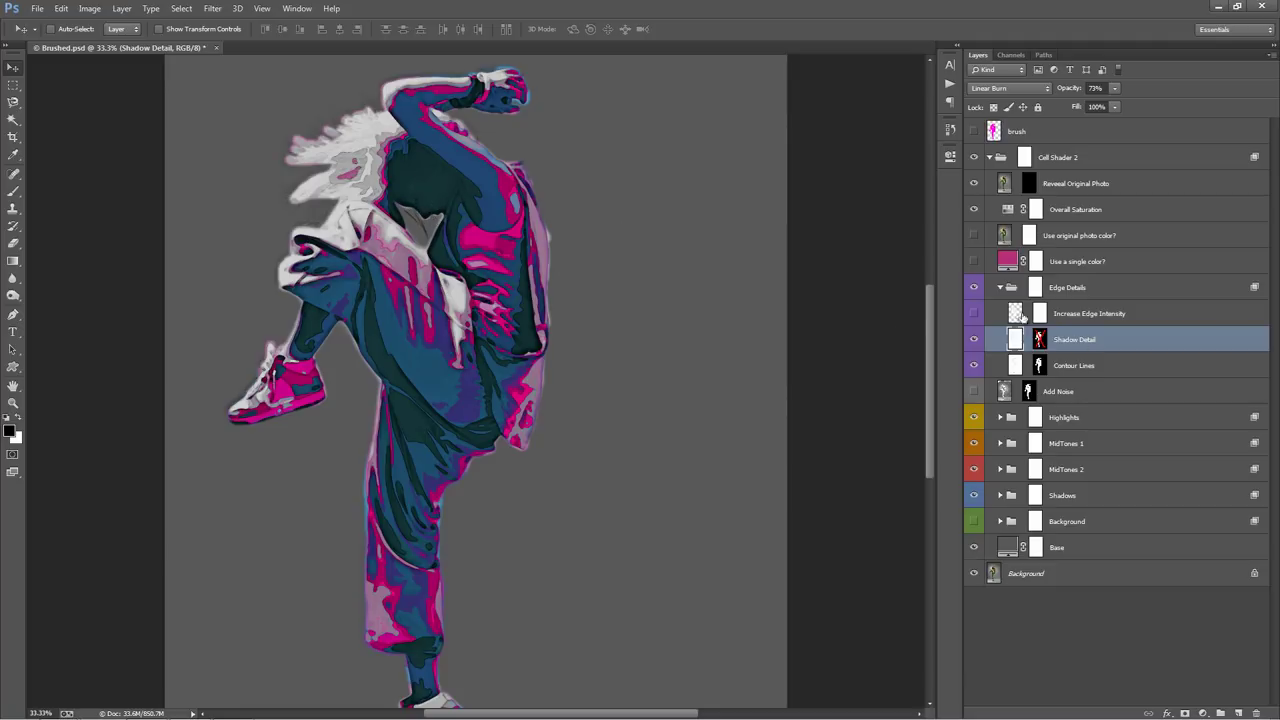
left_click(1040, 339)
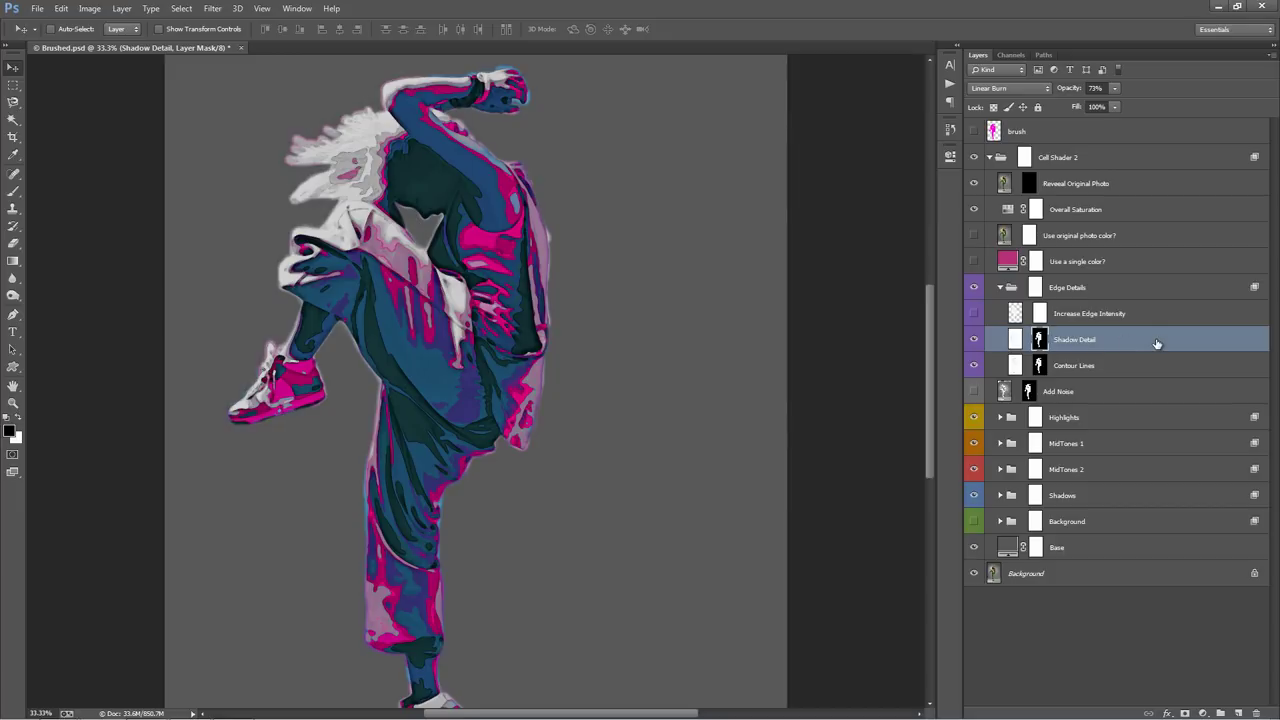
Step: Turn on the Increase Edge Intensity layer above Shadow Detail to strengthen the figure's edges
left_click(1015, 314)
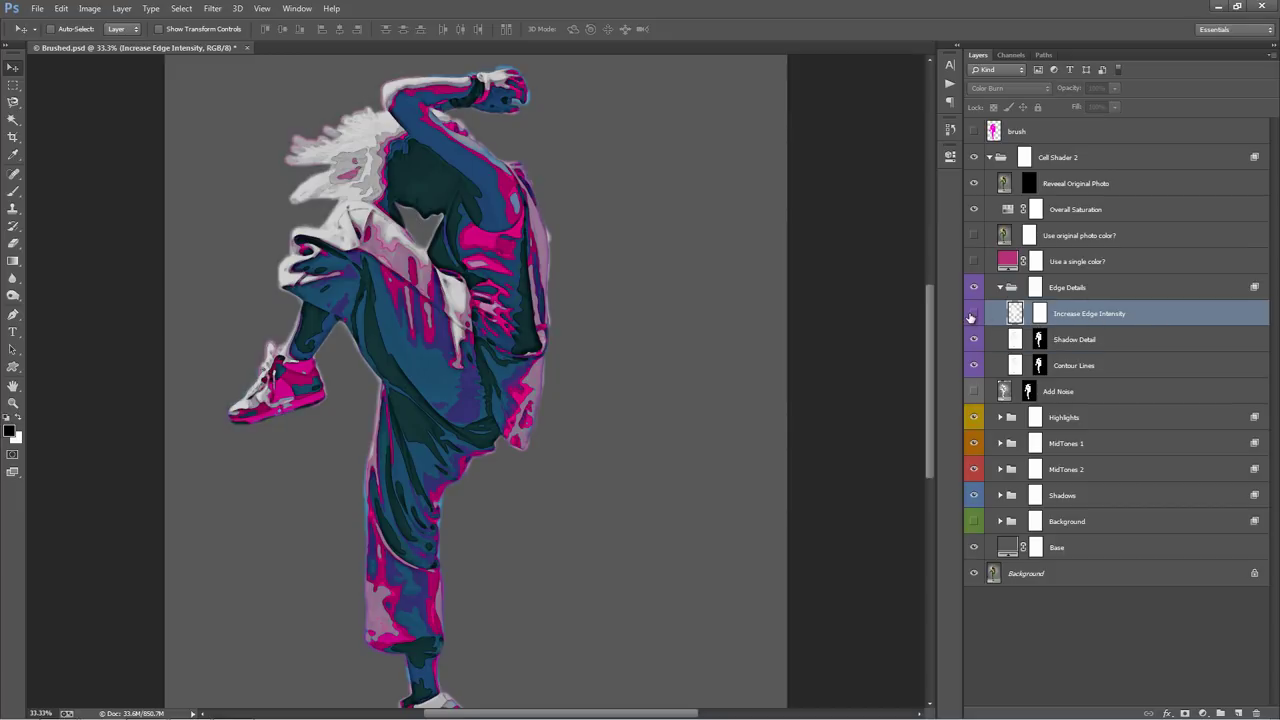
left_click(975, 318)
left_click(1094, 345)
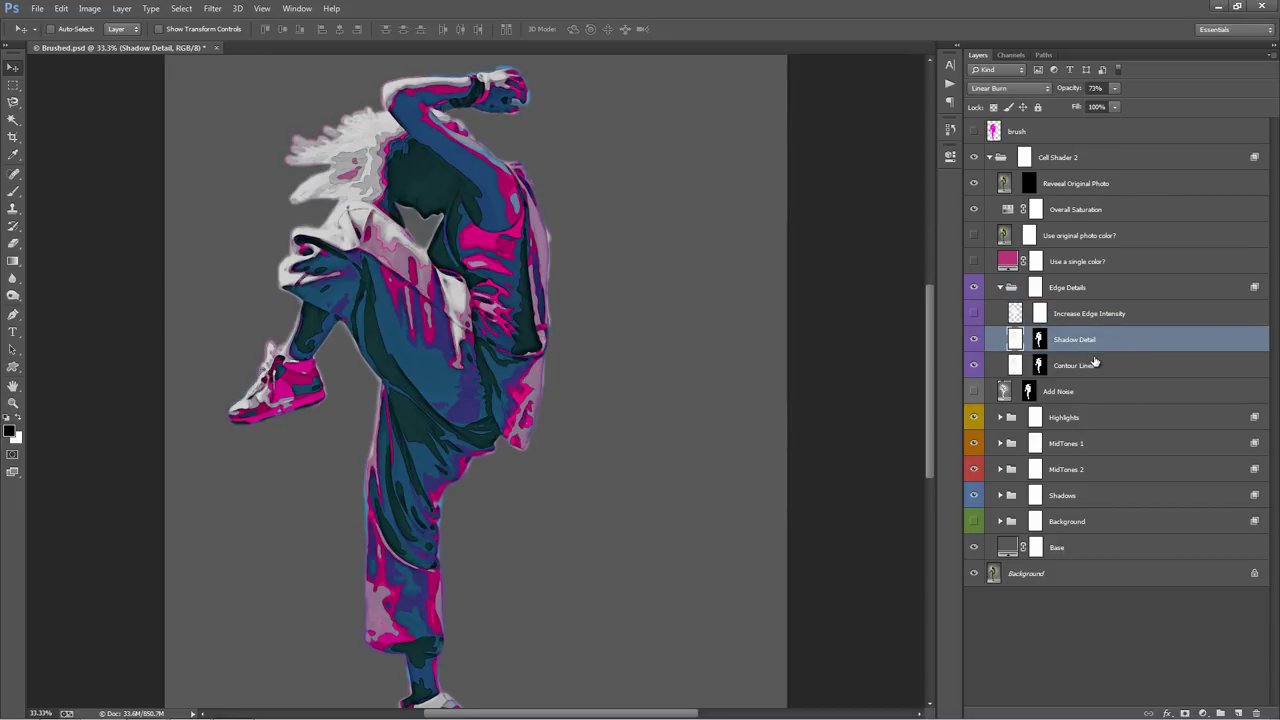
left_click(1105, 326)
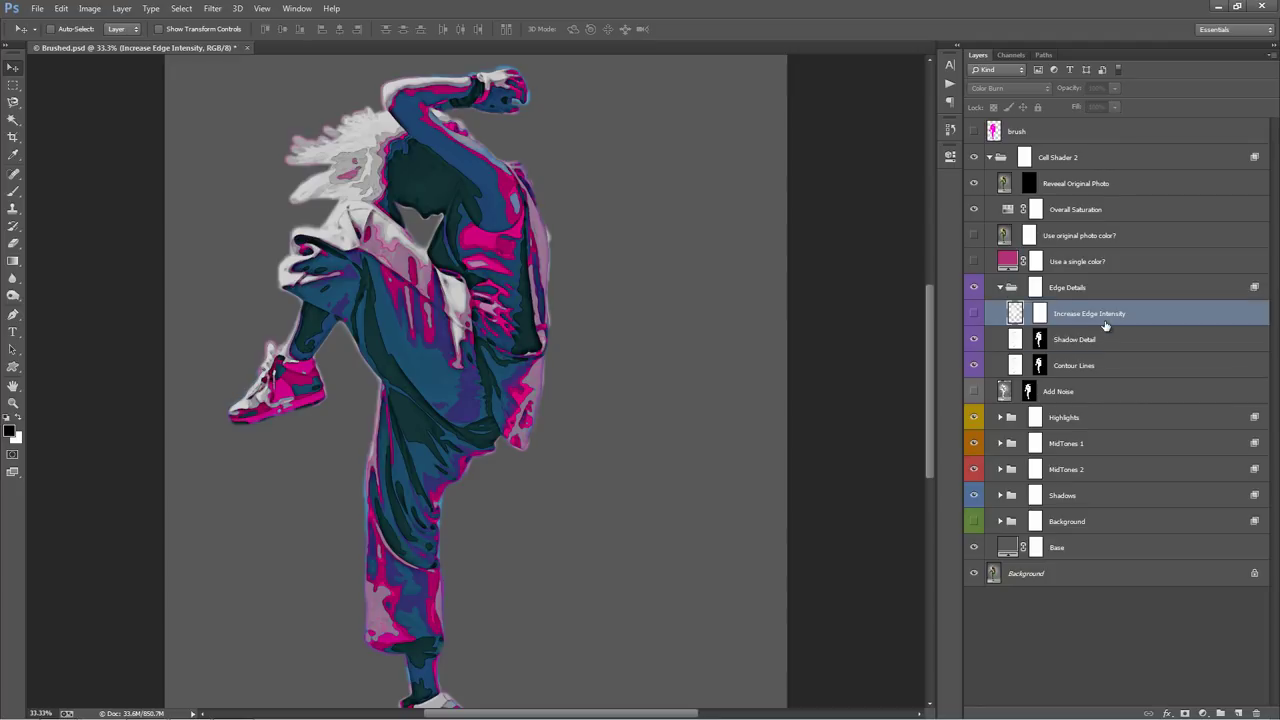
left_click(975, 315)
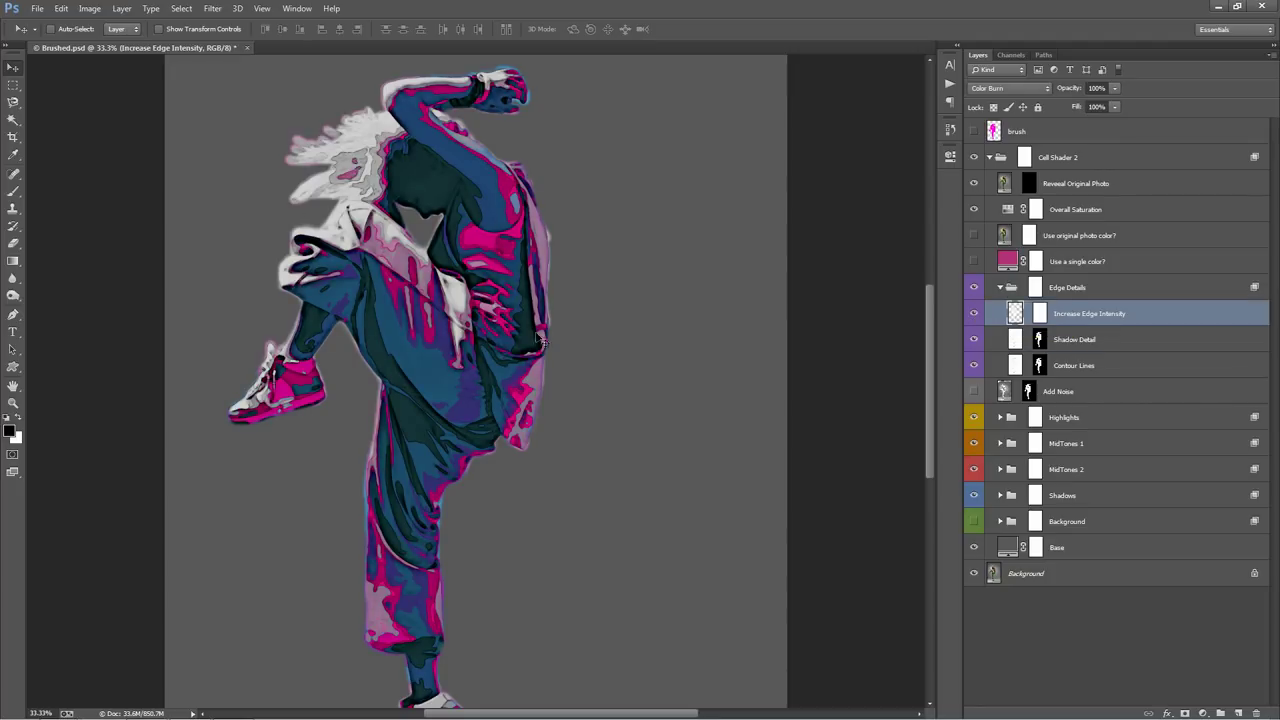
scroll(663, 360, "left", 2)
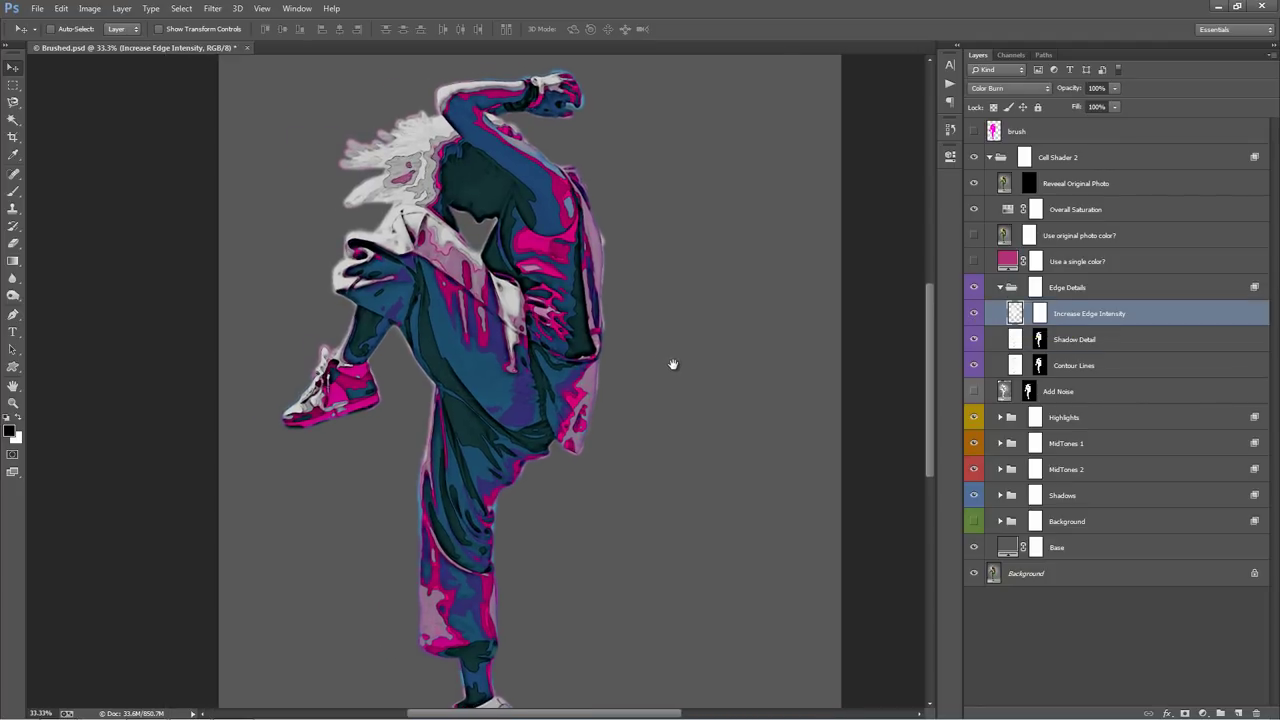
Step: Compare the figure with different Edge Details layers shown, leaving Shadow Detail hidden and Increase Edge Intensity and Contour Lines visible
left_click(974, 342)
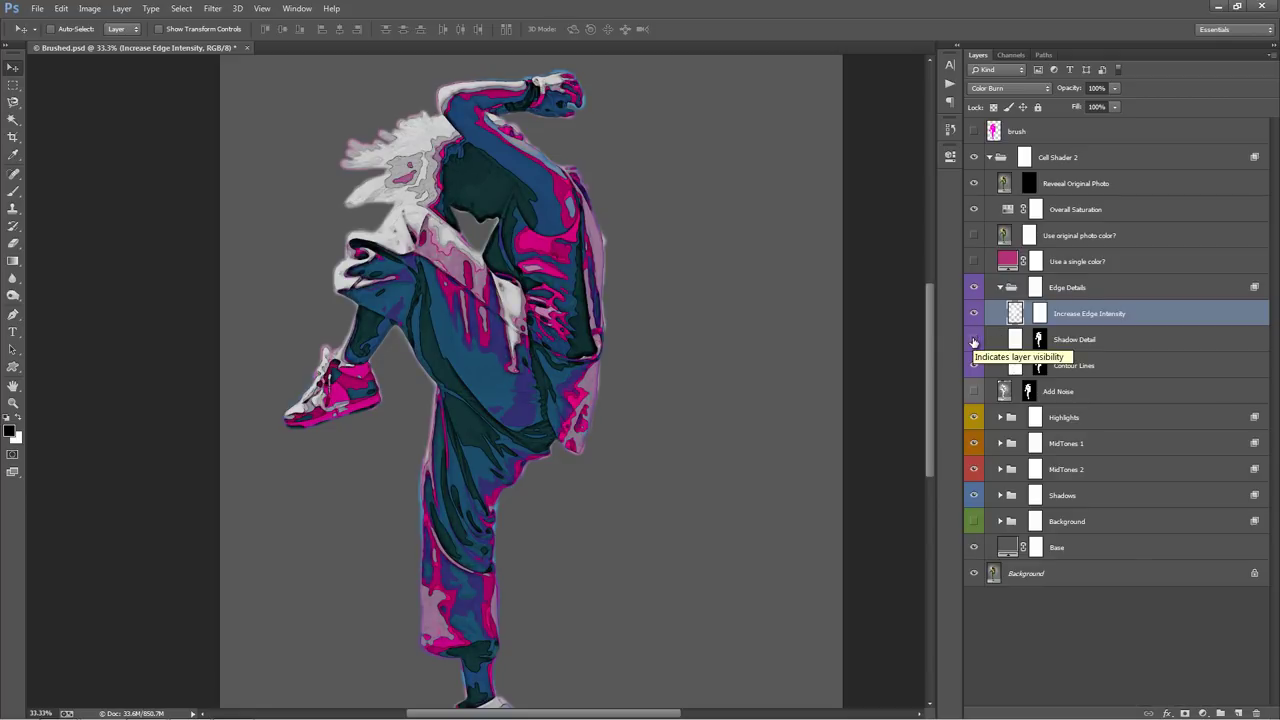
left_click(975, 365)
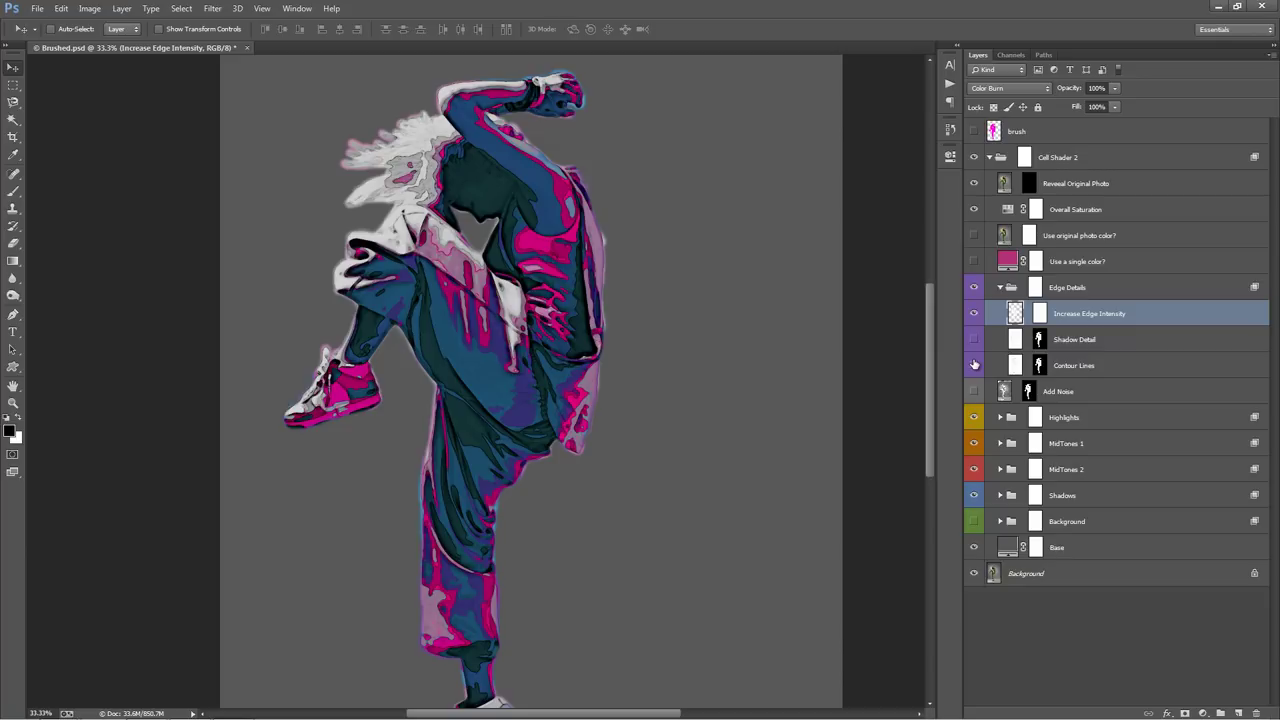
left_click(974, 315)
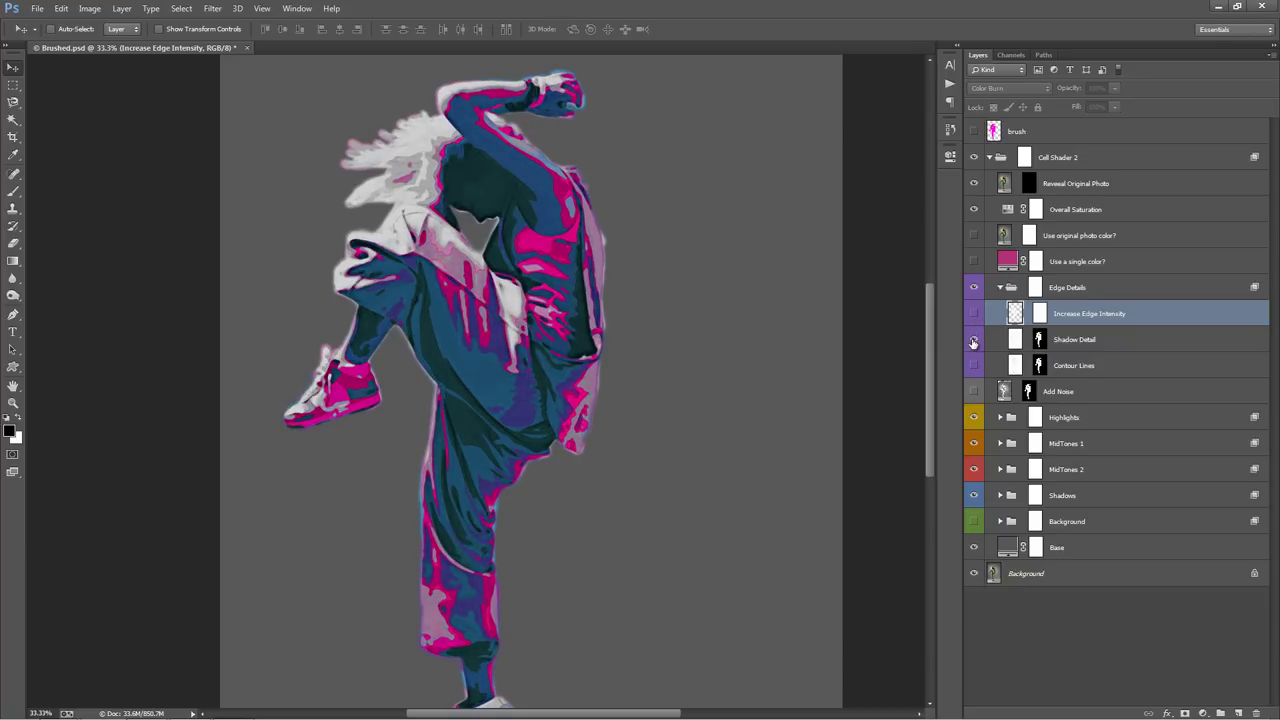
left_click(974, 365)
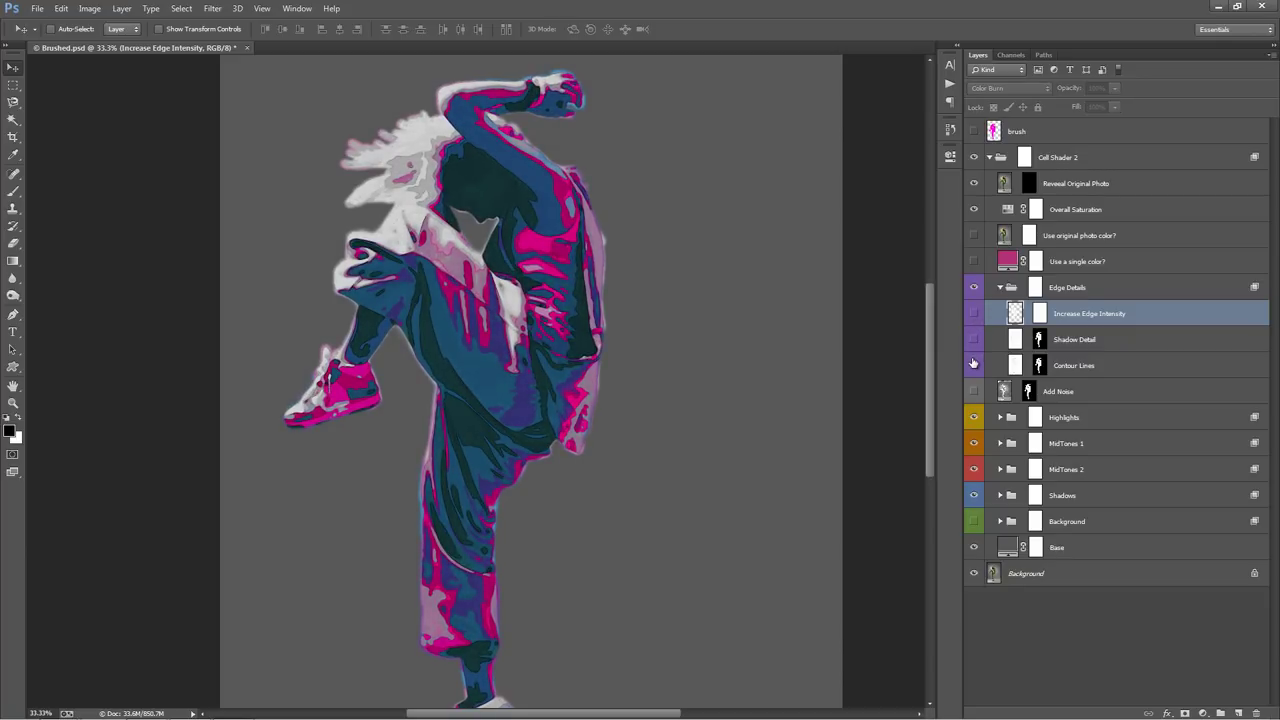
left_click(975, 315)
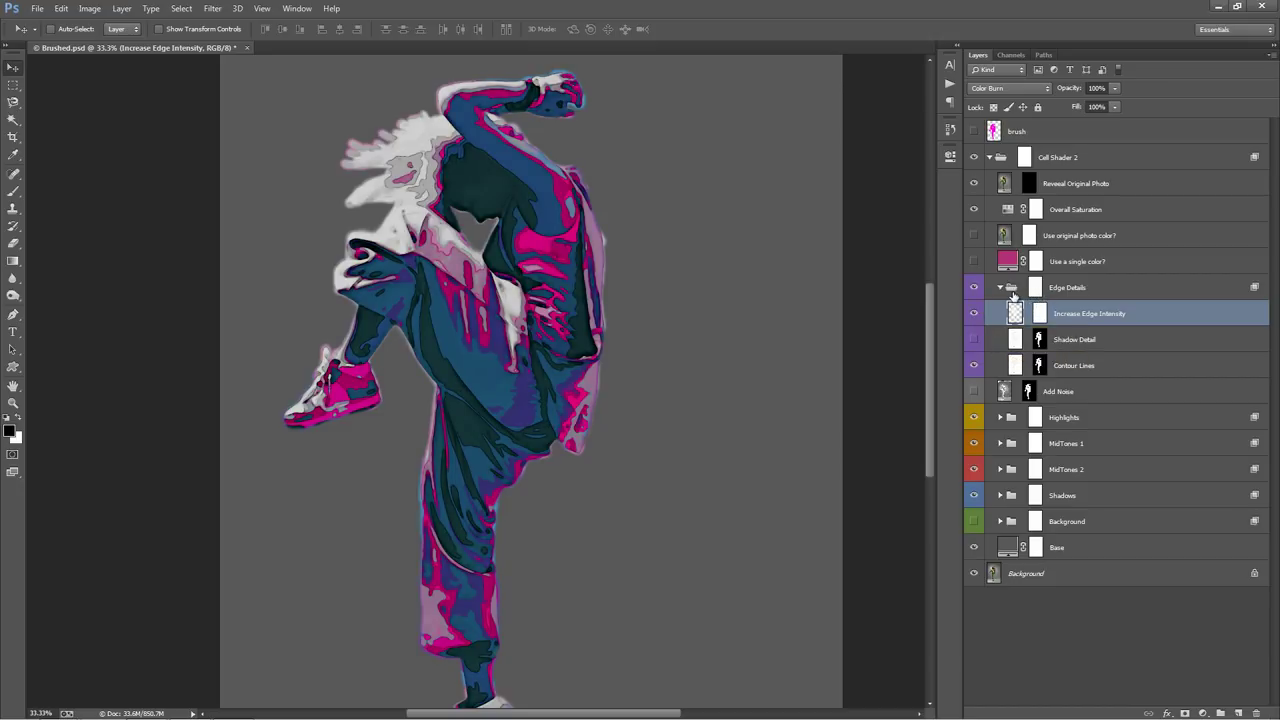
key("ctrl+minus")
key("ctrl+plus")
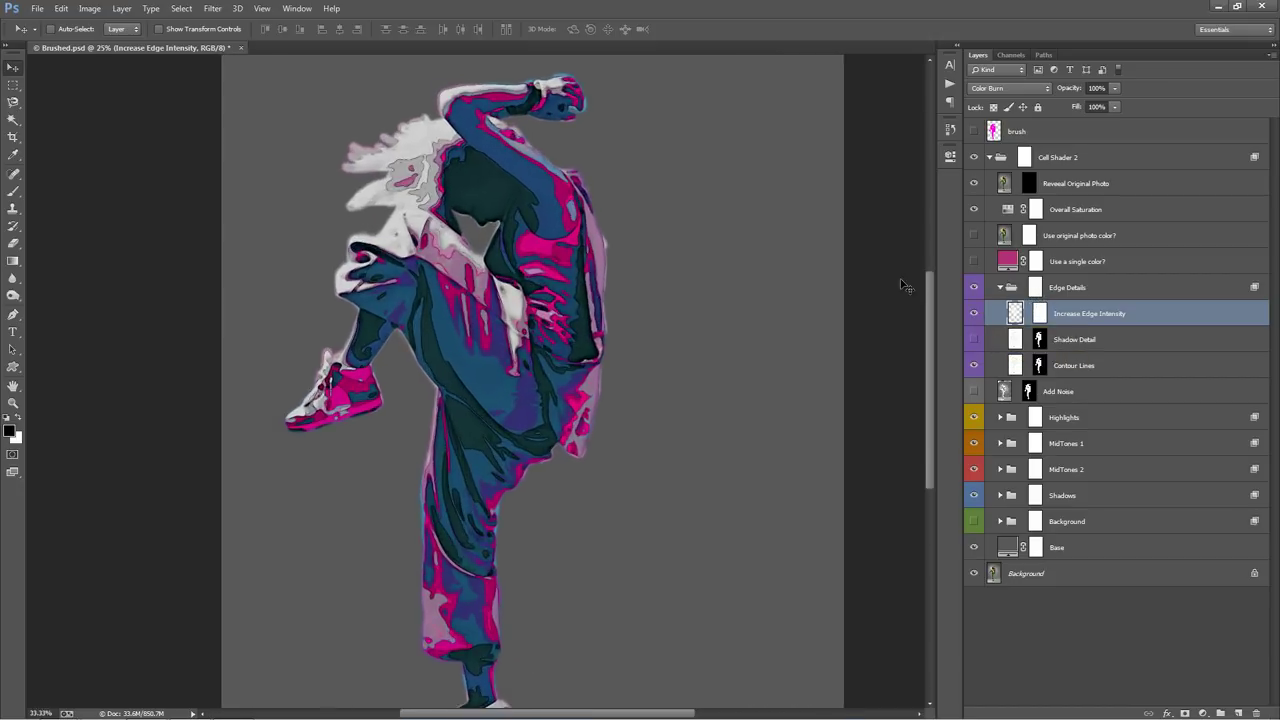
mouse_move(675, 341)
left_mouse_down()
mouse_move(677, 291)
mouse_move(677, 330)
left_mouse_up()
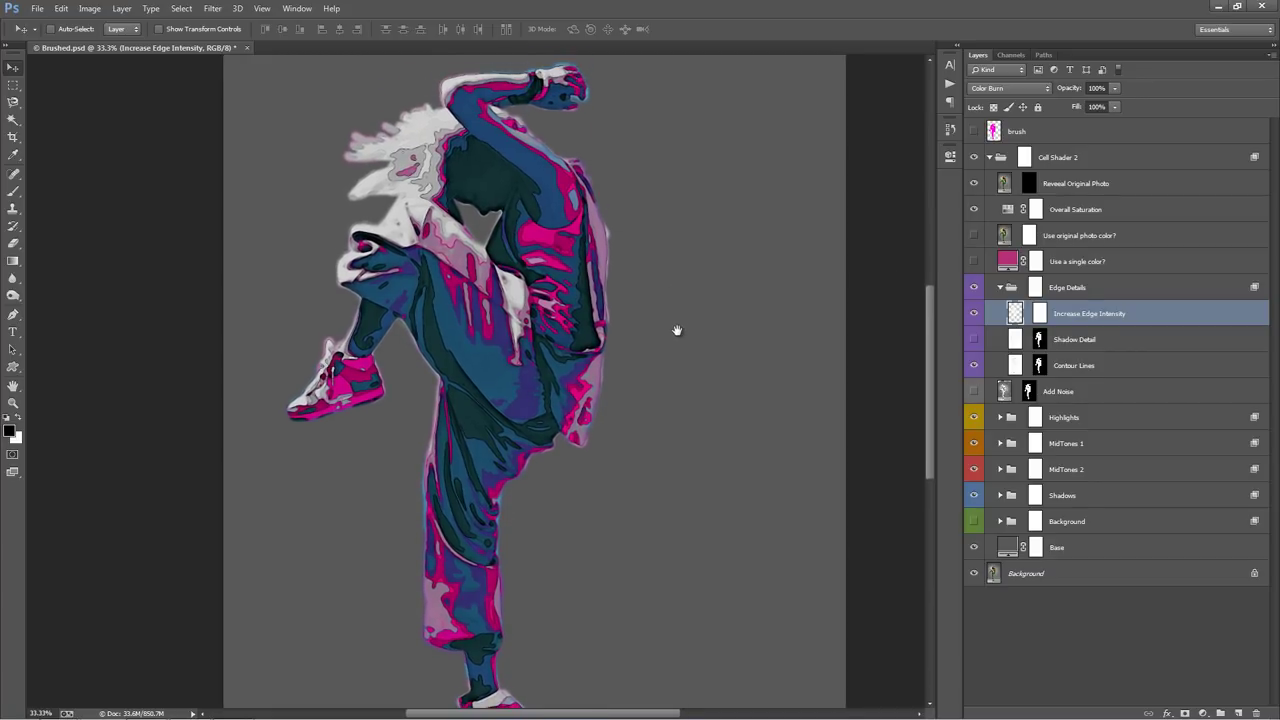
Step: Hide all the edge layers to inspect the plain figure, and restore only Increase Edge Intensity and Contour Lines
left_click(974, 313)
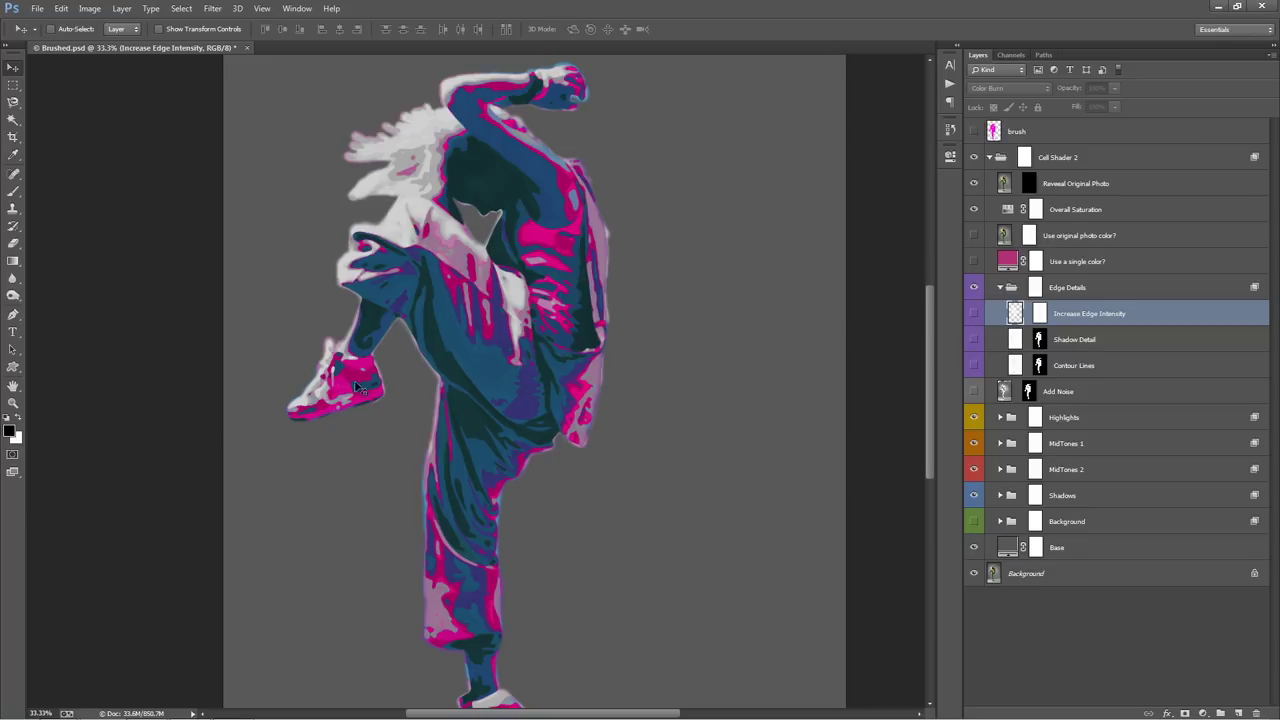
scroll(527, 518, "down", 2)
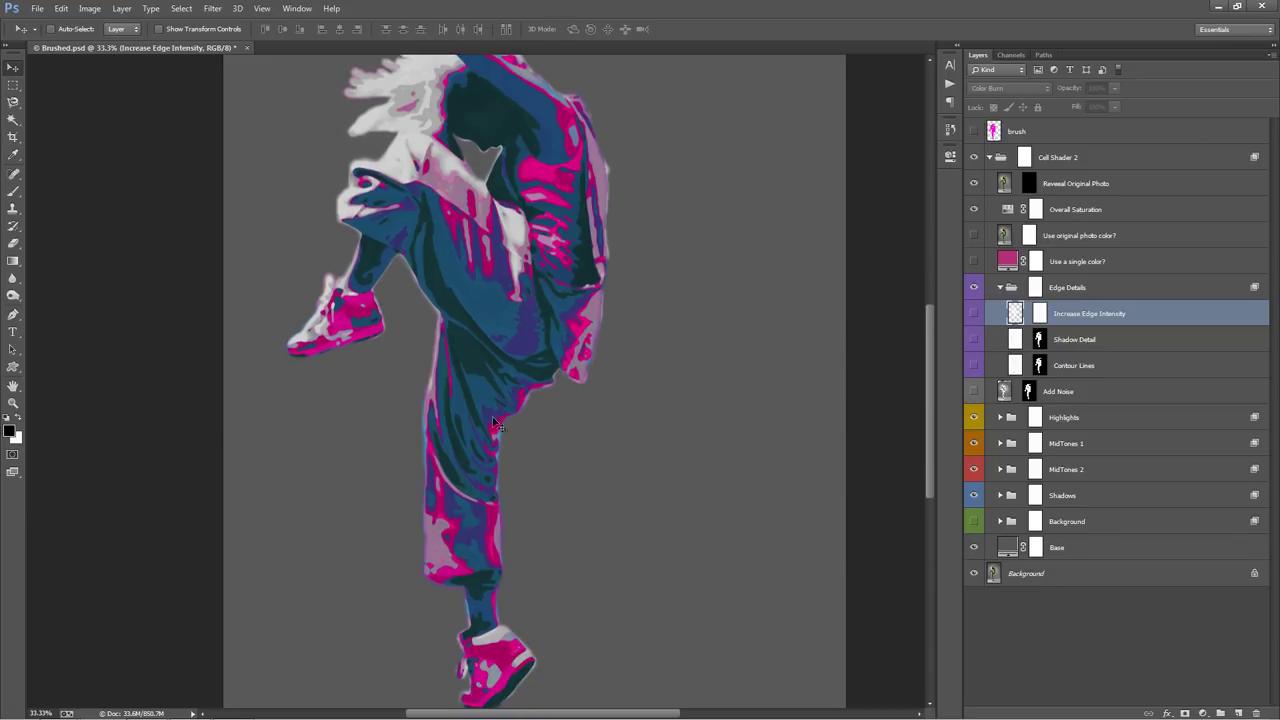
scroll(452, 565, "down", 1)
scroll(535, 375, "up", 1)
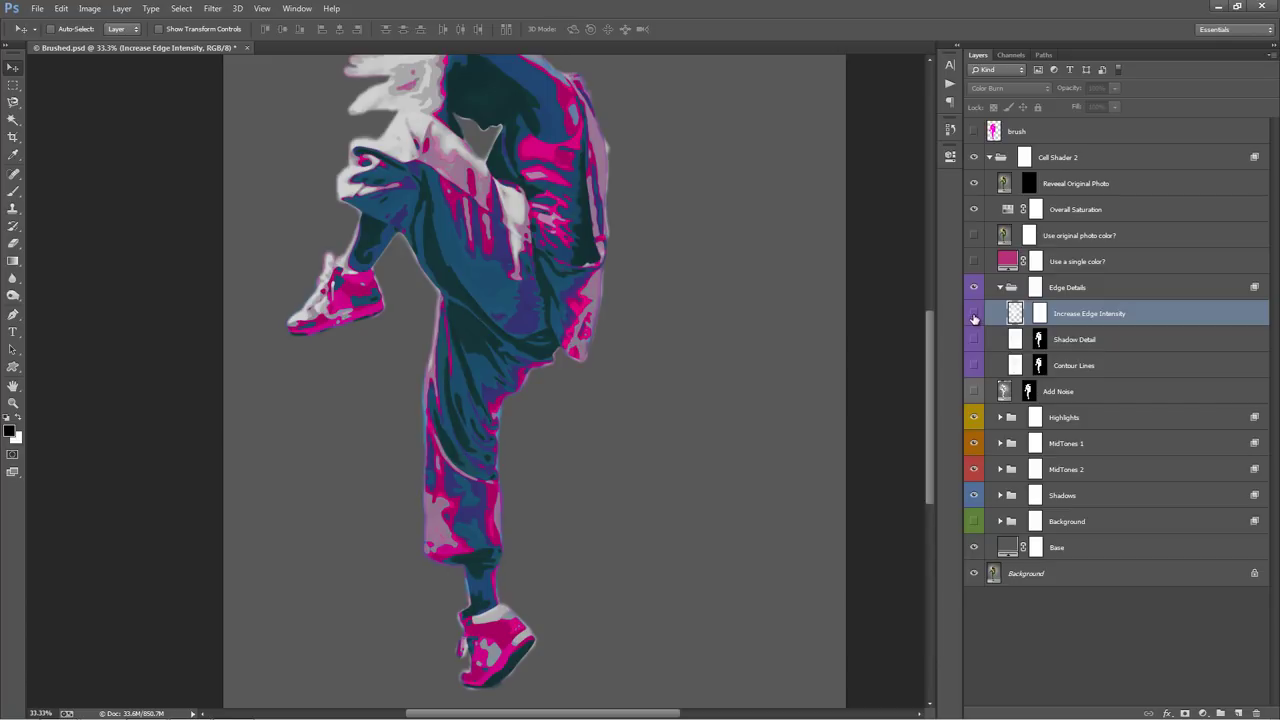
left_click_drag(974, 314, 973, 368)
left_click(974, 348)
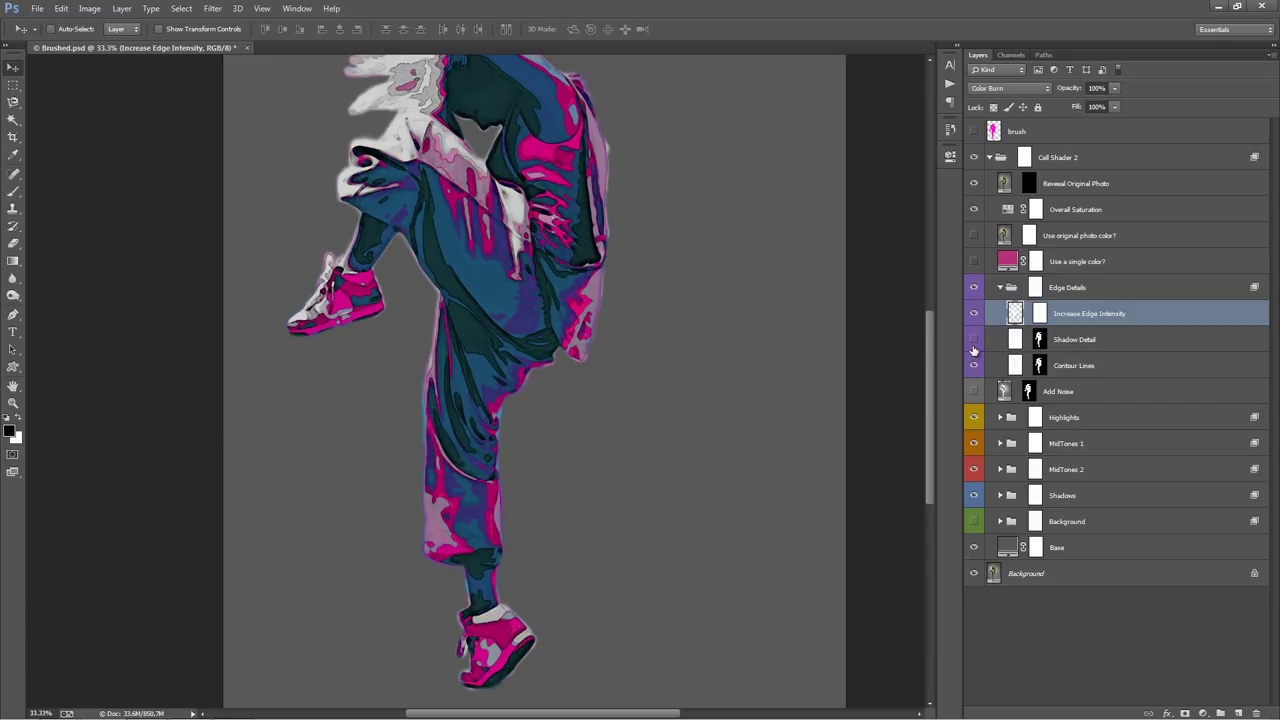
Step: Paint black on the Edge Details group mask with a 200 px brush to remove edges from the standing leg and shoe
double_click(1036, 288)
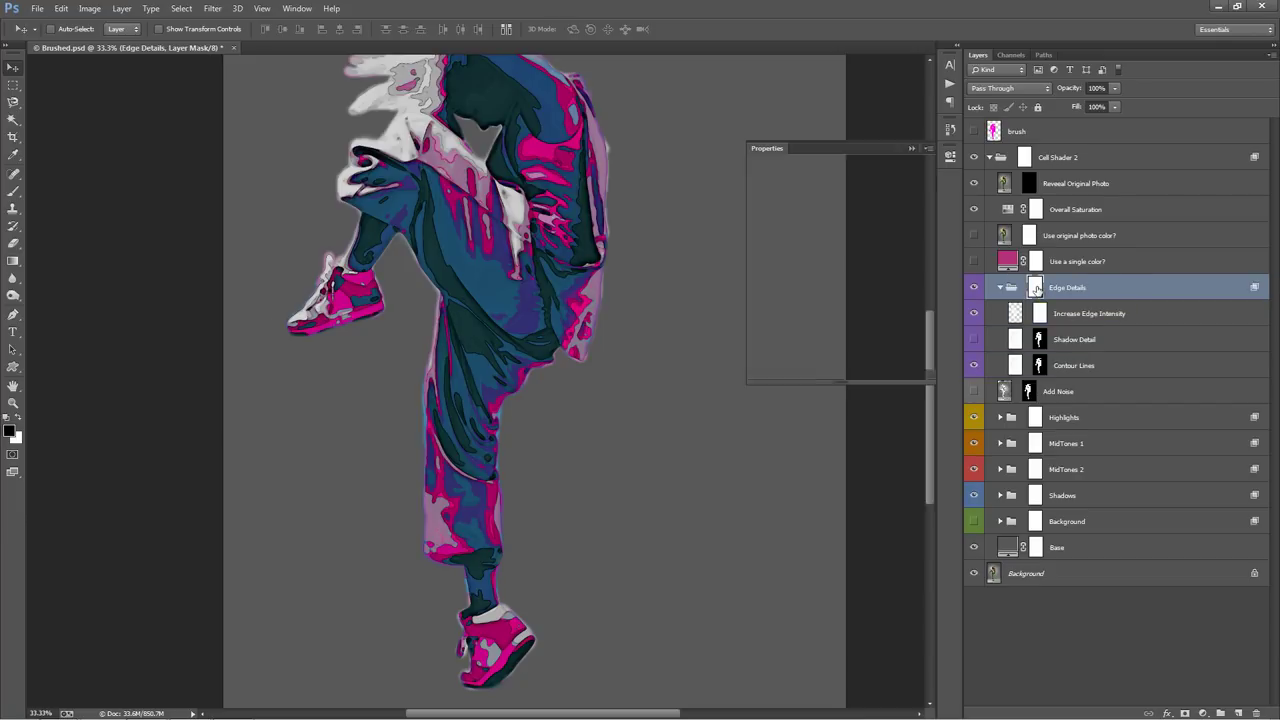
left_click(911, 148)
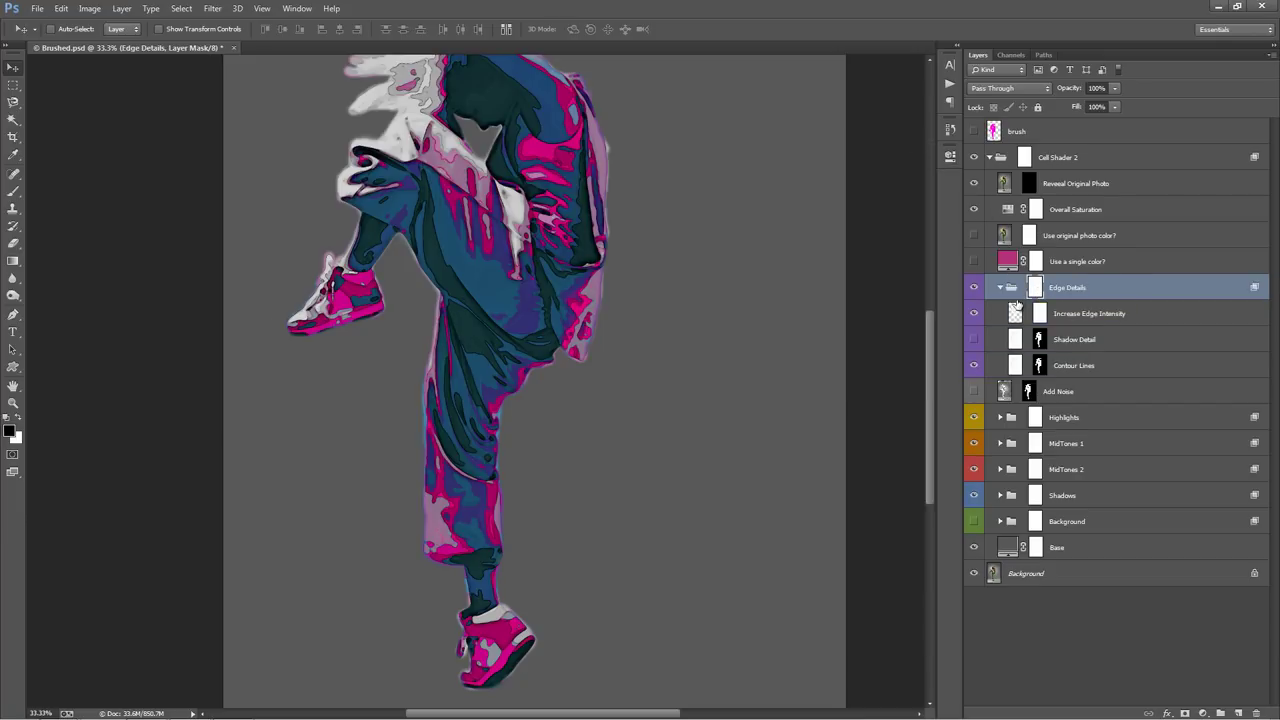
key("b")
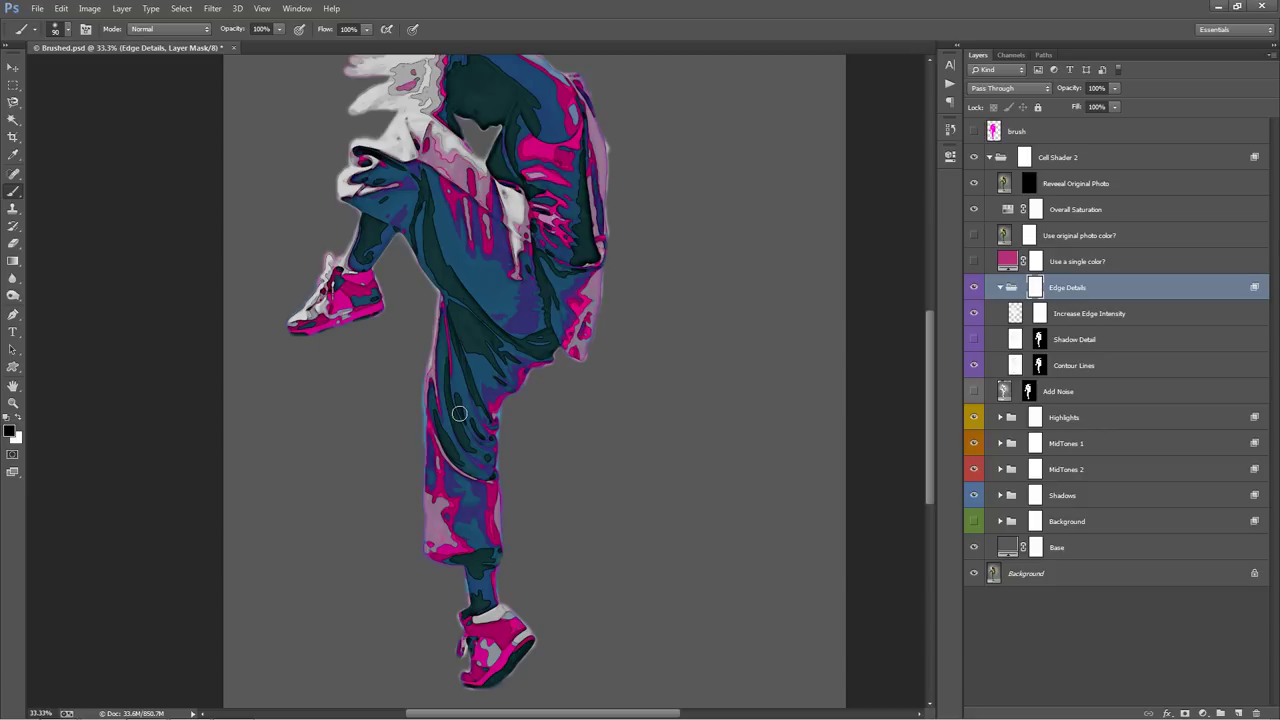
key("bracketright")
key("bracketright")
key("bracketright")
key("bracketright")
key("bracketright")
mouse_move(462, 410)
left_mouse_down()
mouse_move(474, 317)
mouse_move(470, 520)
left_mouse_up()
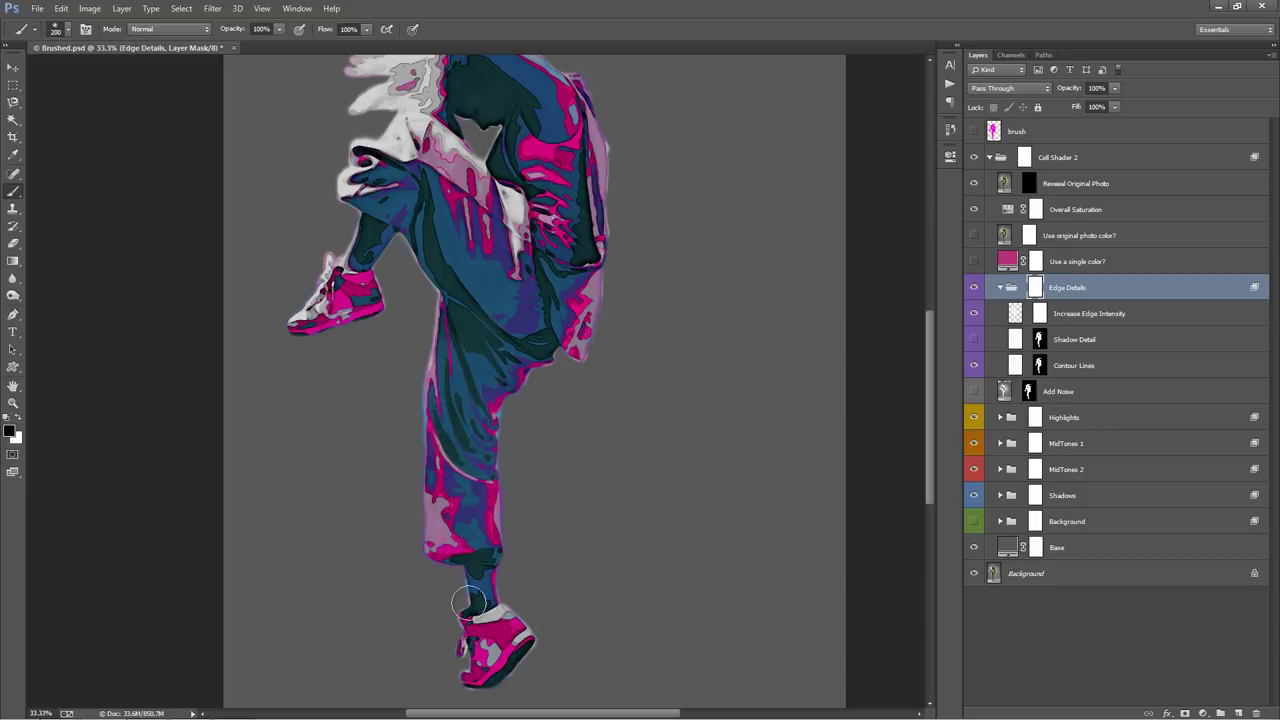
mouse_move(469, 603)
left_mouse_down()
mouse_move(498, 657)
mouse_move(489, 665)
mouse_move(484, 632)
mouse_move(484, 669)
left_mouse_up()
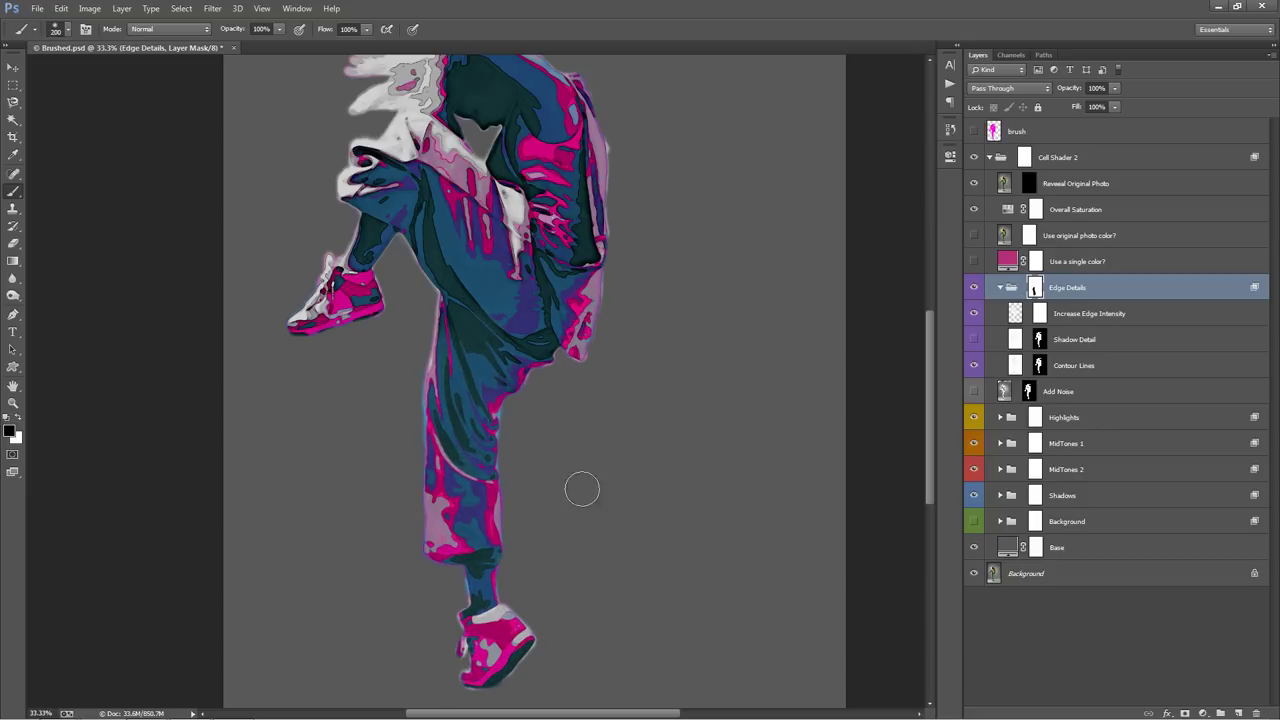
Step: Mask out the edge details on the dancer's raised shoe with the same black brush
scroll(600, 470, "up", 3)
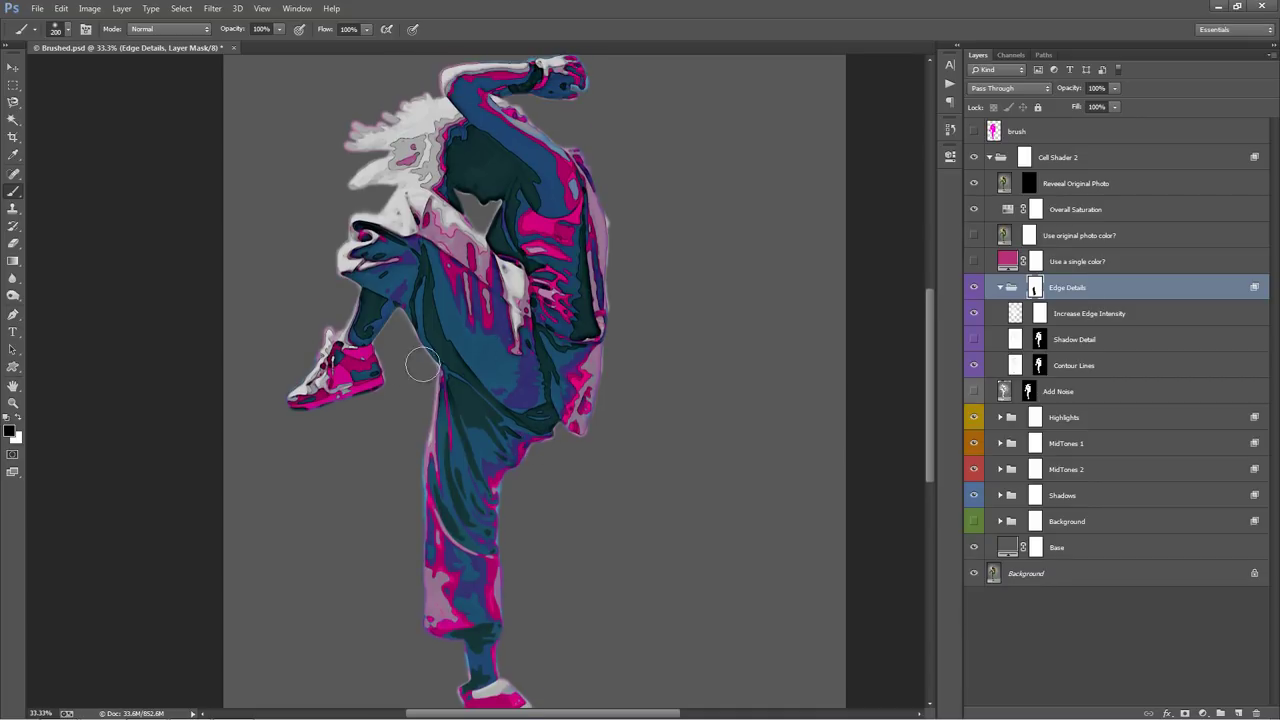
mouse_move(372, 364)
left_mouse_down()
mouse_move(320, 388)
mouse_move(362, 378)
left_mouse_up()
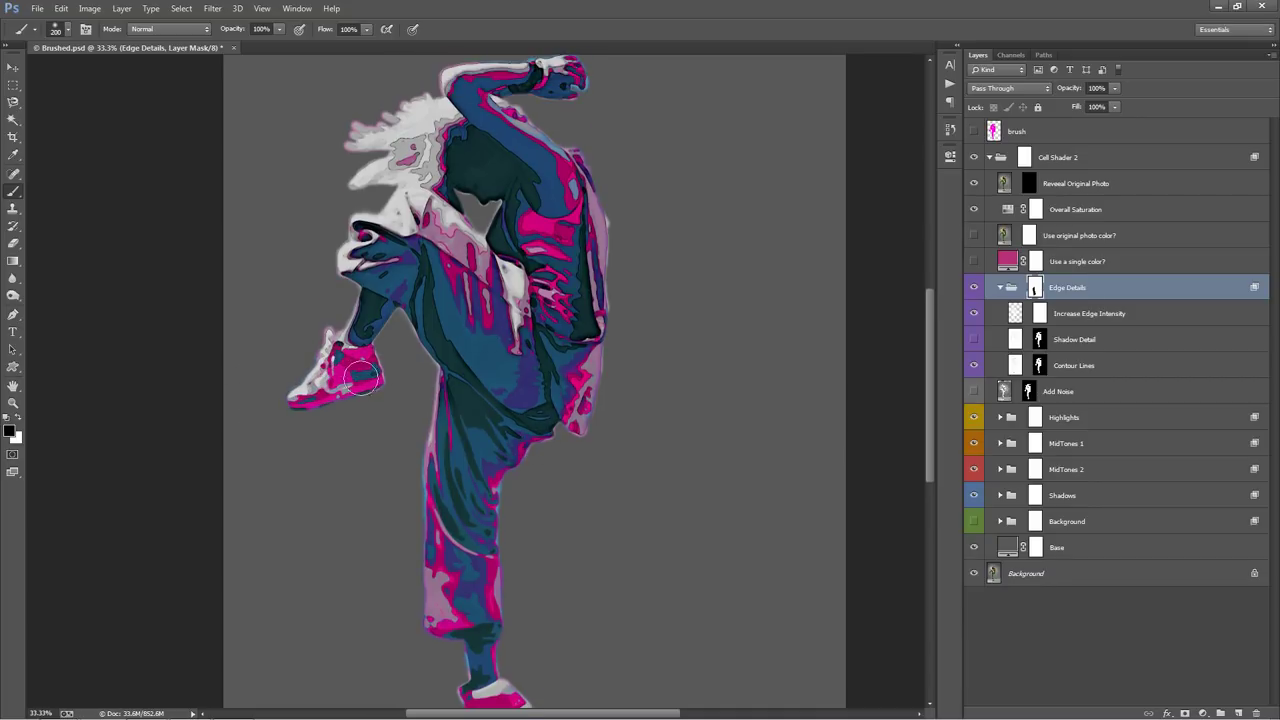
key("v")
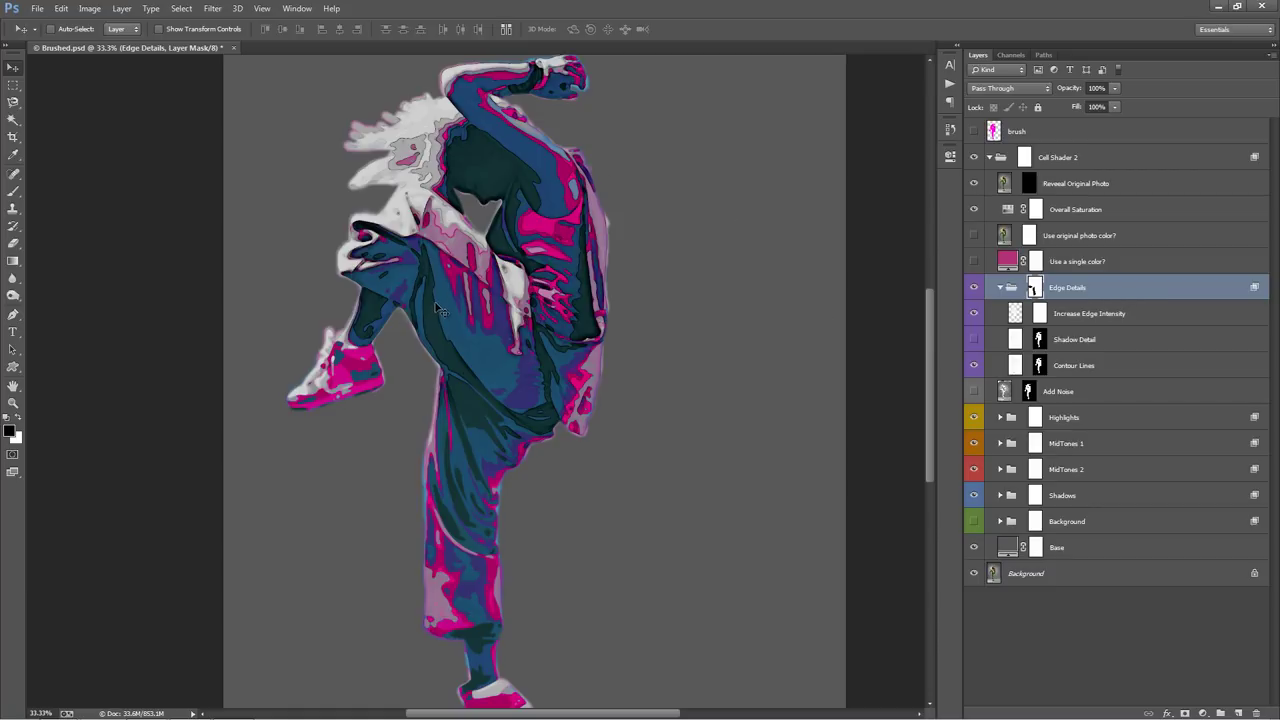
Step: Set the Edge Details group's opacity to 94% and collapse the group
left_click(1155, 298)
scroll(566, 266, "up", 1)
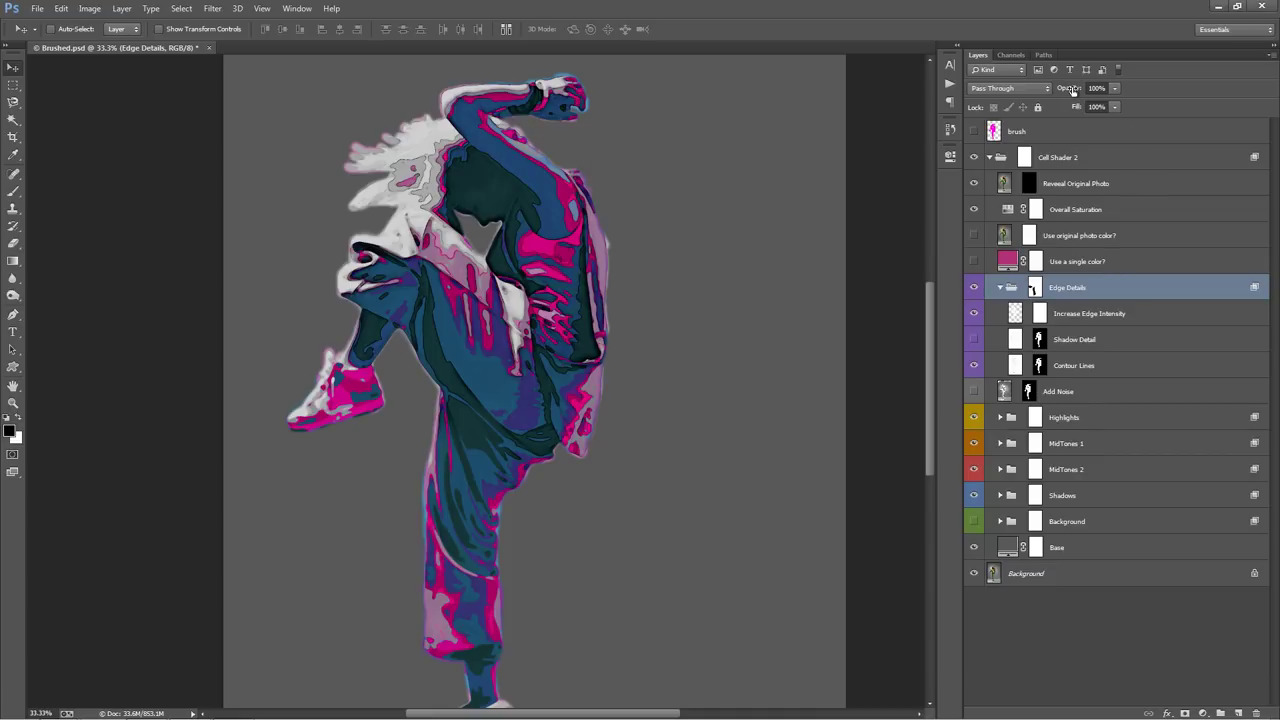
left_click_drag(1072, 89, 1044, 93)
scroll(760, 194, "down", 1)
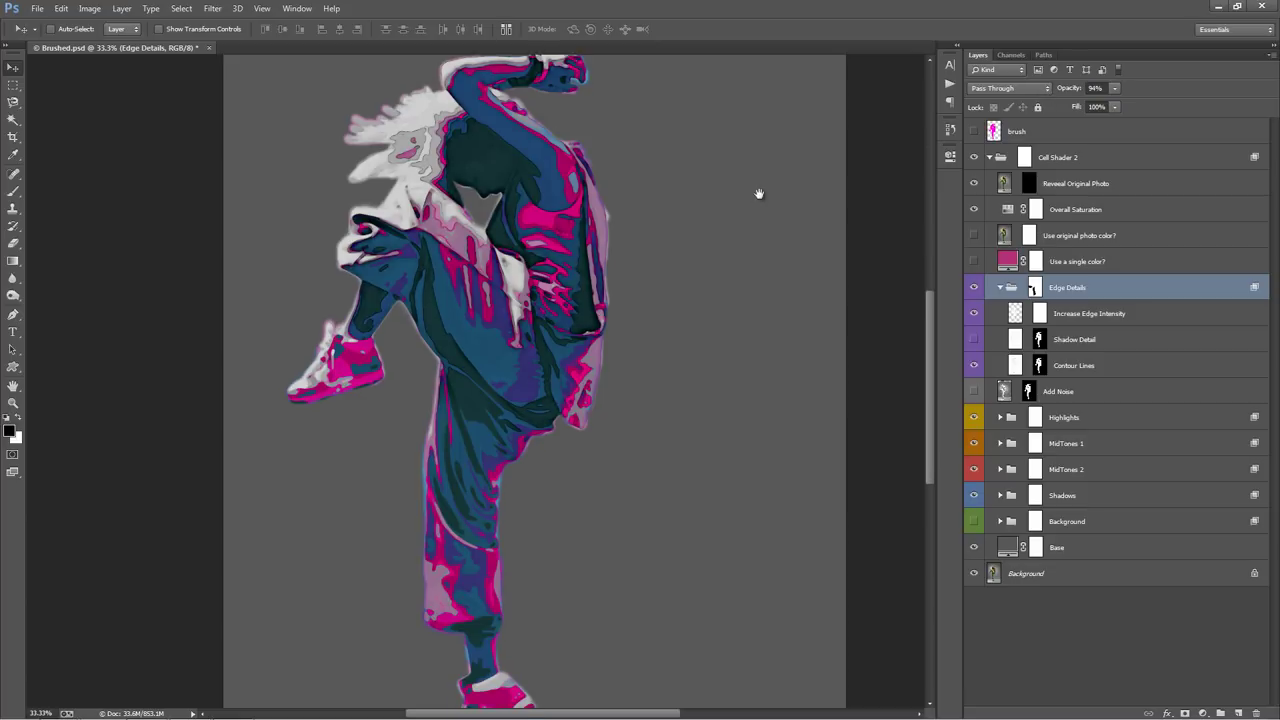
left_click(1001, 288)
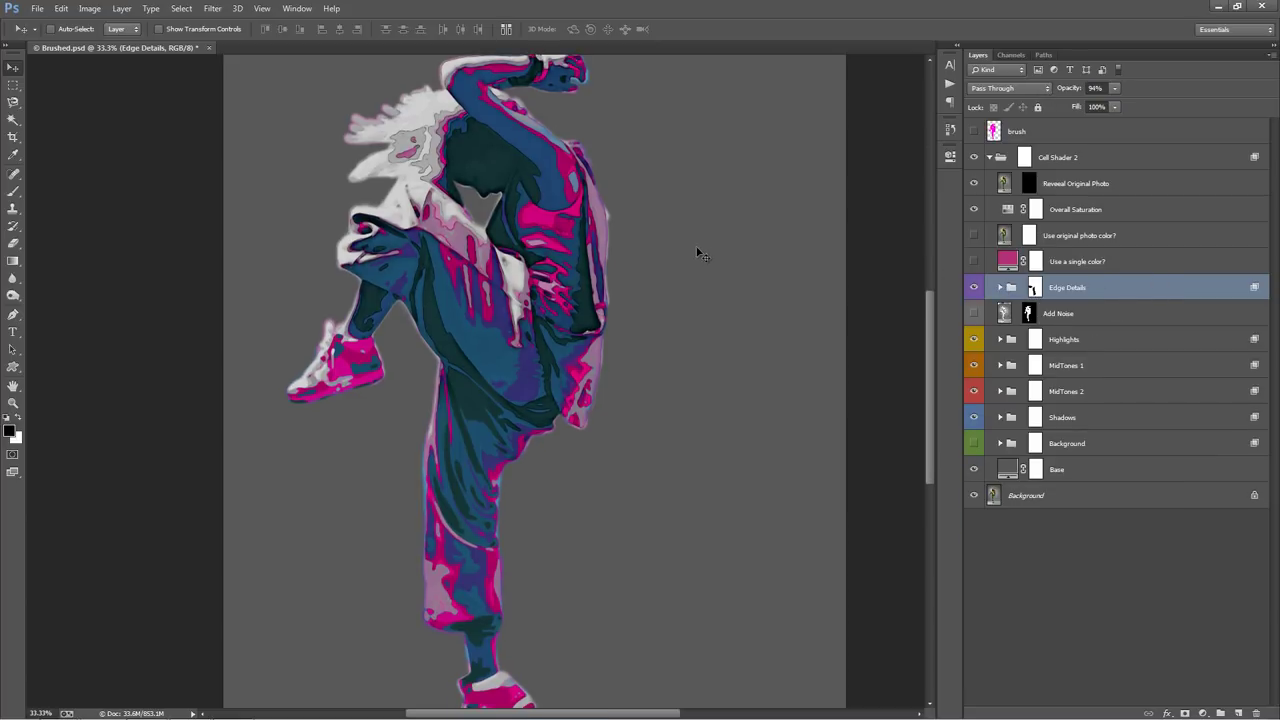
scroll(600, 224, "up", 1)
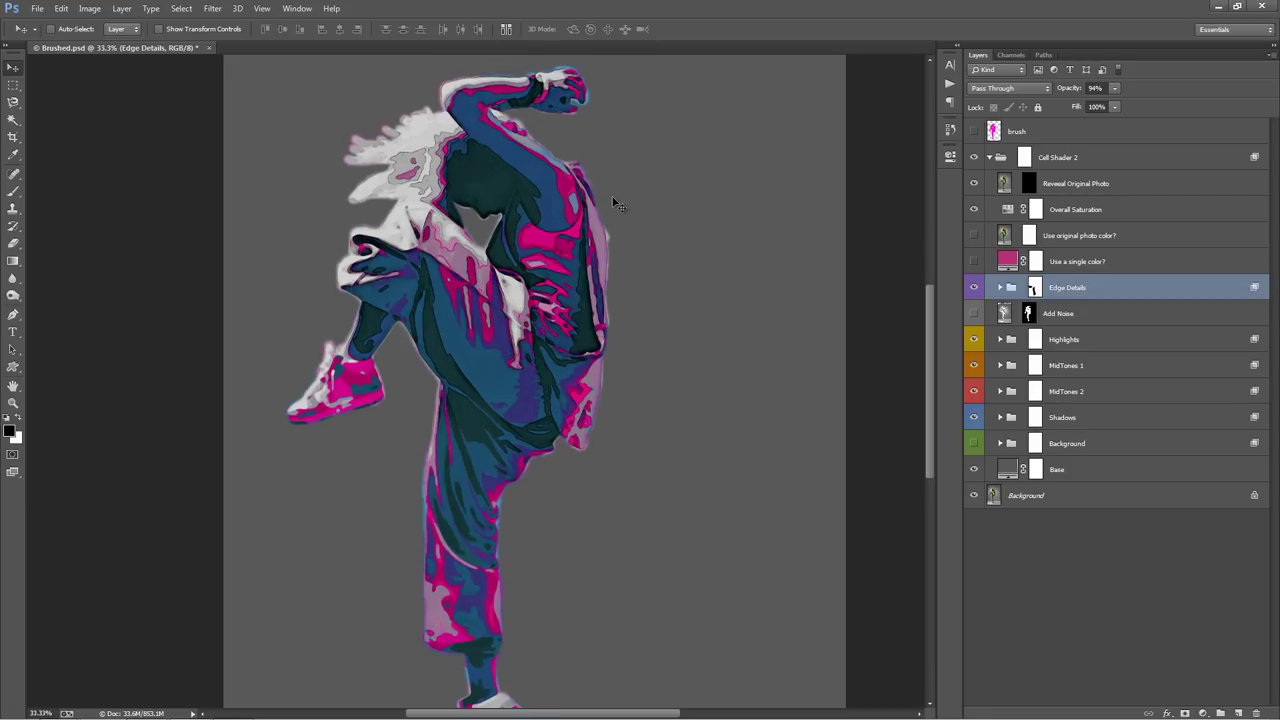
scroll(617, 204, "down", 2)
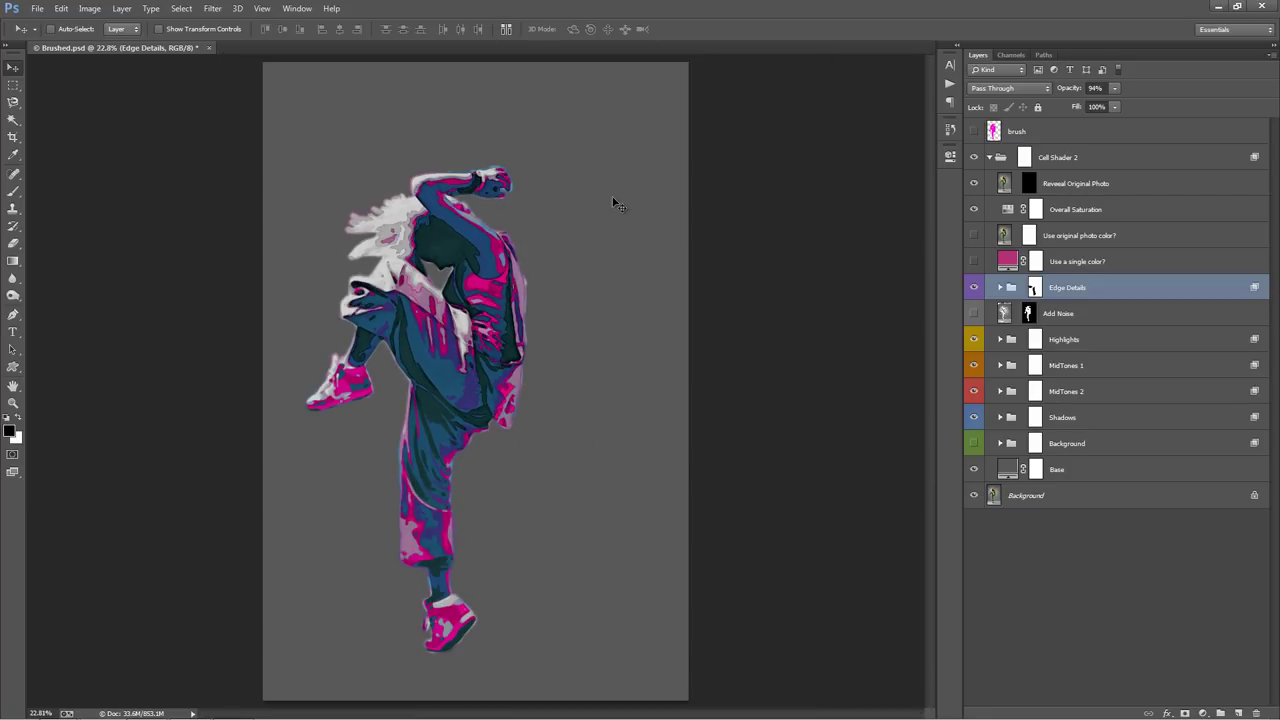
Step: Expand the MidTones 1 group and select its m1_2 layer
scroll(544, 302, "up", 1)
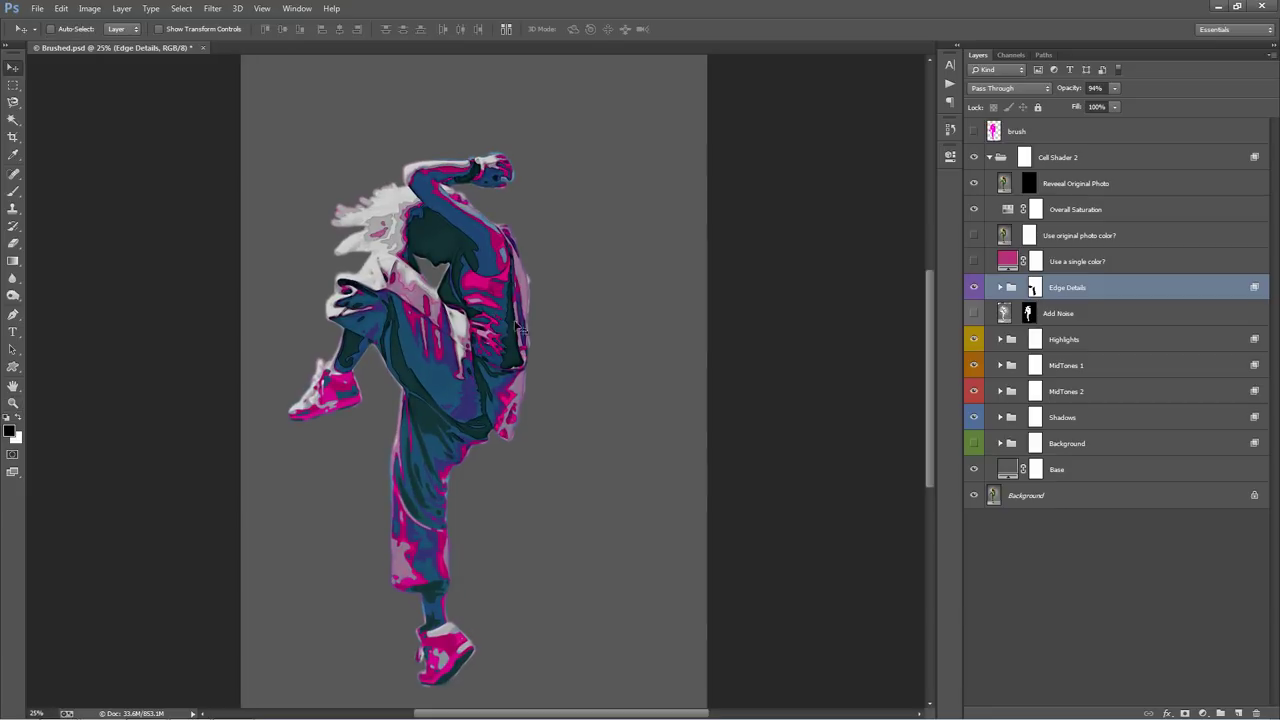
left_click(1096, 367)
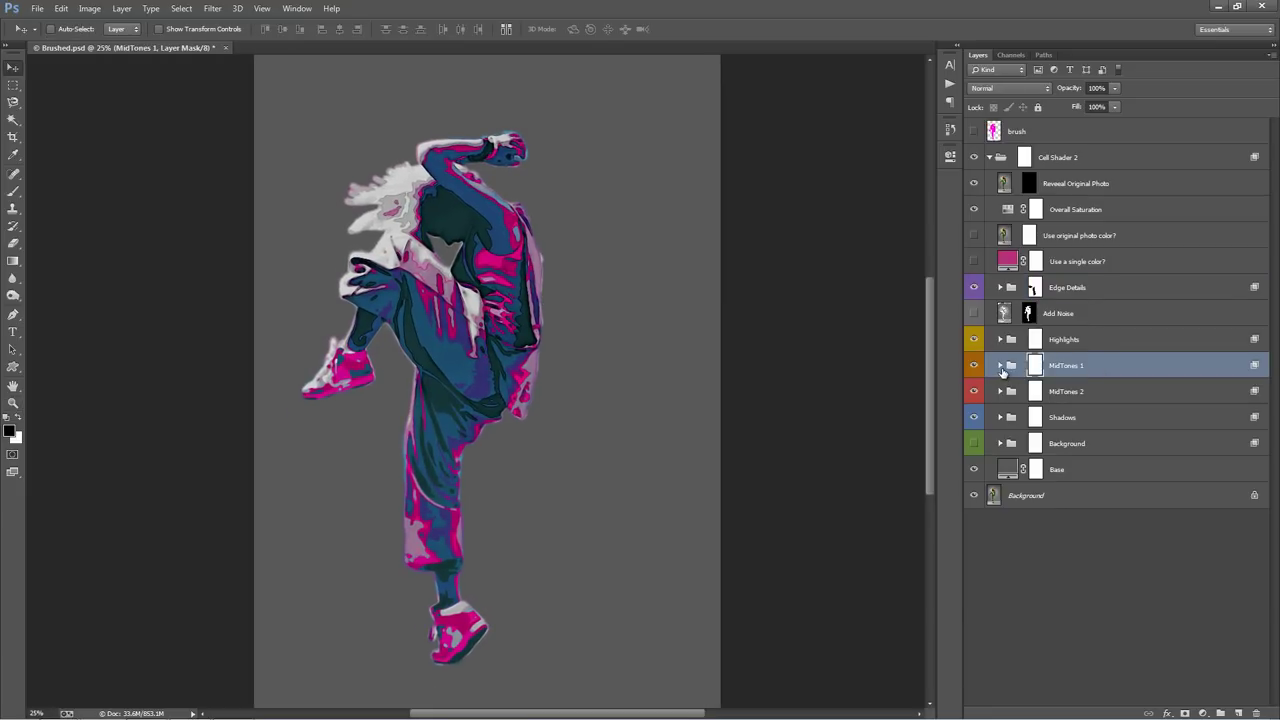
left_click(1000, 366)
left_click(1000, 366)
left_click(1000, 366)
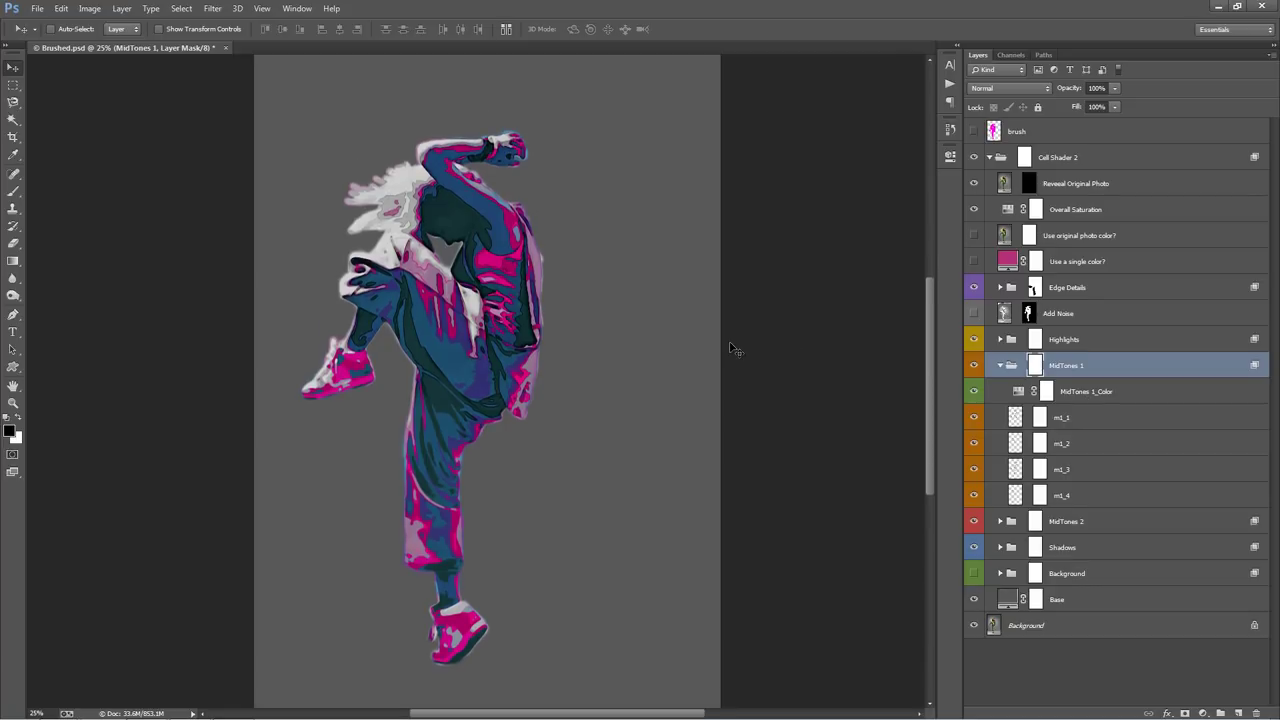
left_click_drag(686, 337, 731, 334)
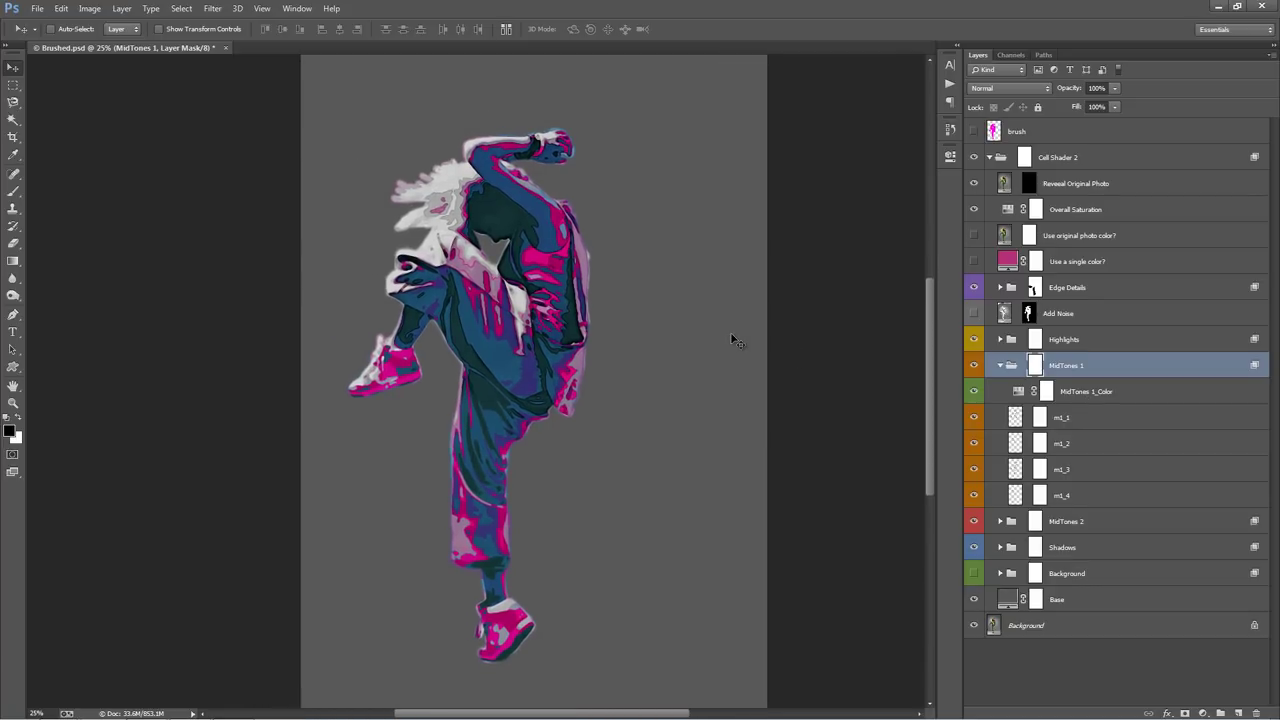
left_click(1091, 423)
left_click(1100, 443)
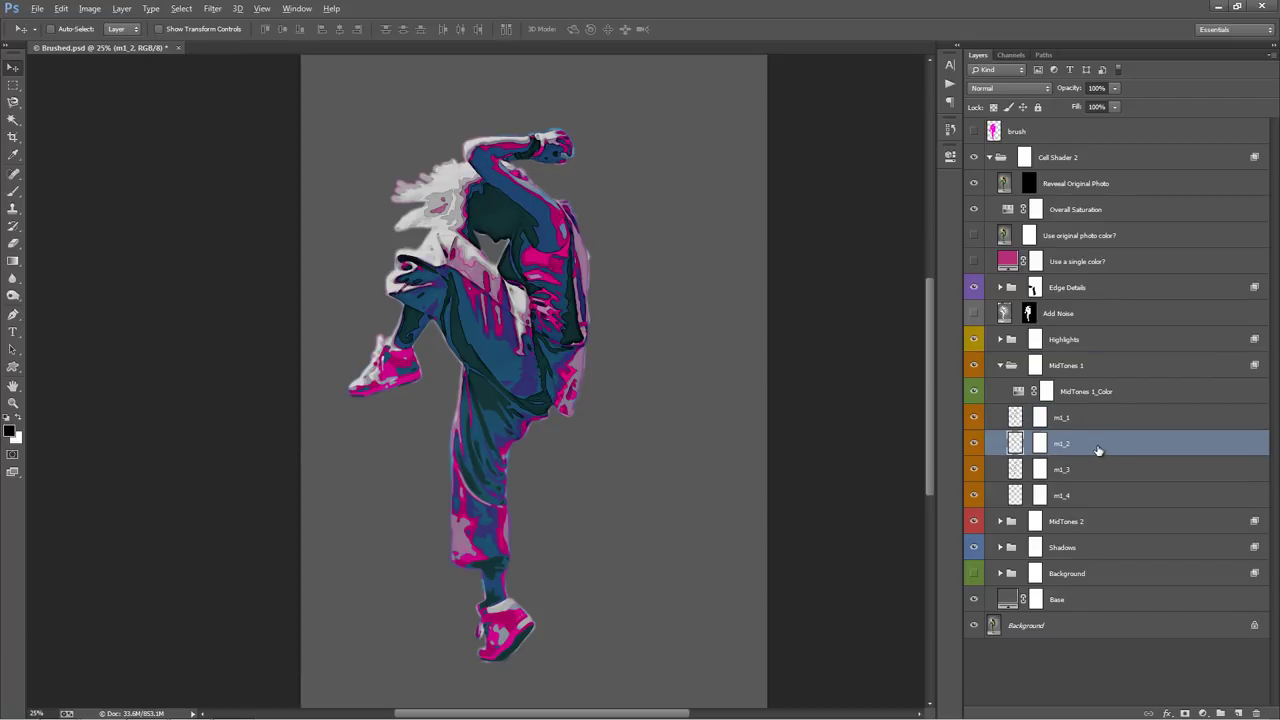
Step: Duplicate layer m1_2 and offset the copy by about 0.47 cm horizontally and 0.64 cm vertically, up and to the right
left_click_drag(1098, 448, 1105, 473)
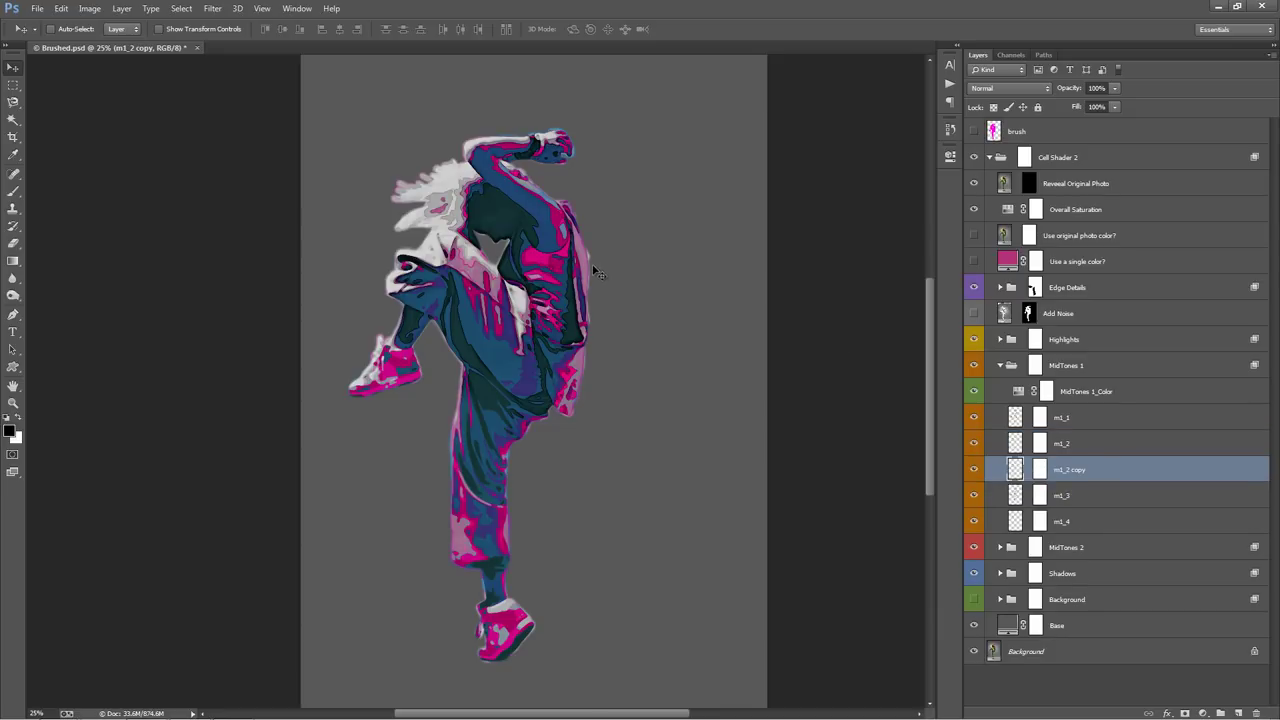
mouse_move(578, 283)
left_mouse_down()
mouse_move(591, 226)
mouse_move(588, 262)
left_mouse_up()
key("ctrl+z")
left_click_drag(1146, 469, 1097, 458)
left_click_drag(645, 315, 654, 301)
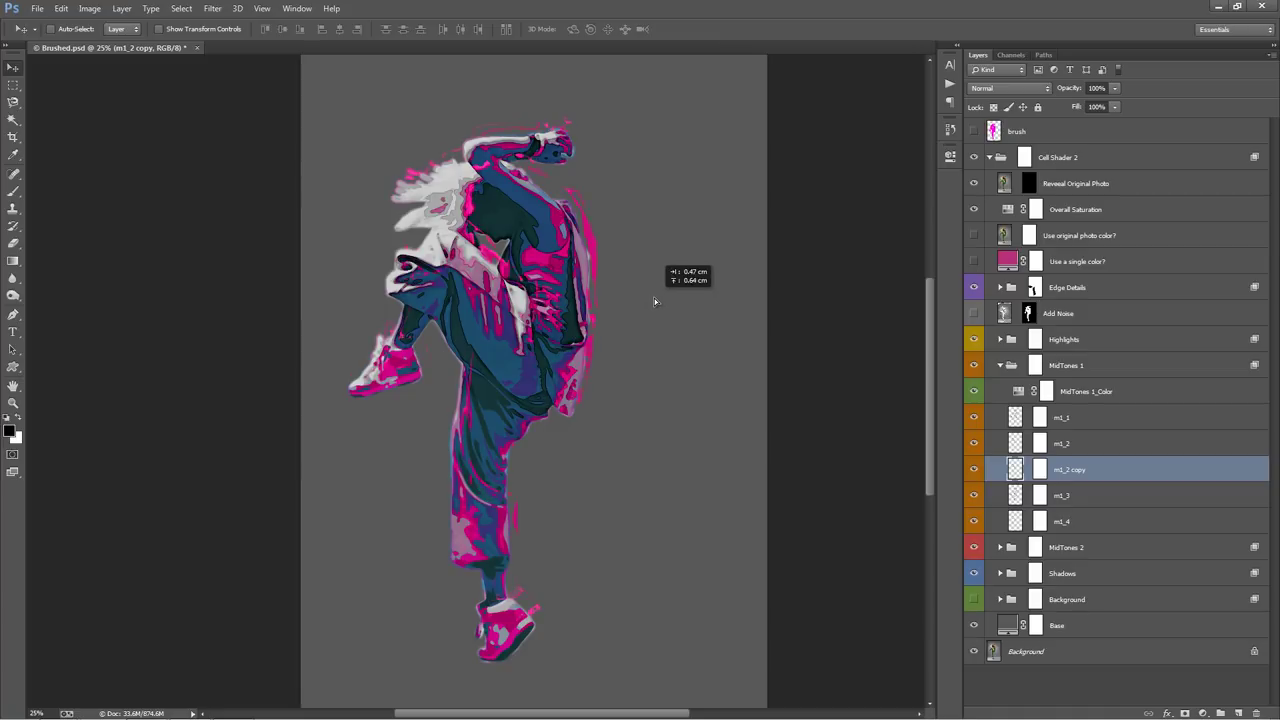
Step: Duplicate layers m1_4 and m1_1 and offset each copy slightly from the dancer's figure
left_click_drag(1104, 519, 1102, 530)
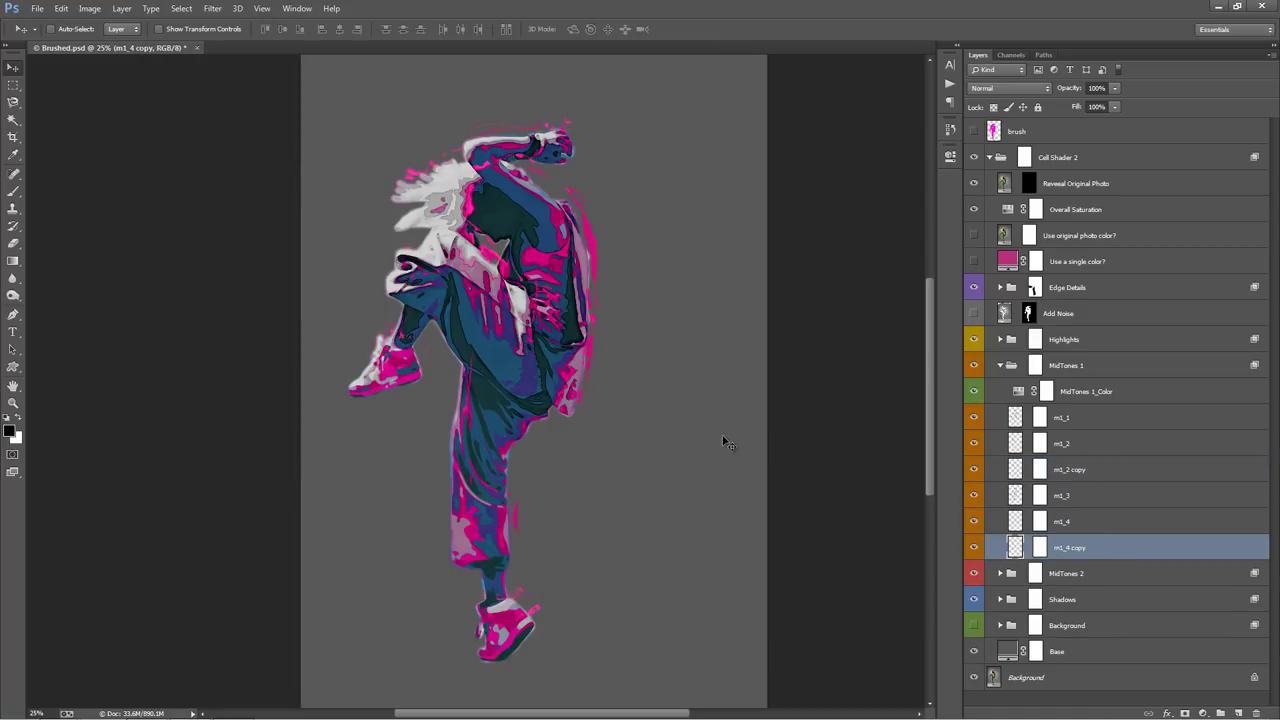
left_click_drag(722, 436, 711, 445)
mouse_move(1100, 422)
left_mouse_down()
mouse_move(1122, 434)
mouse_move(1110, 433)
left_mouse_up()
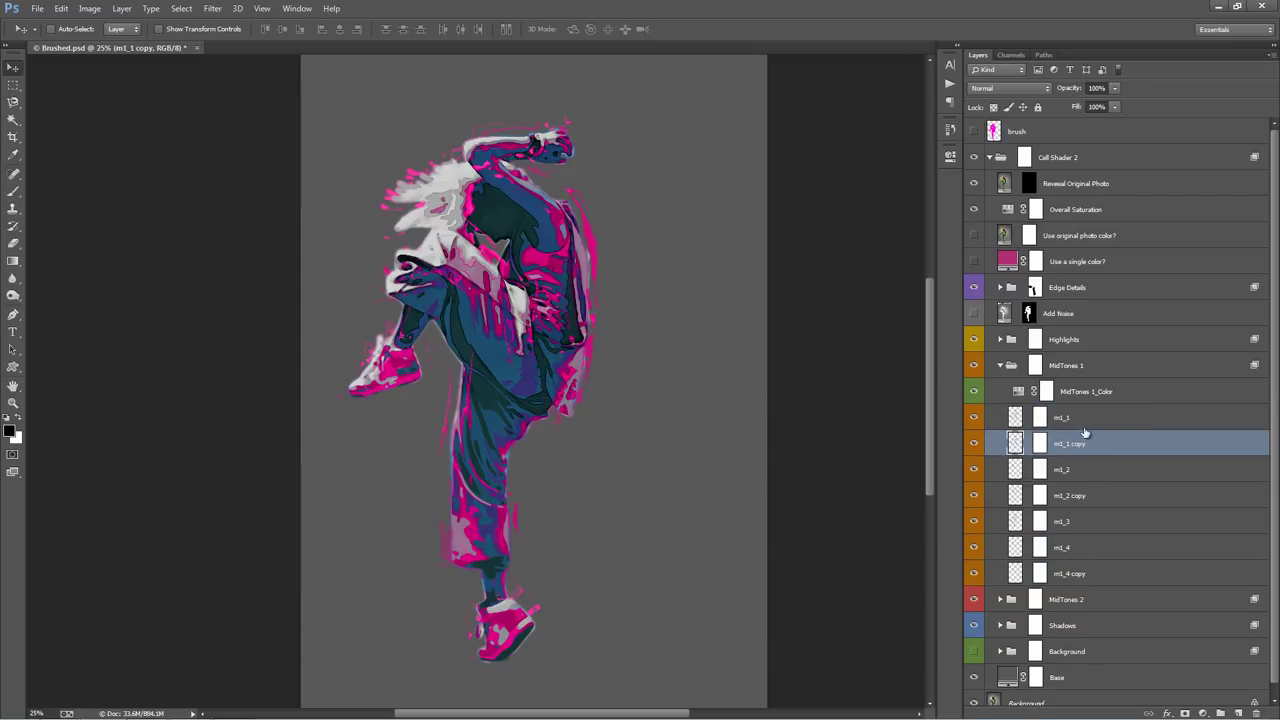
left_click_drag(606, 323, 649, 306)
Step: Delete the duplicated m1_1, m1_2 and m1_4 layers from the MidTones 1 group
key("Delete")
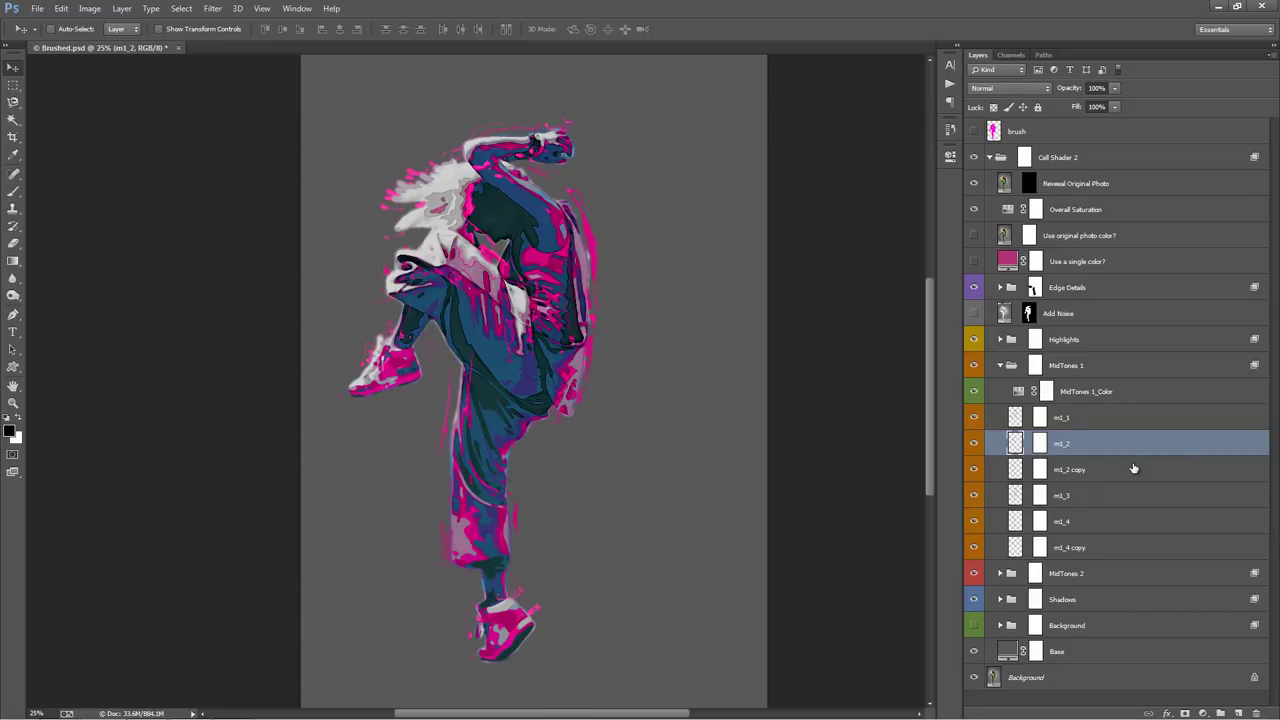
left_click(1130, 468)
key("Delete")
left_click(1106, 519)
key("Delete")
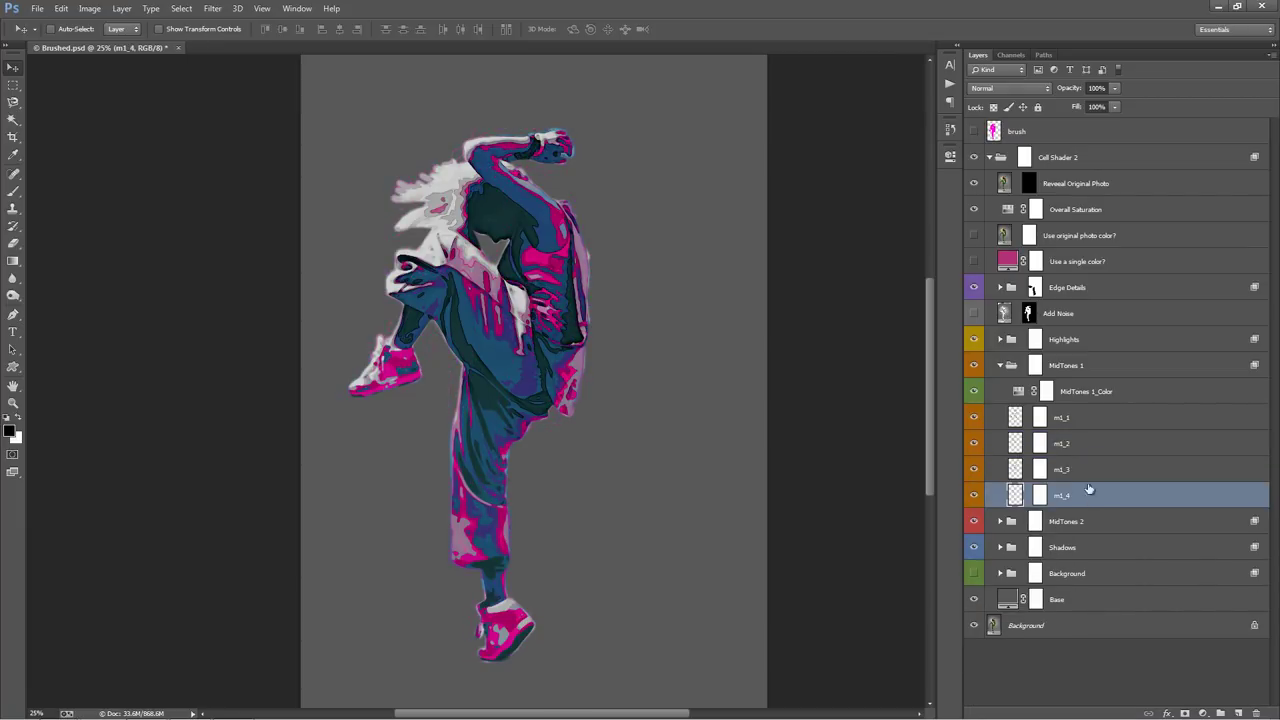
Step: Duplicate layer m1_2 and shift the copy slightly up and to the right of the dancer
left_click(1078, 460)
left_click(1070, 445)
key("ctrl+j")
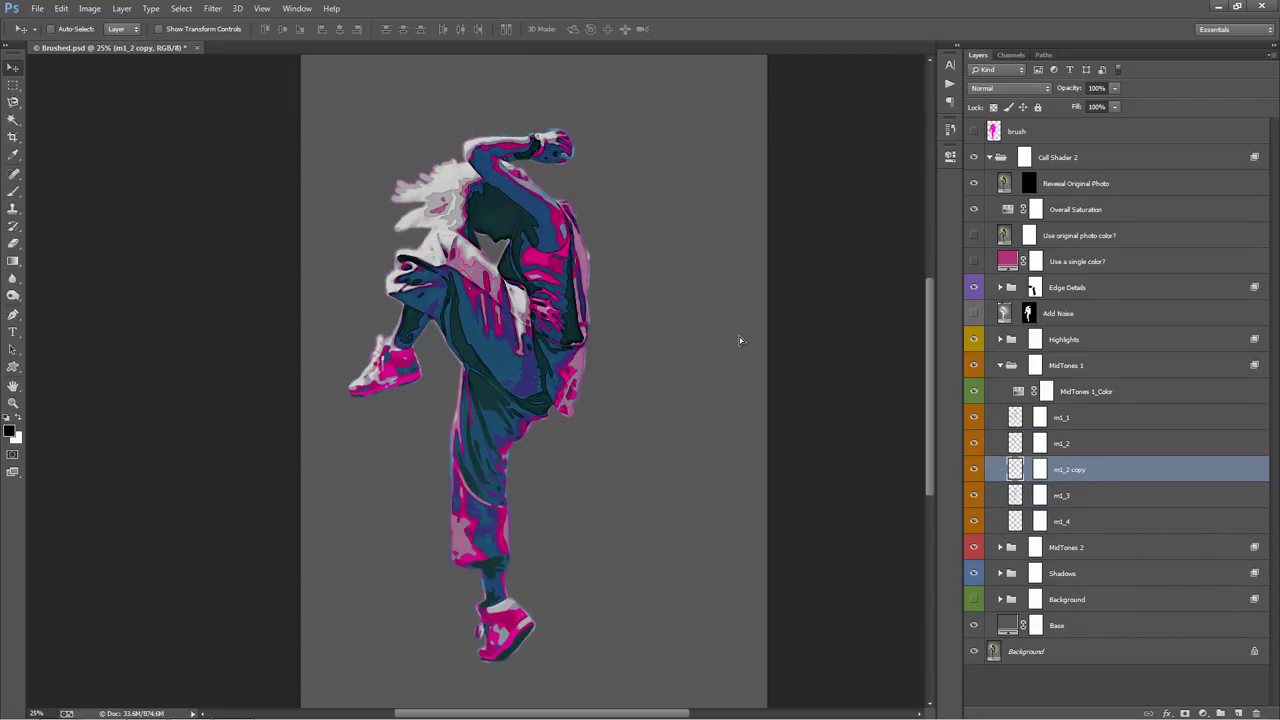
left_click_drag(740, 340, 744, 335)
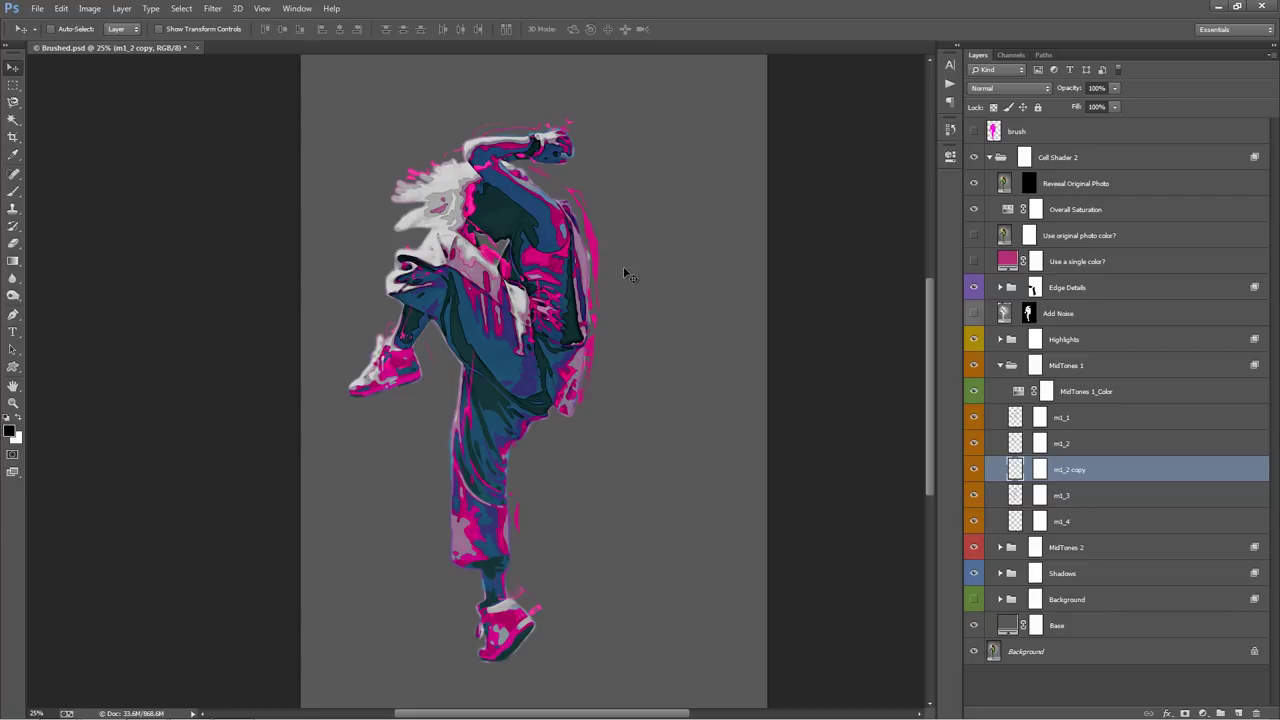
Step: Erase the stray pink patches near the dancer's neck and collar on the m1_2 copy with a 90 px eraser
key("e")
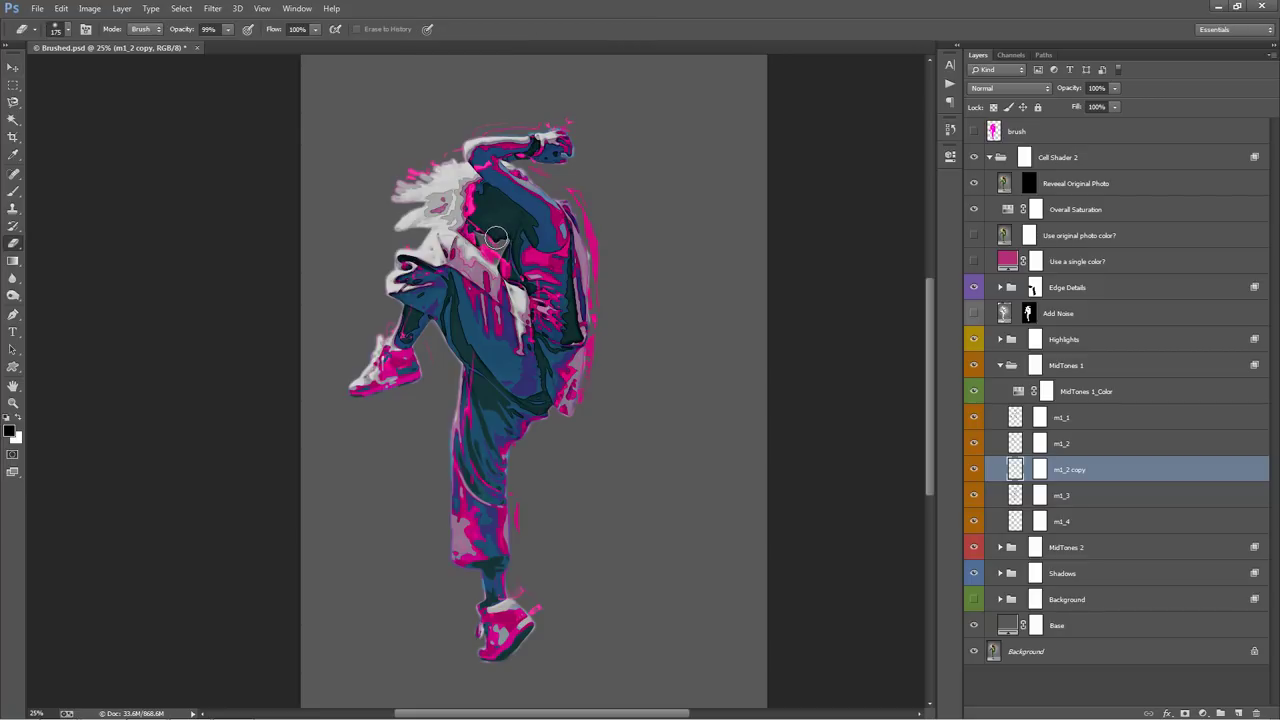
key("bracketleft")
key("bracketleft")
key("bracketleft")
key("bracketleft")
key("bracketleft")
key("bracketleft")
key("bracketleft")
key("bracketleft")
Step: Duplicate layer m1_4 and shift the copy slightly down and to the left of the dancer
left_click(1092, 522)
key("ctrl+j")
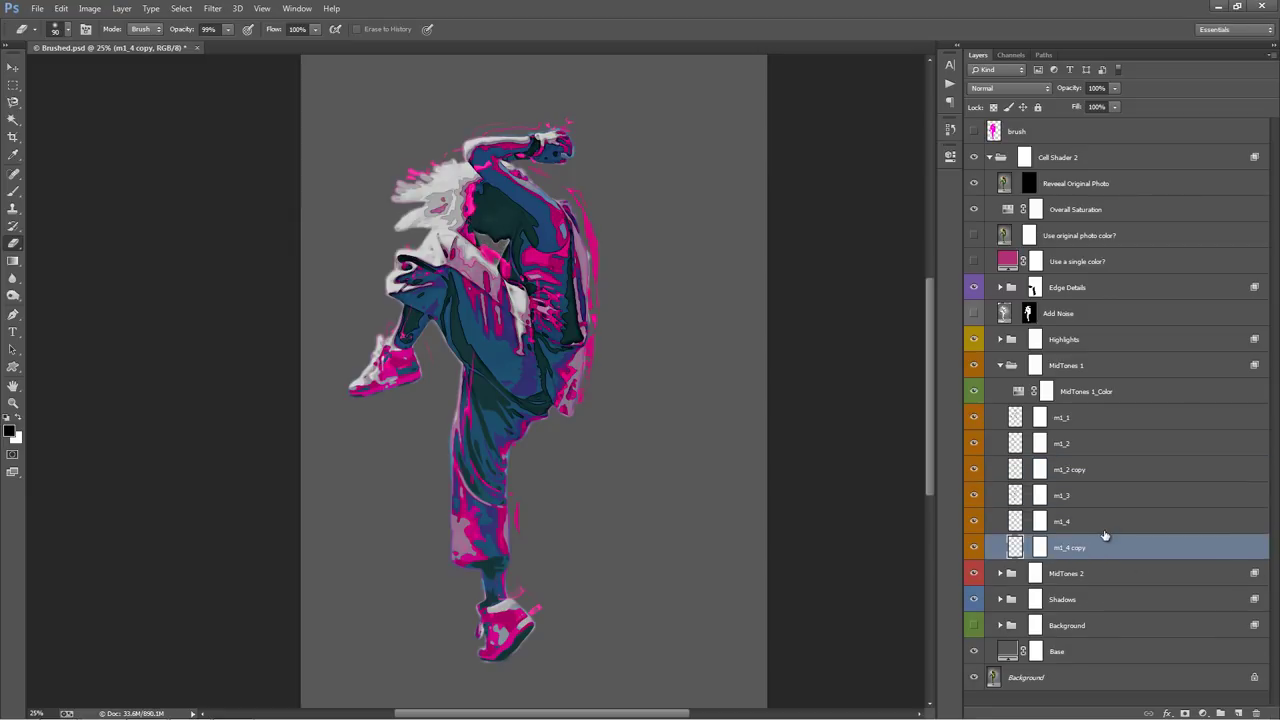
key("v")
left_click_drag(806, 429, 787, 441)
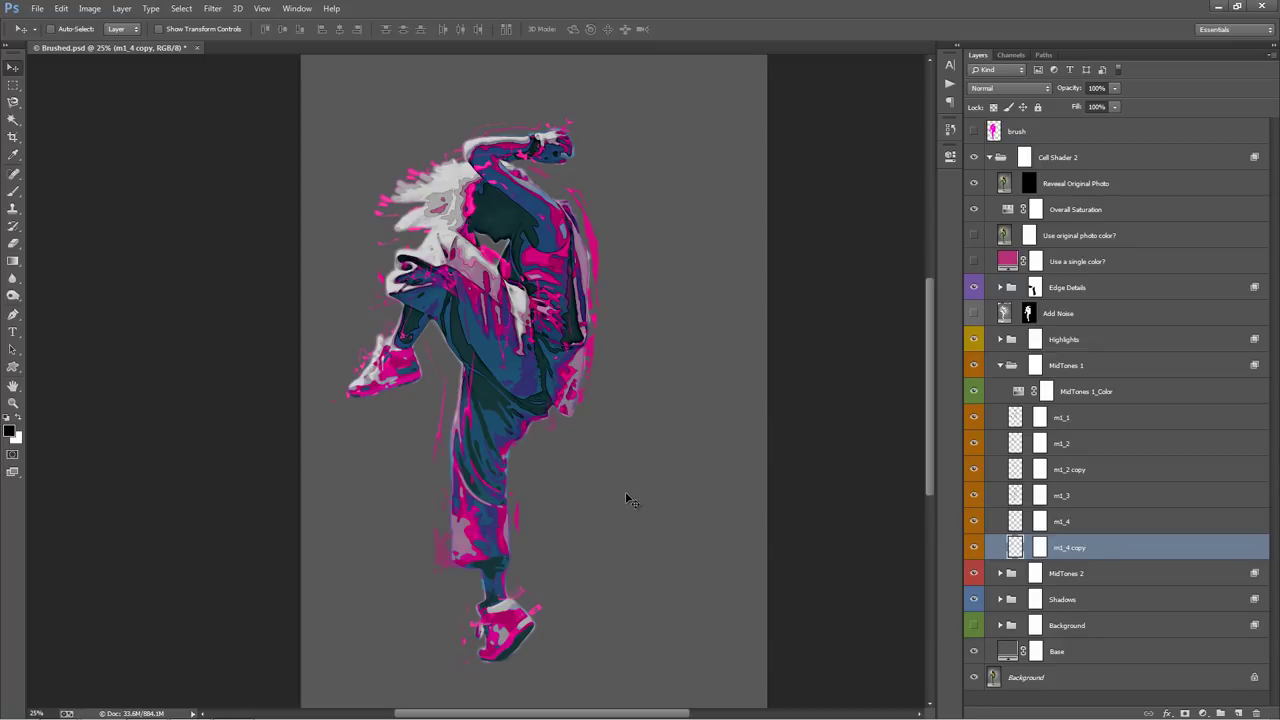
Step: Erase the stray patch beside the standing leg's trouser cuff on the m1_4 copy with a 150 px eraser
key("e")
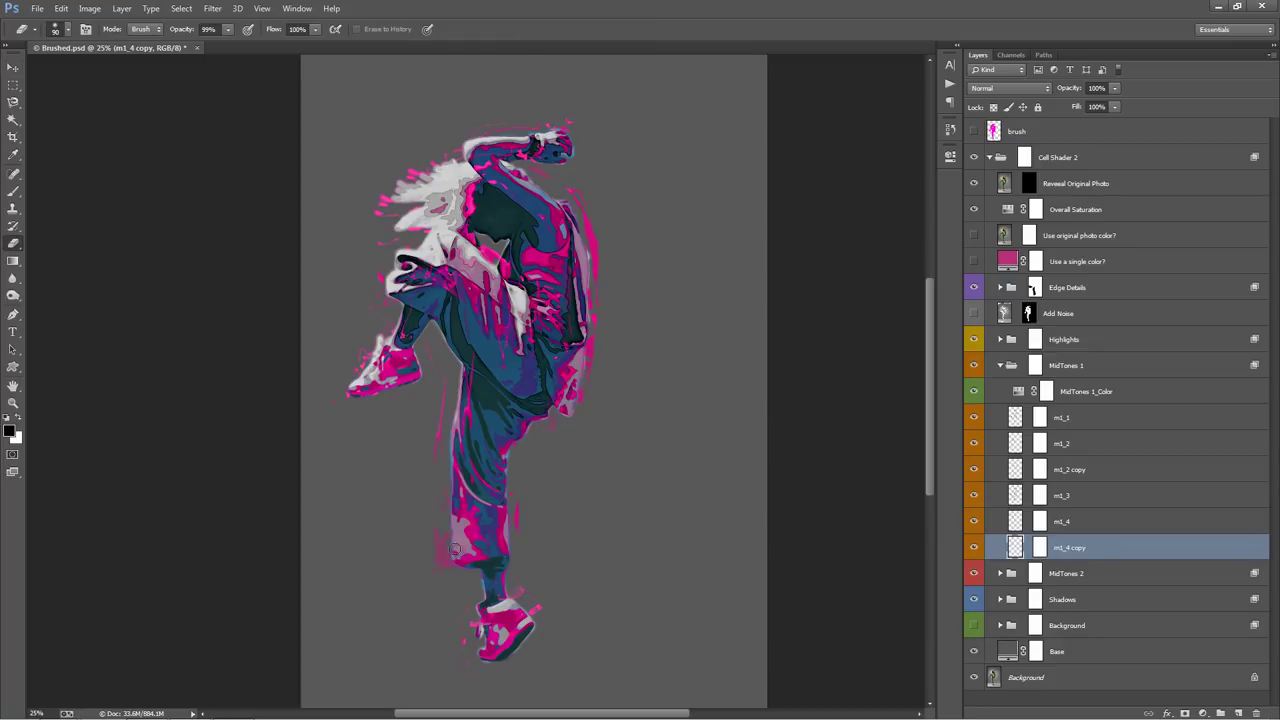
key("bracketright")
key("bracketright")
key("bracketright")
mouse_move(449, 542)
left_mouse_down()
mouse_move(428, 537)
mouse_move(440, 548)
left_mouse_up()
Step: Switch back to the Move tool and expand the MidTones 2 group to show its layers
key("v")
left_click(1182, 446)
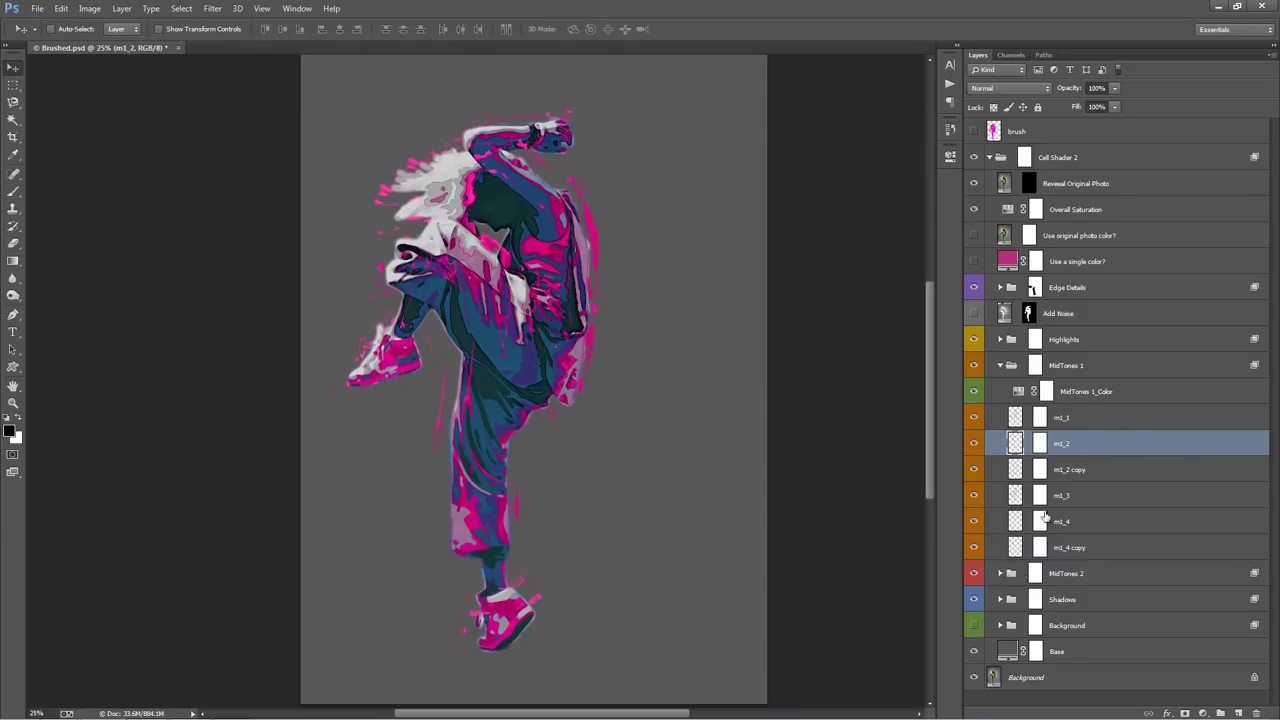
left_click(1000, 573)
scroll(1083, 451, "down", 3)
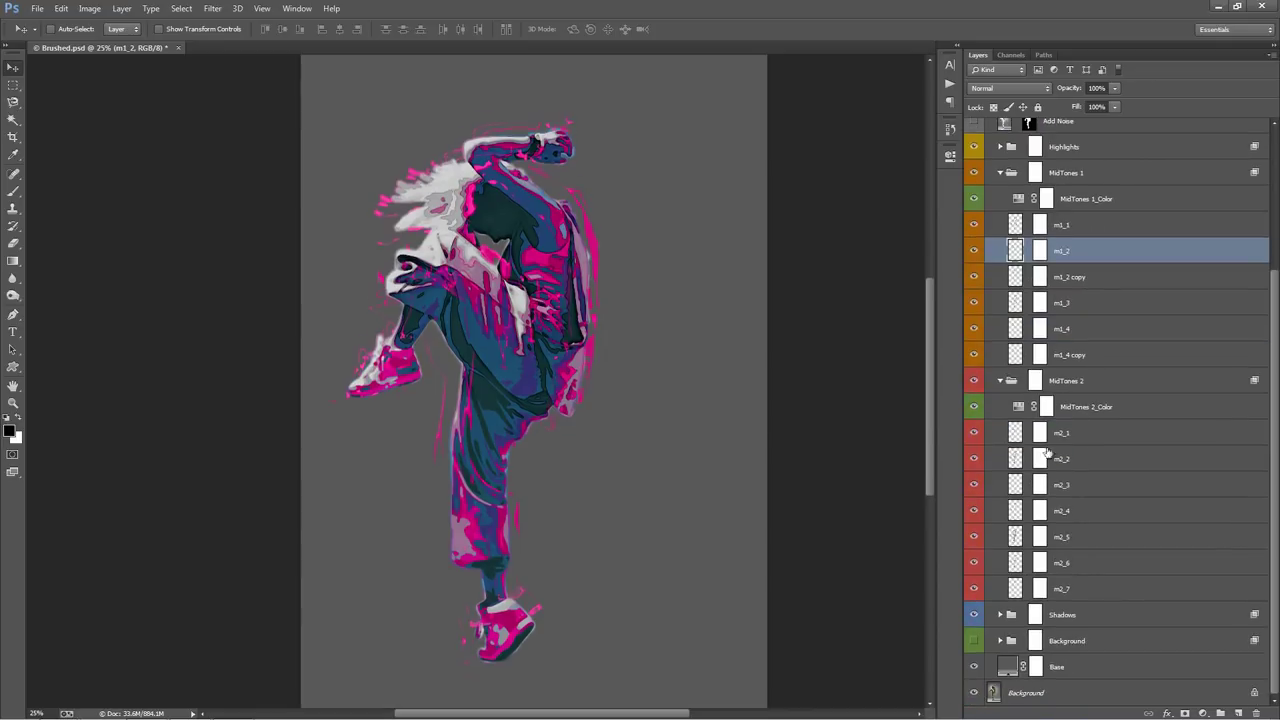
Step: Try duplicating layer m2_2 and shifting the copy up and to the right, and undo it
left_click(1090, 458)
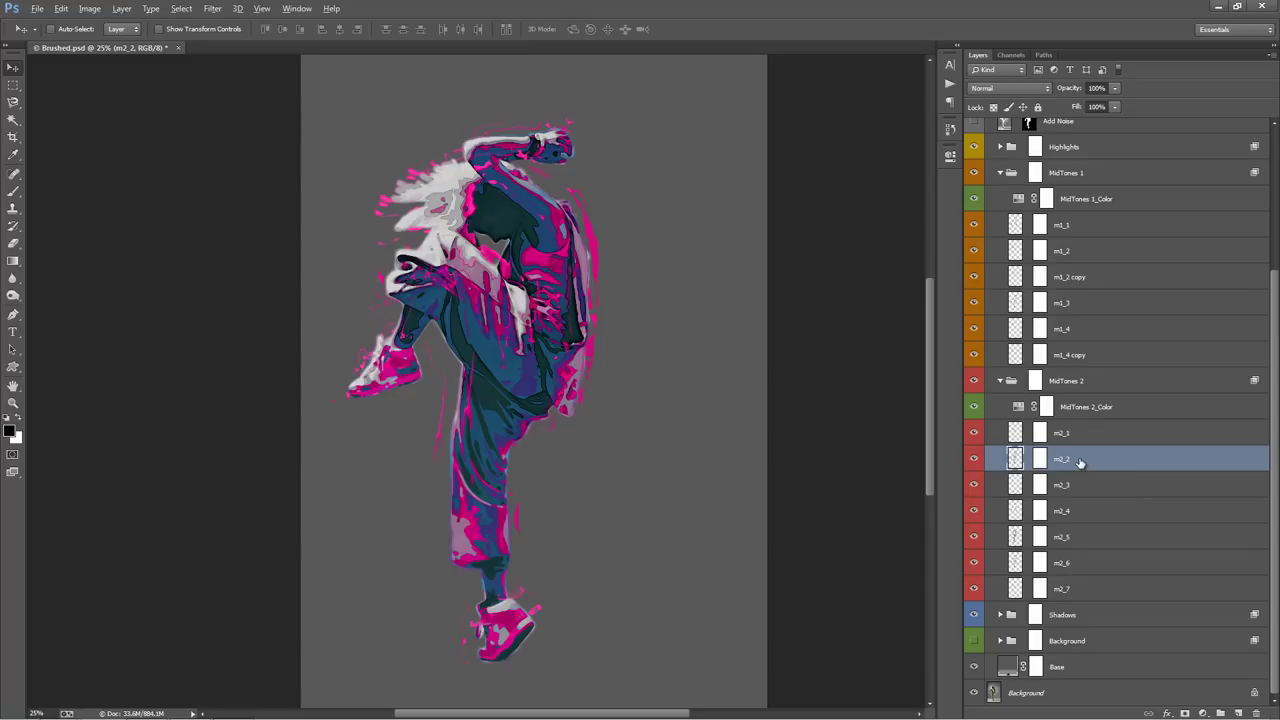
key("ctrl+j")
left_click_drag(668, 334, 692, 321)
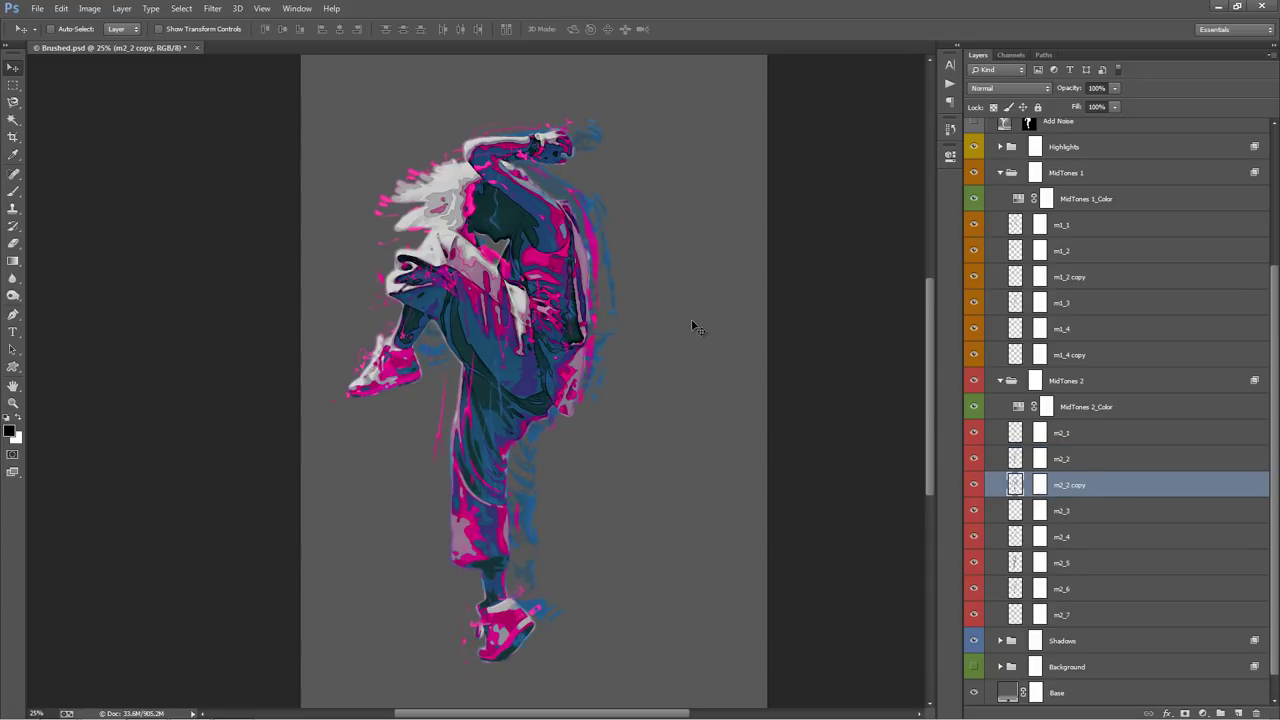
key("ctrl+z")
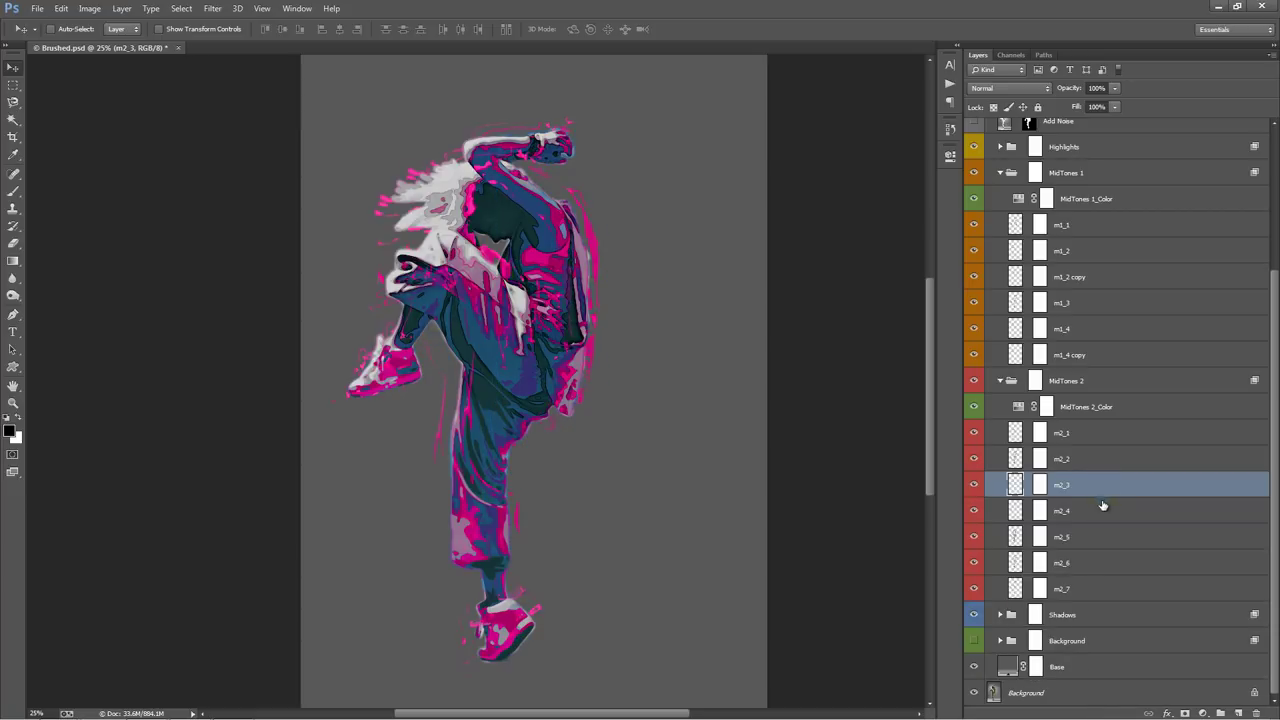
Step: Duplicate layer m2_4 and shift the copy slightly up and to the right of the dancer
left_click(1100, 508)
key("ctrl+j")
left_click_drag(697, 385, 712, 381)
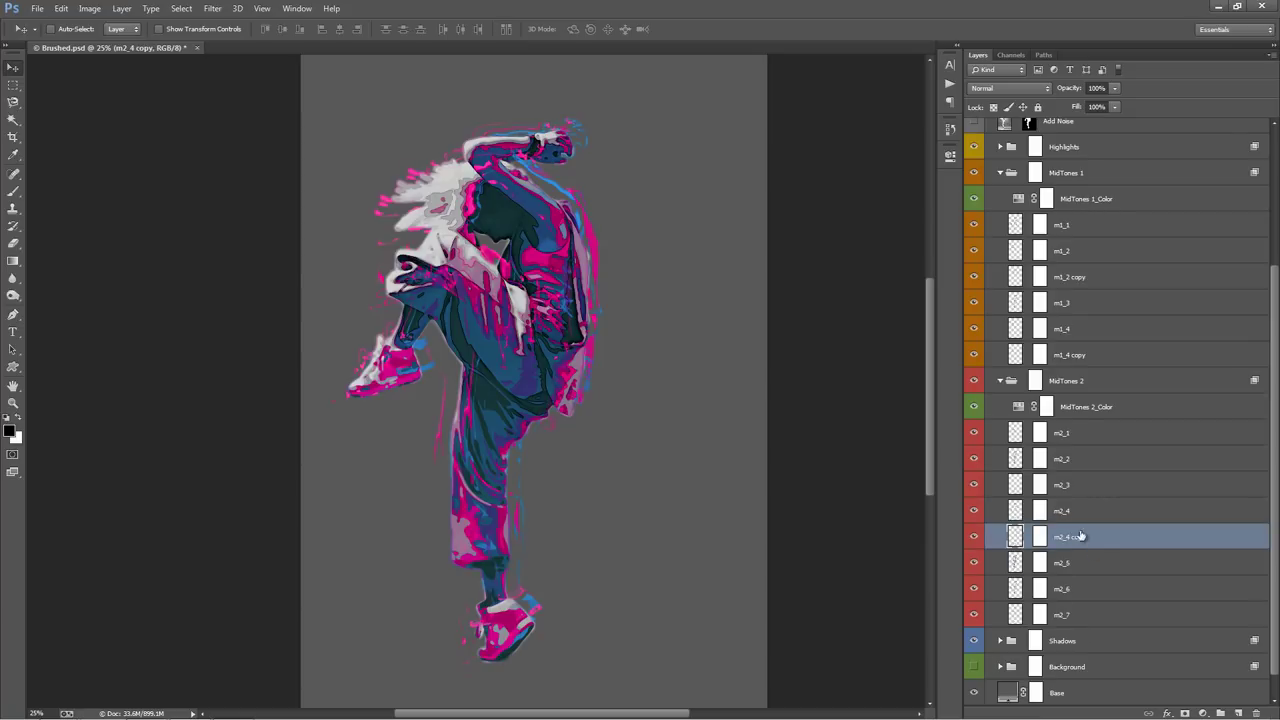
Step: Duplicate layer m2_1, try the copy to the left of the figure, and settle it slightly to the right
left_click(1100, 441)
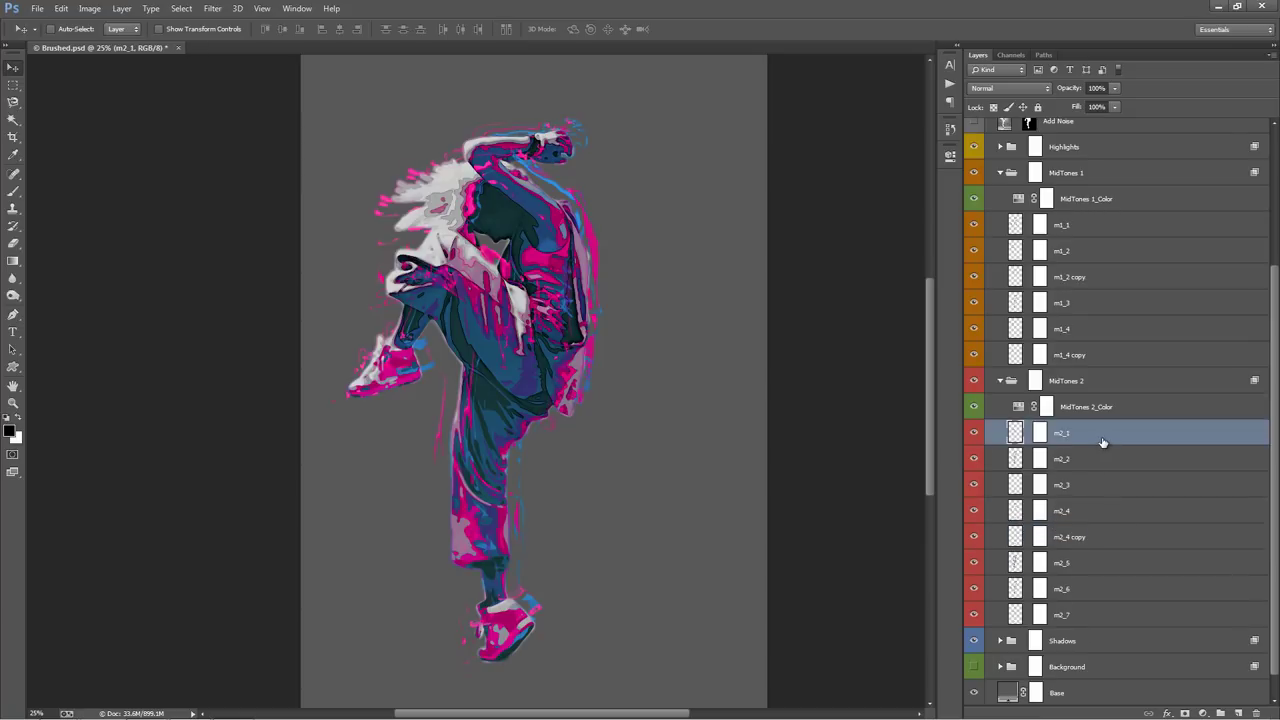
key("ctrl+j")
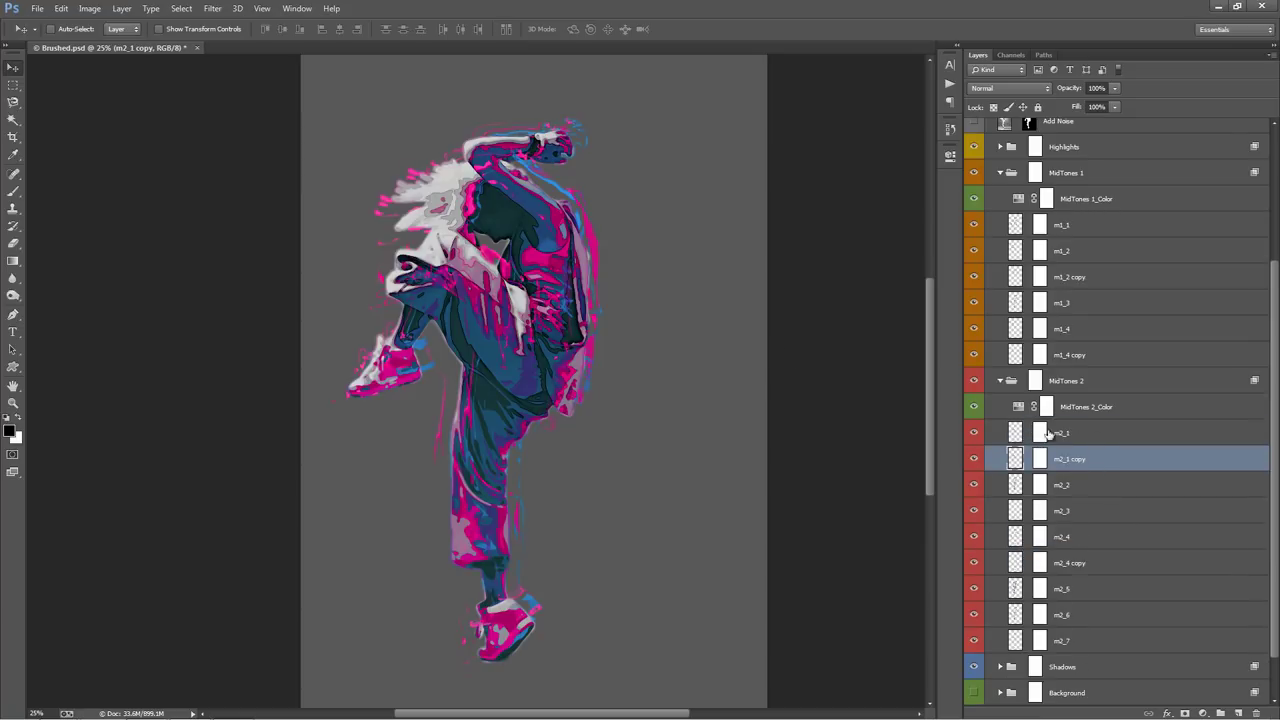
left_click_drag(711, 339, 697, 340)
key("e")
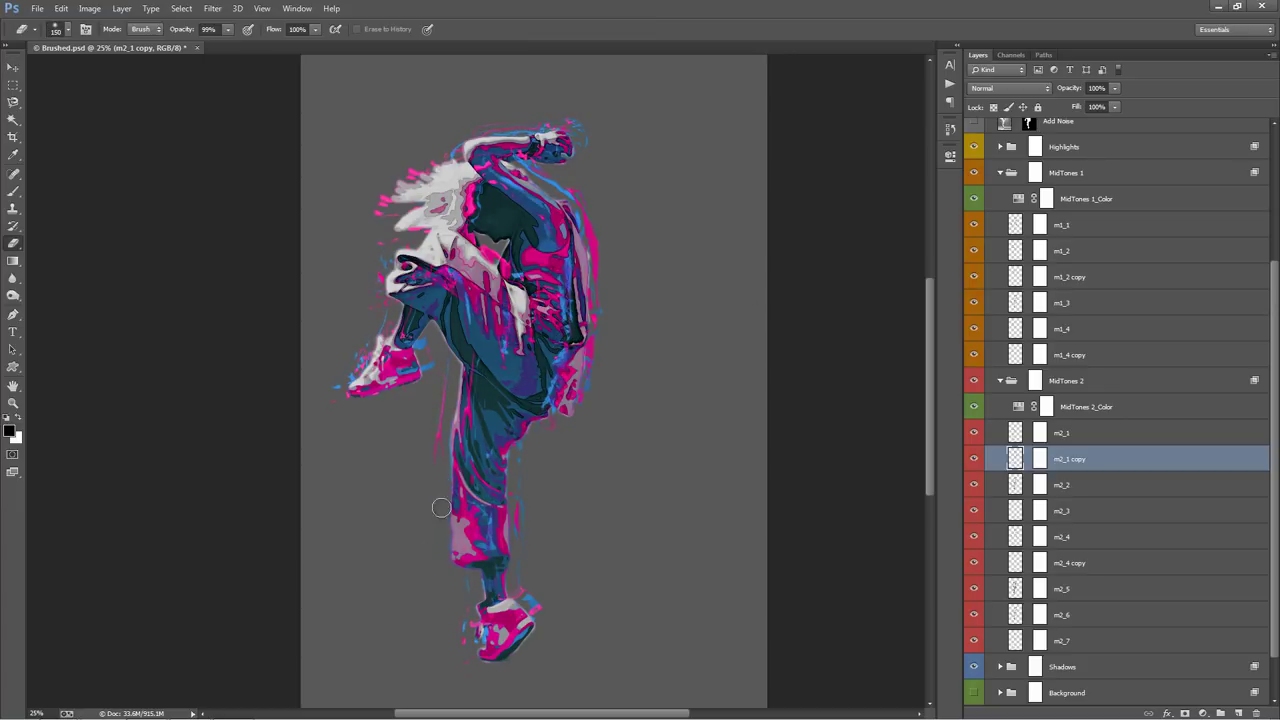
key("v")
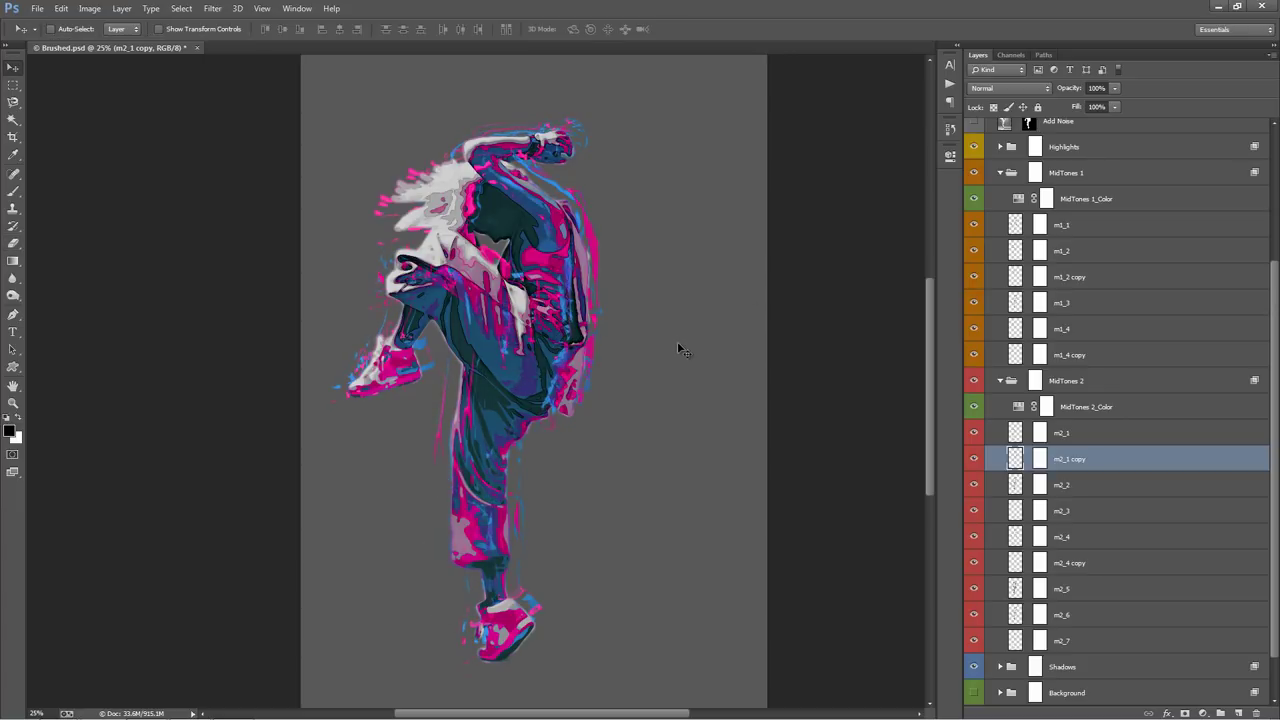
left_click_drag(678, 352, 690, 352)
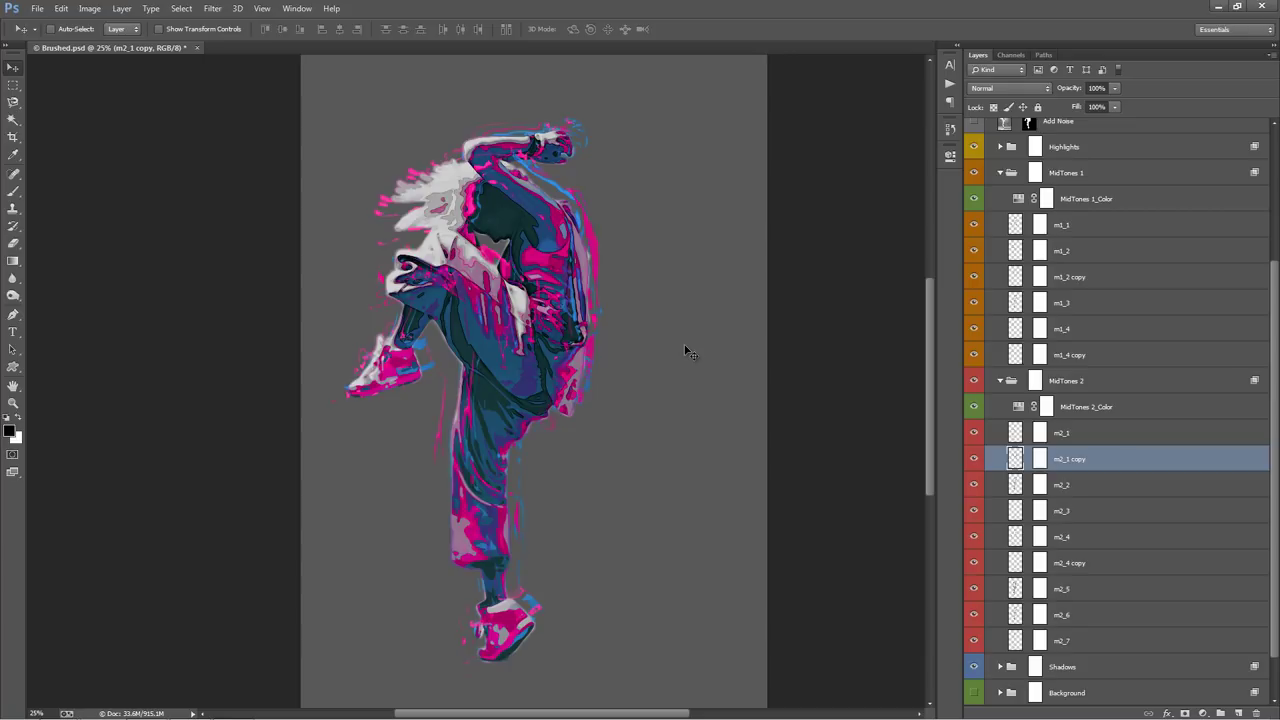
Step: Locate and select the color adjustment layers of the MidTones 1 and MidTones 2 groups in turn
left_click(1126, 418)
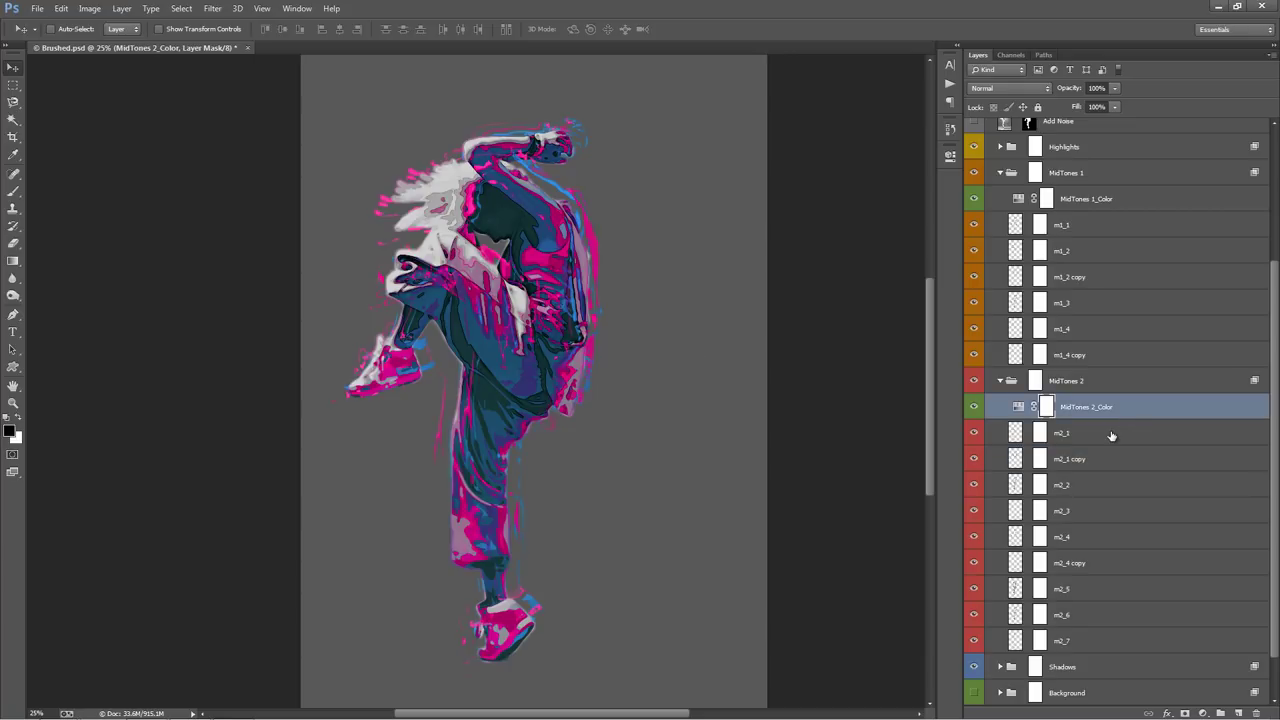
scroll(1110, 430, "up", 3)
left_click(1086, 284)
scroll(1092, 368, "down", 4)
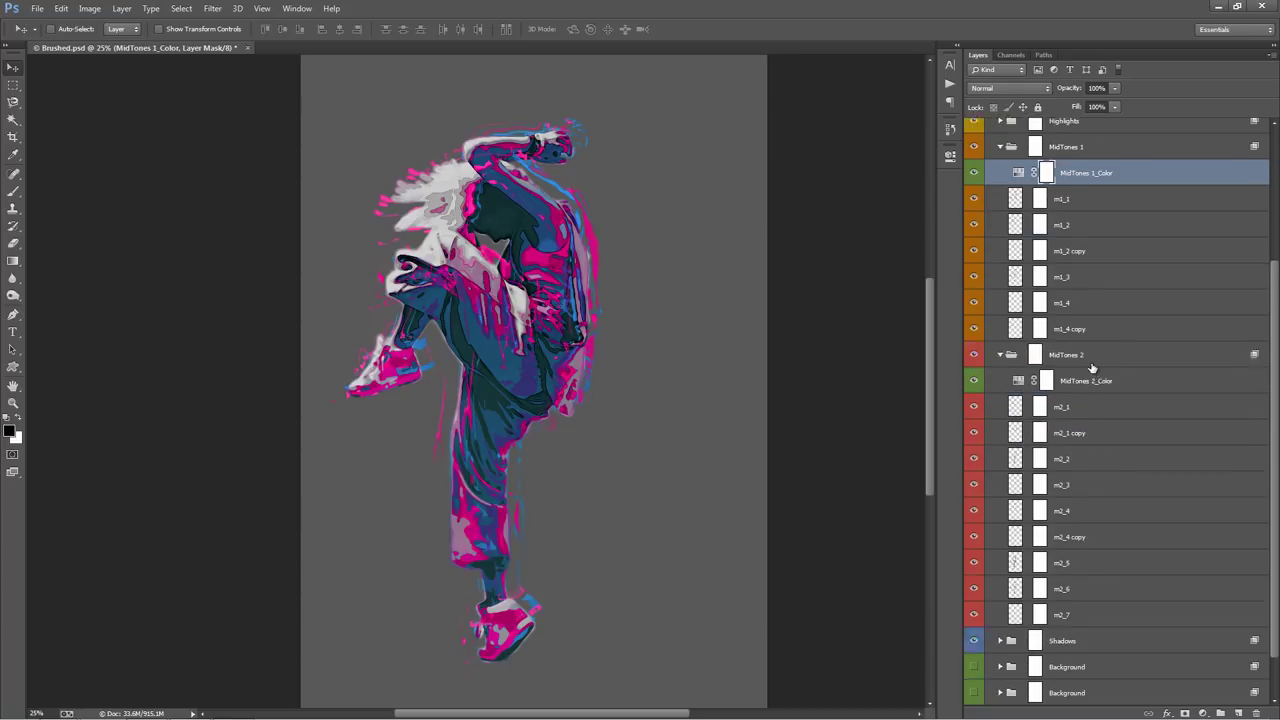
scroll(1092, 368, "down", 1)
left_click(1092, 362)
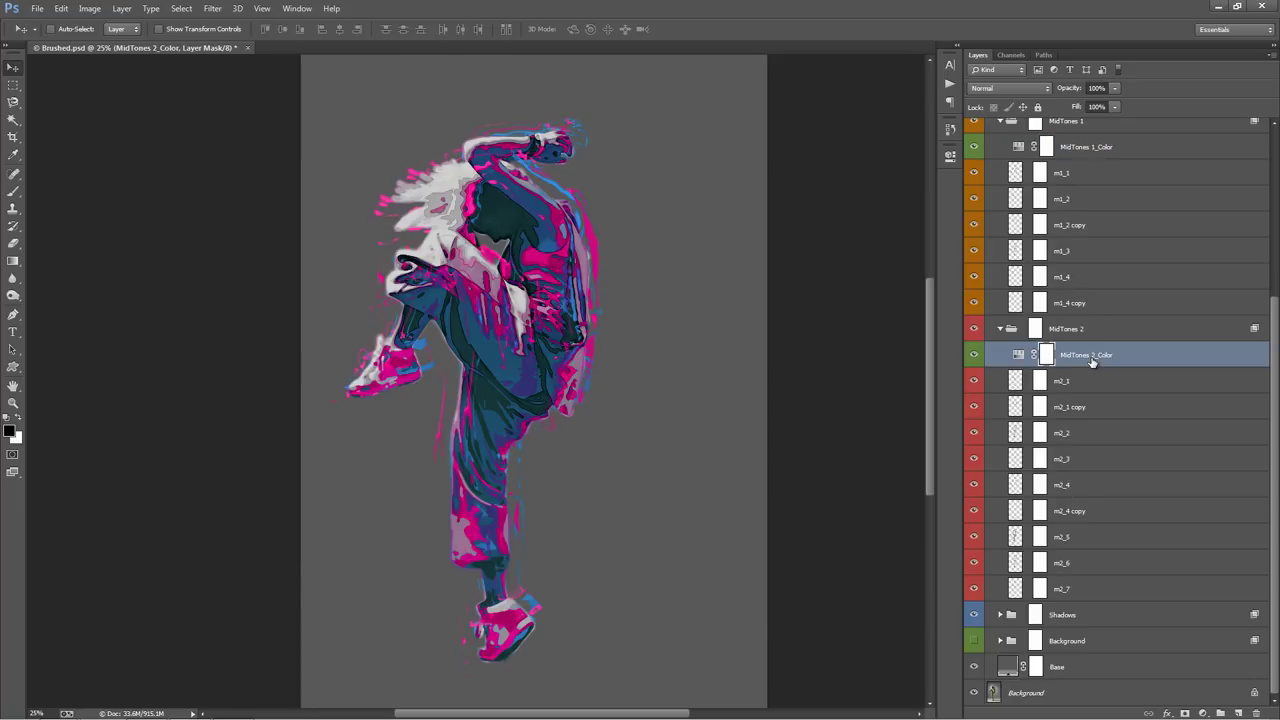
Step: Set the hue of the MidTones 2_Color adjustment, which tints layers m2_1 to m2_7, to 162
left_click(1075, 337)
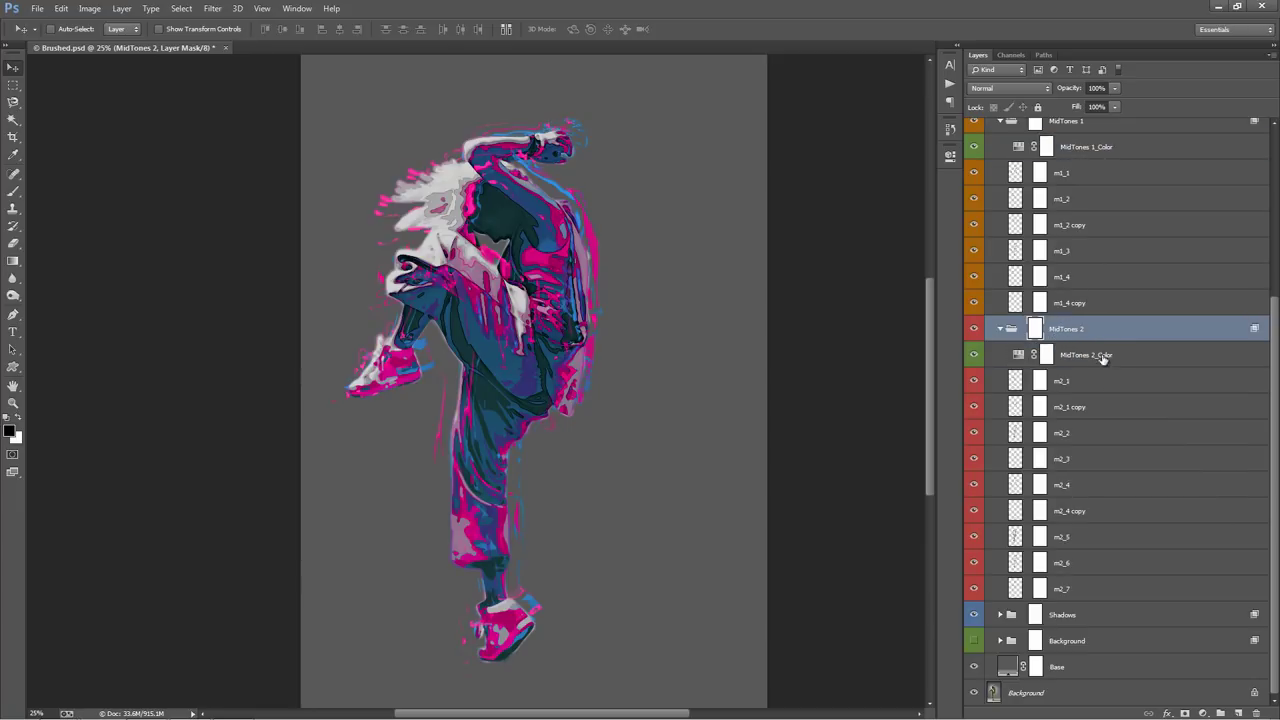
left_click(1095, 382)
left_click(1076, 591, "shift")
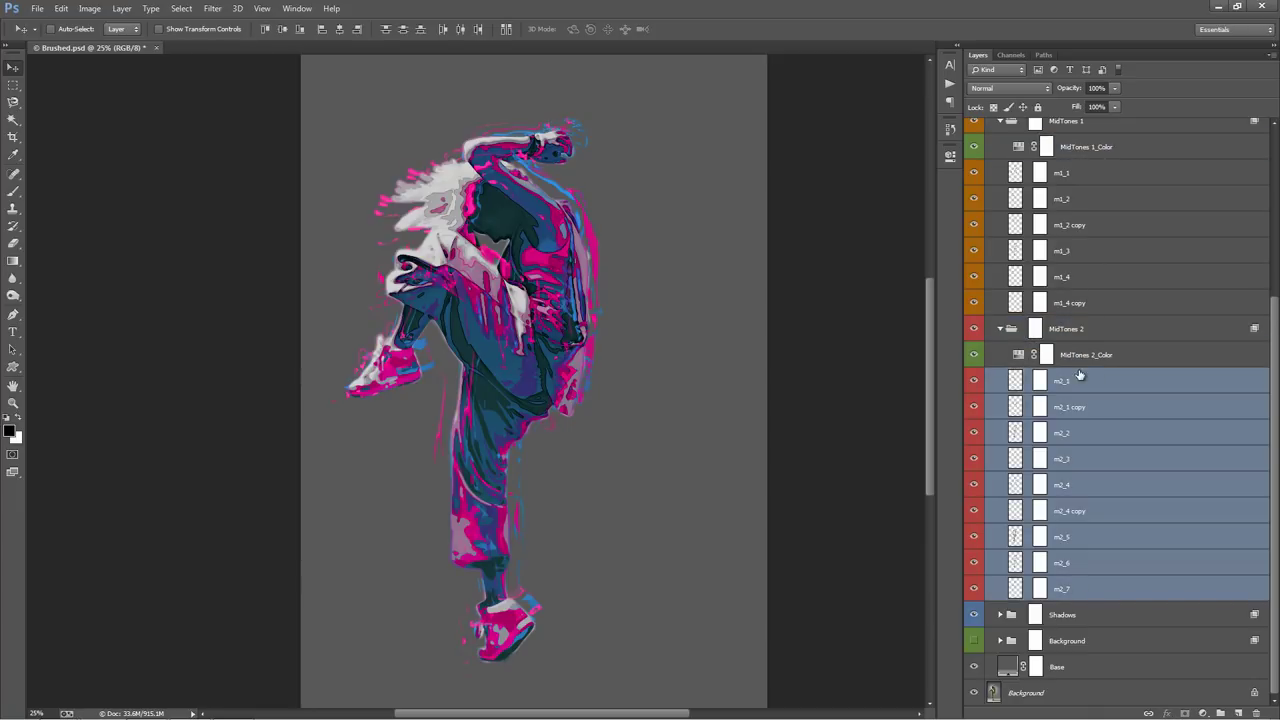
double_click(1072, 356)
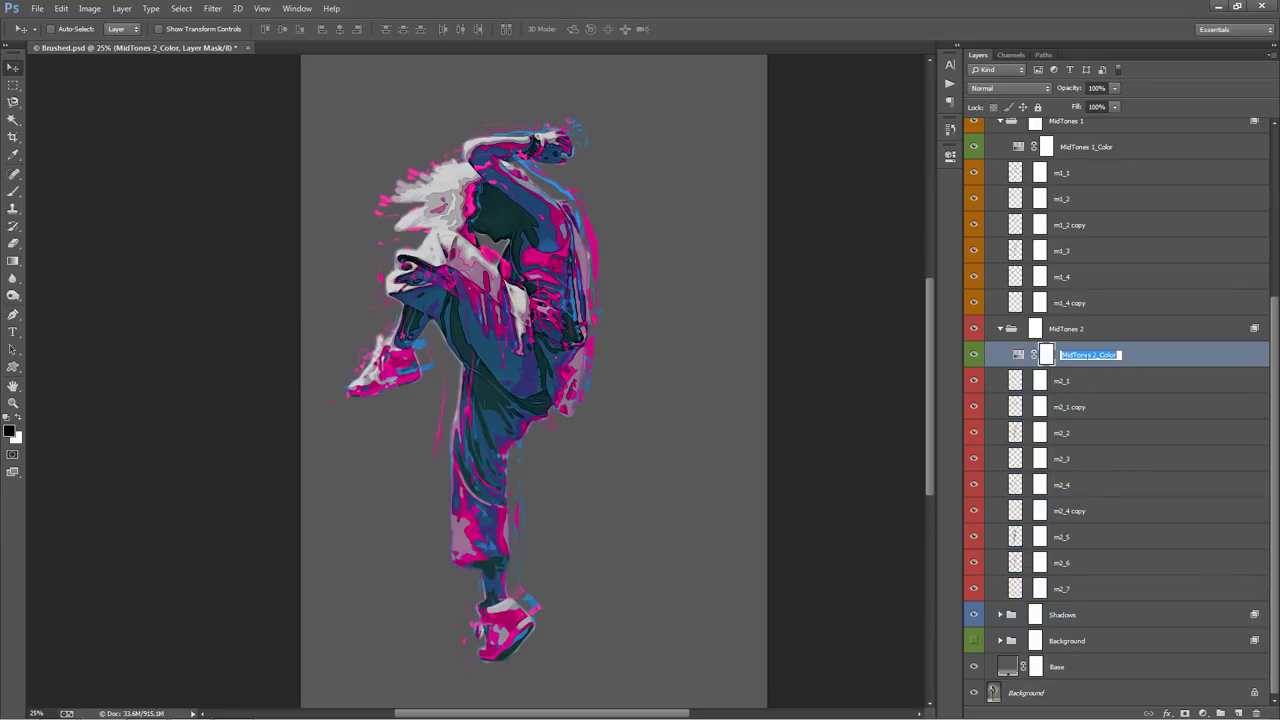
left_click(1142, 364)
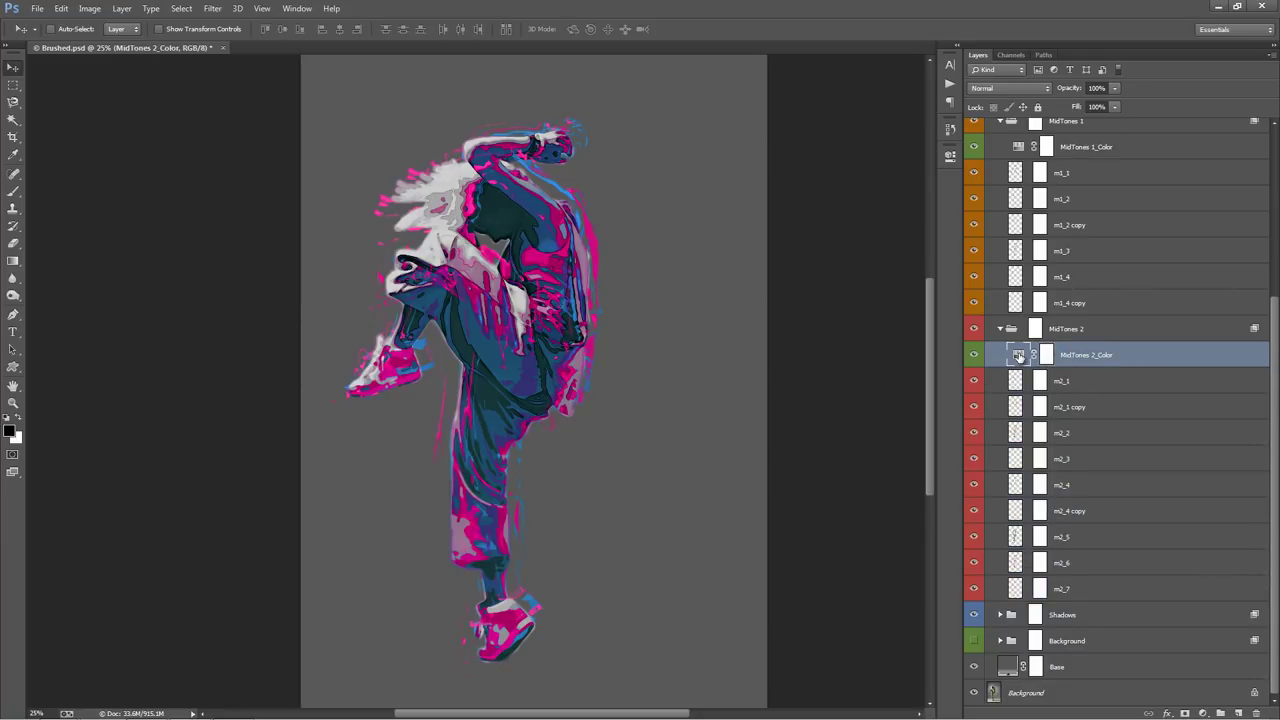
double_click(1018, 356)
mouse_move(843, 243)
left_mouse_down()
mouse_move(898, 244)
mouse_move(781, 240)
mouse_move(828, 242)
left_mouse_up()
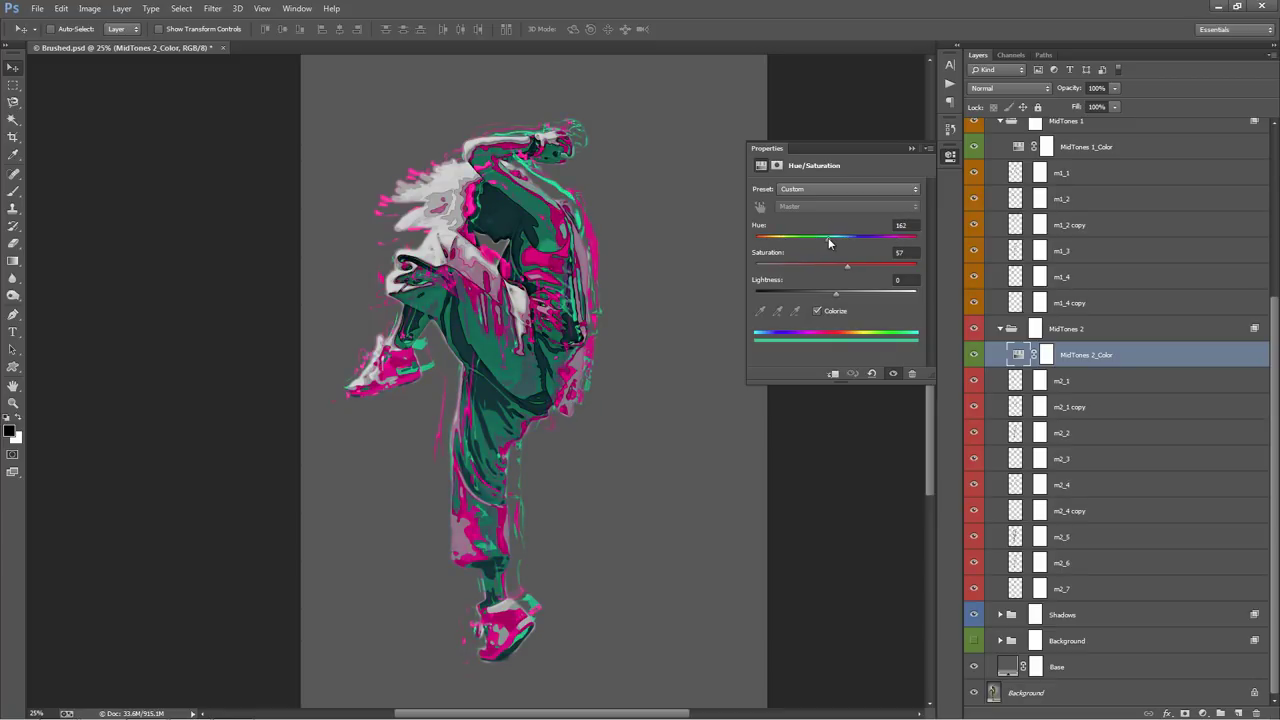
left_click(910, 148)
Step: Try to place the m2_1 copy layer above MidTones 2_Color and shift its strokes away from the dancer
left_click(1103, 407)
left_click_drag(1106, 406, 1117, 346)
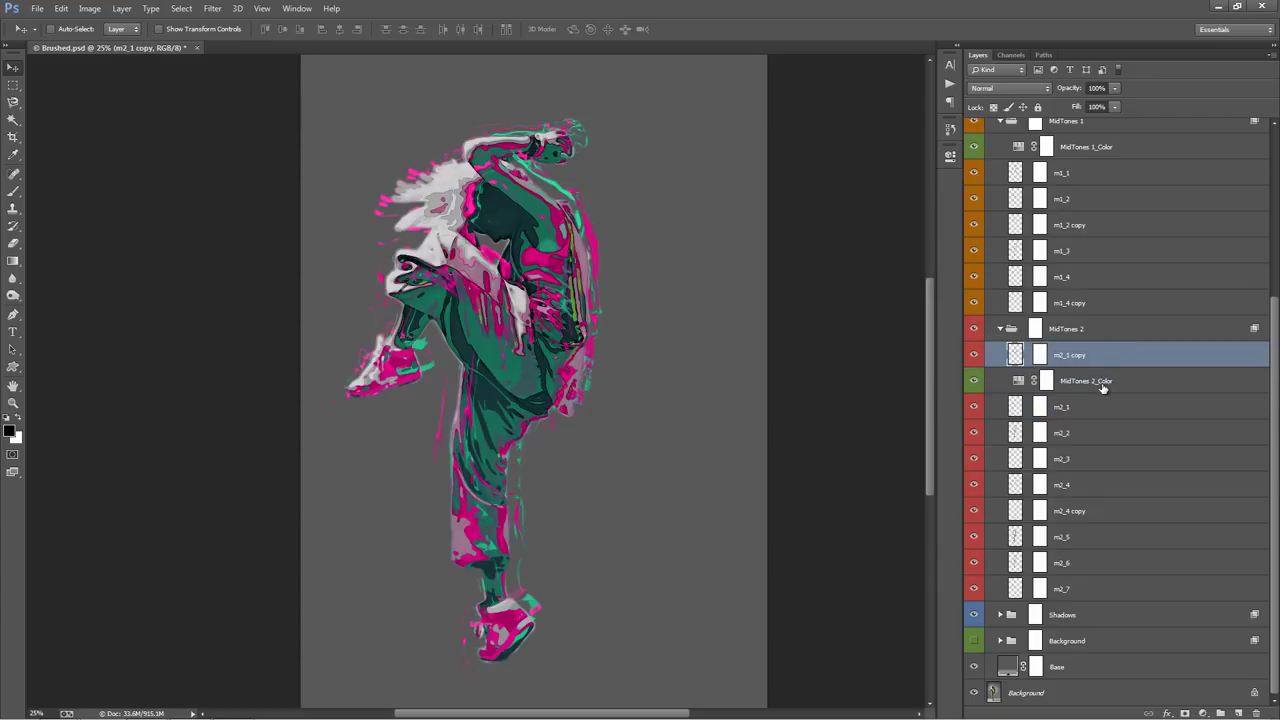
left_click(1103, 384)
left_click(1102, 363)
mouse_move(651, 275)
left_mouse_down()
mouse_move(671, 258)
mouse_move(706, 258)
mouse_move(634, 243)
left_mouse_up()
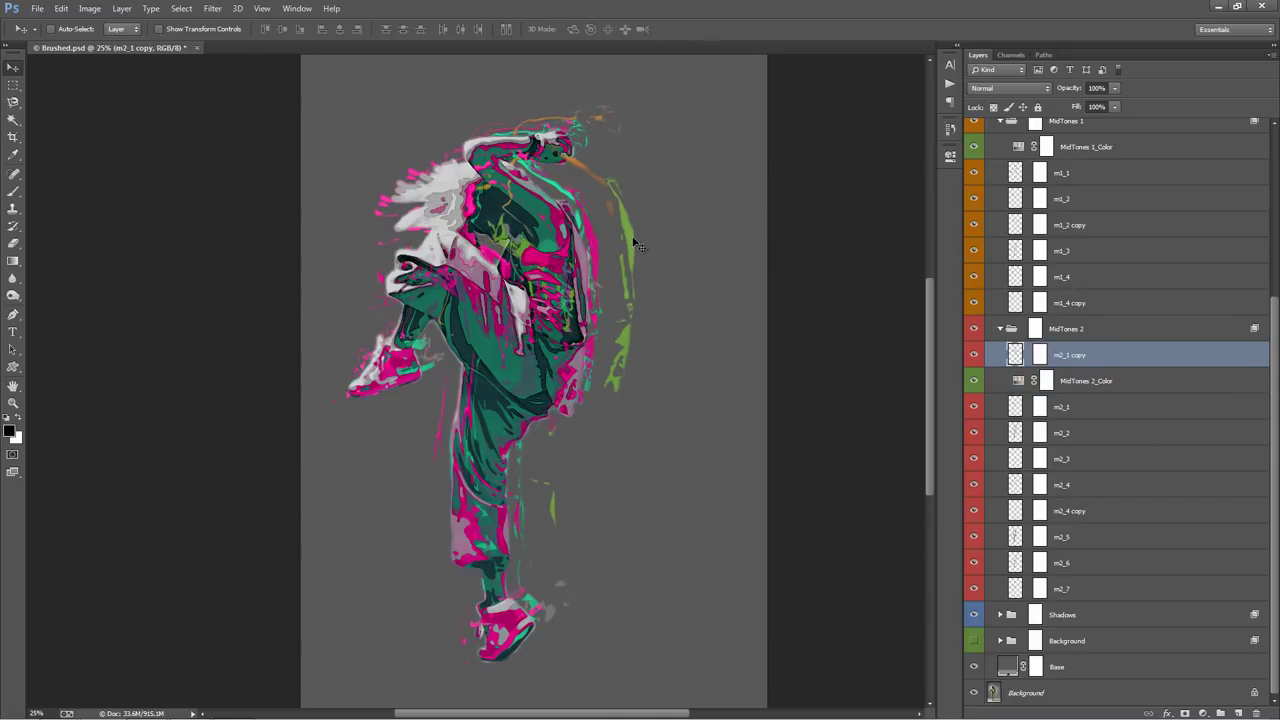
key("ctrl+z")
key("ctrl+z")
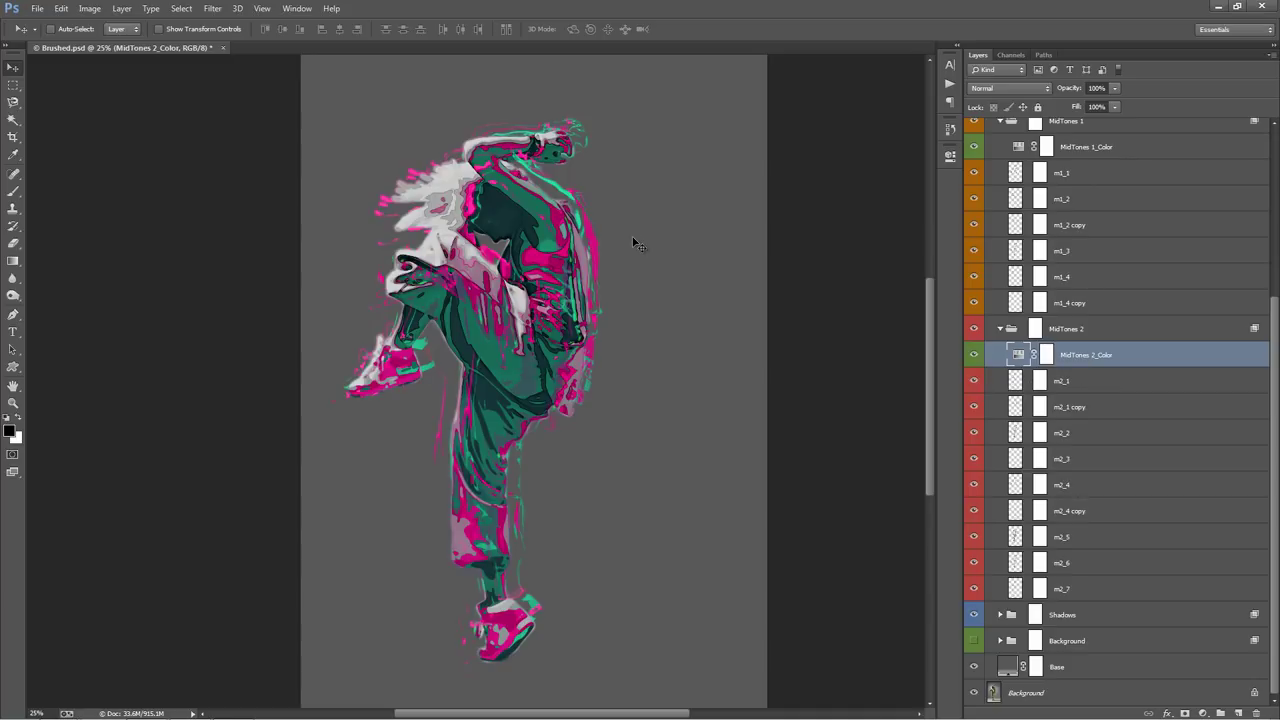
Step: Place the m2_1 copy layer above the MidTones 2_Color adjustment and shift its strokes slightly off the dancer
left_click(1086, 412)
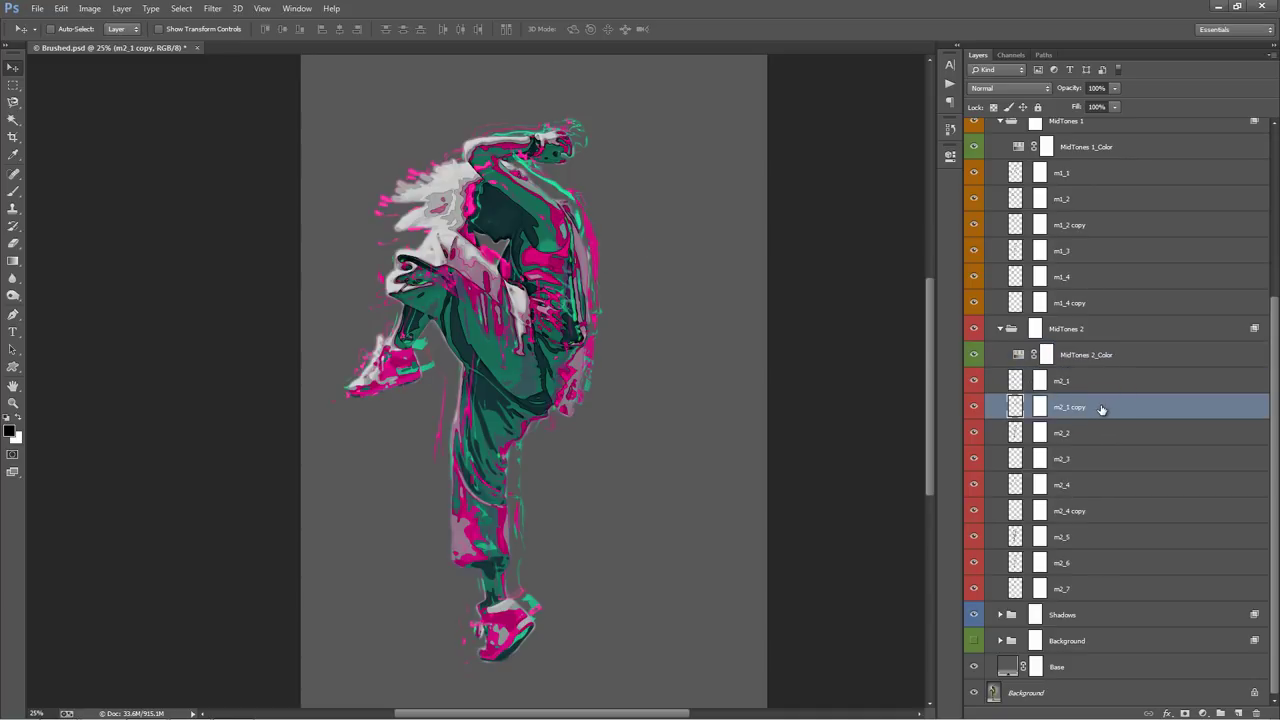
left_click_drag(1090, 409, 1104, 345)
left_click_drag(680, 309, 708, 305)
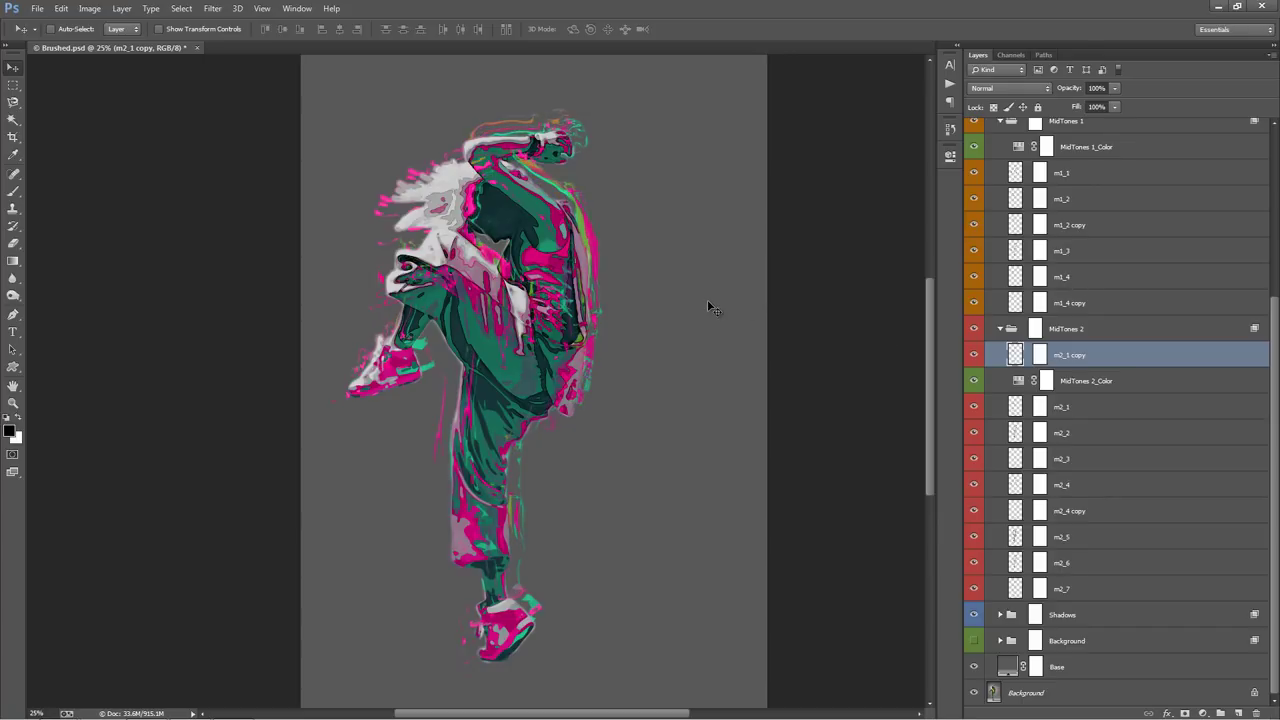
Step: Colorize the m2_1 copy layer bright green with Hue/Saturation at hue 96 and saturation 58
key("ctrl+u")
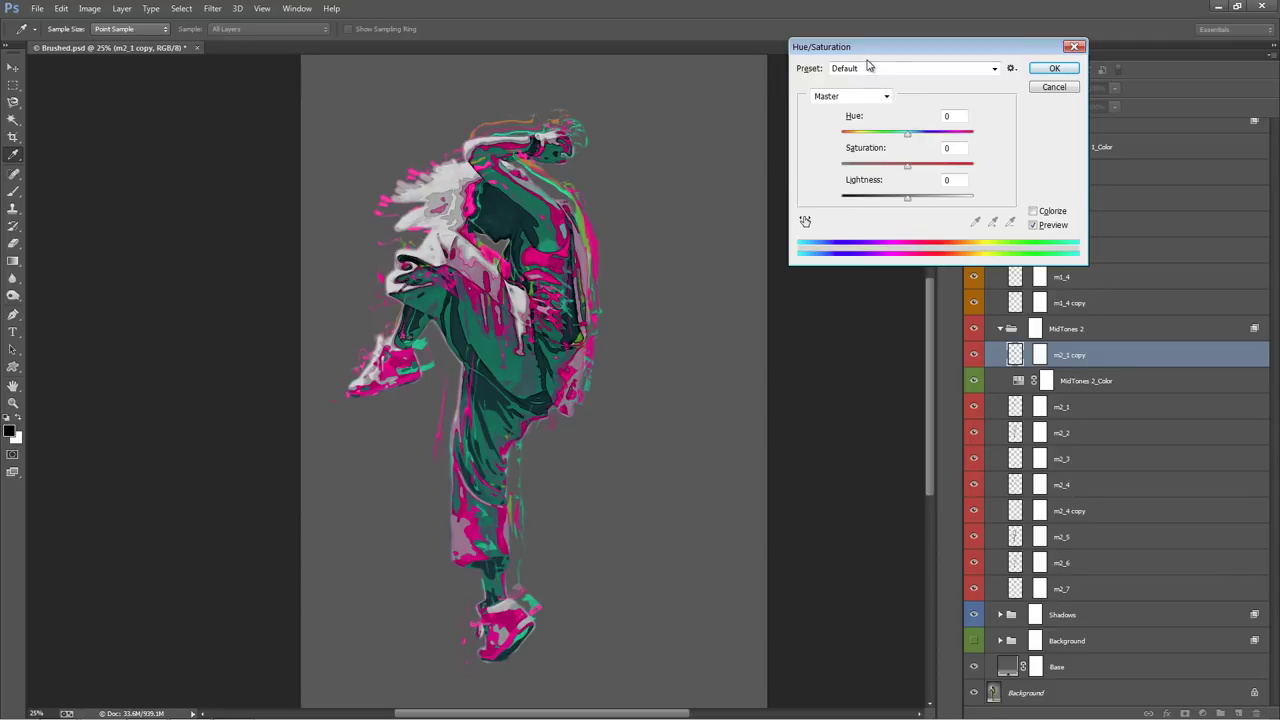
left_click_drag(866, 55, 697, 105)
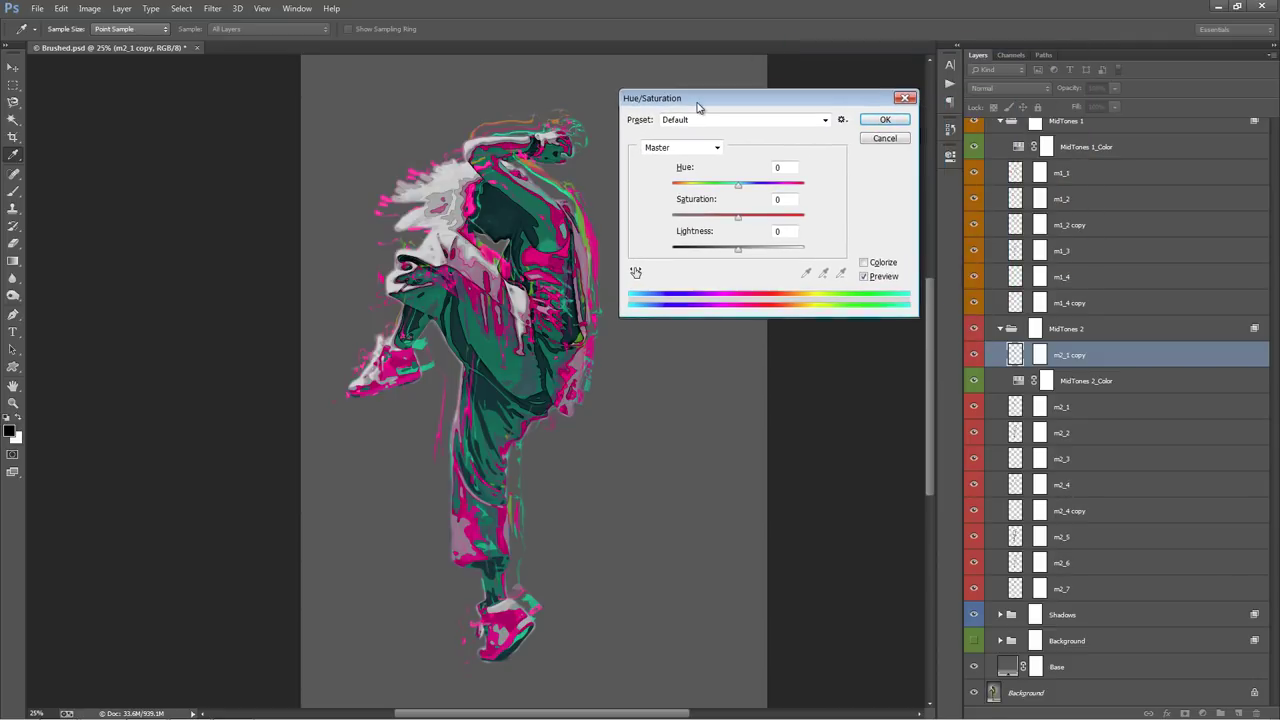
left_click(879, 266)
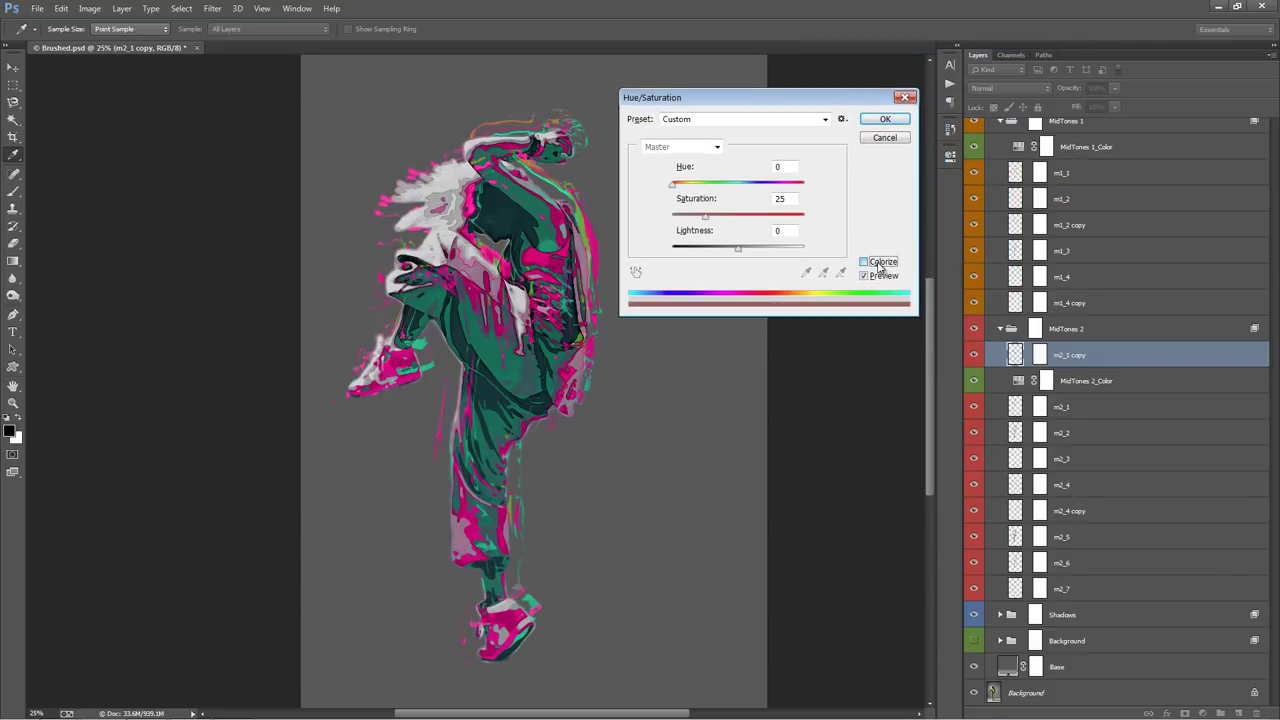
left_click_drag(705, 220, 748, 229)
left_click_drag(743, 111, 818, 98)
left_click_drag(748, 171, 783, 174)
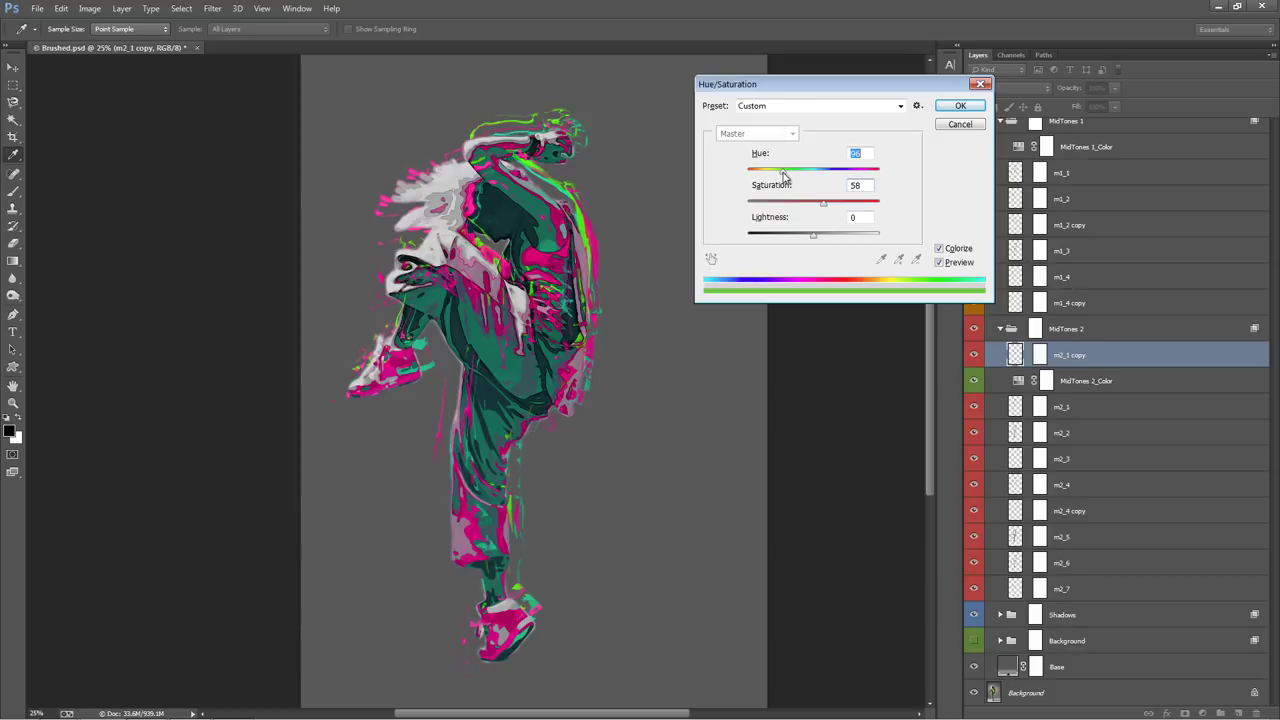
left_click(959, 108)
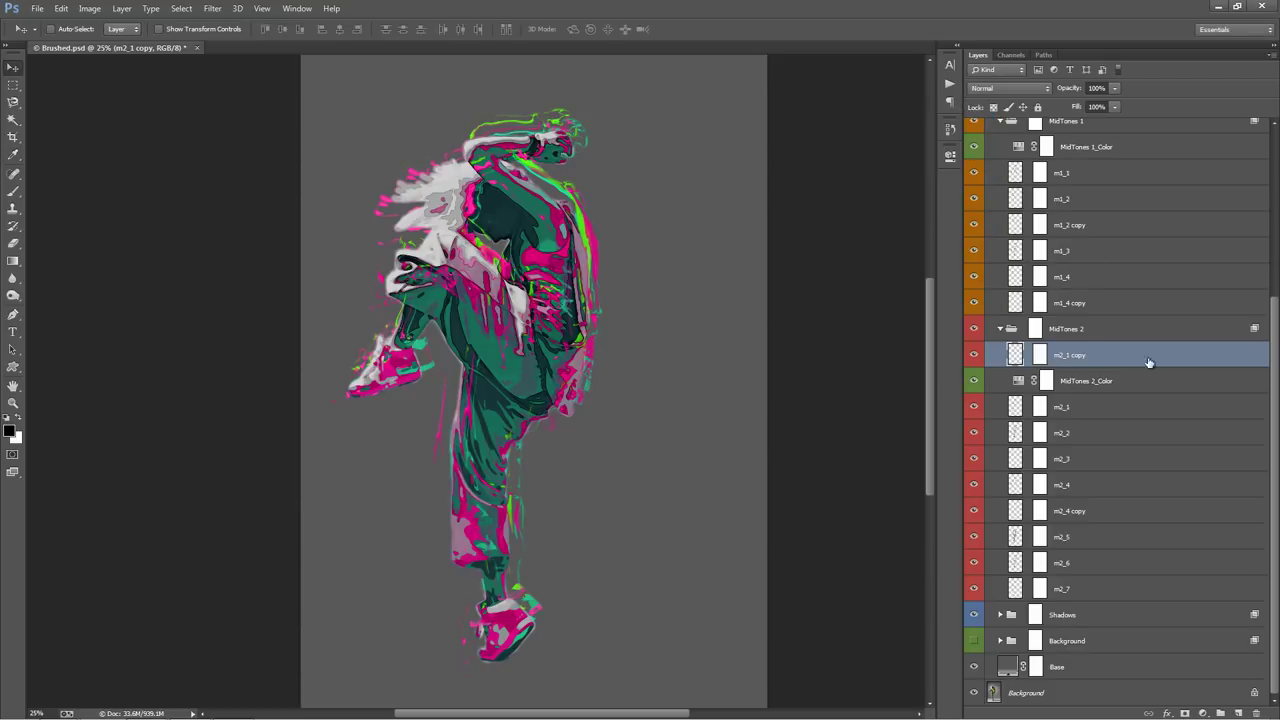
Step: Set the hue of the MidTones 2_Color adjustment to 171
left_click(1075, 381)
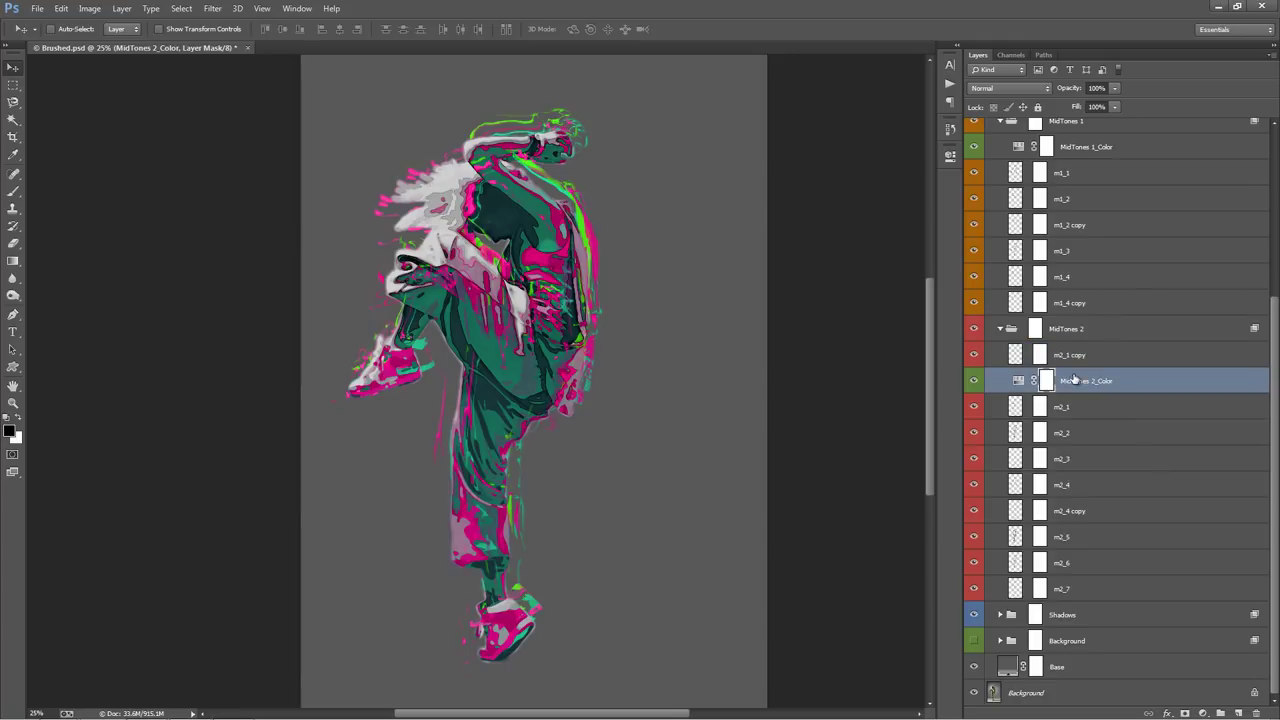
double_click(1019, 381)
left_click_drag(886, 243, 818, 236)
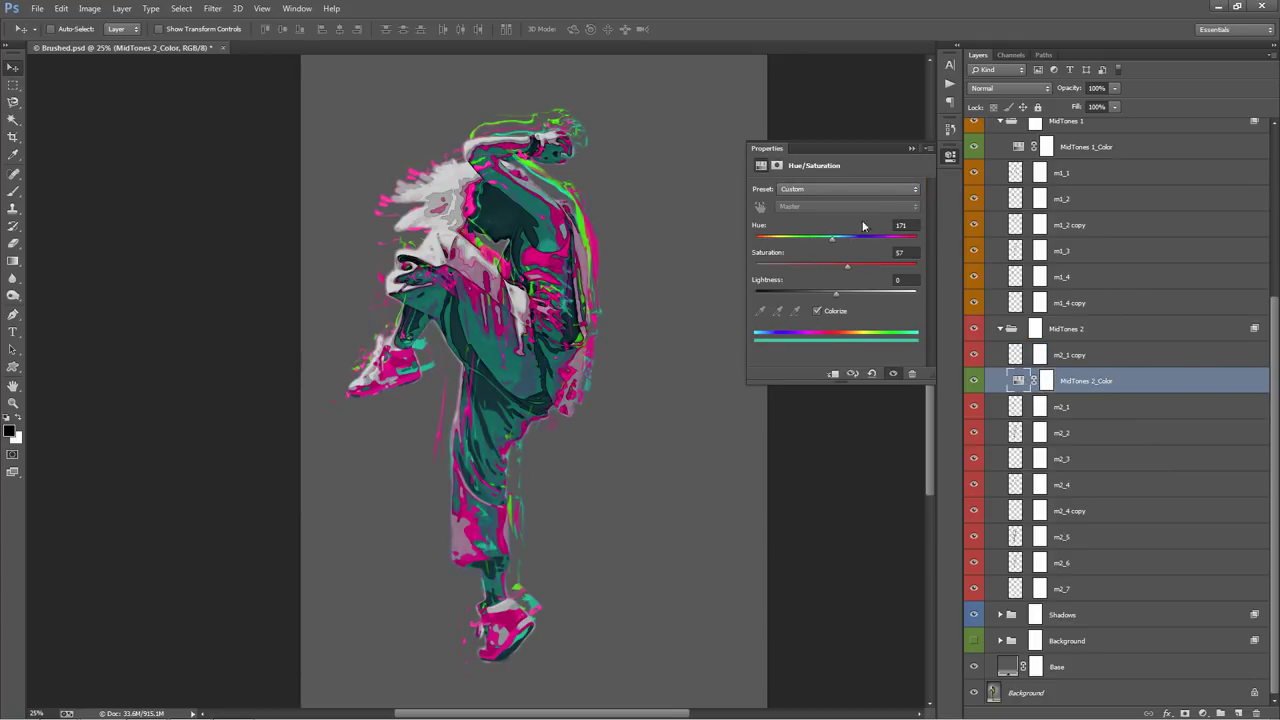
left_click(911, 147)
left_click(1068, 356)
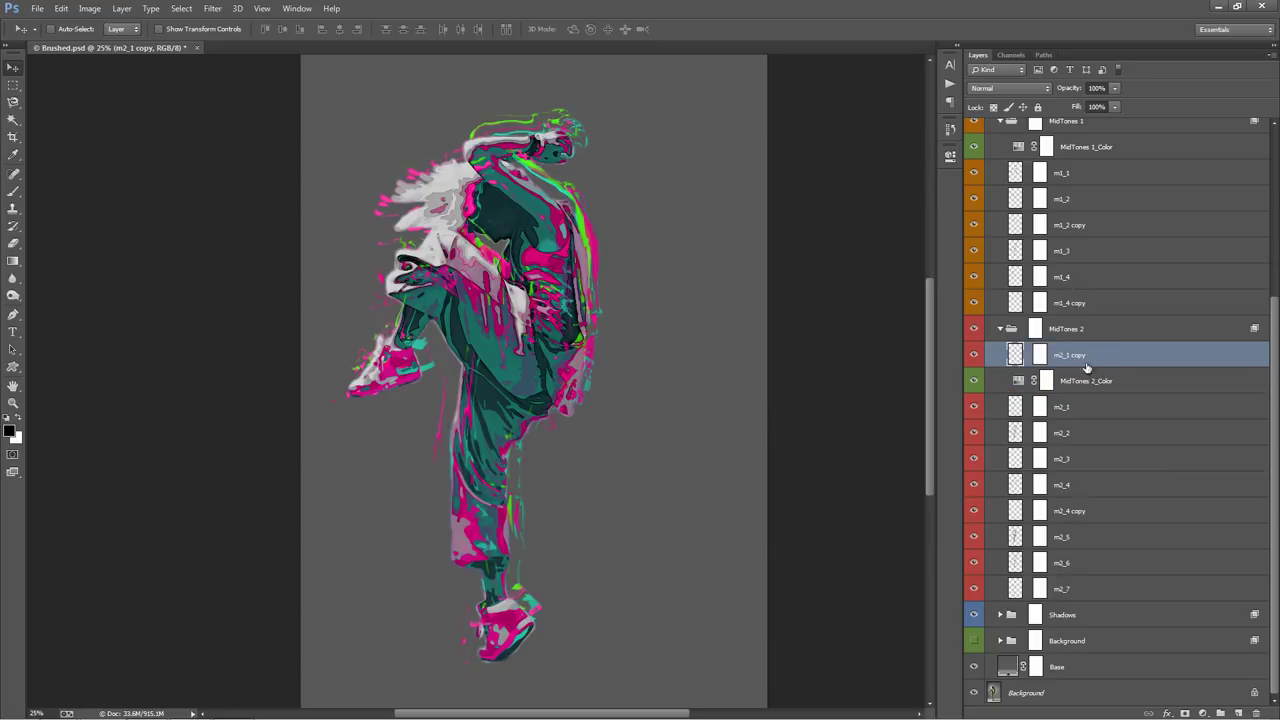
left_click(1108, 381)
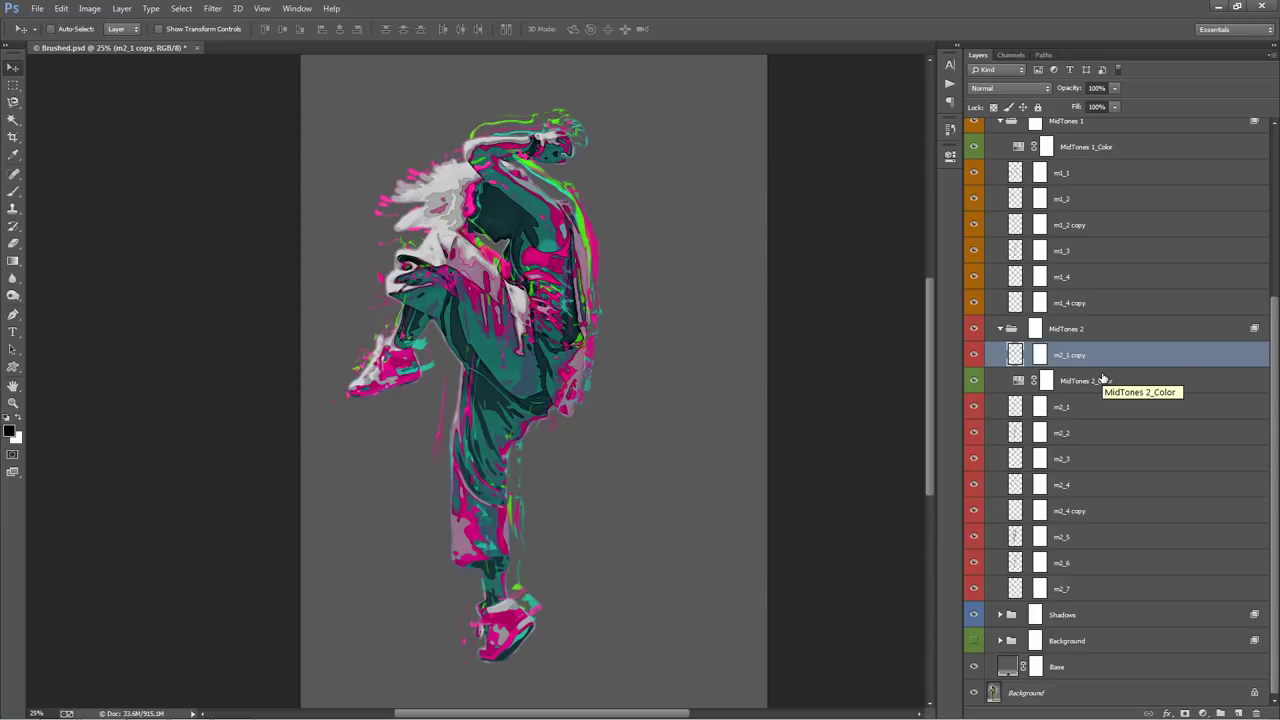
left_click(1084, 332)
left_click(1082, 356)
key("e")
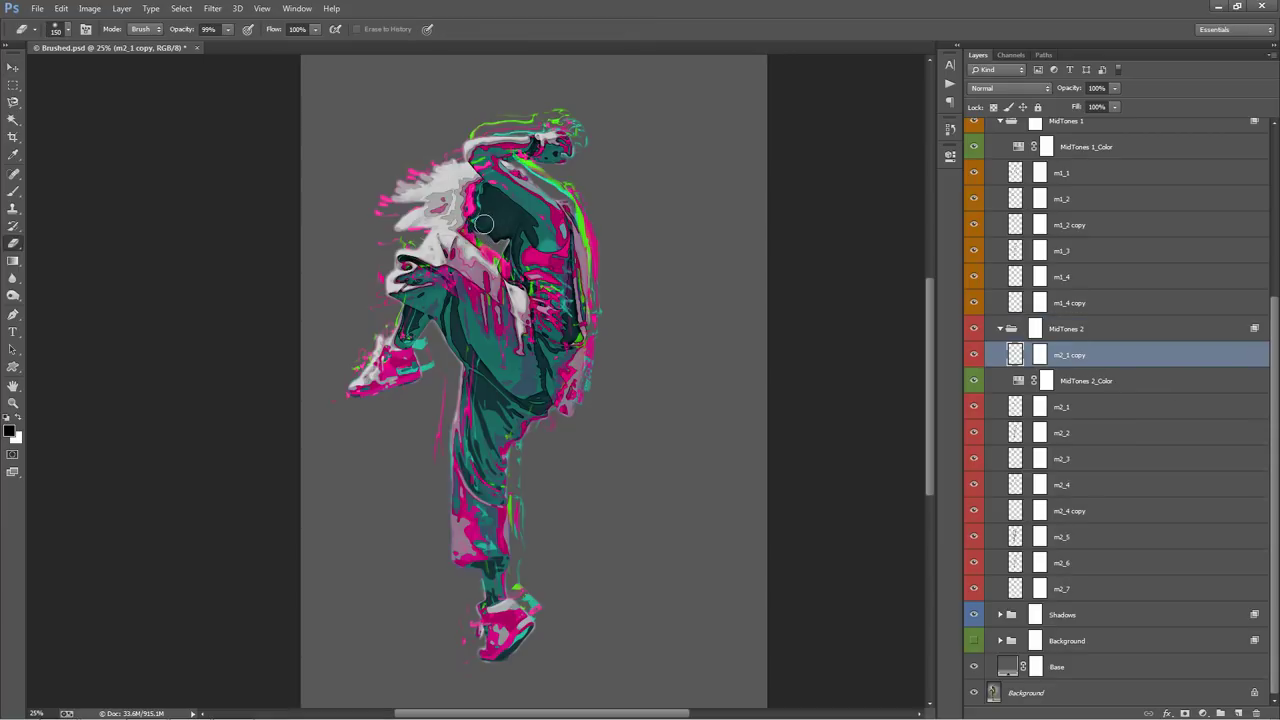
key("v")
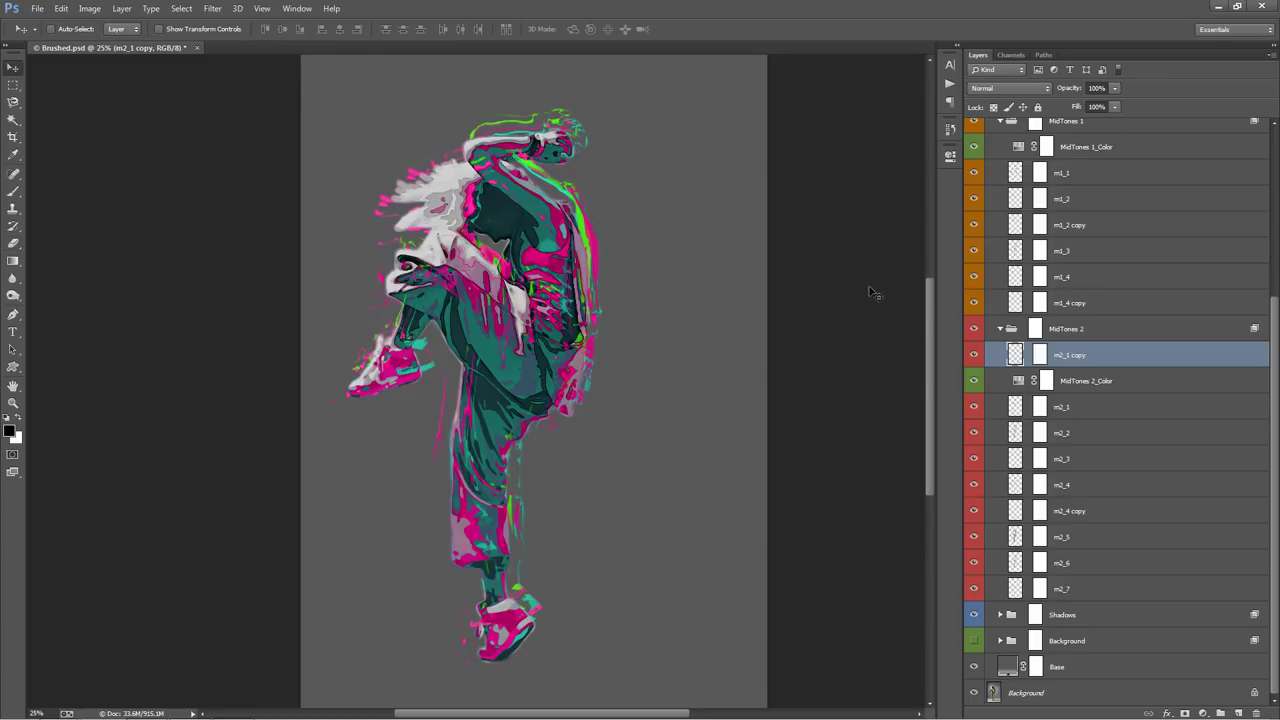
Step: Collapse the MidTones 1 and MidTones 2 groups in the layer stack
scroll(997, 318, "up", 4)
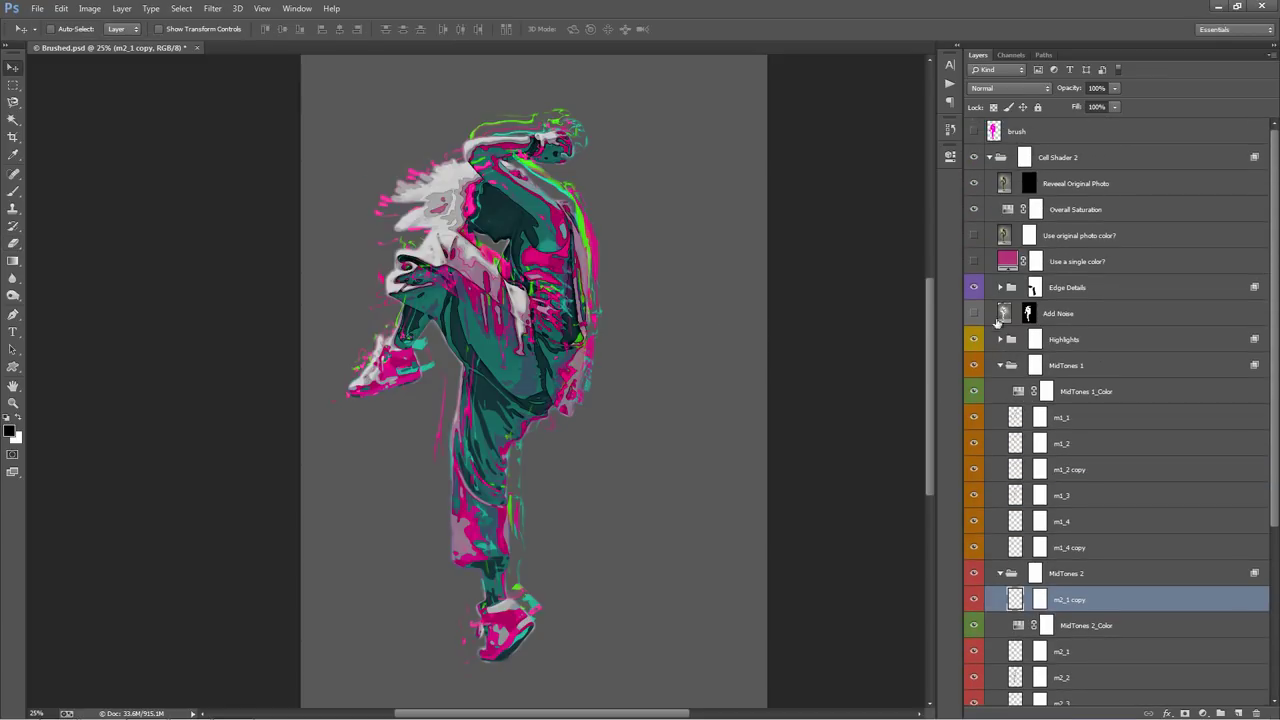
left_click(1001, 366)
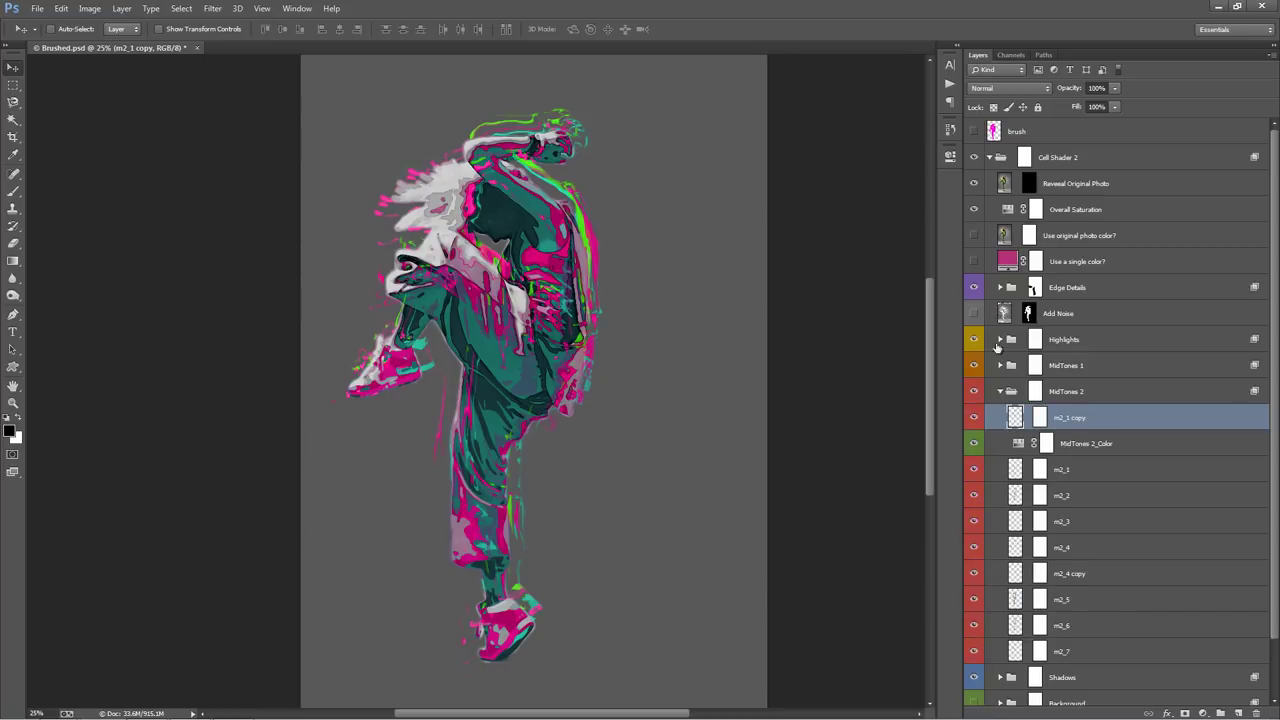
left_click(998, 395)
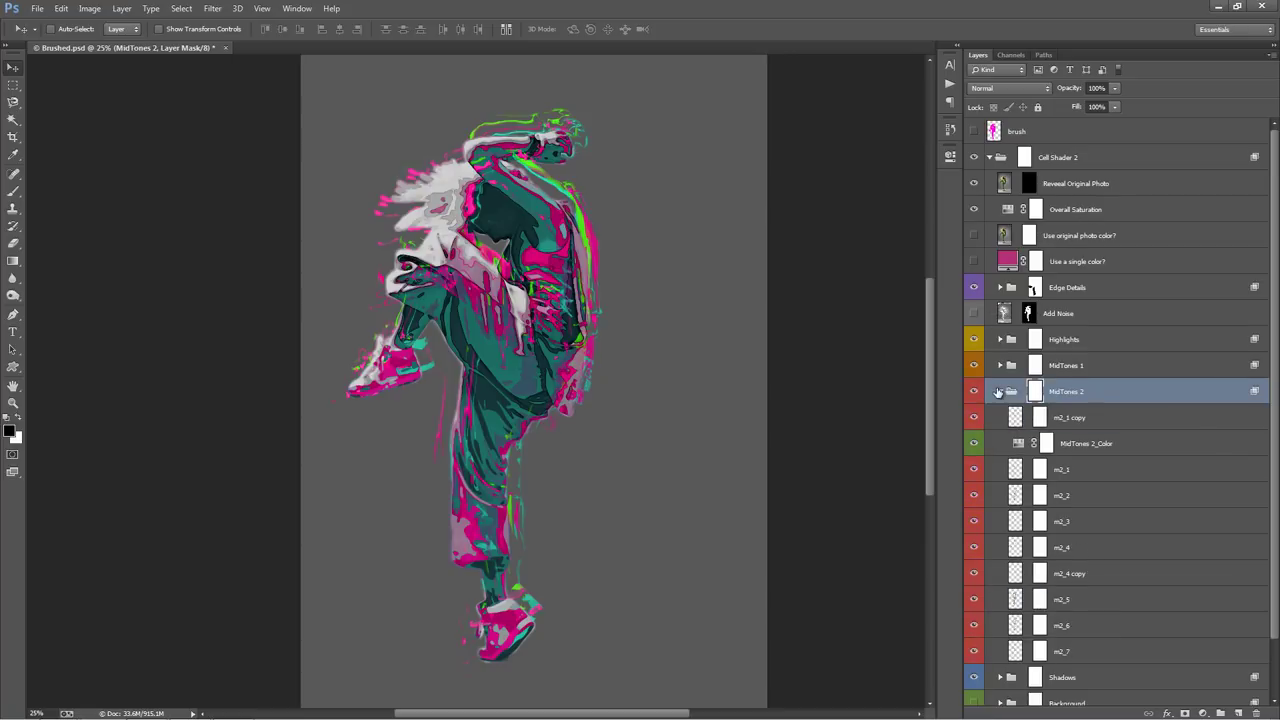
left_click(999, 391)
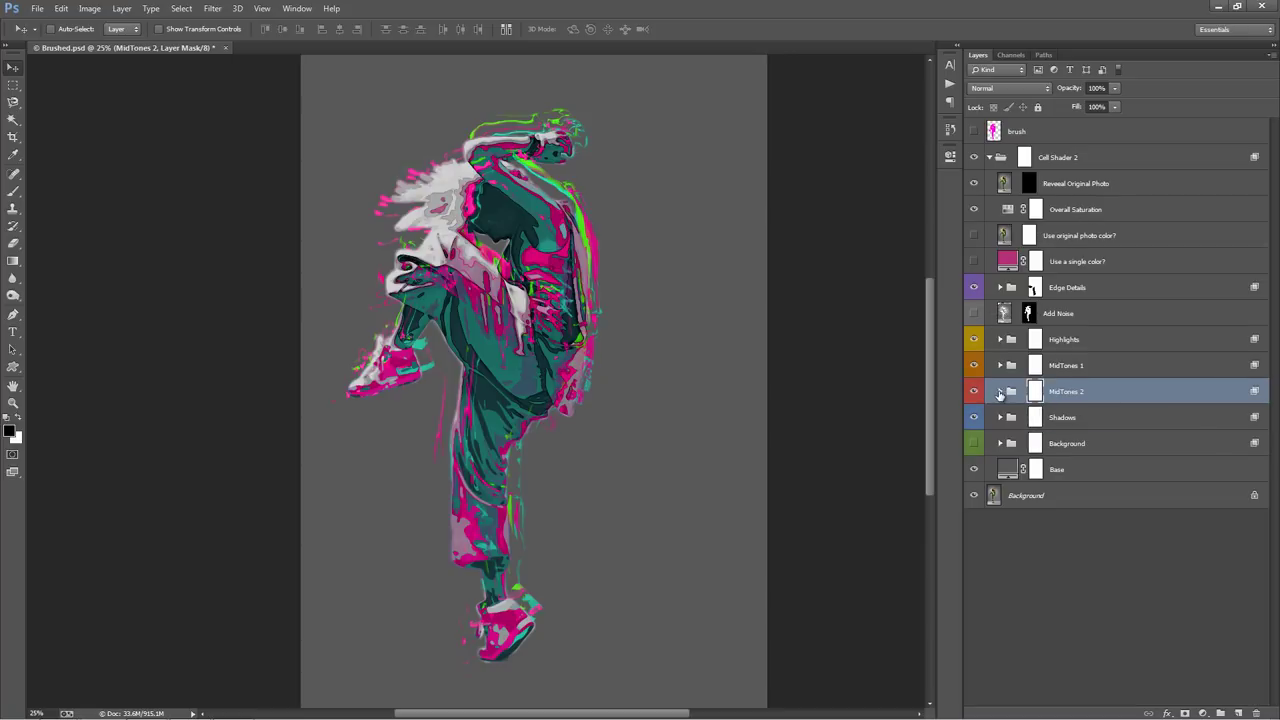
left_click(1090, 445)
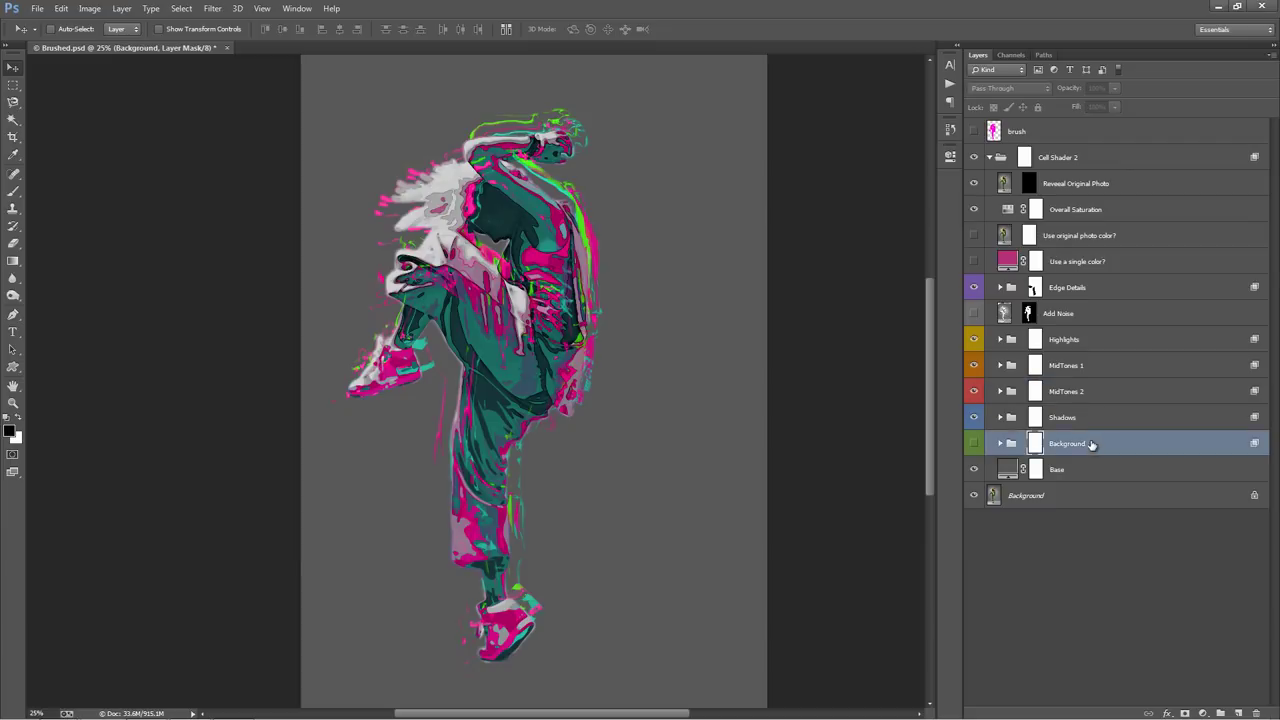
Step: Switch the visibility of the Reveeal Original Photo layer off and on to check its effect
left_click(1082, 185)
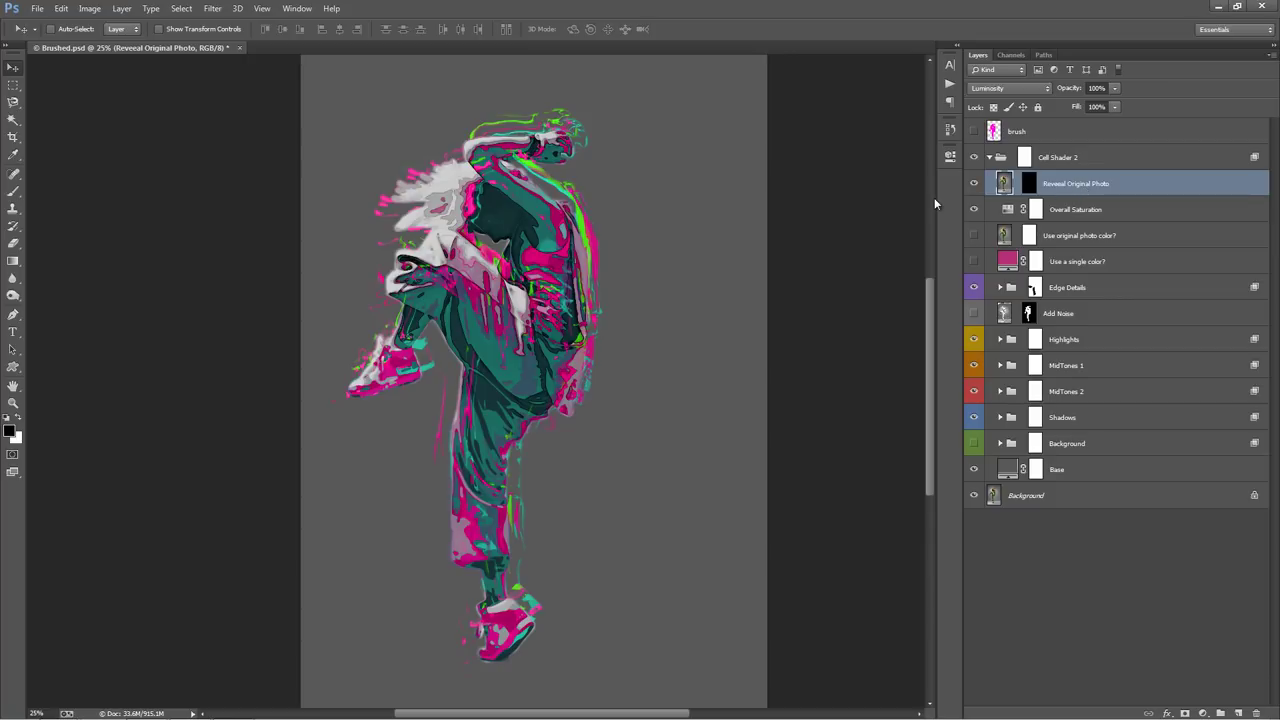
left_click(1028, 184)
left_click(974, 185)
left_click(974, 185)
left_click(974, 185)
left_click(974, 185)
left_click(974, 185)
left_click(974, 185)
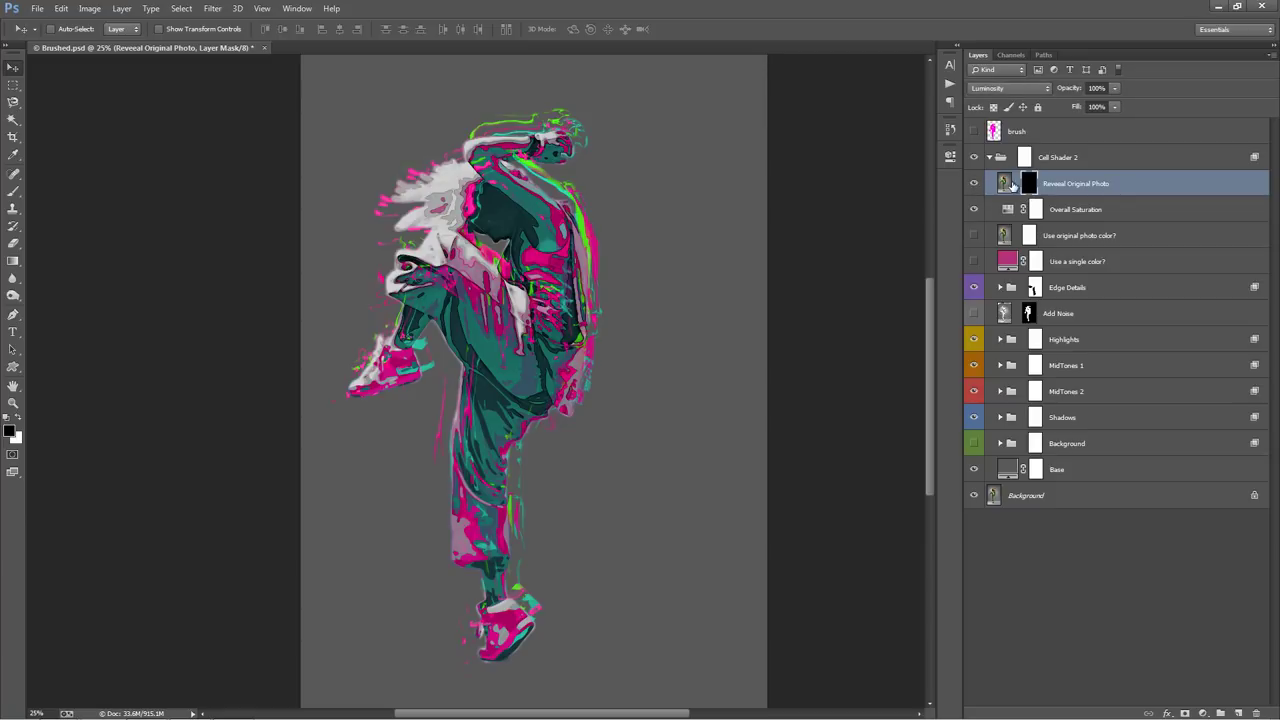
Step: Invert the mask of the Reveeal Original Photo layer back and forth to compare photo and painted look, ending on black
left_click(1006, 183)
left_click(1030, 183)
key("ctrl+i")
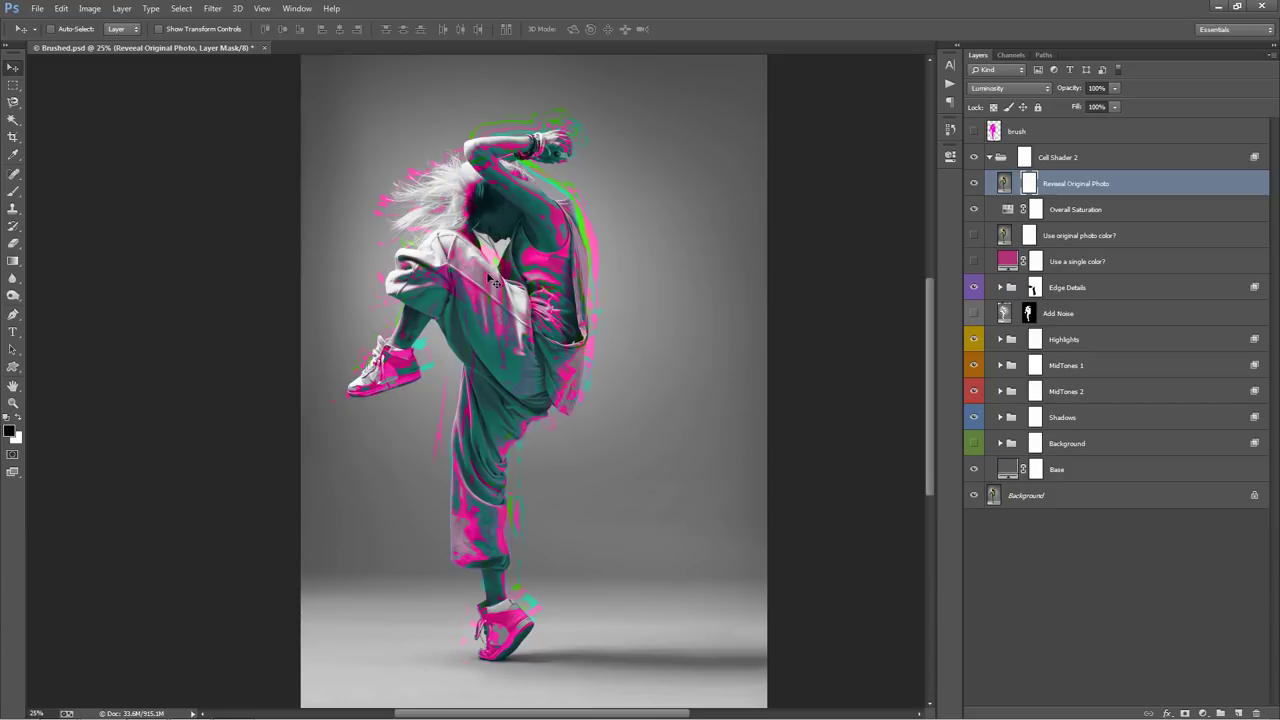
key("ctrl+i")
key("ctrl+i")
key("ctrl+i")
key("ctrl+i")
key("ctrl+i")
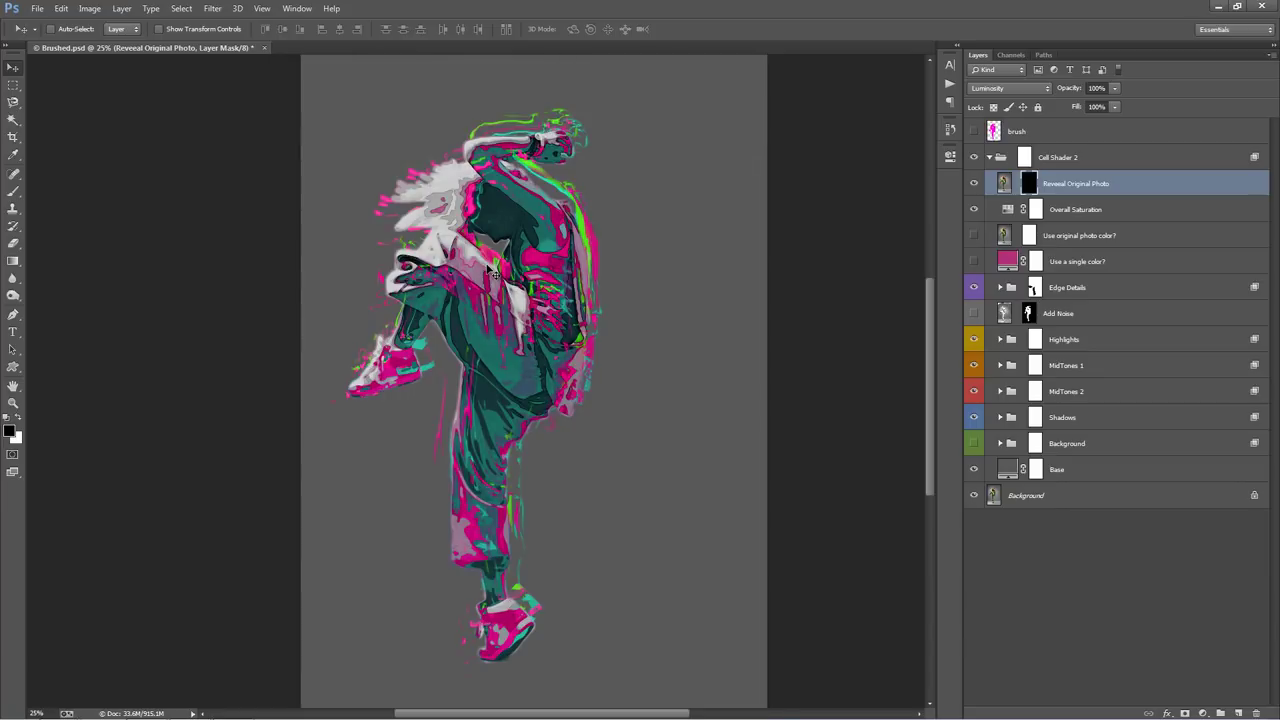
key("ctrl+i")
key("ctrl+i")
key("ctrl+i")
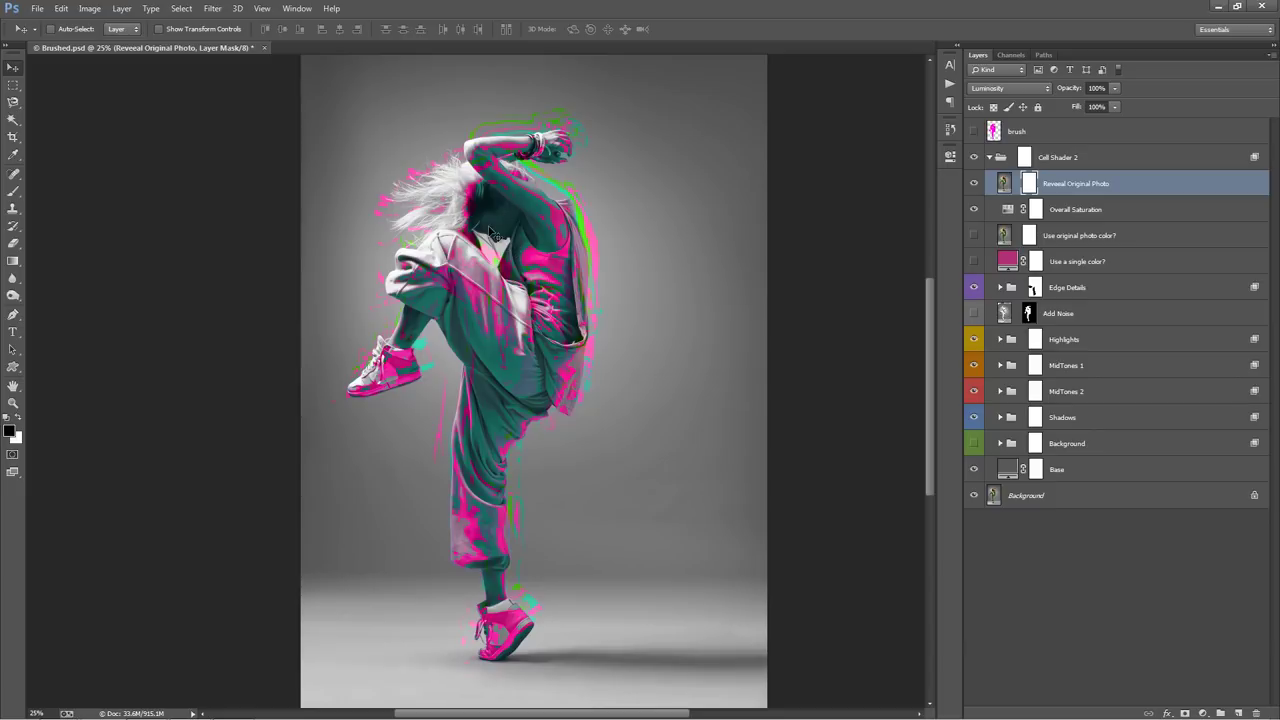
key("ctrl+i")
key("ctrl+i")
key("ctrl+i")
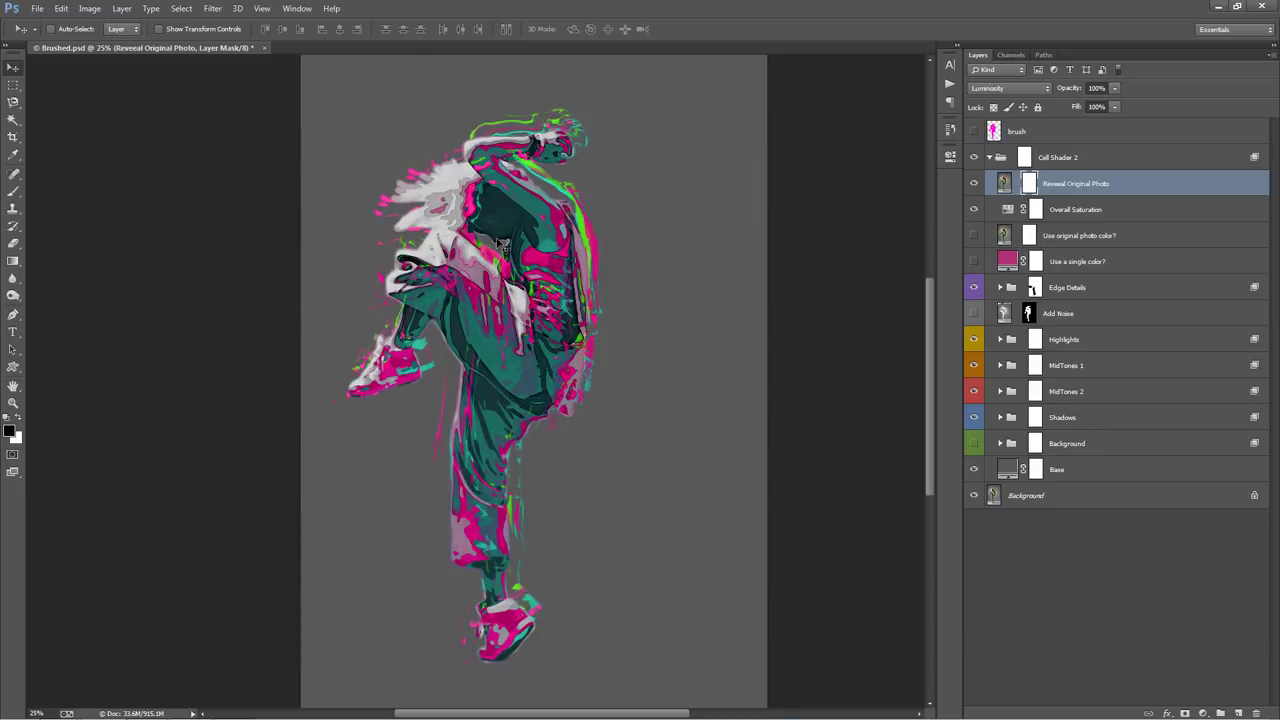
key("ctrl+i")
key("ctrl+i")
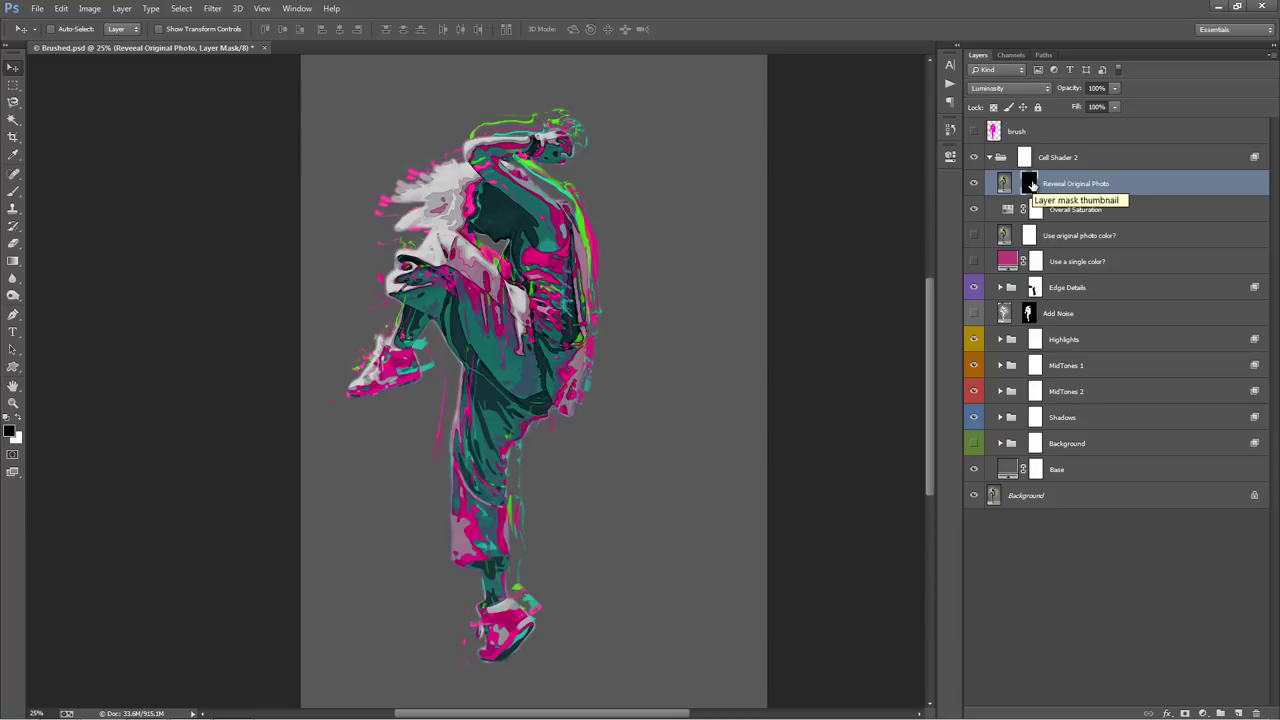
Step: Paint the Reveeal Original Photo mask white over the face with a 200 px brush, and black along the area beneath it
key("b")
key("x")
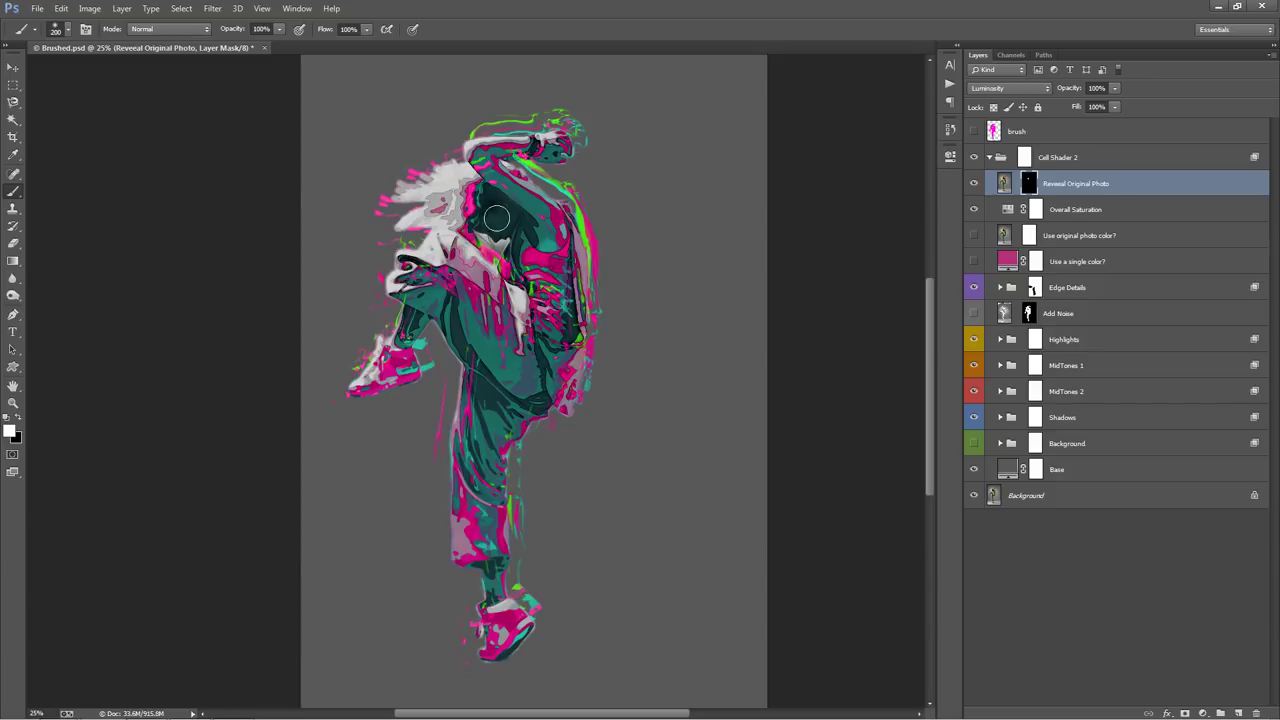
key("x")
left_click_drag(508, 246, 480, 243)
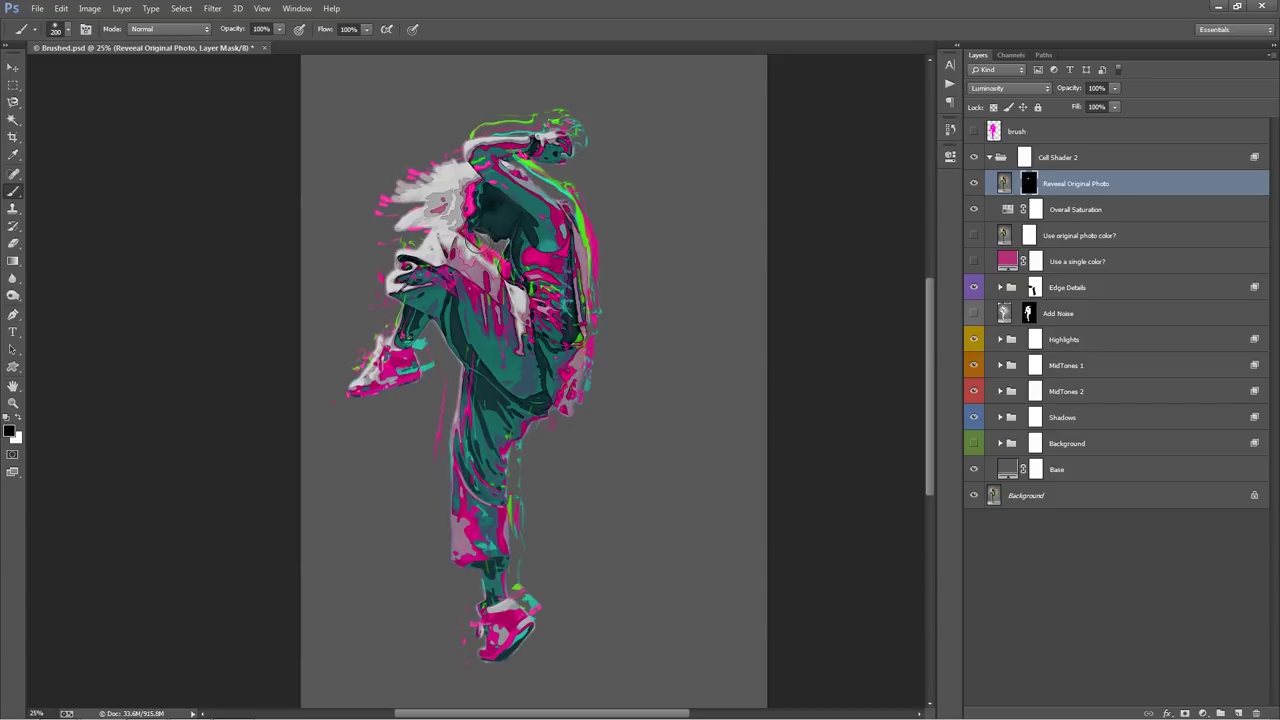
Step: Paint the Reveeal Original Photo mask white over the raised shoe, and undo the trial stroke over the standing shoe
key("x")
mouse_move(398, 369)
left_mouse_down()
mouse_move(365, 386)
mouse_move(380, 366)
mouse_move(366, 378)
mouse_move(414, 370)
mouse_move(362, 378)
left_mouse_up()
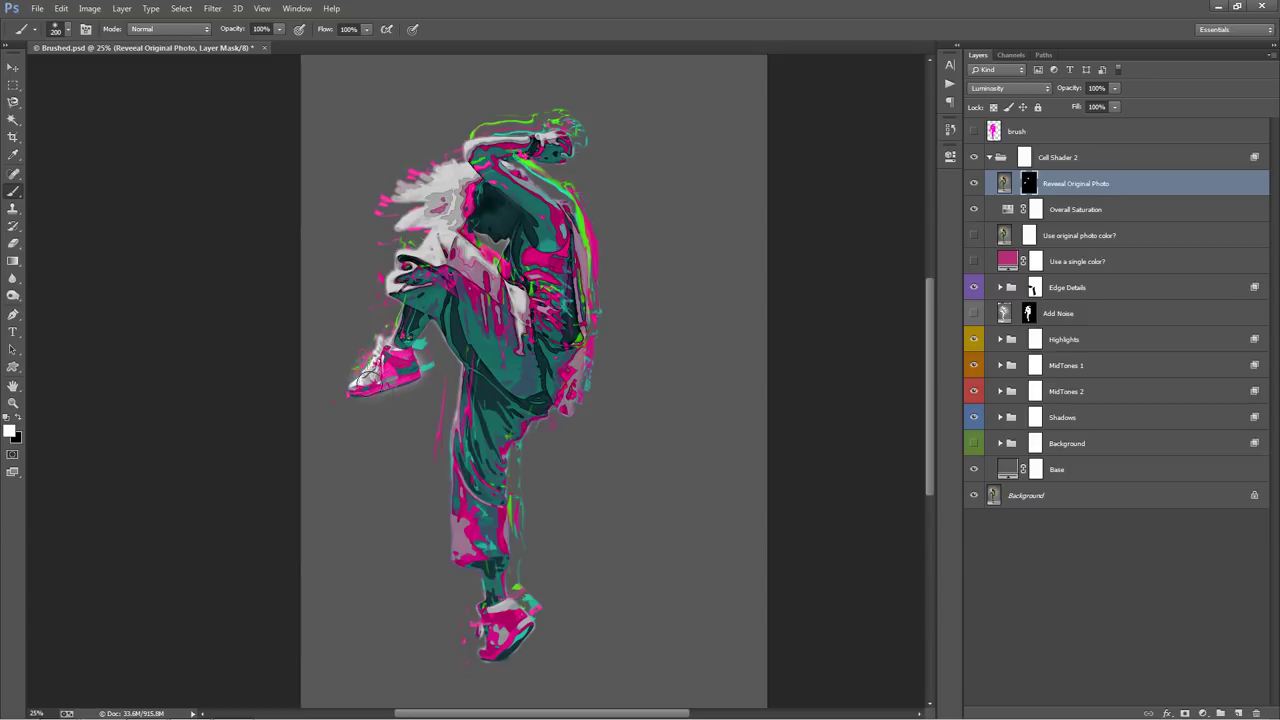
mouse_move(516, 626)
left_mouse_down()
mouse_move(493, 646)
mouse_move(526, 624)
mouse_move(500, 605)
left_mouse_up()
key("ctrl+z")
key("v")
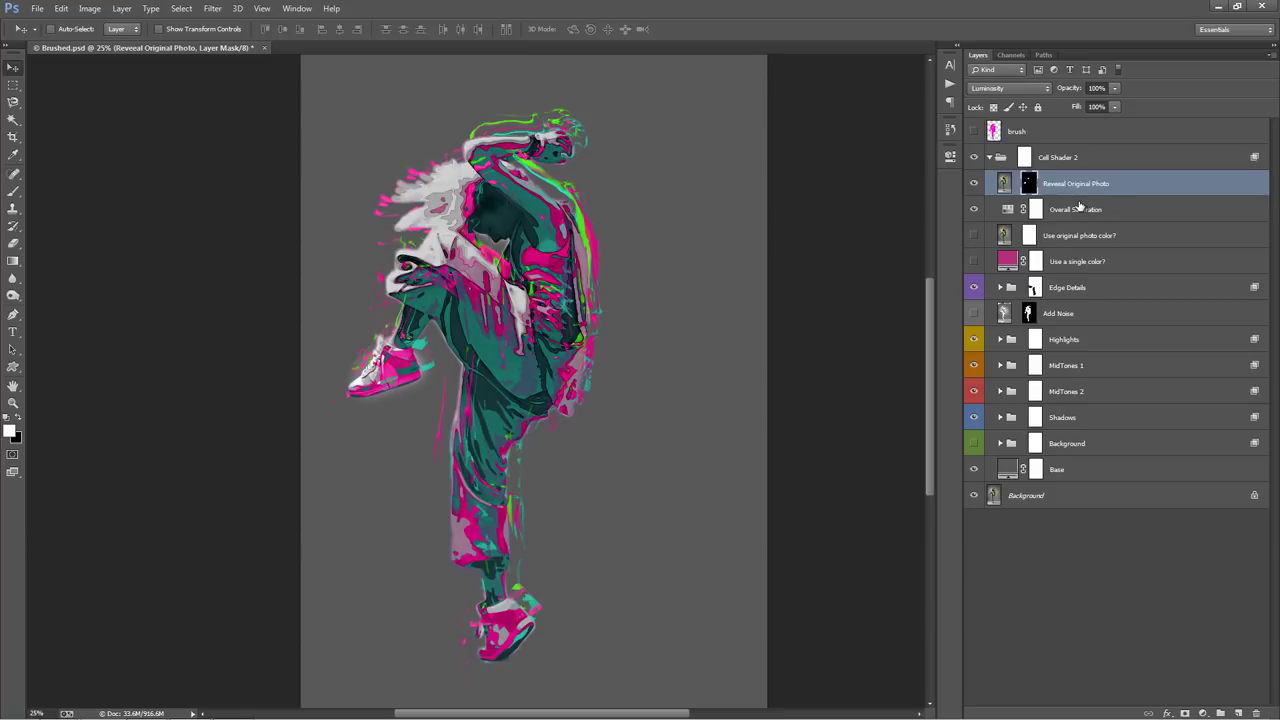
Step: Switch the visibility of the Background group on and off to compare the artwork with and without its backdrop
left_click(1092, 358)
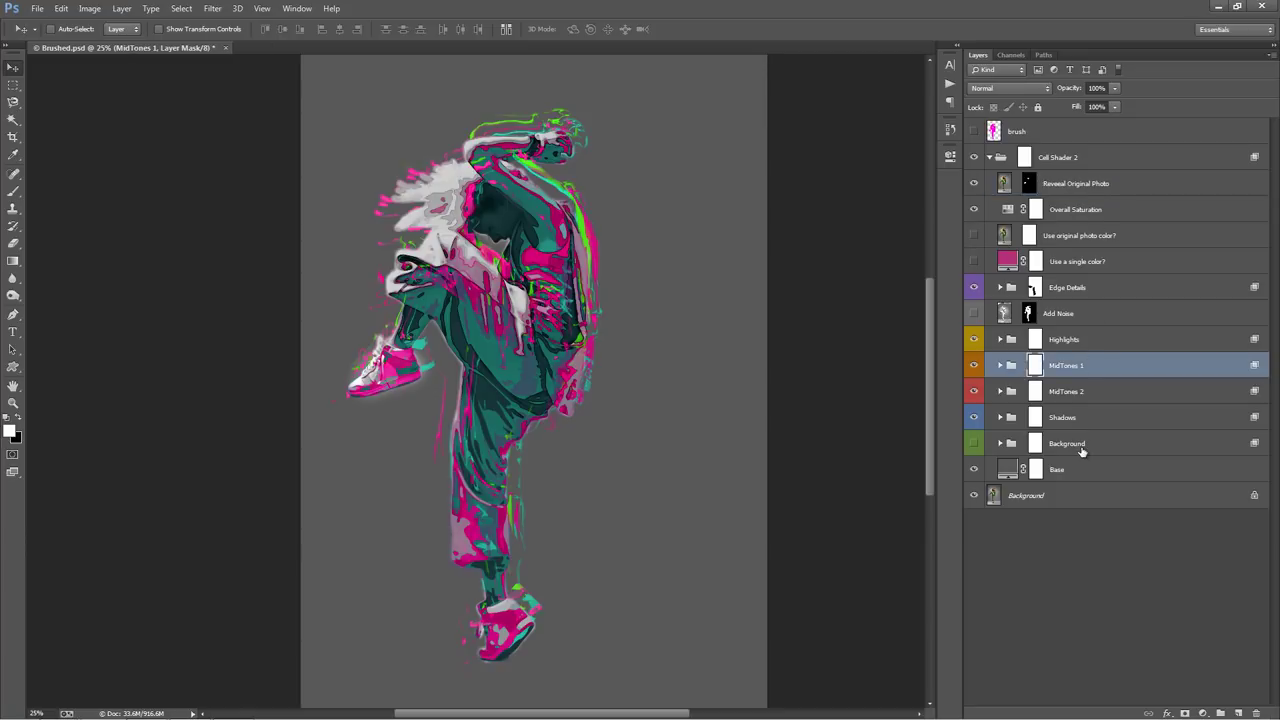
left_click(1083, 452)
left_click(973, 443)
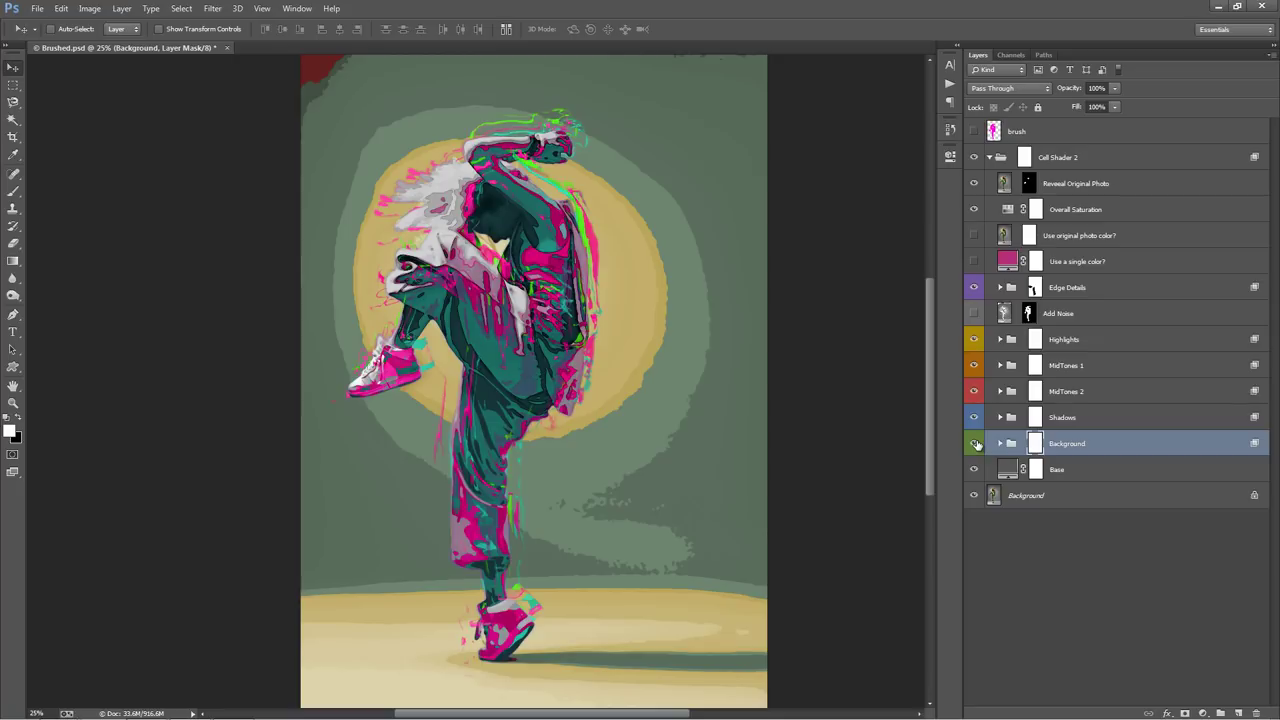
left_click(974, 443)
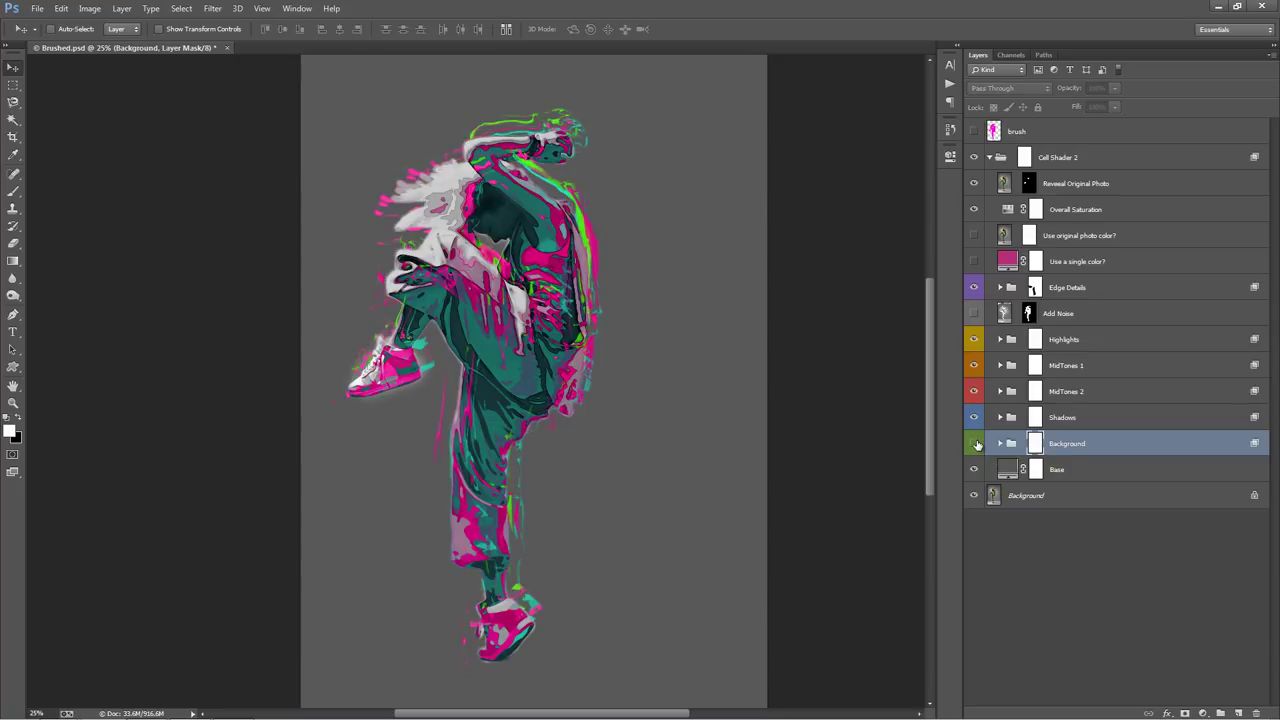
Step: Recolor the Base solid color fill to a lighter neutral grey, after trying several tones
left_click(1109, 473)
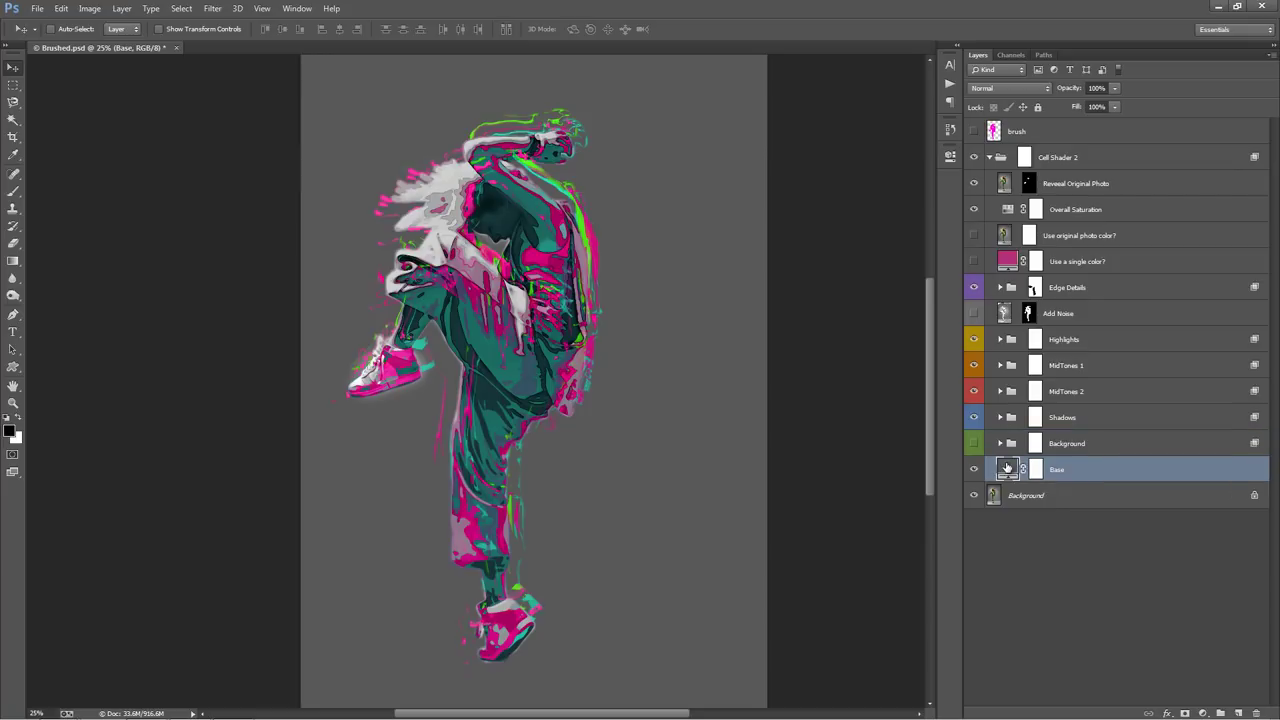
double_click(1007, 468)
left_click(688, 136)
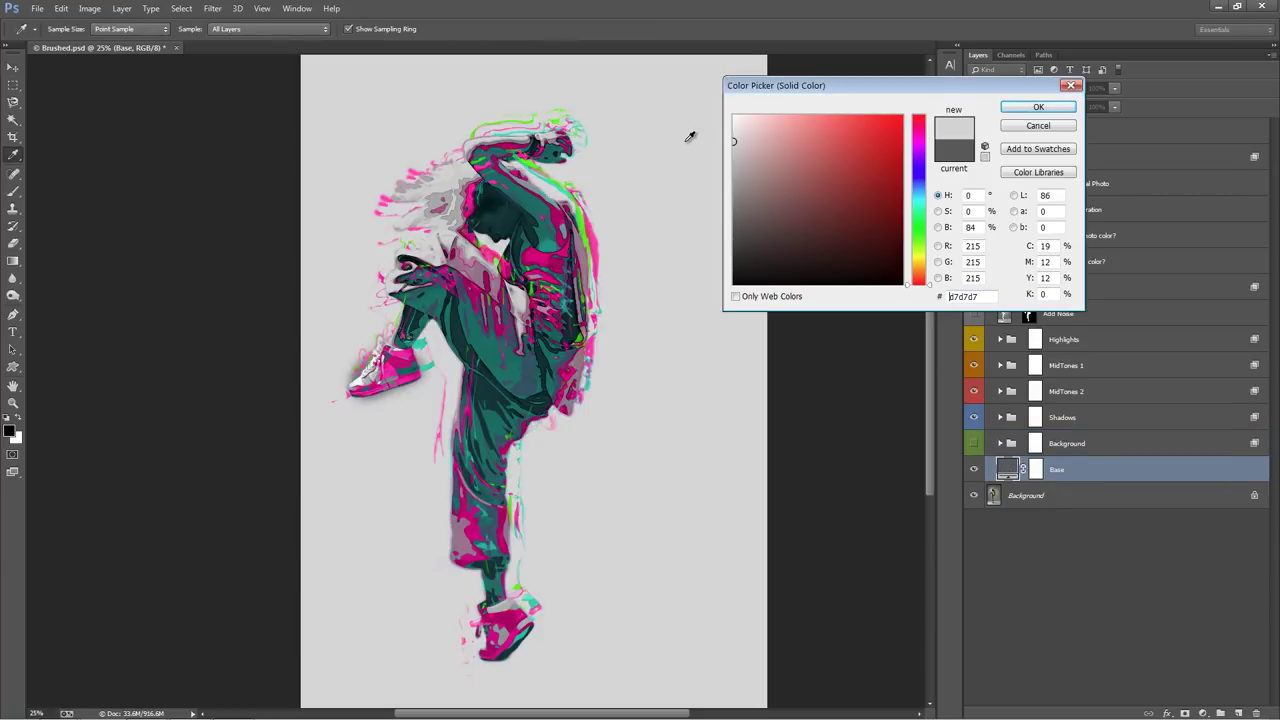
left_click(846, 174)
type("ebebeb")
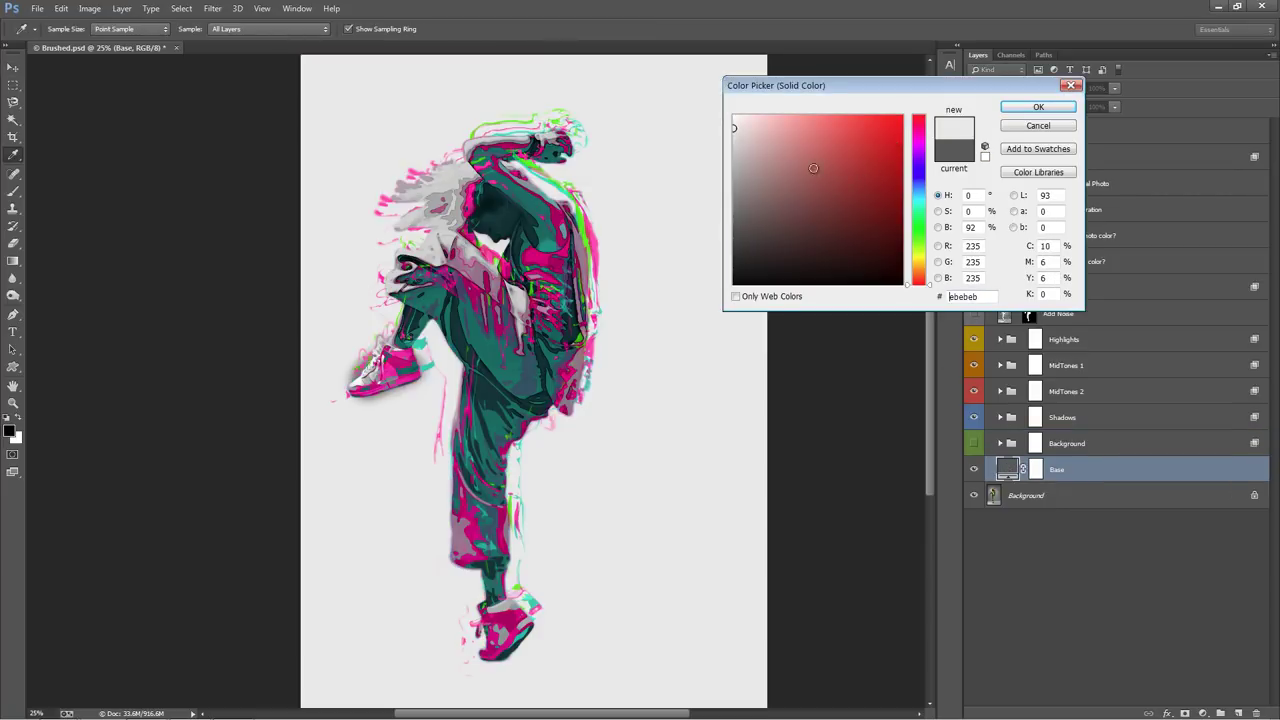
type("b4b4b4")
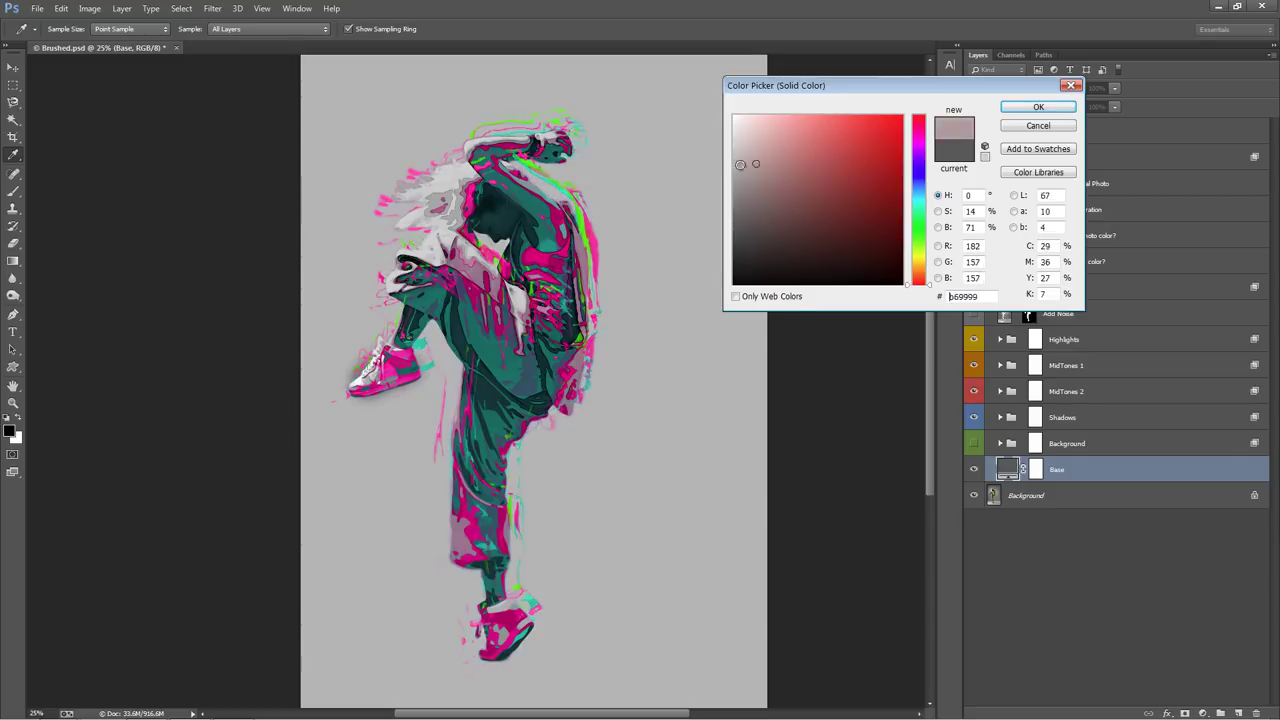
left_click(1038, 107)
Step: Show the Background group behind the dancer and expand it to list its layers
left_click(1085, 451)
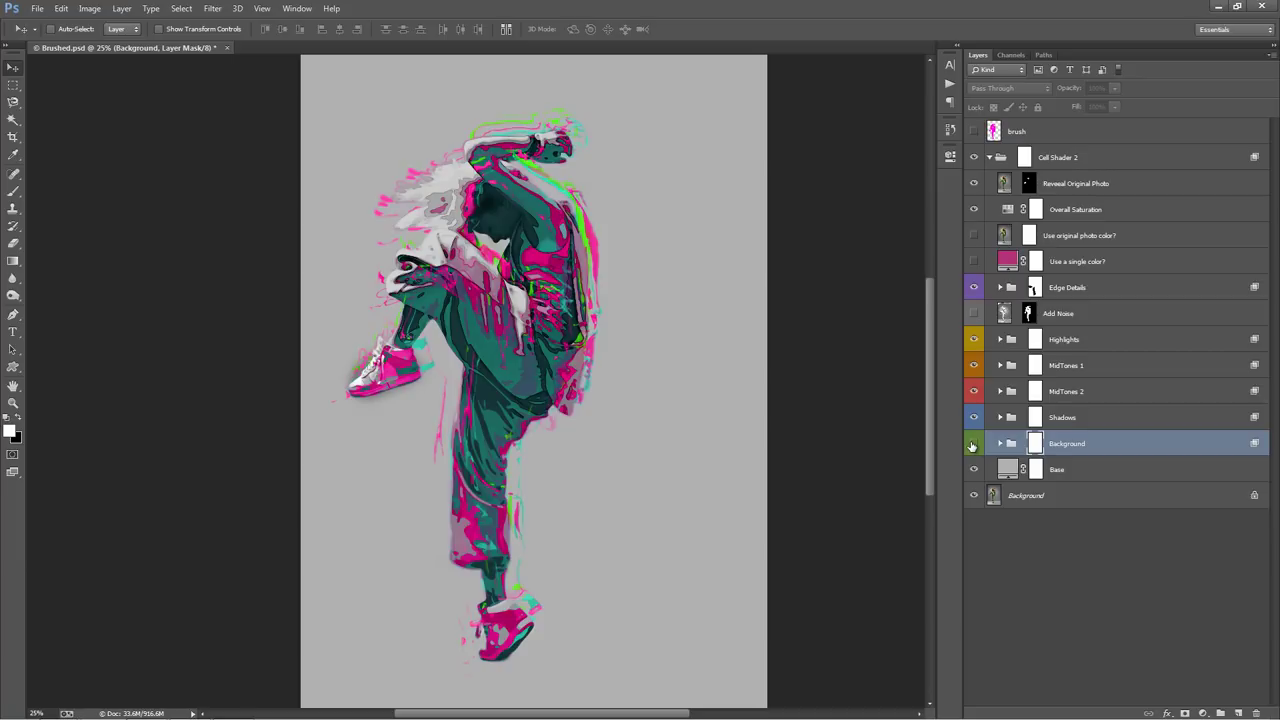
left_click(973, 443)
left_click(1000, 443)
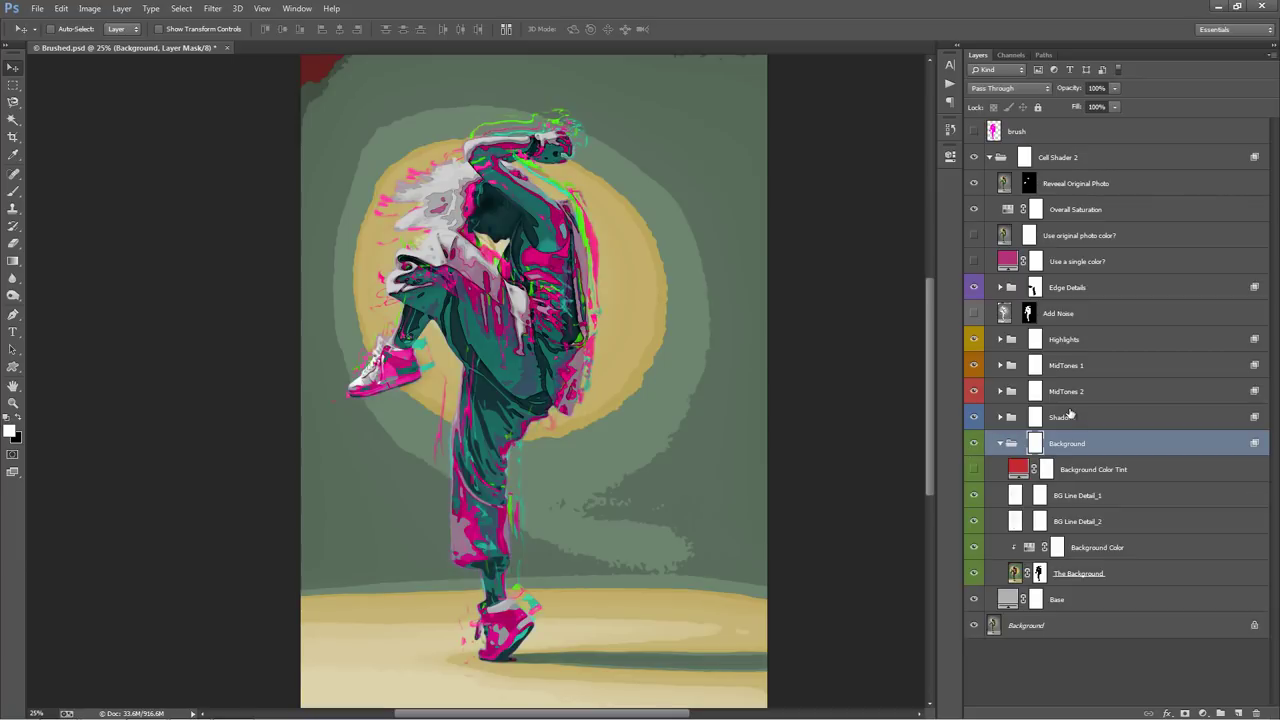
Step: Hide the BG Line Detail_1 and BG Line Detail_2 layers, and switch the Background Color adjustment off and on for comparison
left_click(1098, 548)
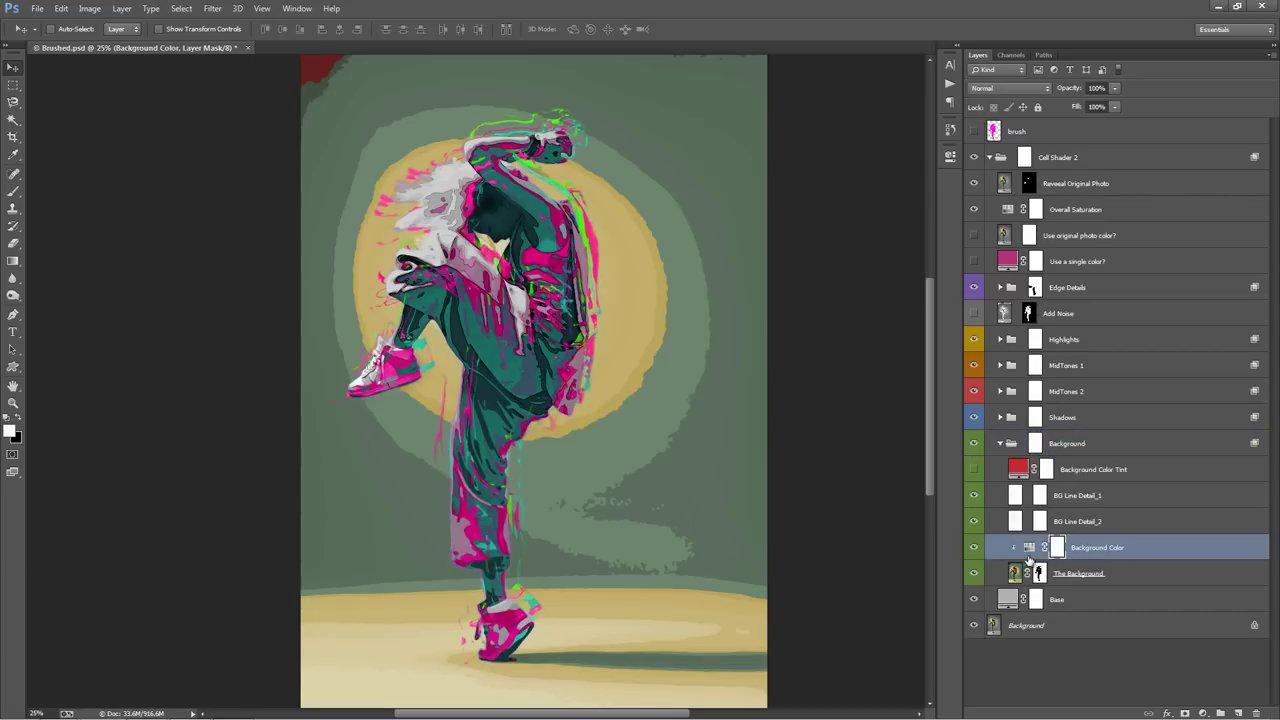
left_click_drag(978, 494, 973, 550)
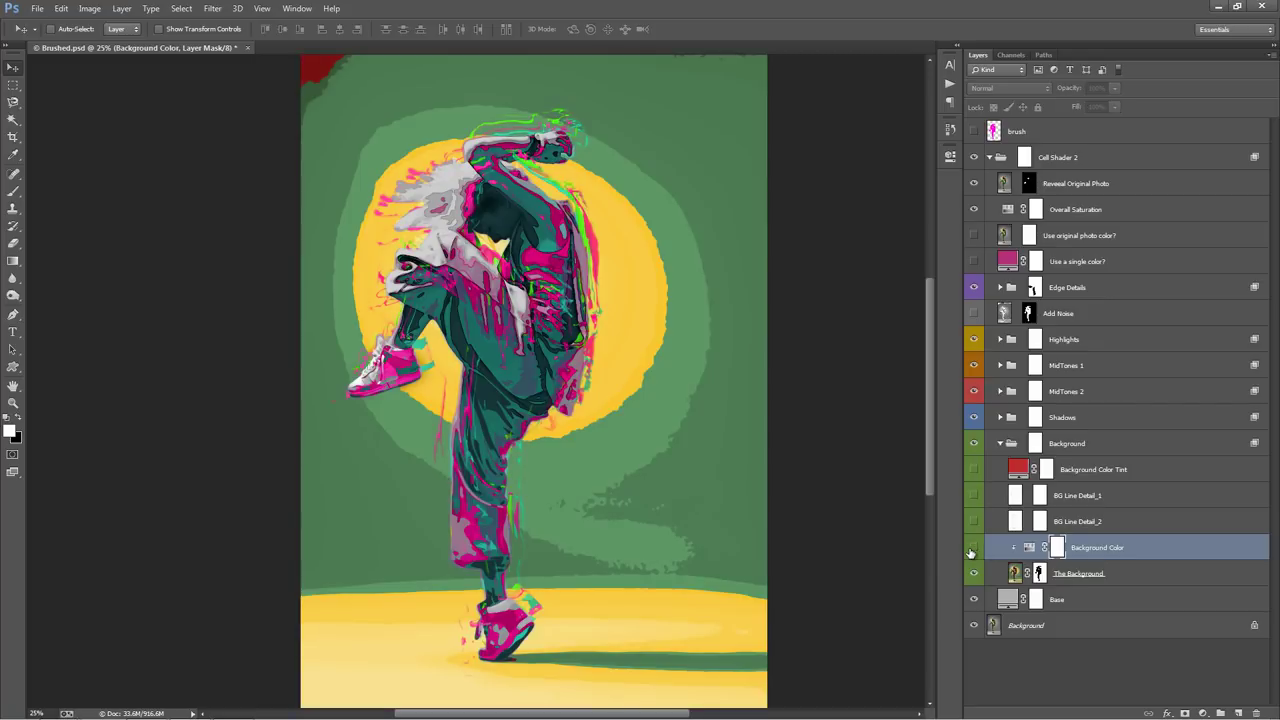
left_click(1090, 573)
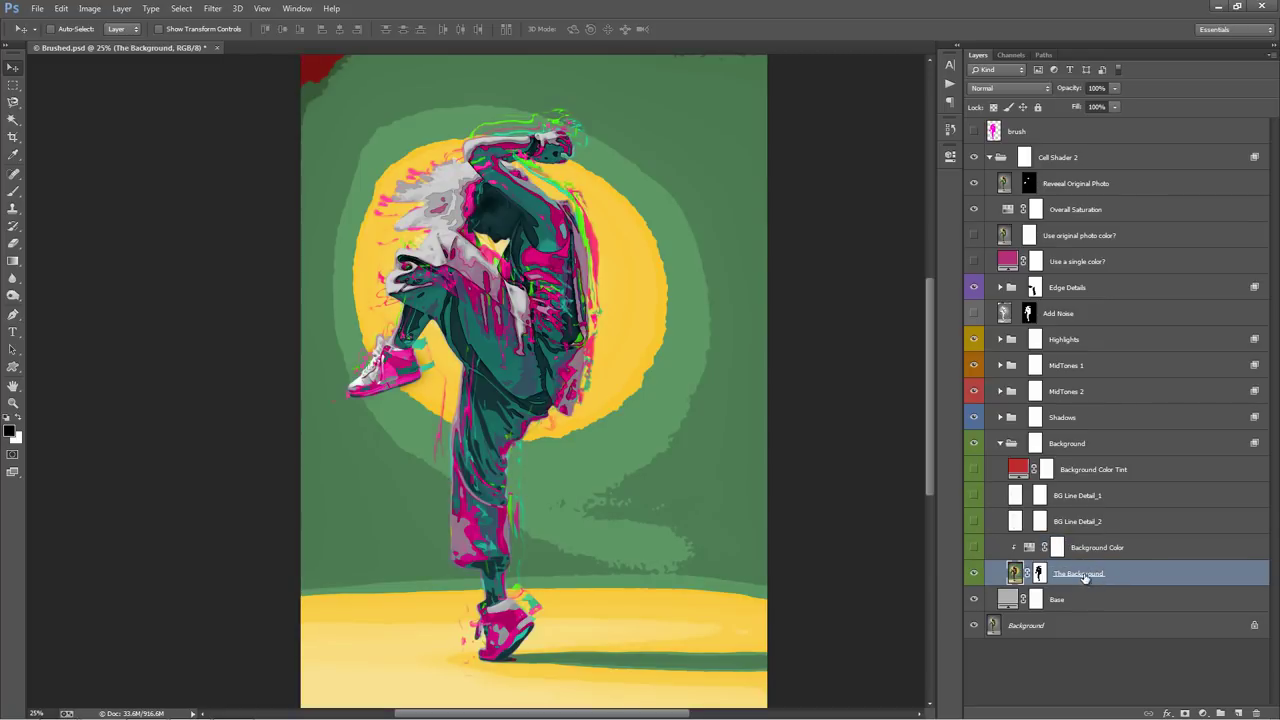
left_click(974, 548)
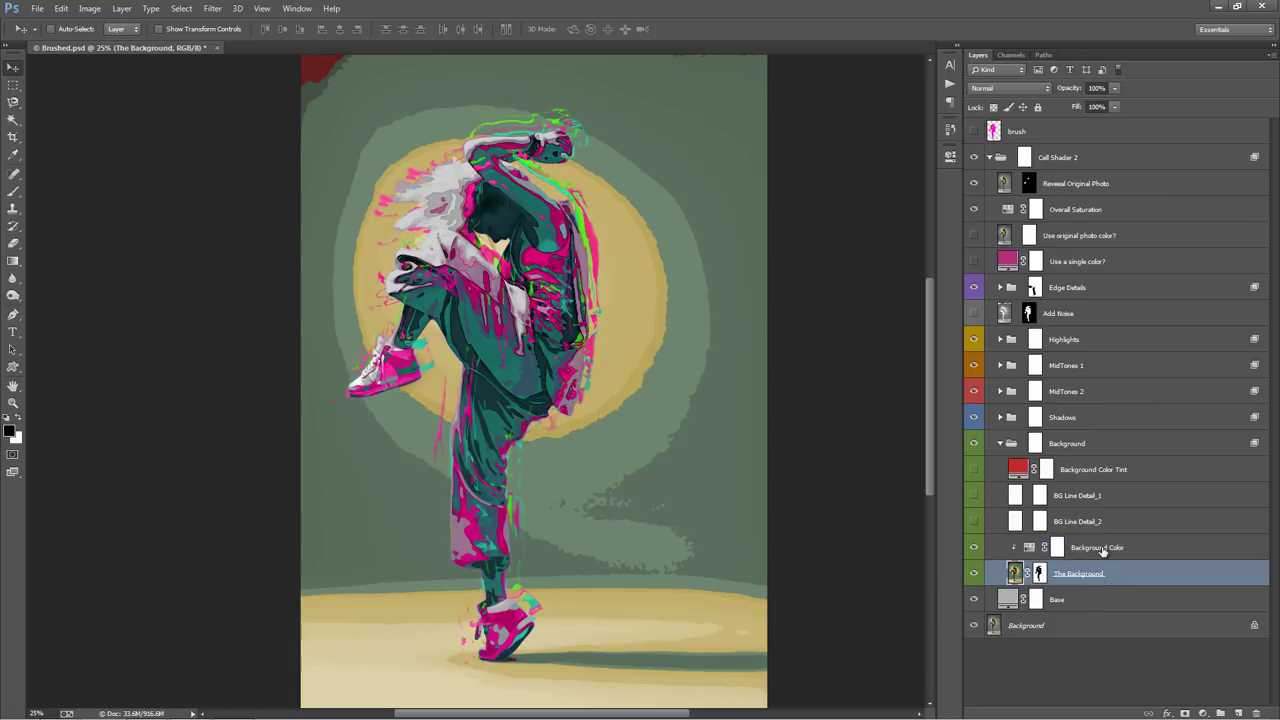
Step: Set the Background Color adjustment to saturation -21 with a slight hue shift of about +3
left_click(1100, 549)
double_click(1029, 548)
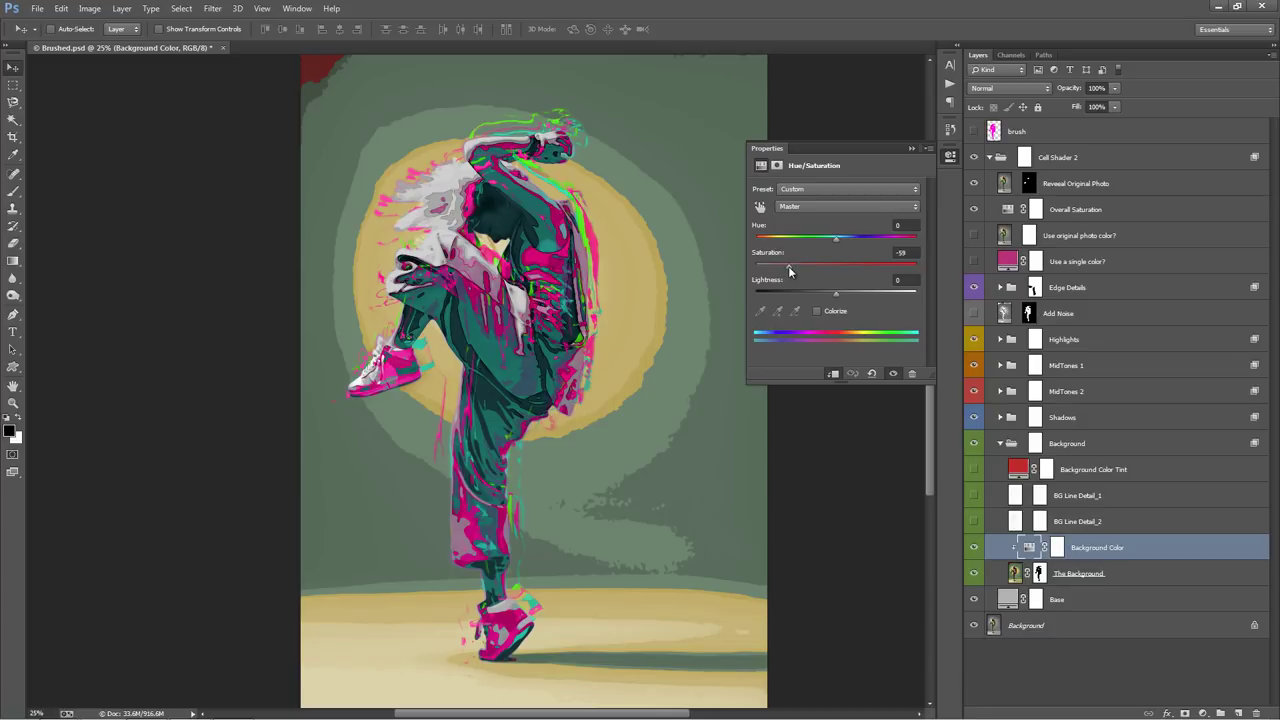
left_click_drag(788, 267, 839, 241)
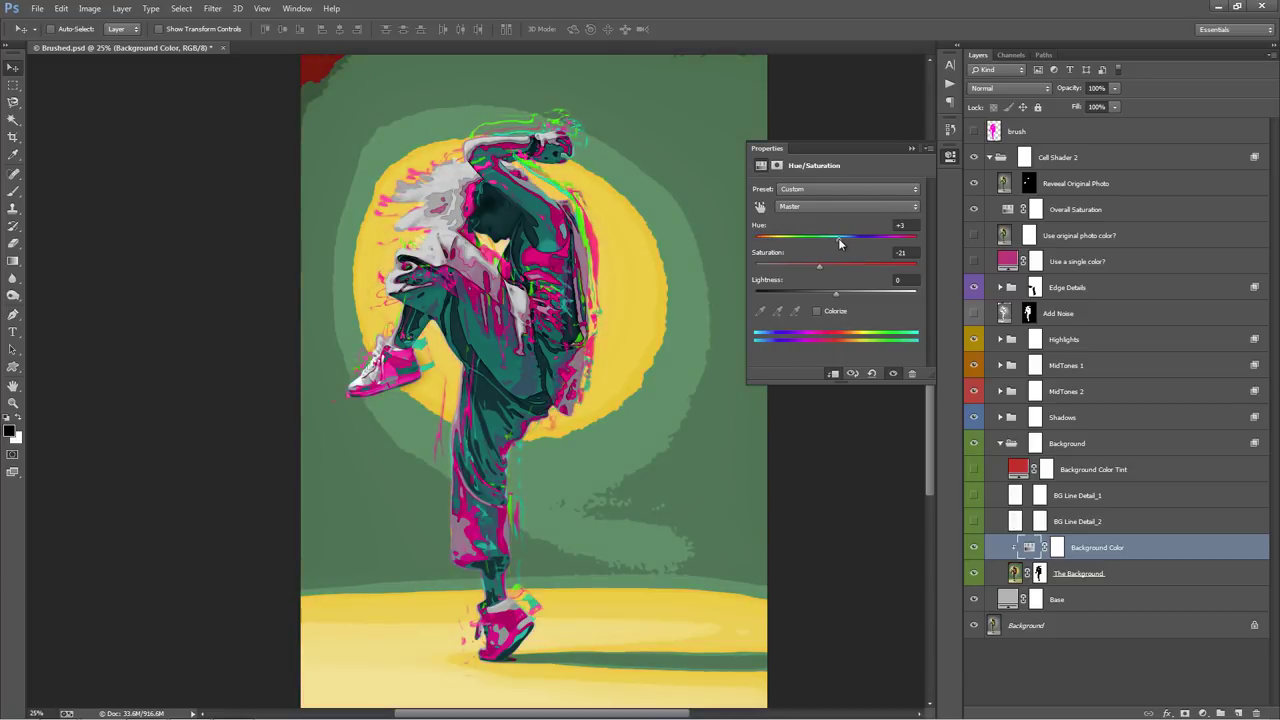
Step: Try the Colorize option on the Background Color adjustment with different hue and saturation values, and turn it off again
left_click(836, 311)
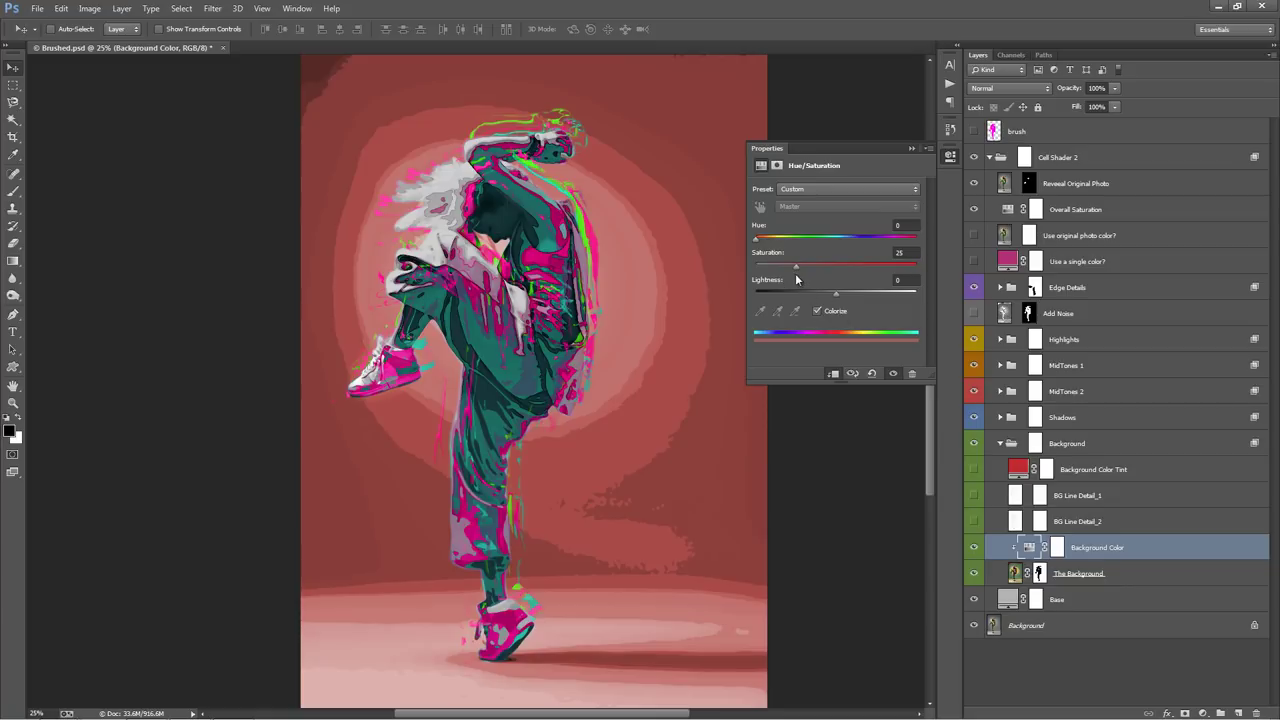
left_click_drag(805, 264, 917, 260)
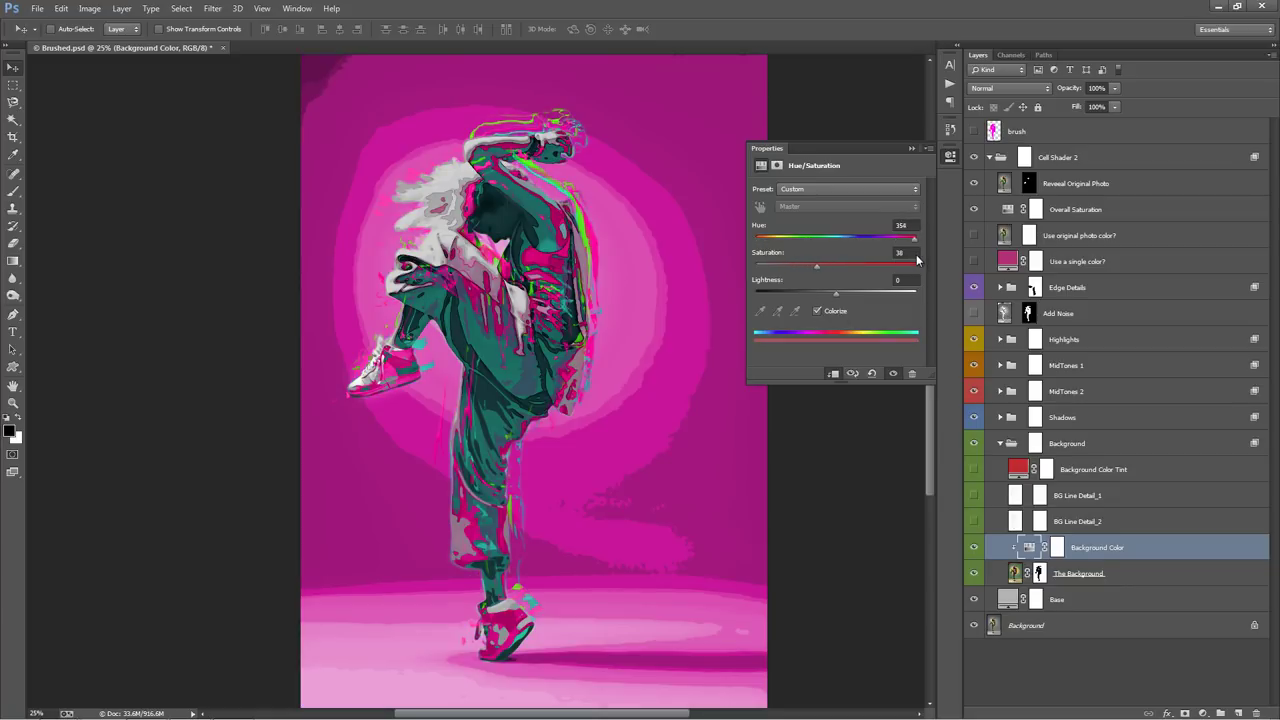
left_click_drag(818, 267, 730, 269)
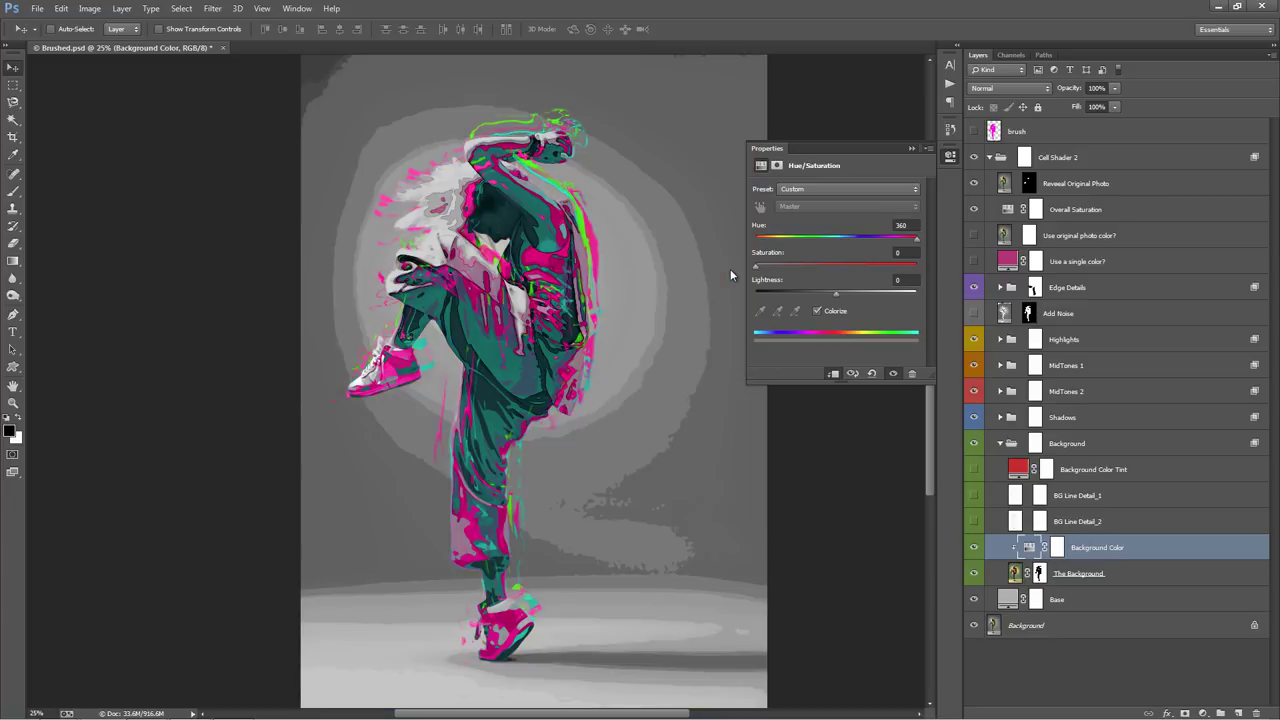
left_click_drag(755, 266, 805, 272)
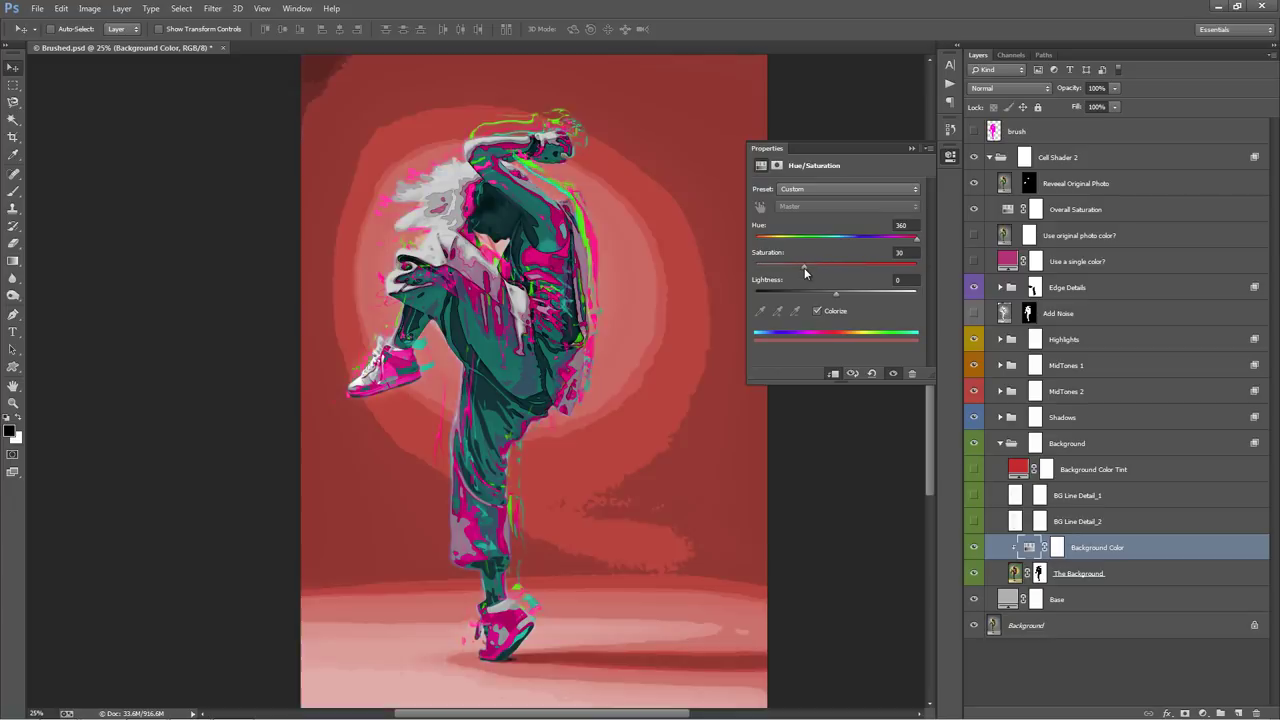
left_click(821, 313)
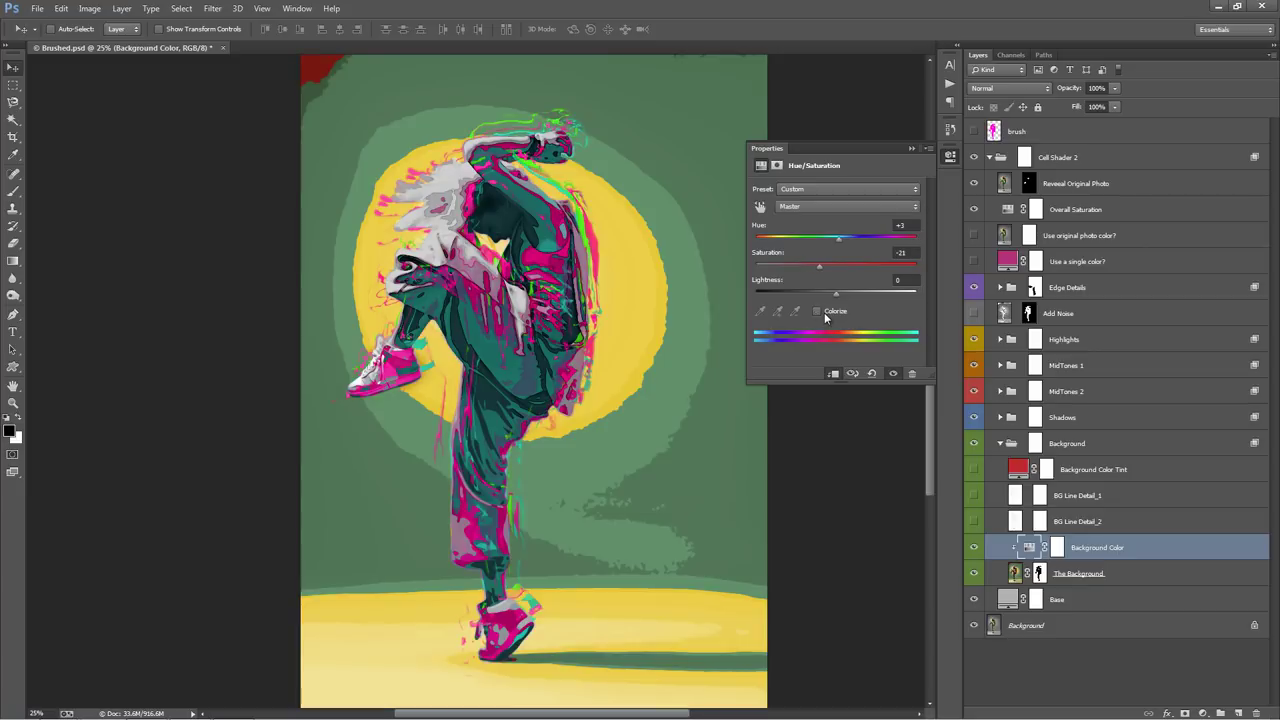
left_click(909, 149)
Step: Show the BG Line Detail_1 and BG Line Detail_2 layers and select both of them
left_click(998, 494)
left_click(995, 511)
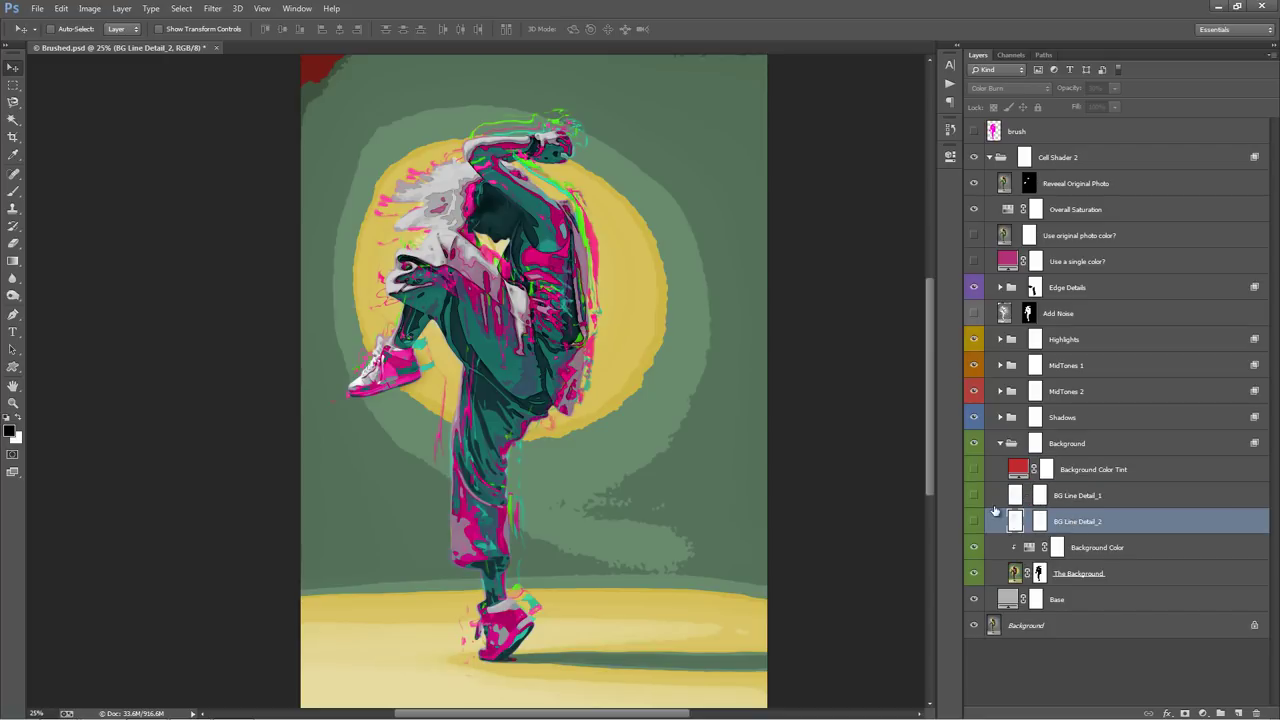
left_click(1086, 498)
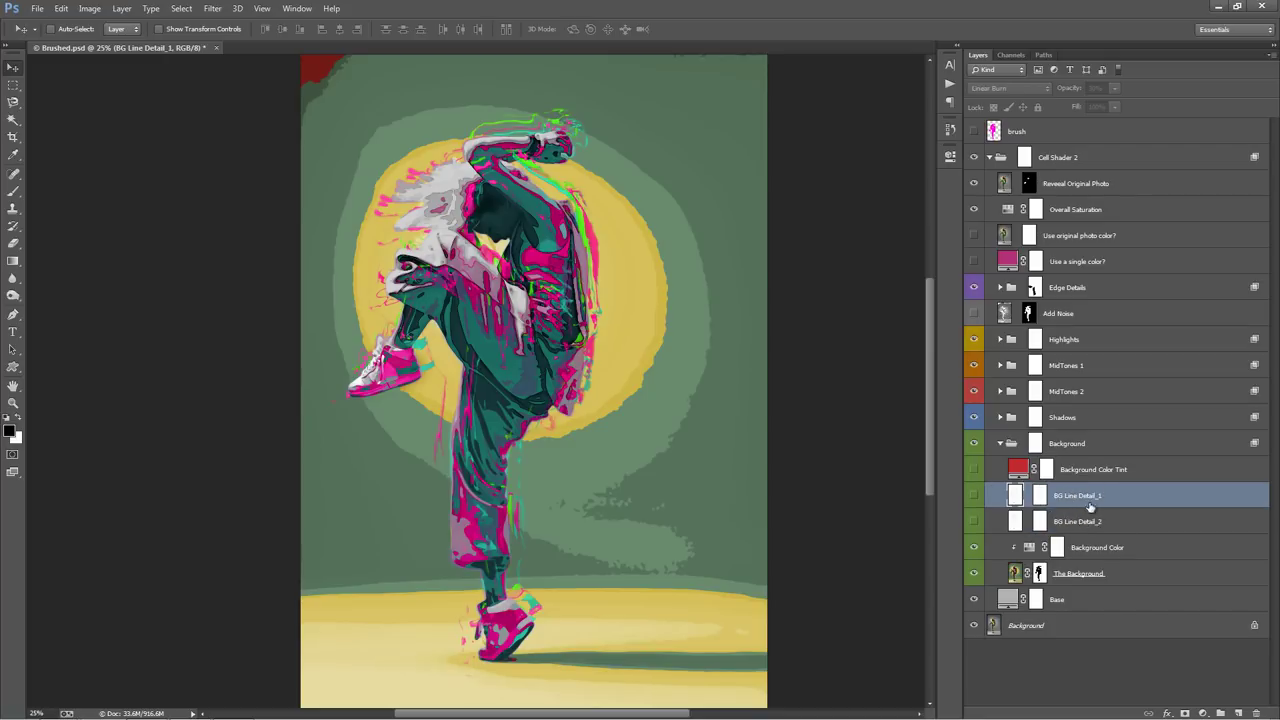
left_click(1092, 521)
left_click(974, 521)
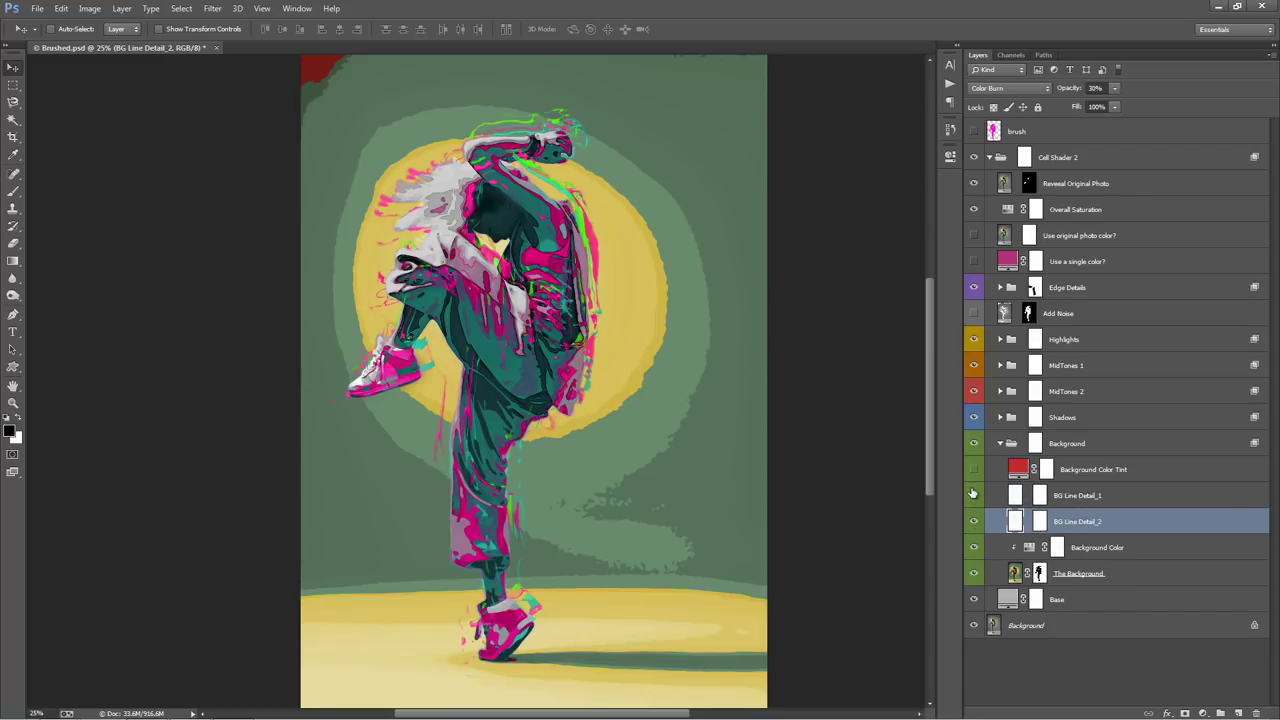
left_click(1095, 497)
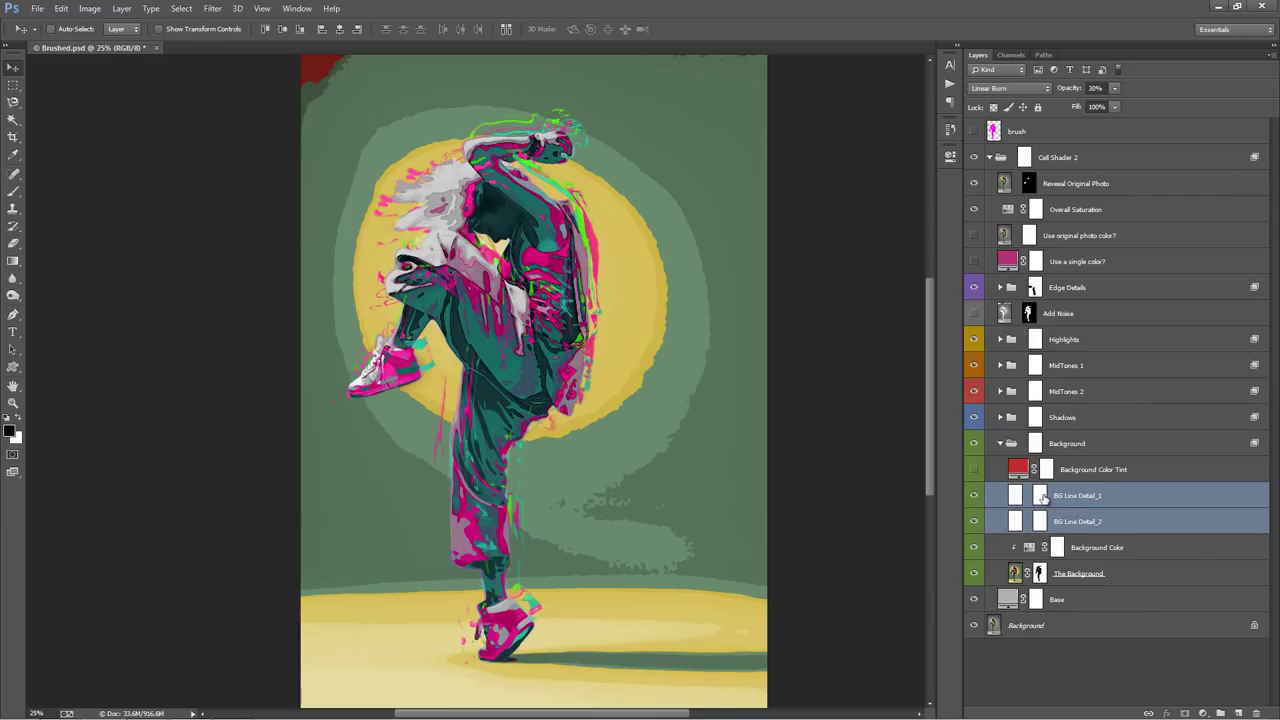
Step: Disable the layer masks of BG Line Detail_1 and BG Line Detail_2 and select both layers
left_click(1042, 496)
left_click(1041, 496, "shift")
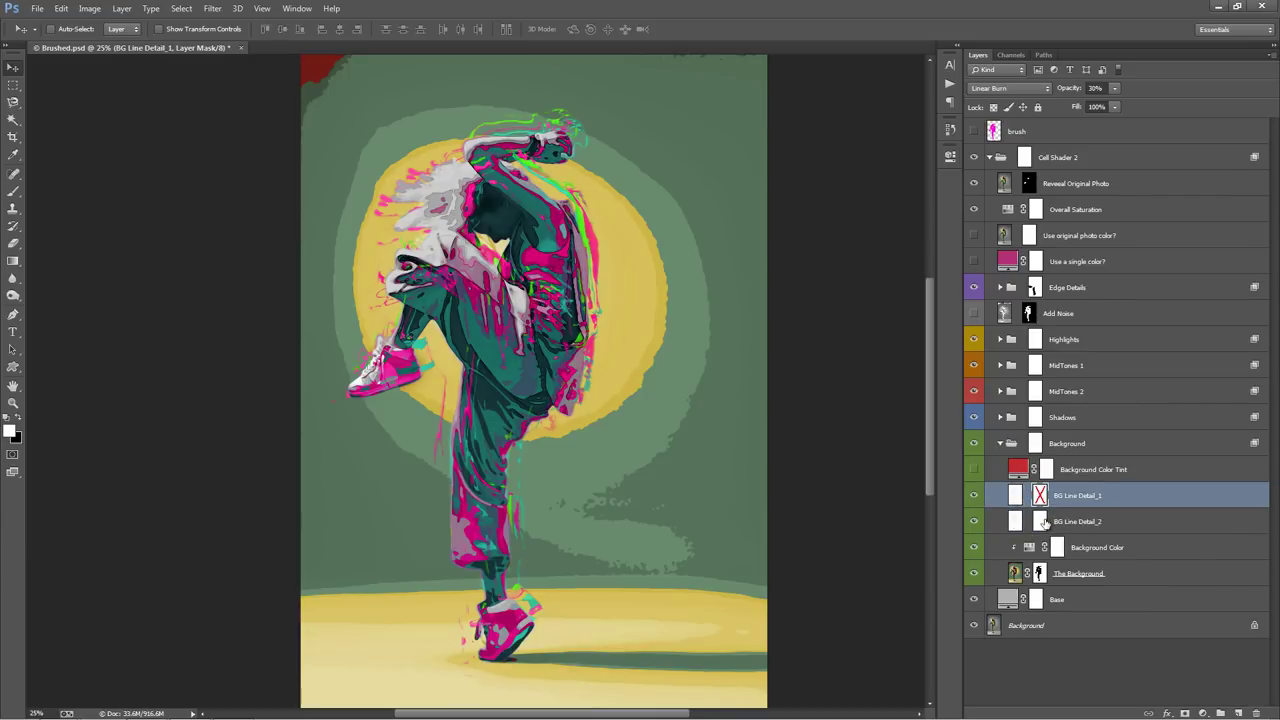
left_click(1097, 520, "shift")
Step: Raise the opacity of both BG Line Detail layers to 100% while trying out offset positions for their lines
left_click_drag(768, 364, 785, 285)
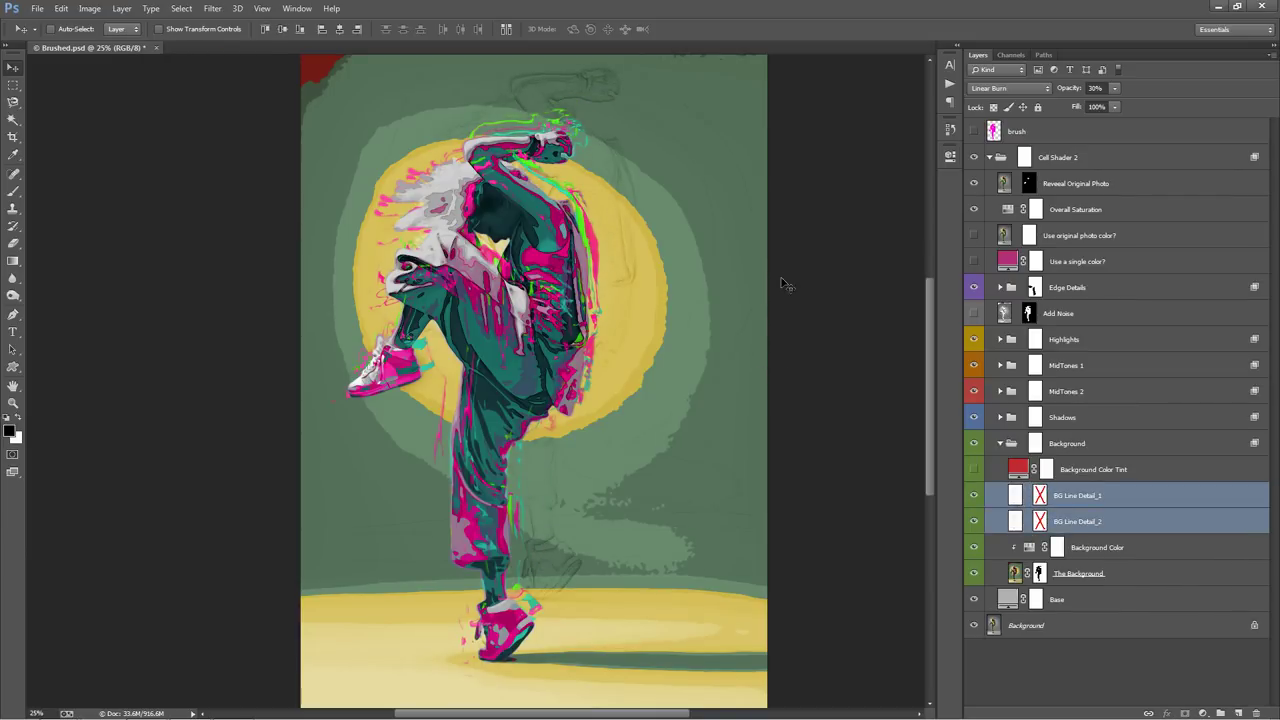
left_click(1129, 500, "ctrl")
left_click(1130, 496, "ctrl")
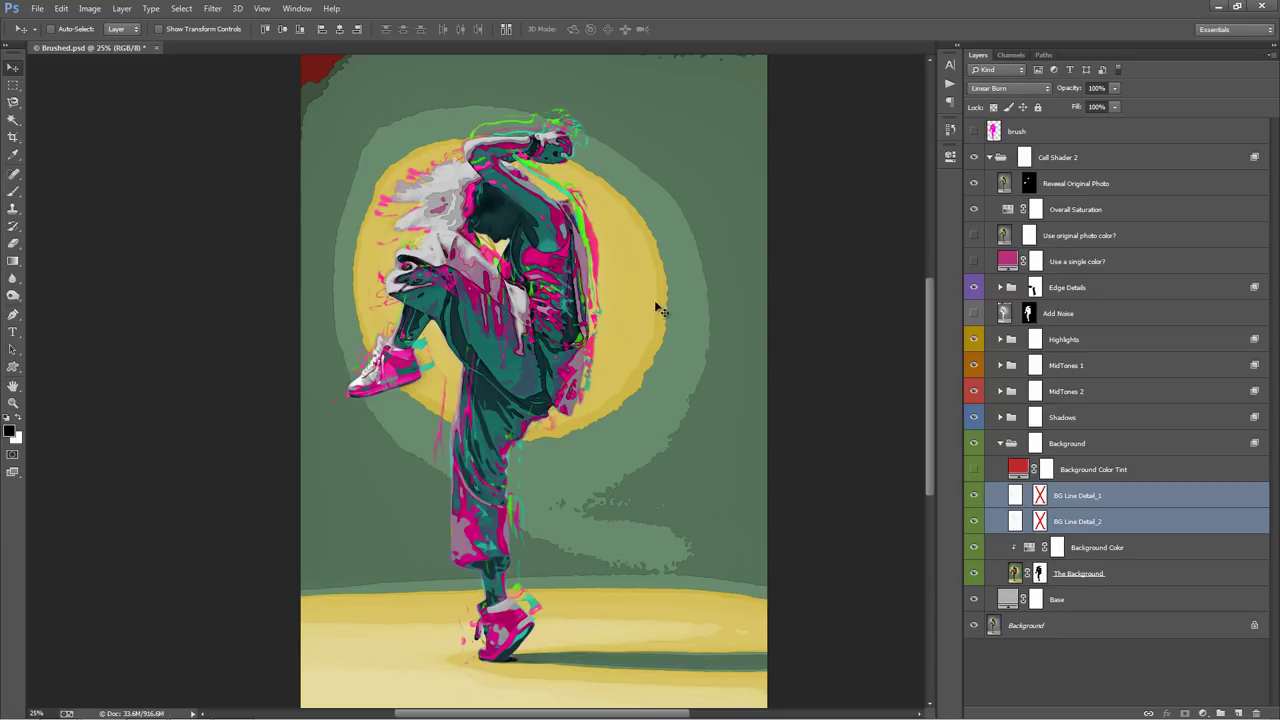
left_click_drag(654, 303, 677, 290)
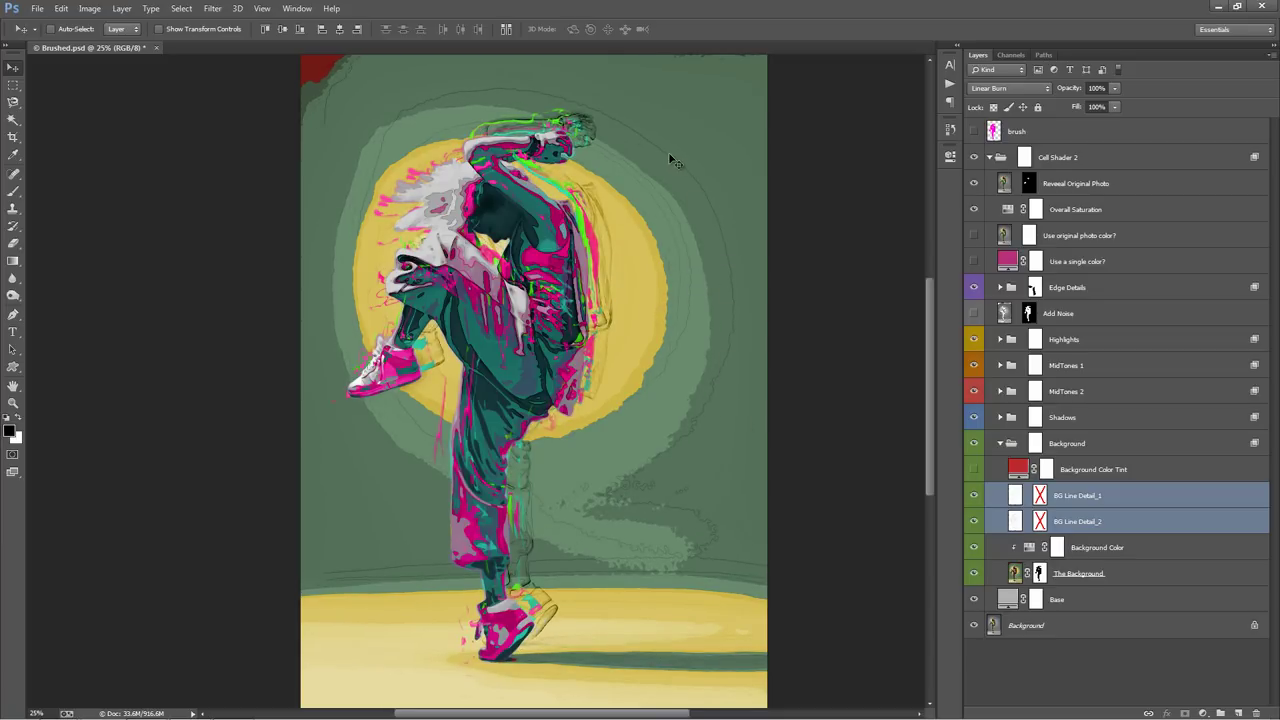
key("ctrl+z")
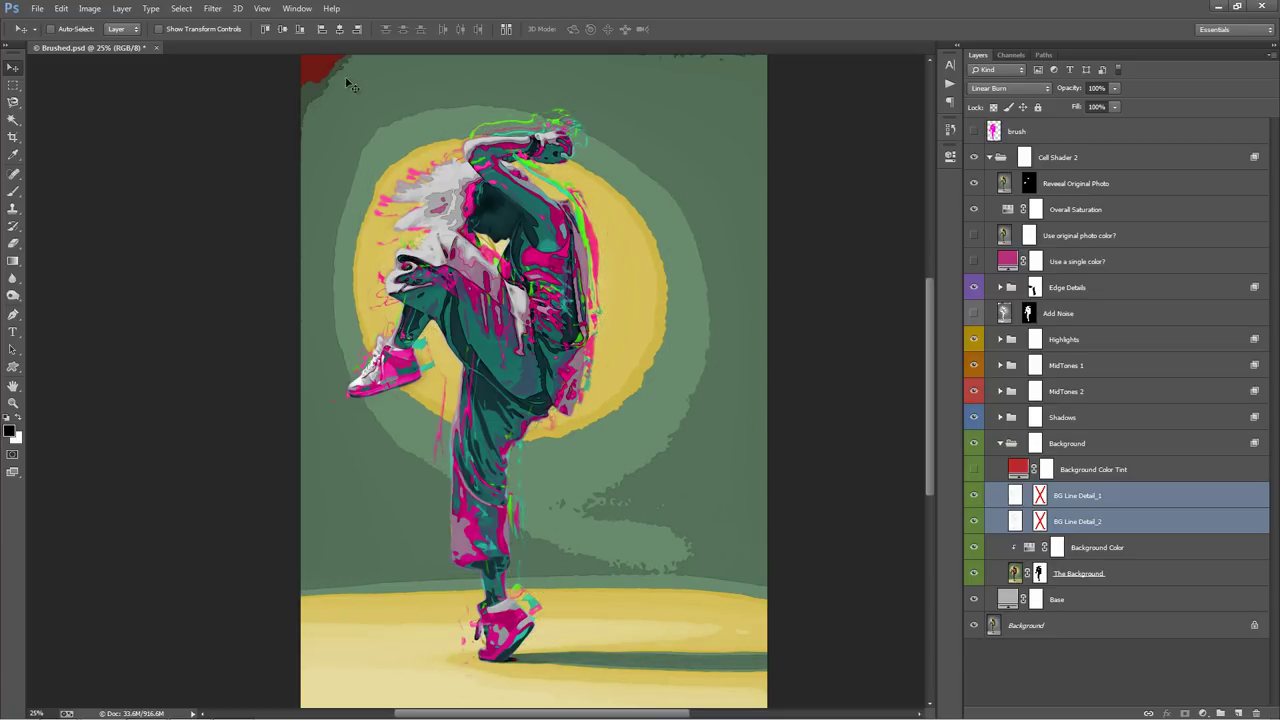
Step: Switch the visibility of the BG Line Detail_1 layer off and on repeatedly to check its effect
left_click(976, 497)
left_click(976, 497)
left_click(976, 497)
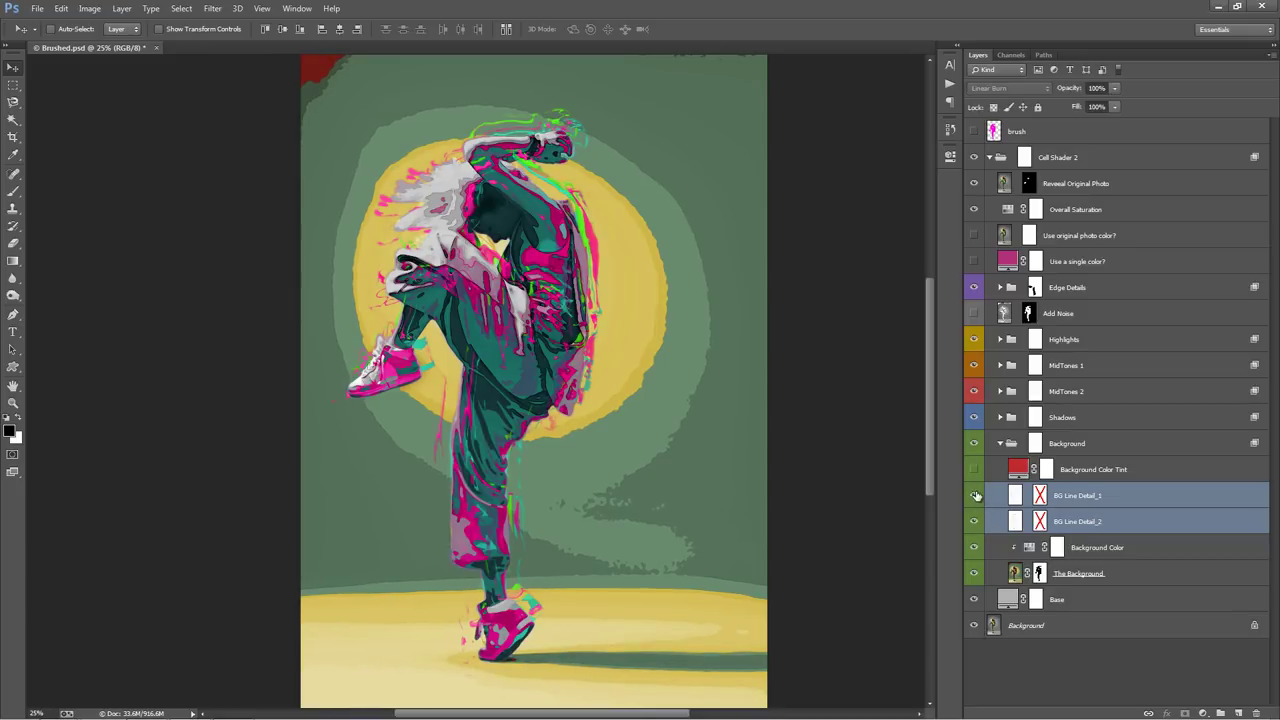
left_click(976, 497)
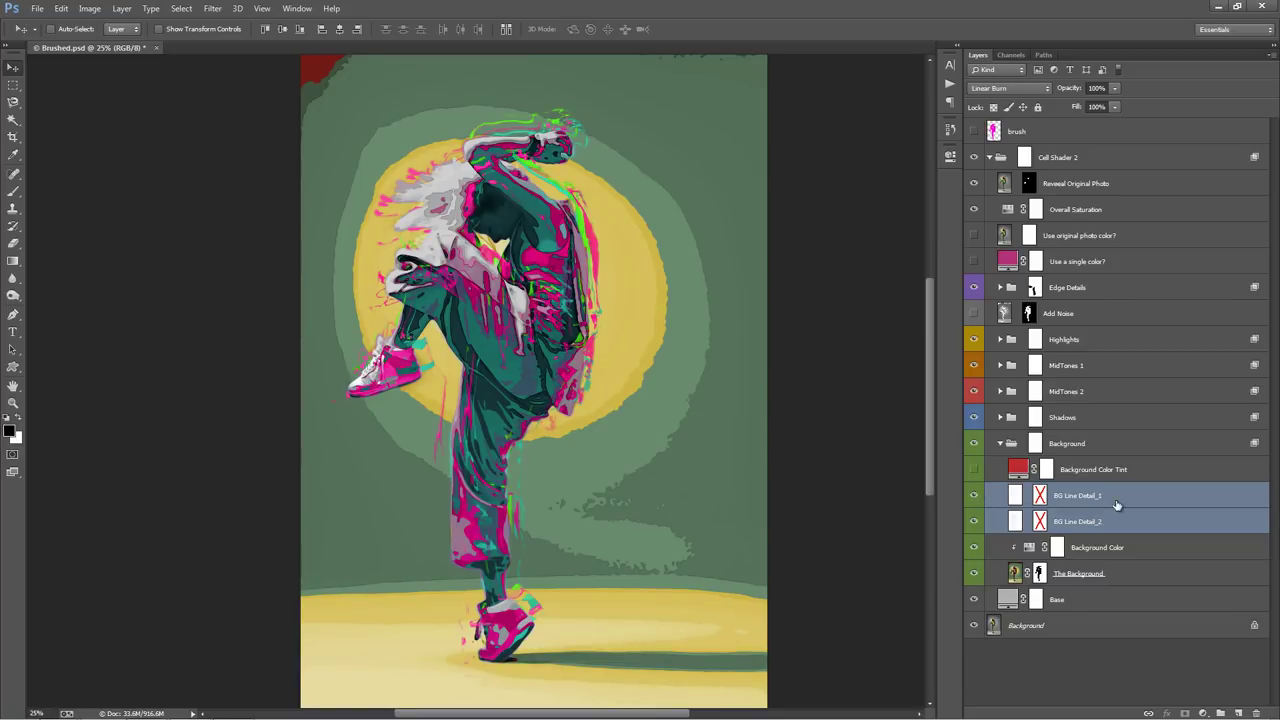
Step: Re-enable the masks of both BG Line Detail layers and hide the two layers again
left_click(1040, 495)
left_click(990, 516)
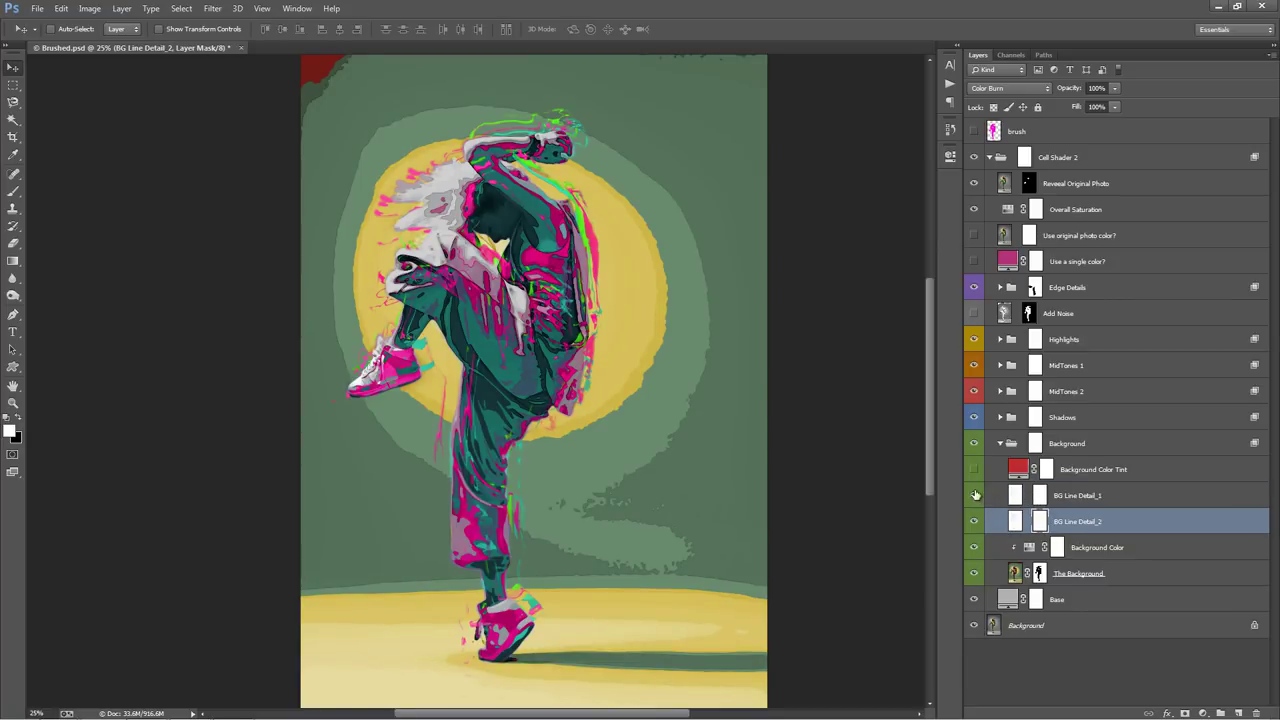
left_click(974, 521)
left_click(1150, 496)
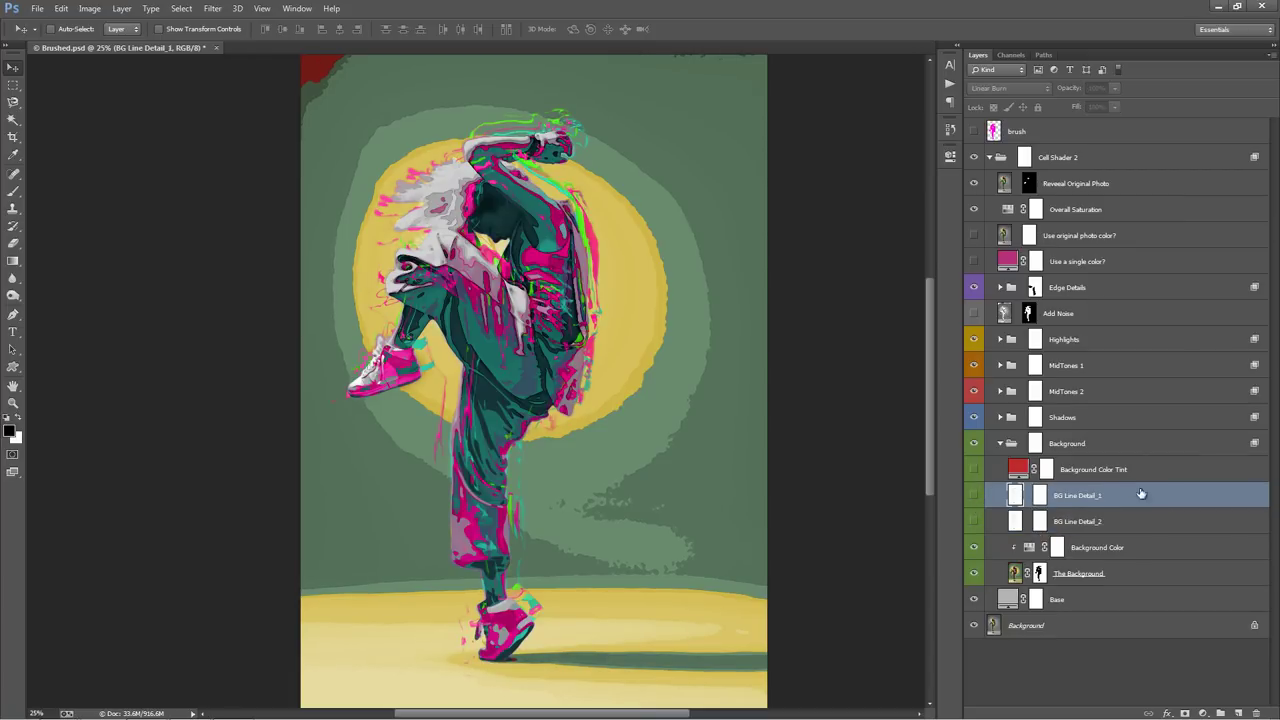
Step: Select the Background Color Tint layer and make it visible to tint the whole background
left_click(1131, 472)
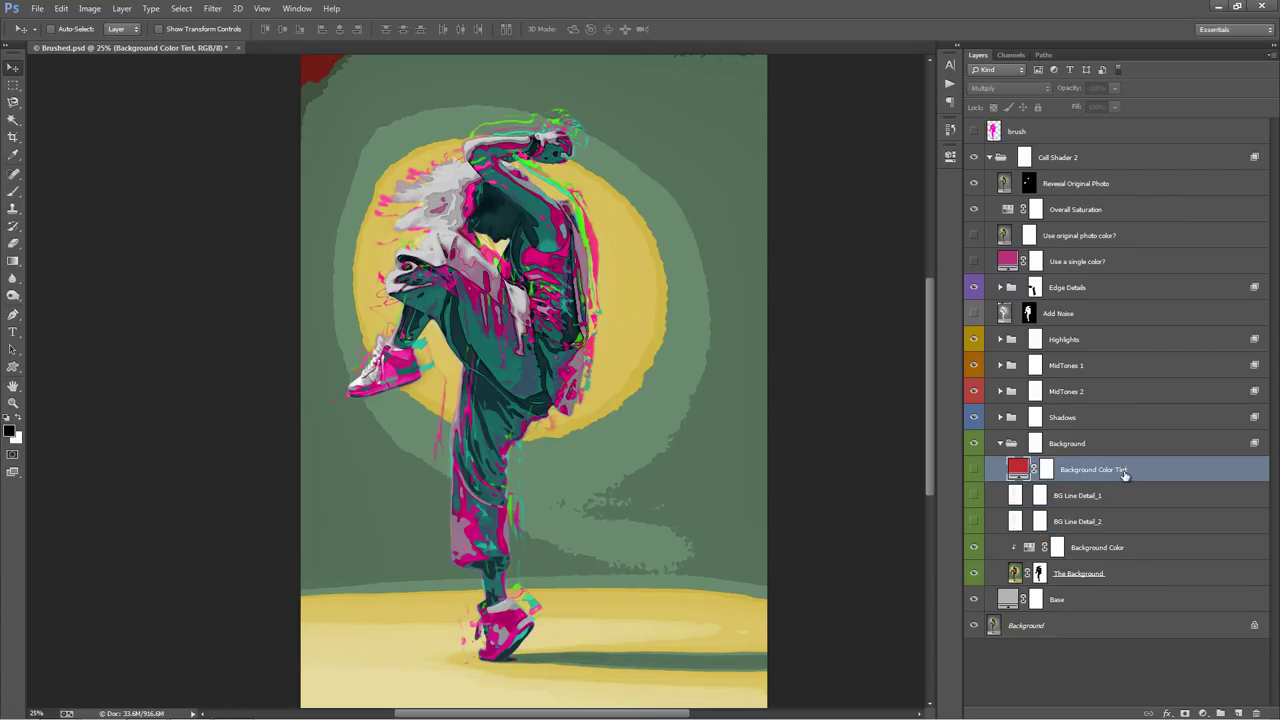
left_click(978, 469)
left_click(975, 469)
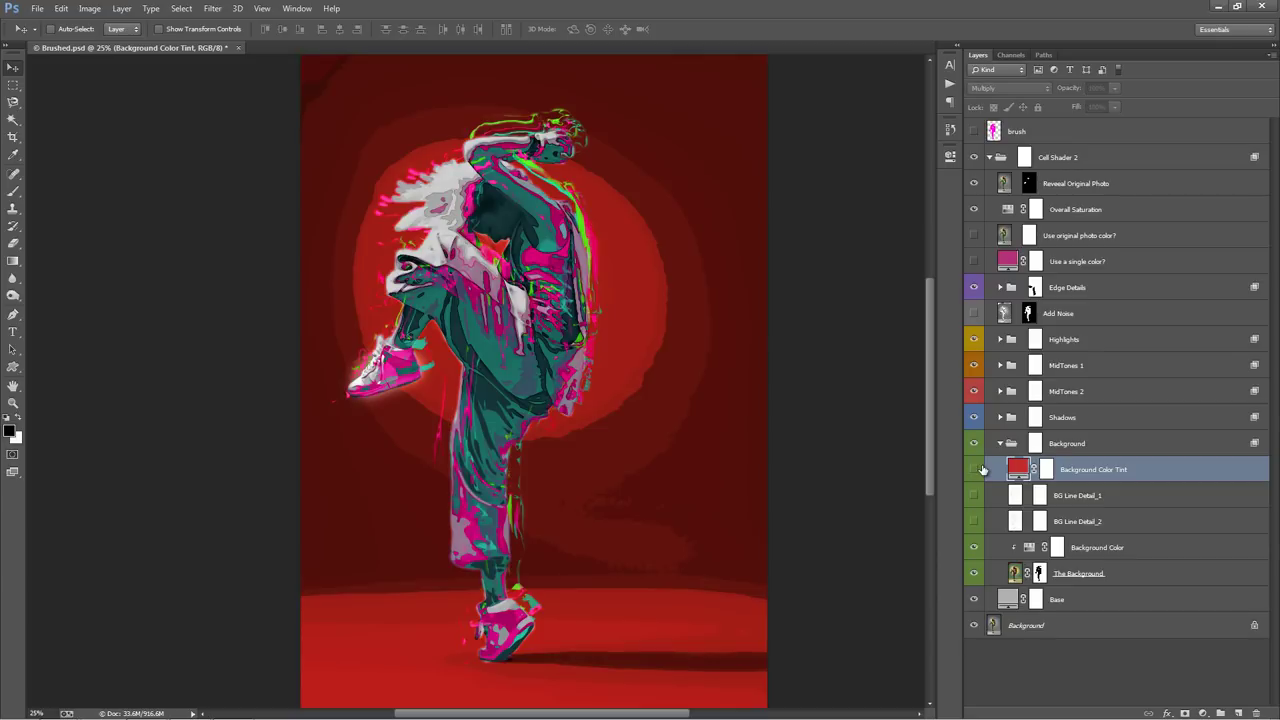
left_click(975, 469)
Step: Change the Background Color Tint layer's color to teal #46b1b2
double_click(1018, 467)
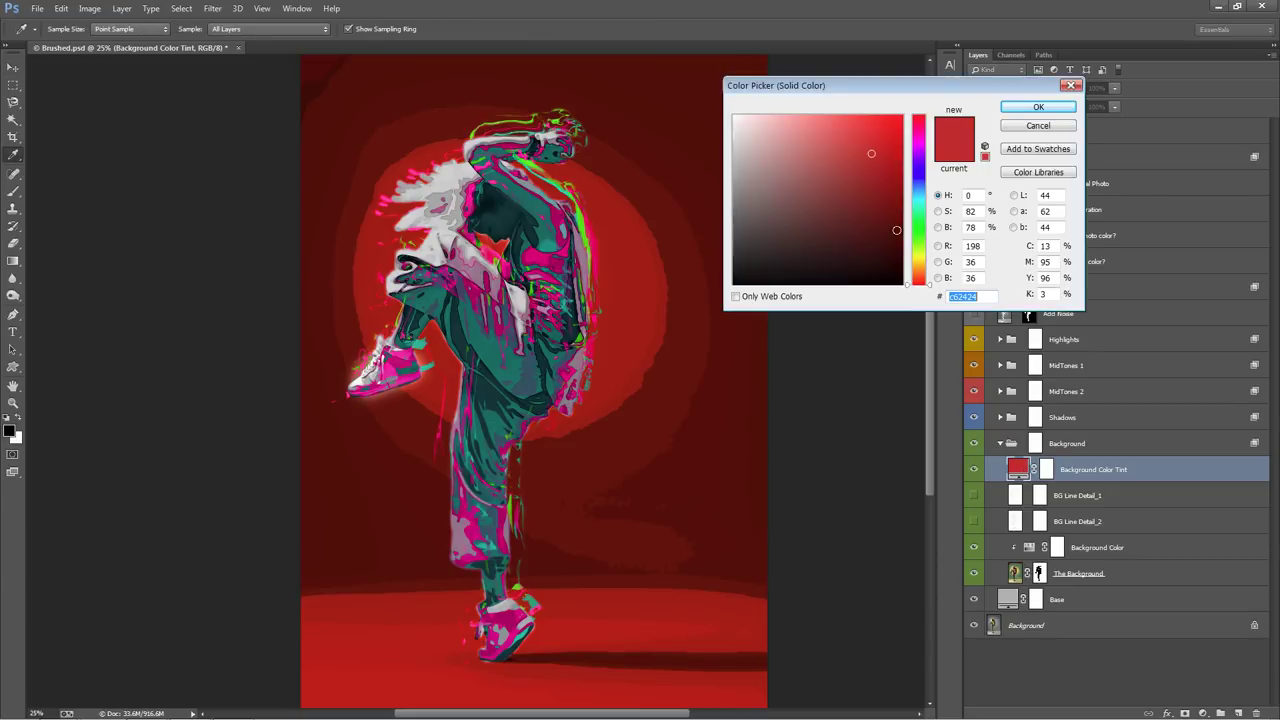
left_click(871, 215)
left_click(842, 137)
left_click(843, 156)
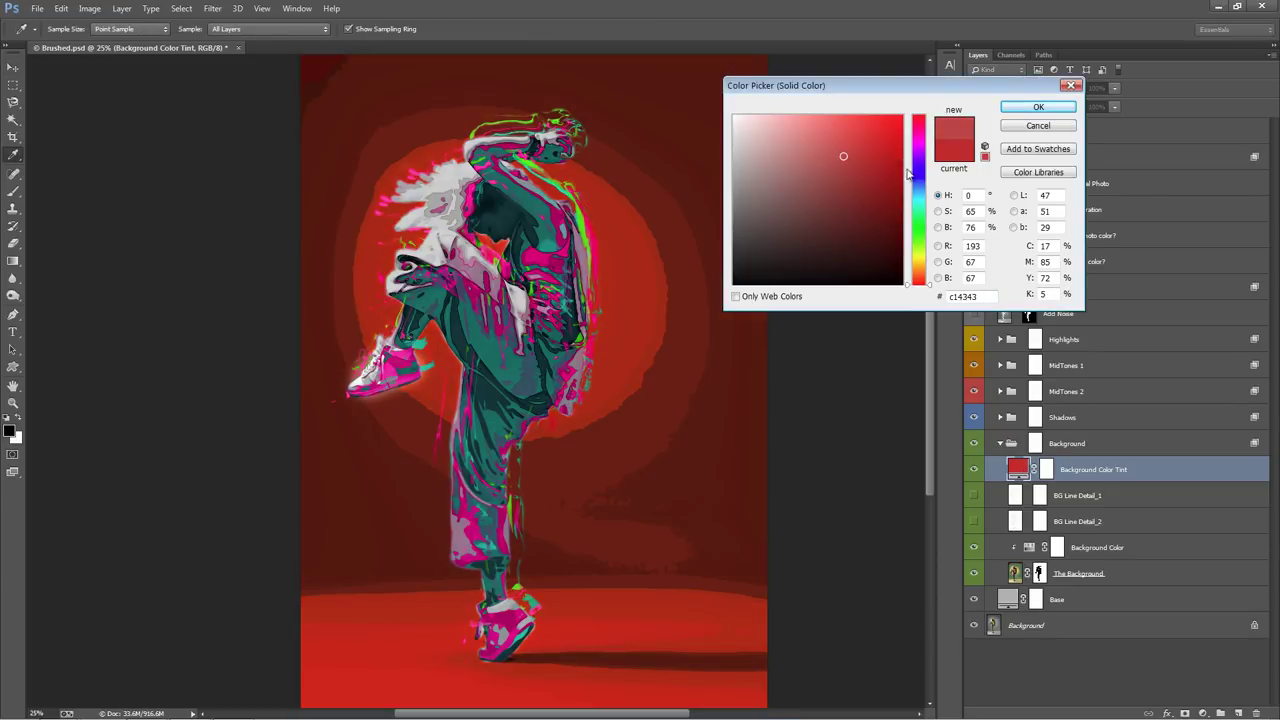
left_click_drag(919, 178, 918, 204)
left_click_drag(843, 166, 836, 166)
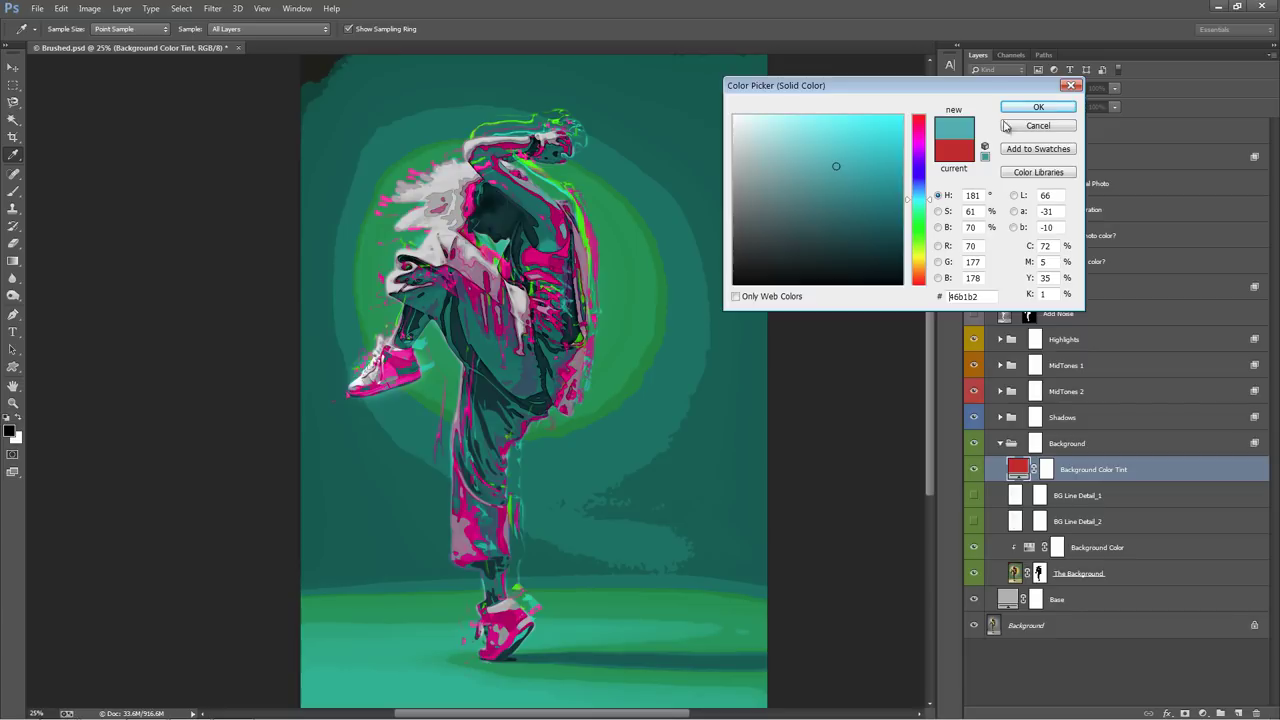
left_click(1038, 106)
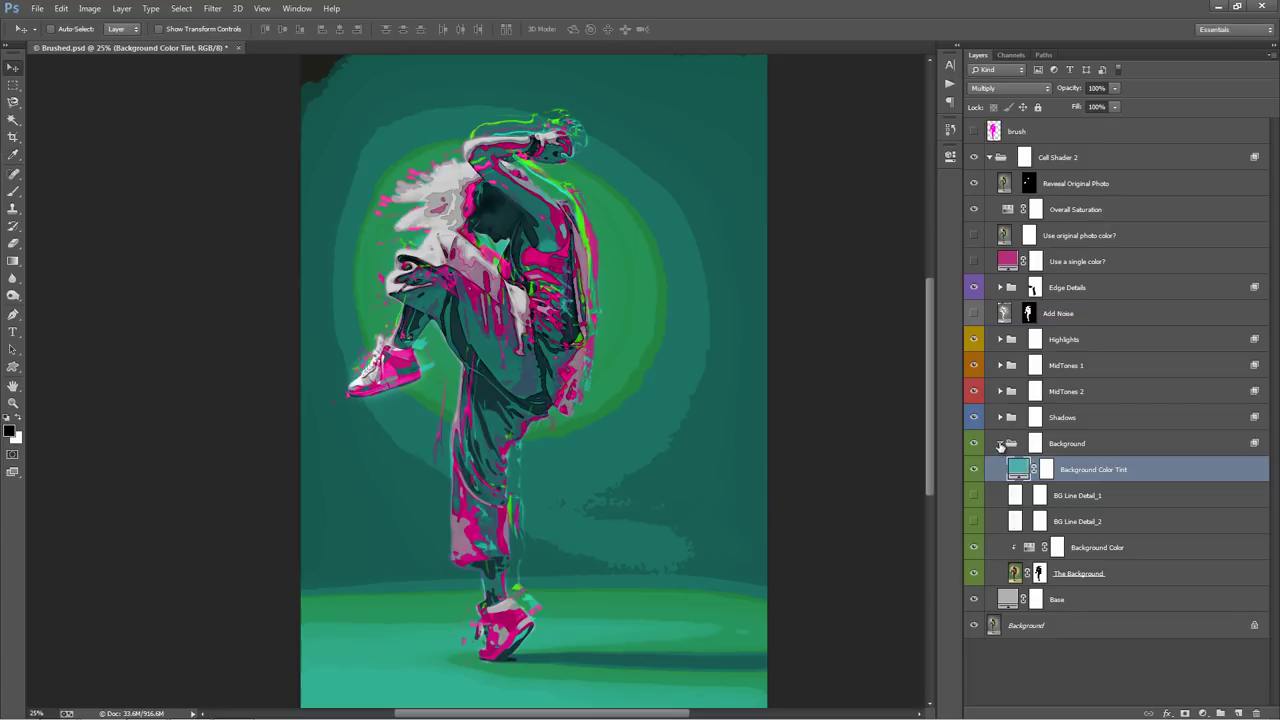
Step: Collapse and hide the Background group, and switch the Highlights, MidTones and Shadows groups off in turn to see what each contributes
left_click(1000, 444)
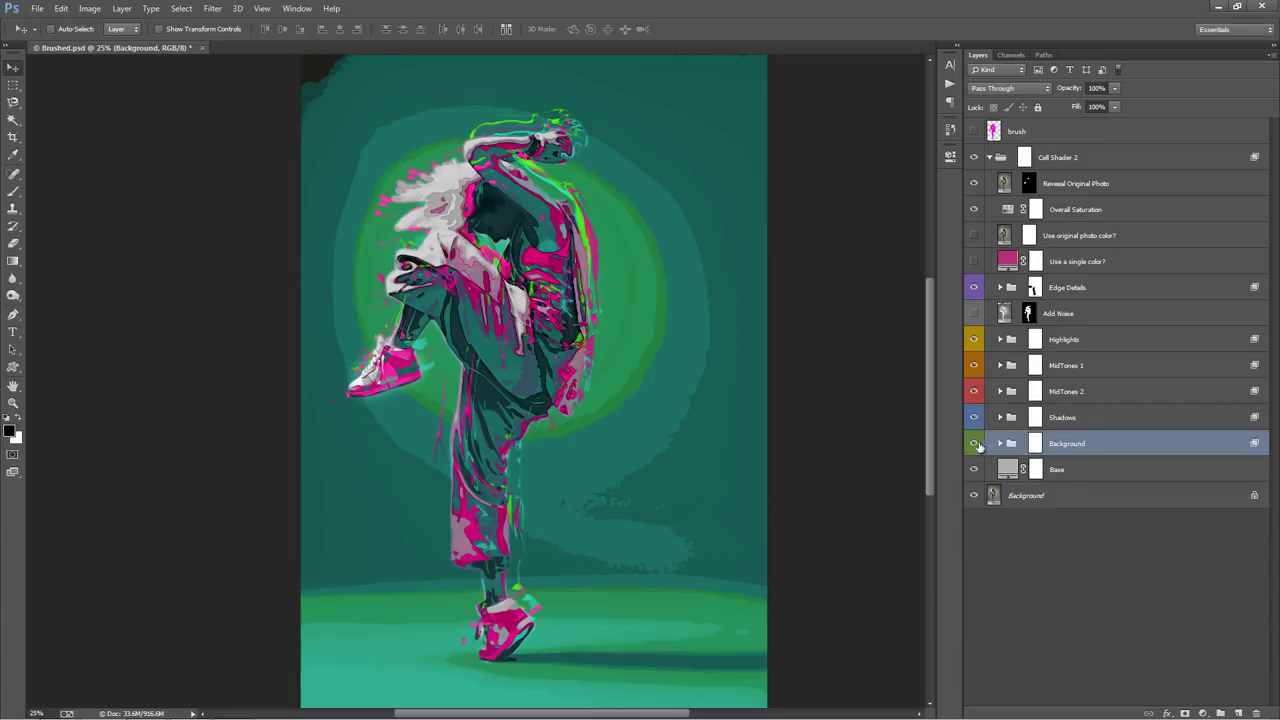
left_click(971, 445)
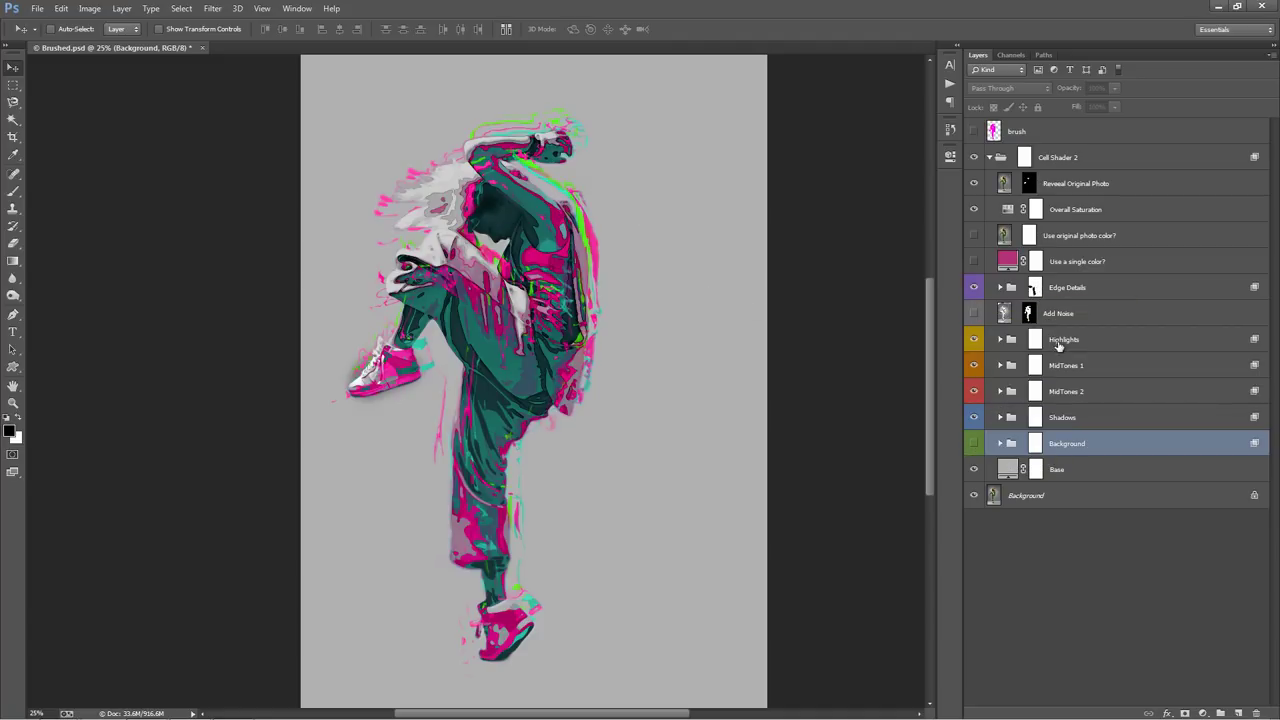
left_click(972, 340)
left_click(972, 340)
left_click(973, 365)
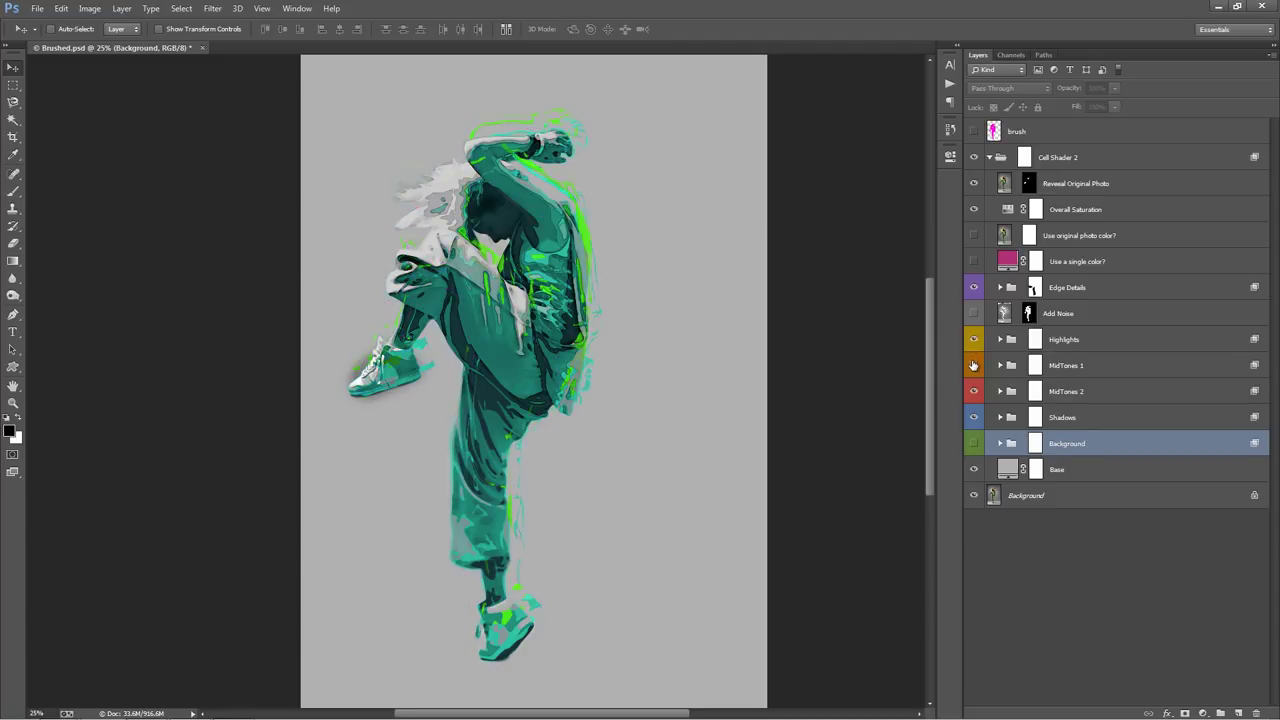
left_click(973, 365)
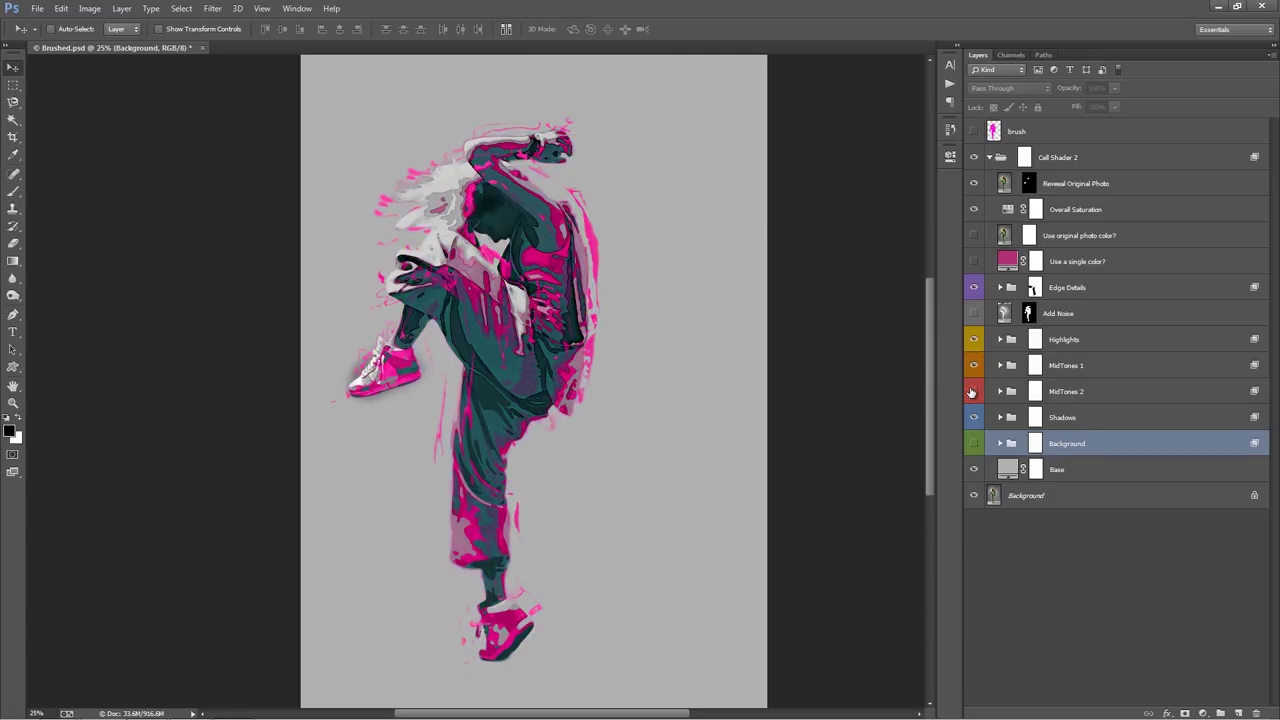
left_click(973, 418)
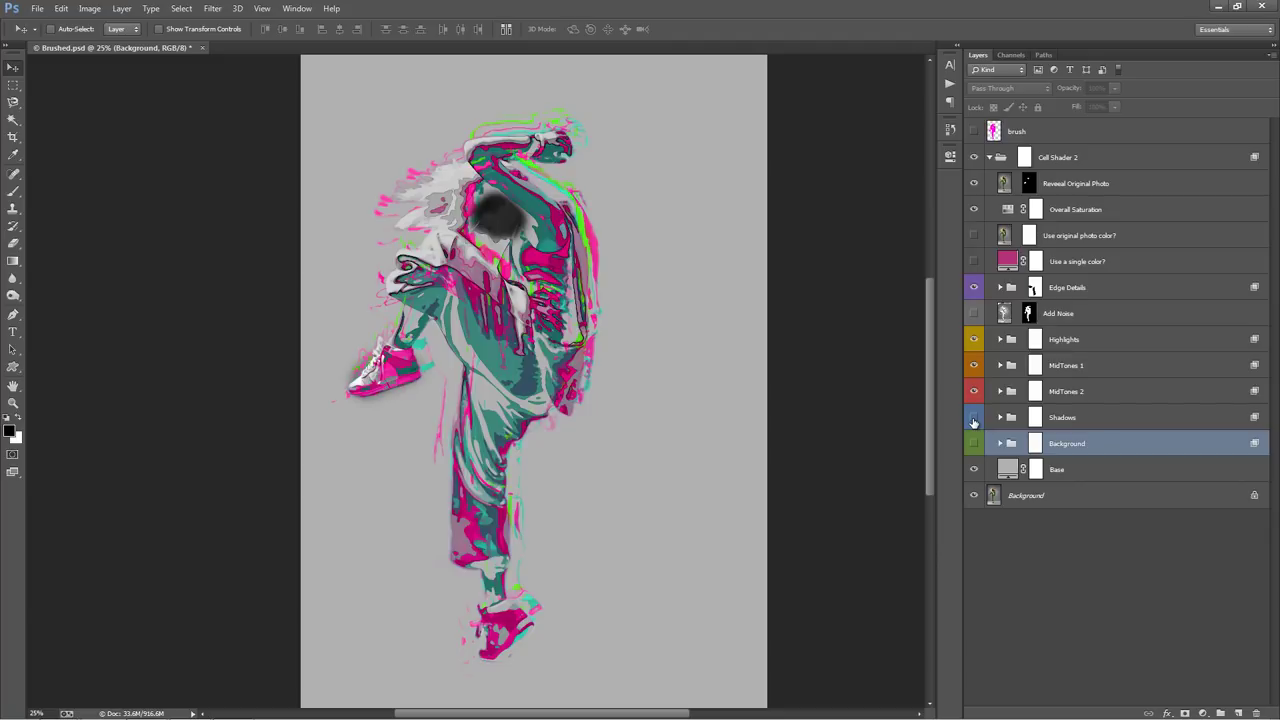
left_click(1108, 425)
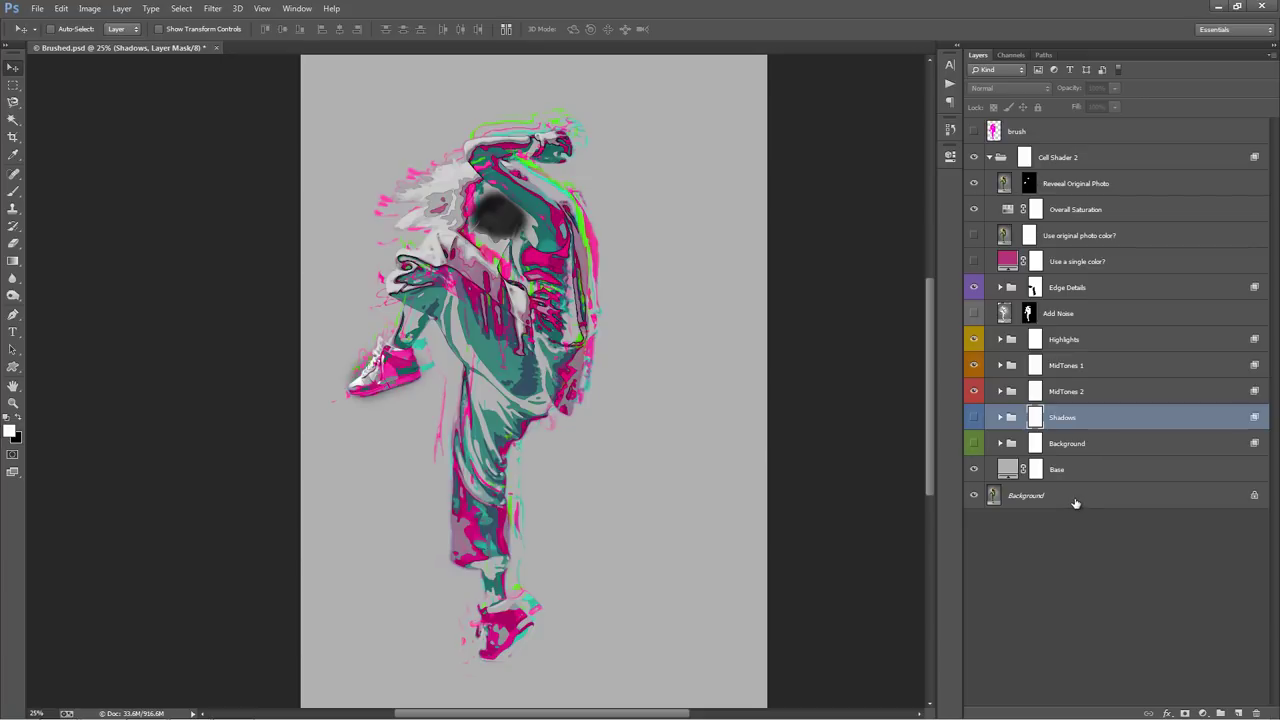
Step: Try lightening the Base layer's color to light grey #ebebeb
double_click(1007, 469)
left_click_drag(835, 242, 691, 120)
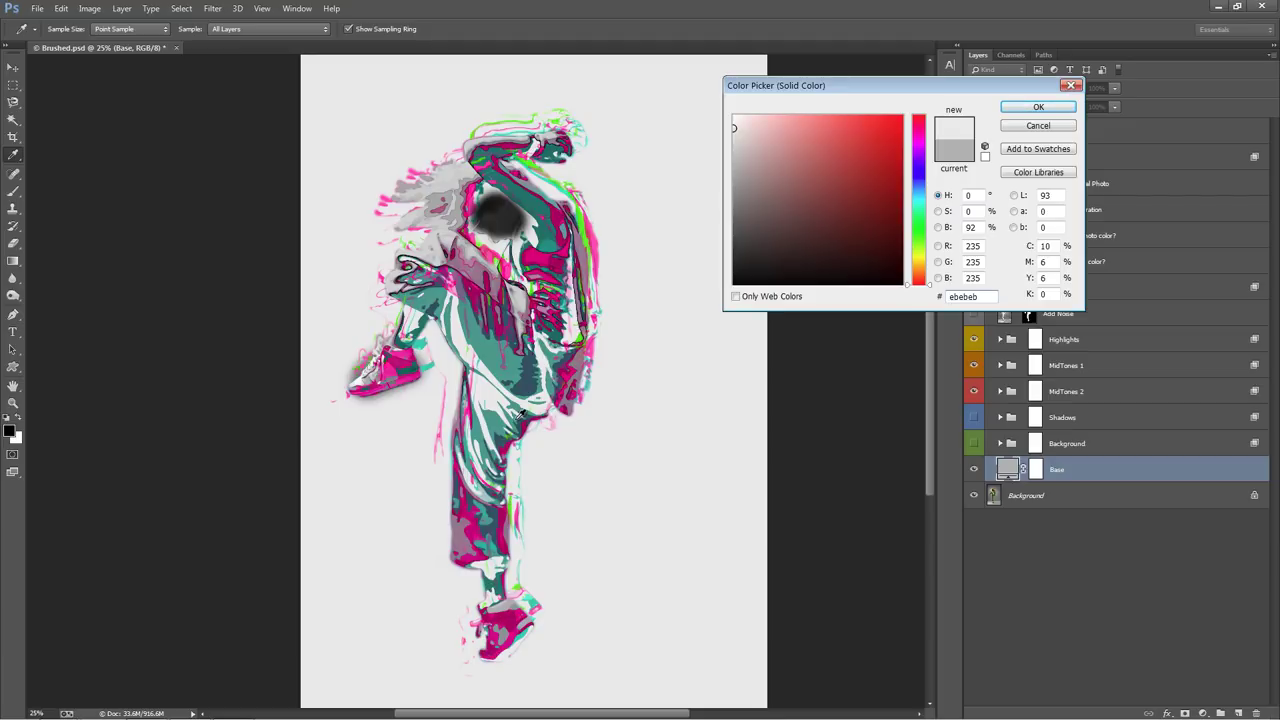
left_click(1038, 126)
Step: Show the Shadows group again and invert its layer mask to black
left_click(975, 417)
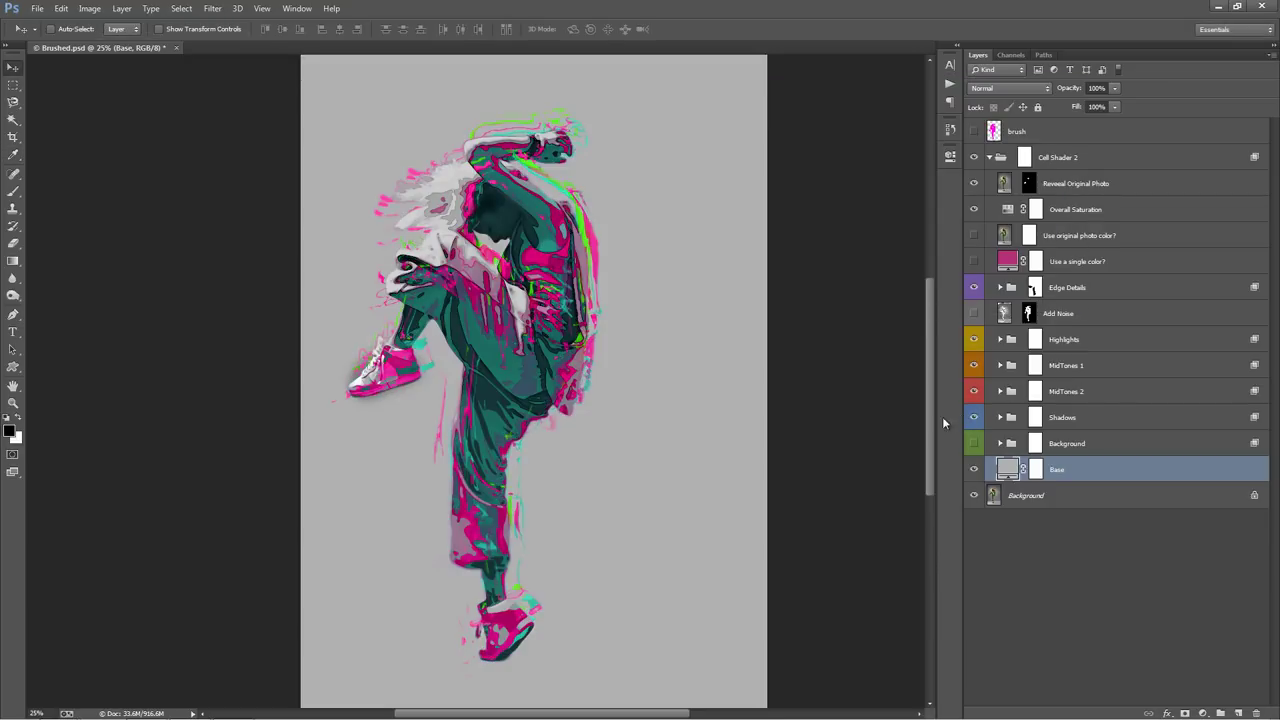
left_click(1035, 419)
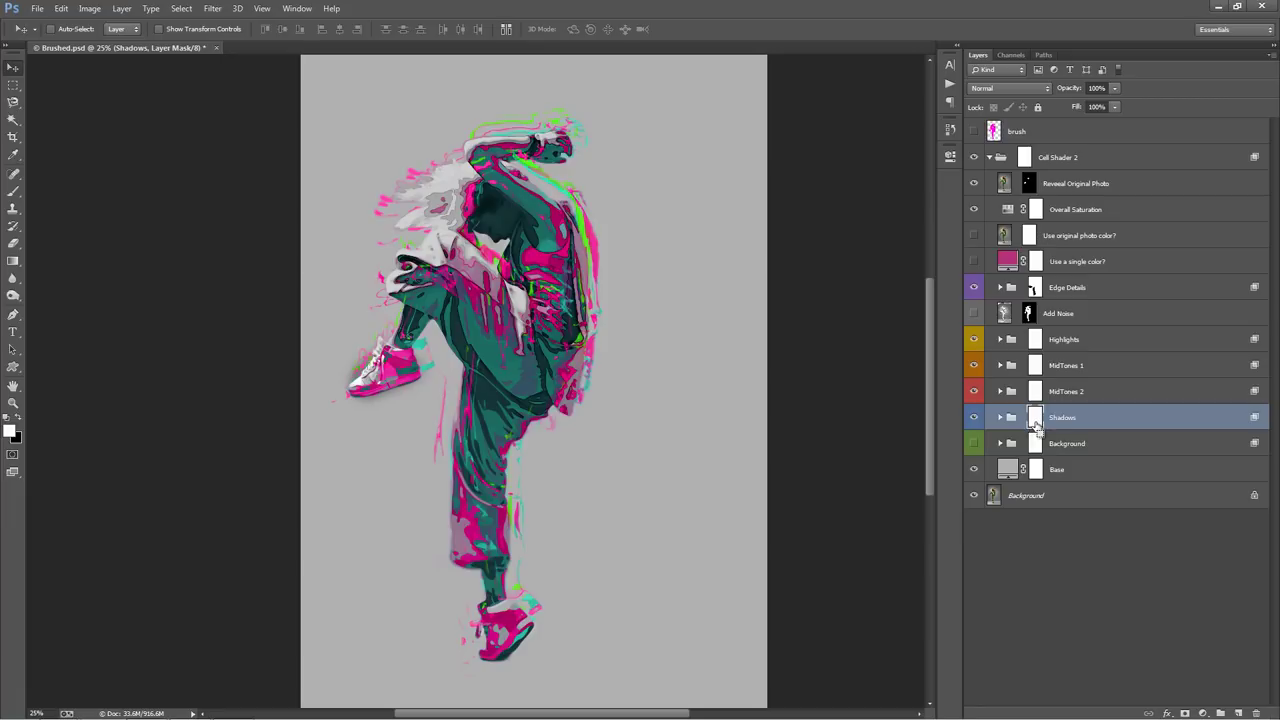
key("ctrl+i")
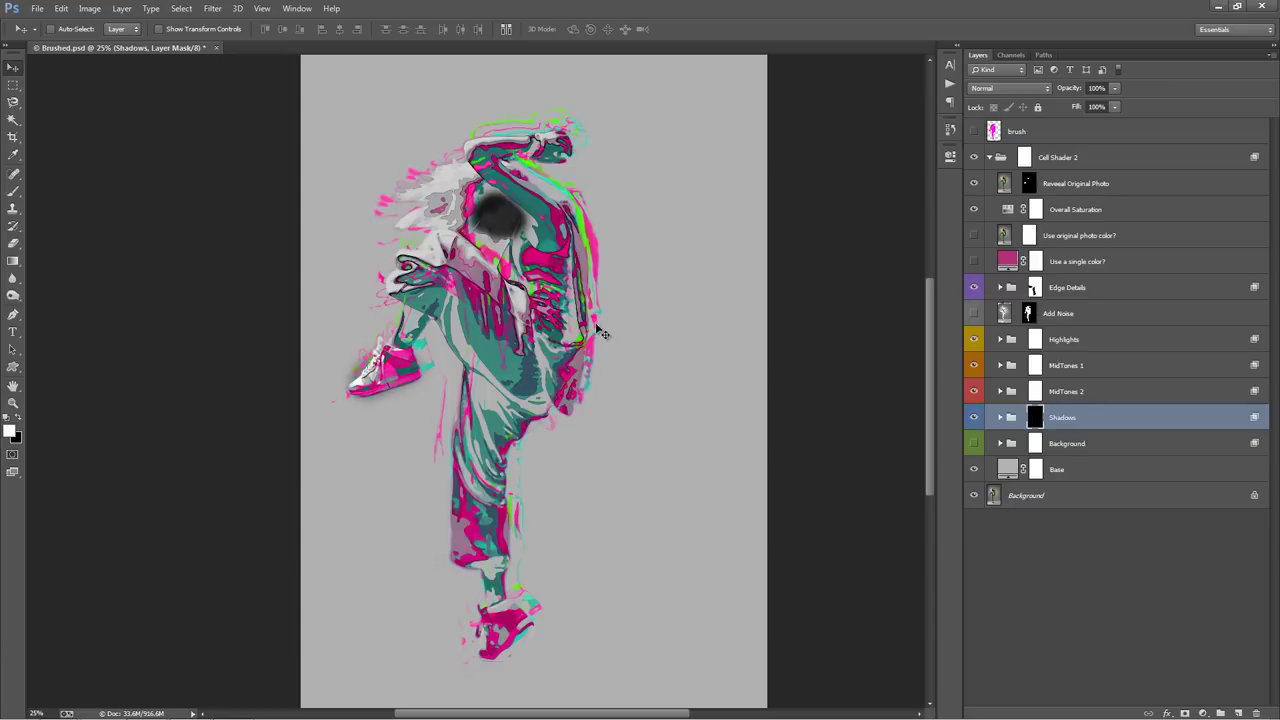
Step: Paint white with the 200 px brush on the Shadows mask over the dancer's head and upper body to bring those shadows back
key("b")
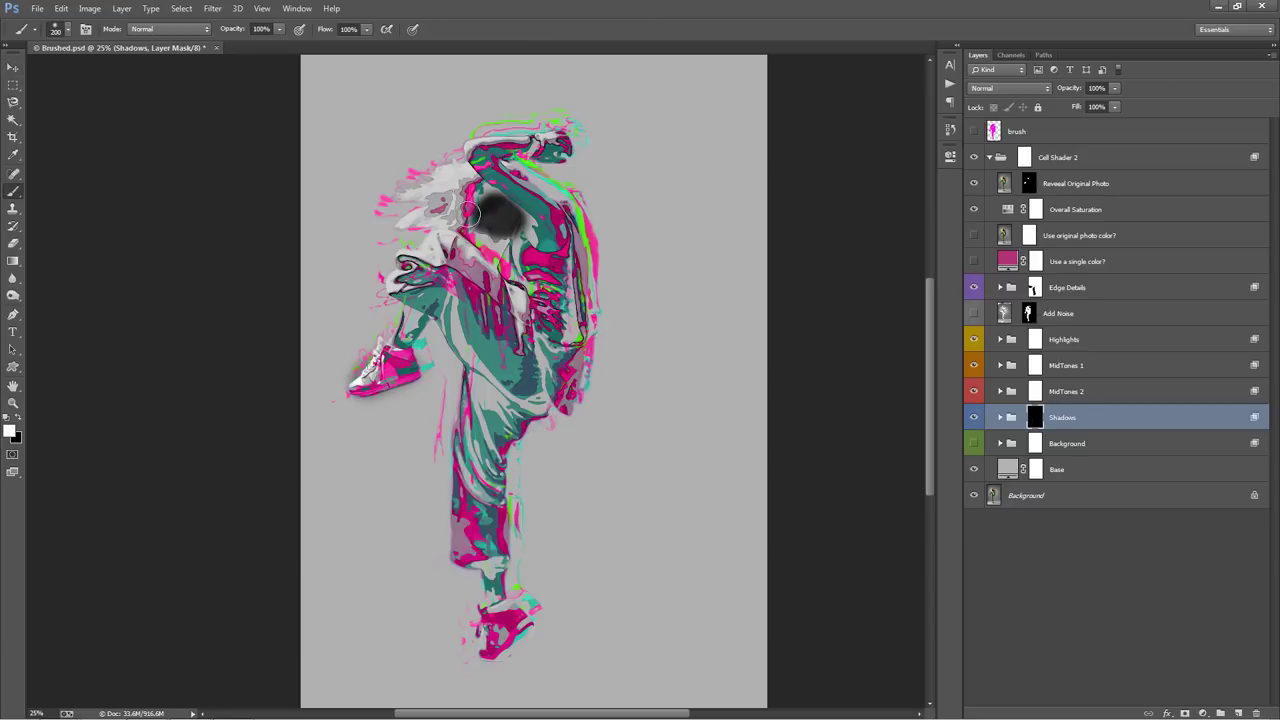
mouse_move(493, 213)
left_mouse_down()
mouse_move(508, 214)
mouse_move(478, 204)
mouse_move(505, 207)
mouse_move(540, 238)
left_mouse_up()
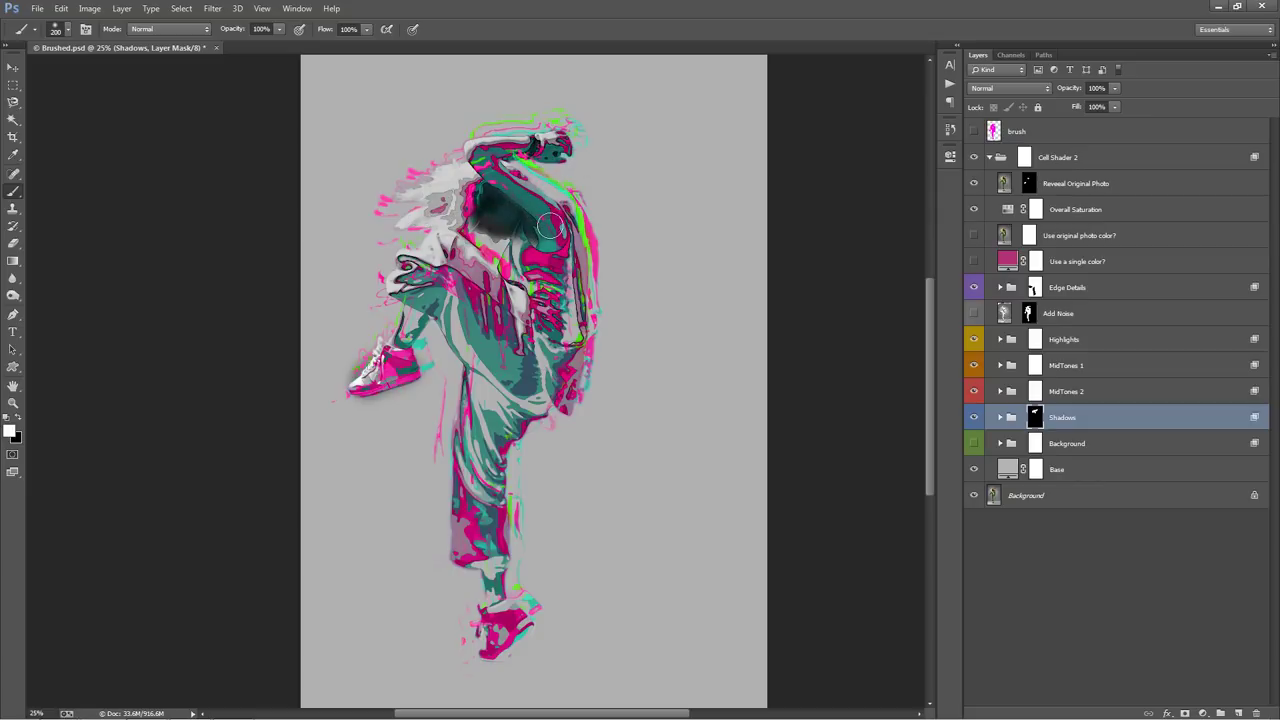
mouse_move(552, 212)
left_mouse_down()
mouse_move(525, 231)
mouse_move(521, 320)
mouse_move(525, 224)
mouse_move(524, 241)
mouse_move(480, 224)
left_mouse_up()
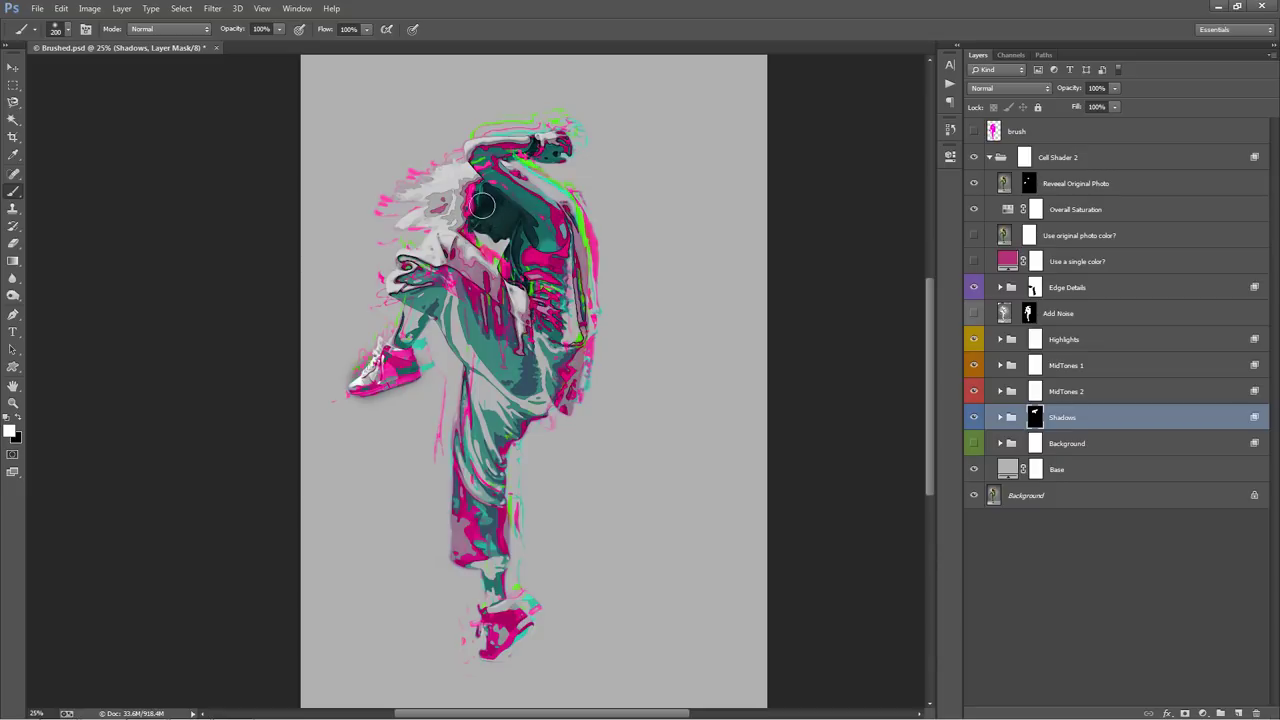
key("v")
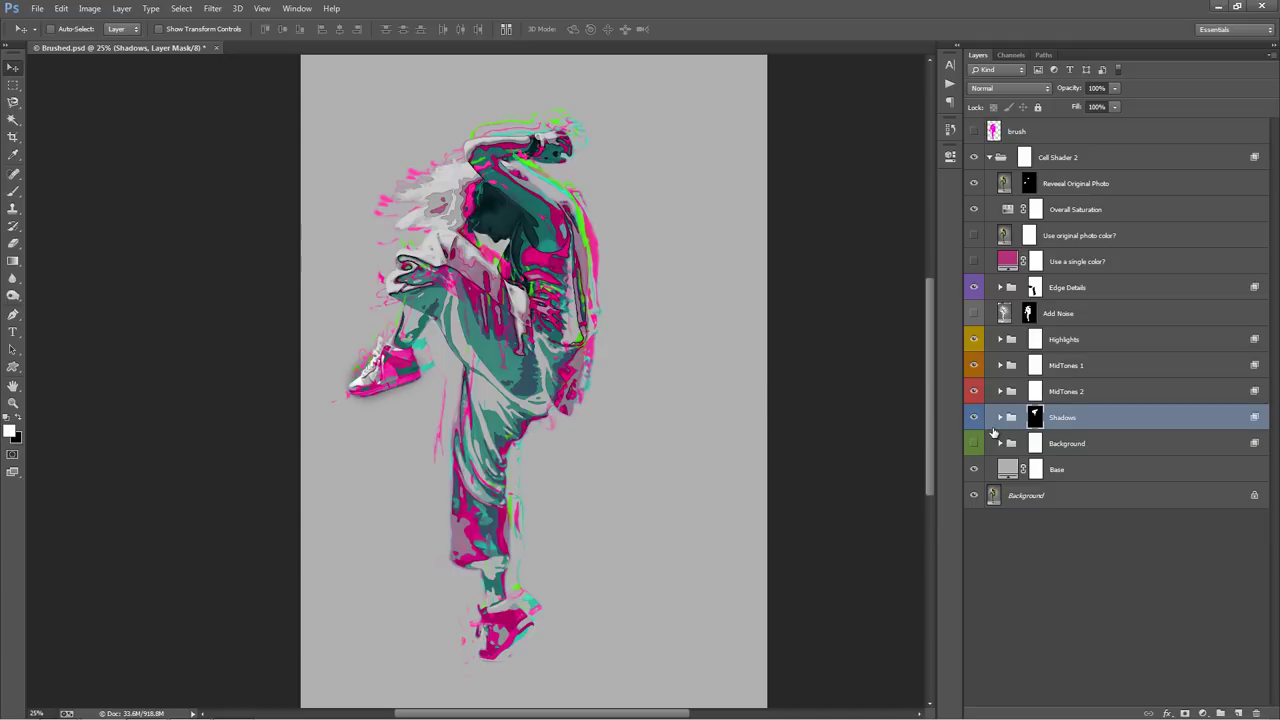
Step: Switch the Shadows group off and on repeatedly to compare the effect of its painted mask
left_click(975, 417)
left_click(975, 417)
left_click(975, 417)
left_click(975, 417)
Step: Switch the Base layer and the Background group off and on to compare the artwork over the original photo and the plain base
left_click(1095, 478)
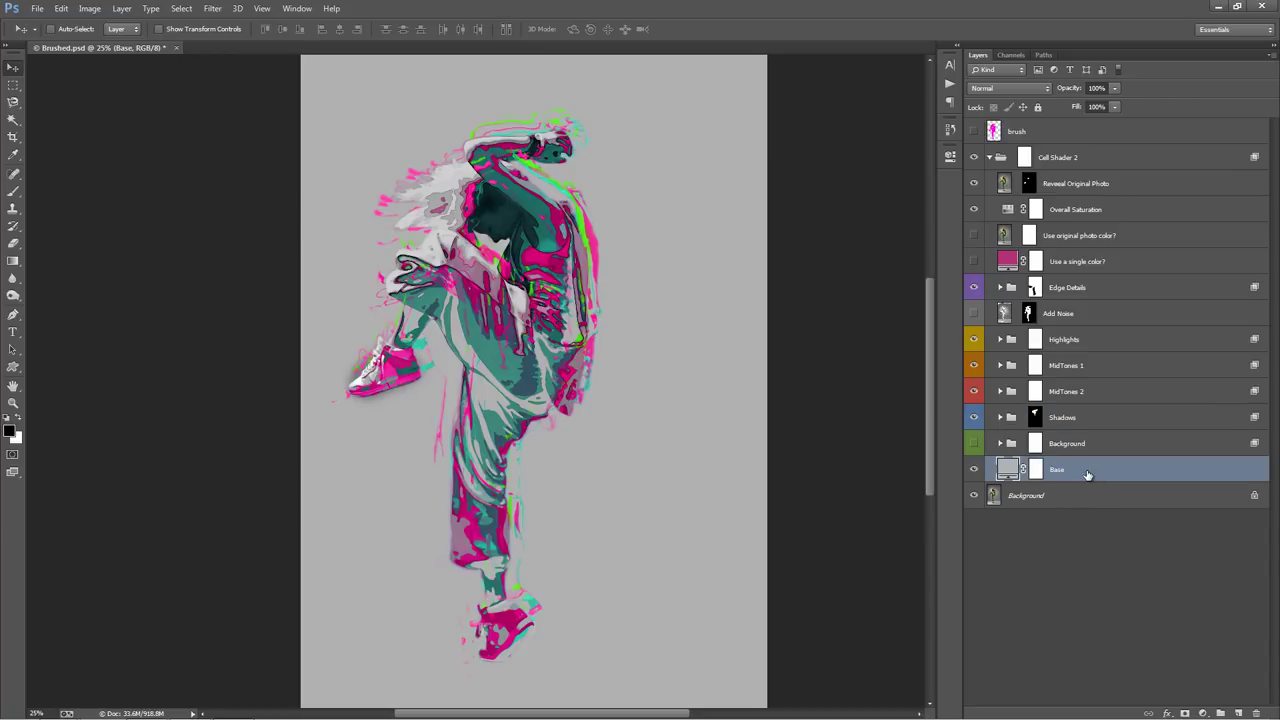
left_click(975, 469)
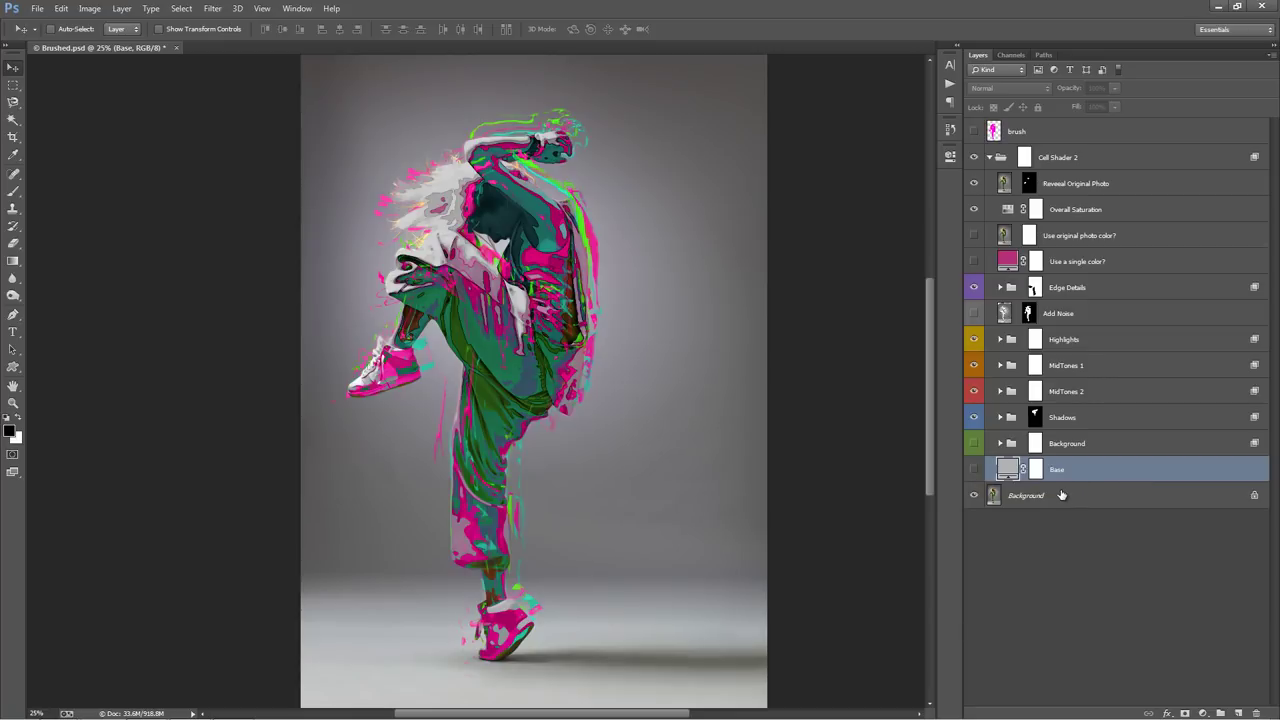
key("alt+bracketleft")
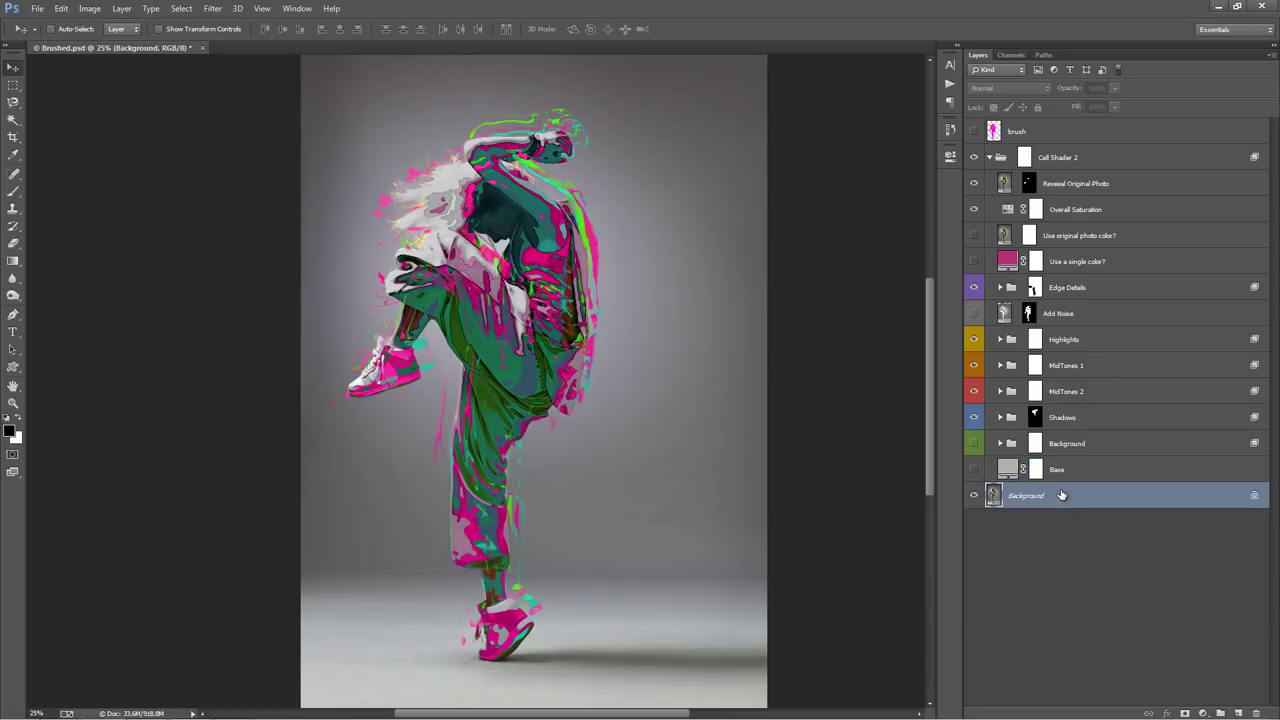
left_click(976, 474)
left_click(976, 474)
left_click(976, 472)
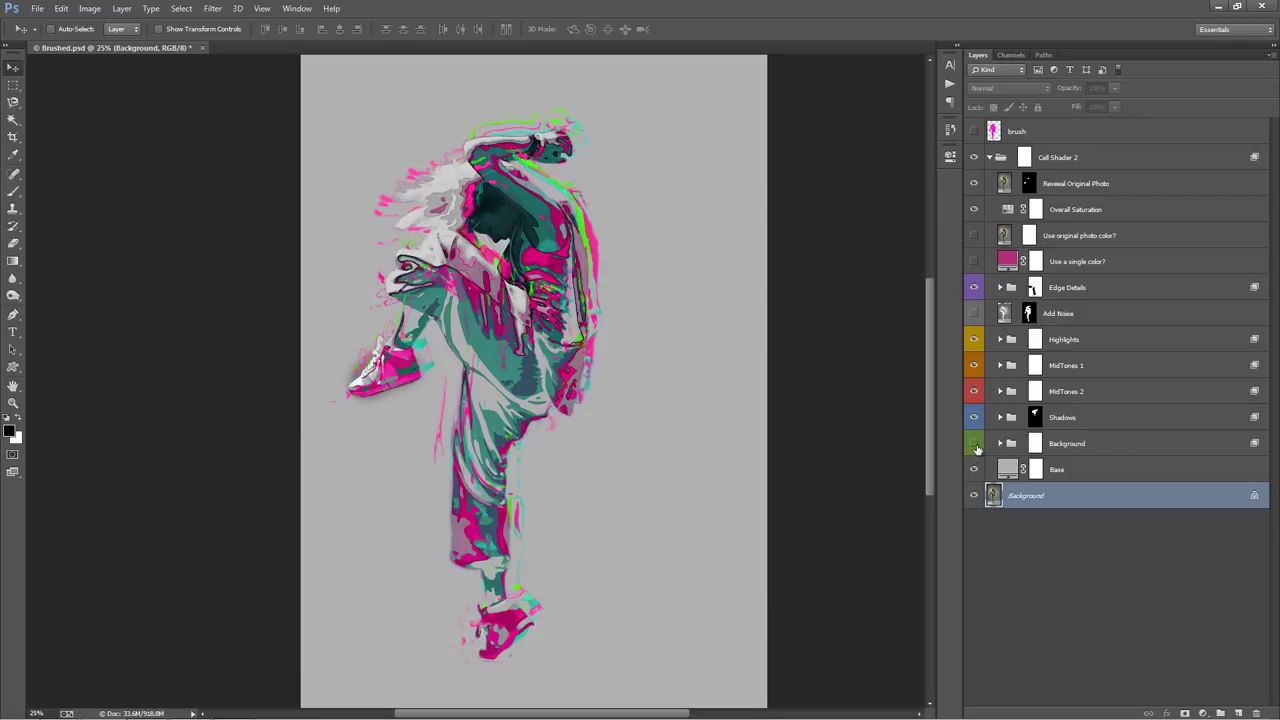
left_click(976, 447)
left_click(976, 447)
left_click(1057, 450)
left_click(1117, 367)
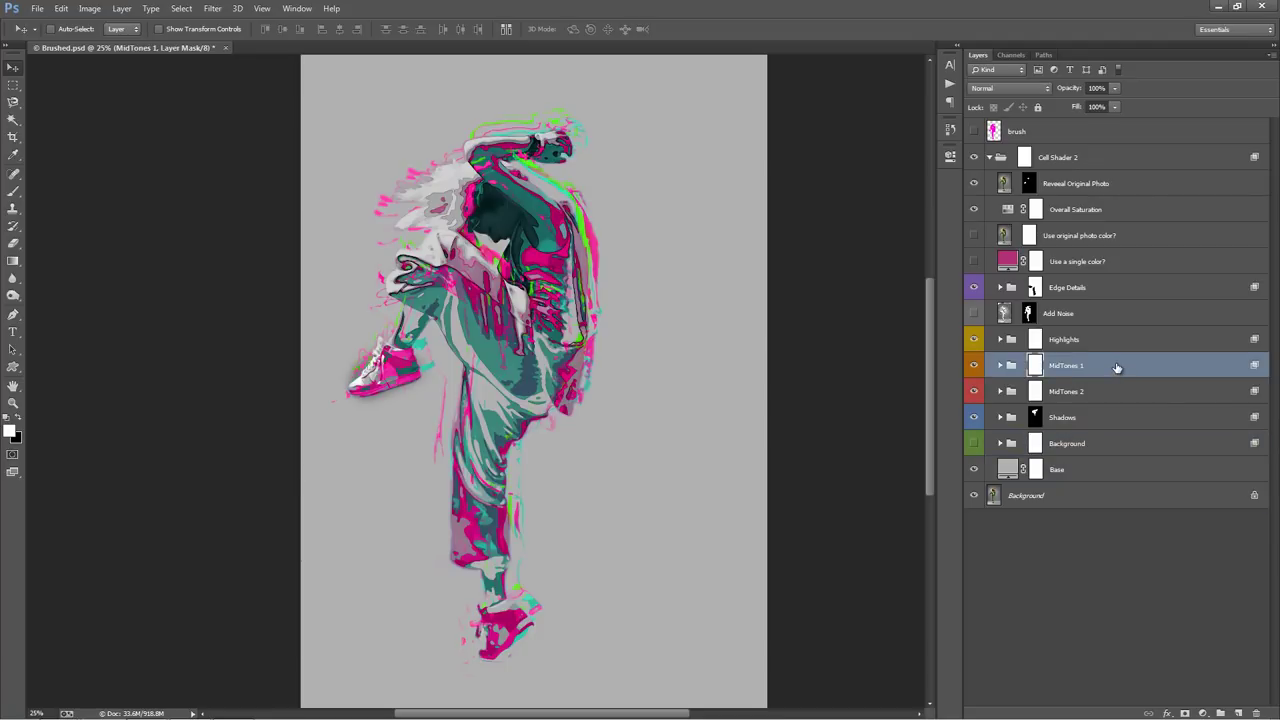
Step: Expand the Edge Details group and switch its Shadow Detail and Contour Lines layers off and on to examine their effect
left_click(1075, 290)
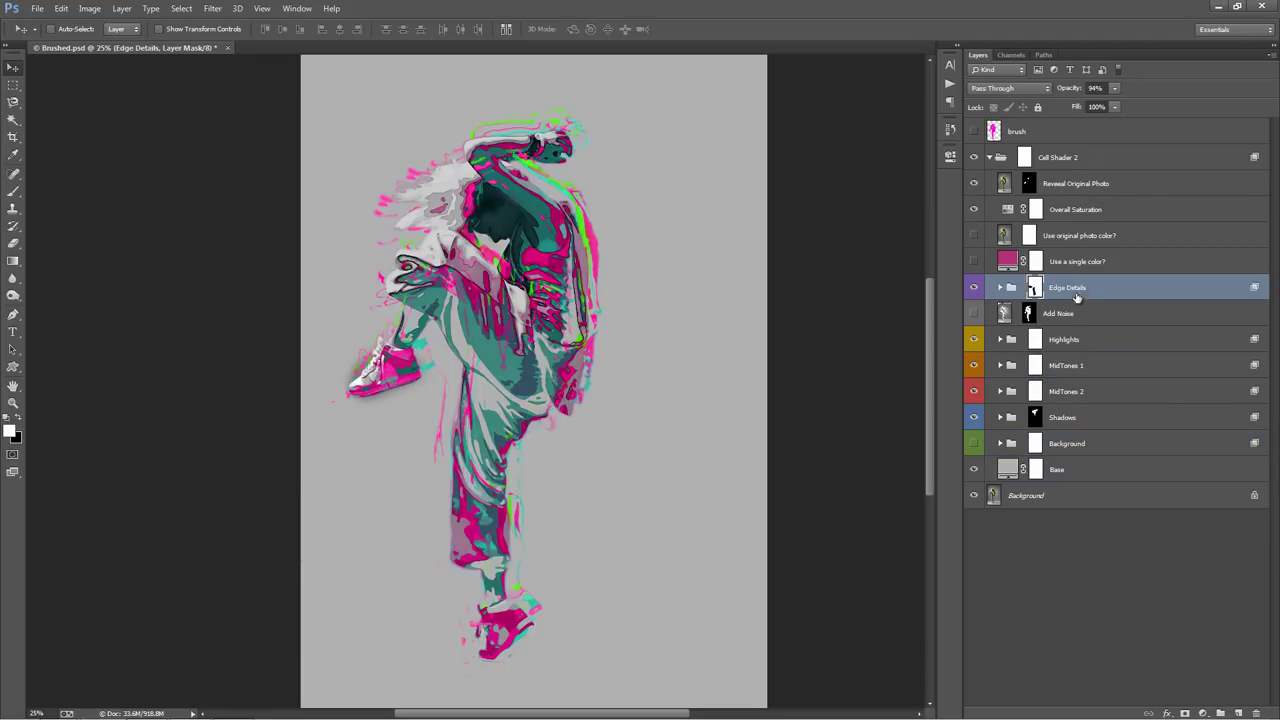
left_click(1000, 287)
left_click(977, 313)
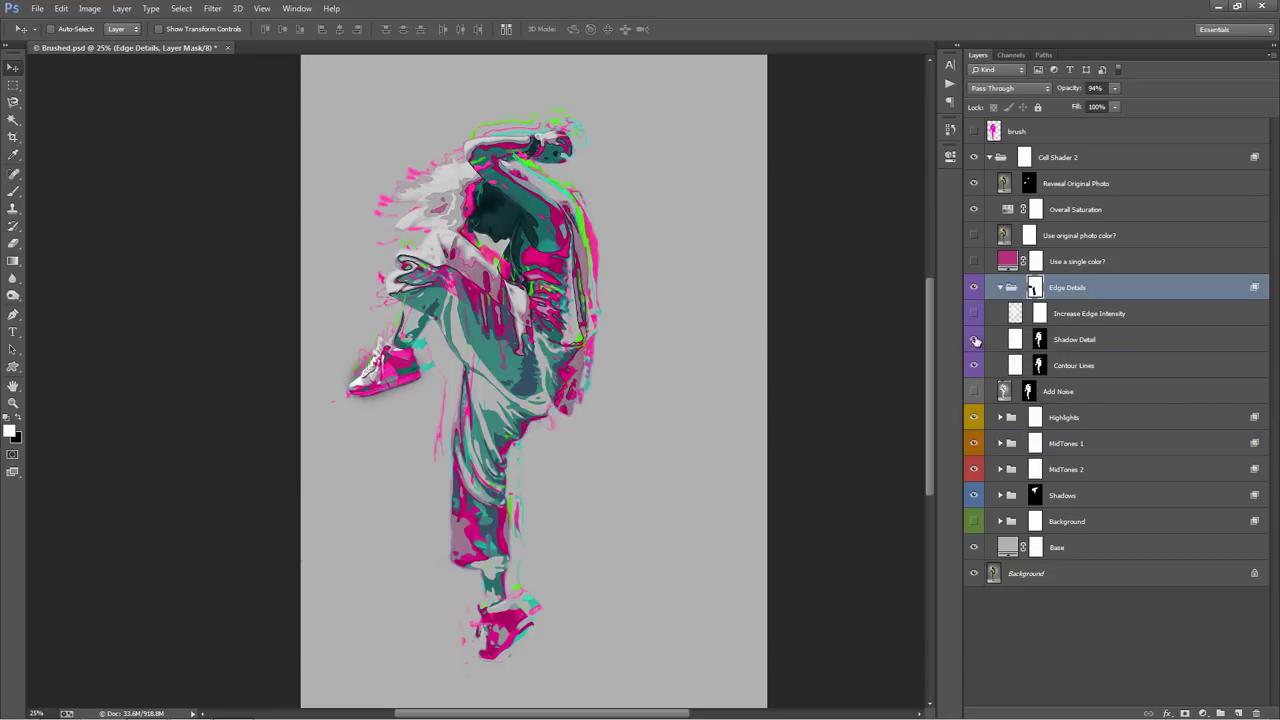
left_click(975, 340)
left_click(975, 340)
left_click(975, 365)
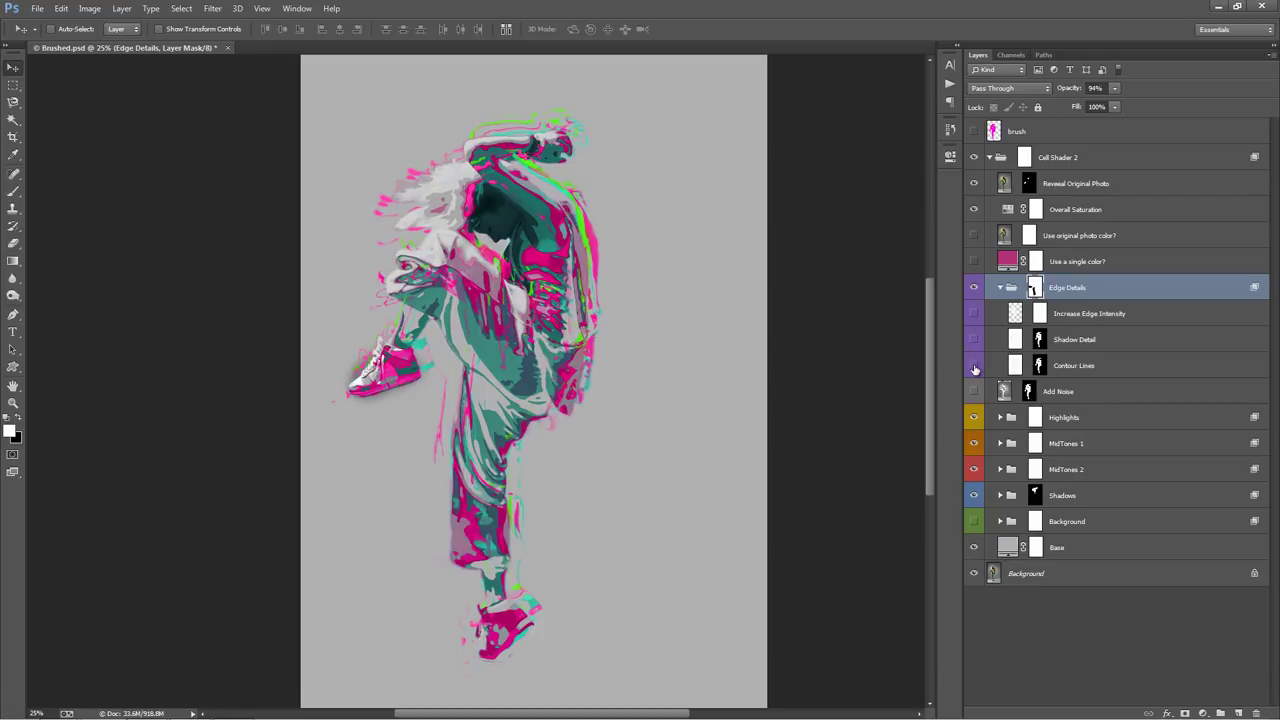
left_click(975, 365)
left_click(975, 340)
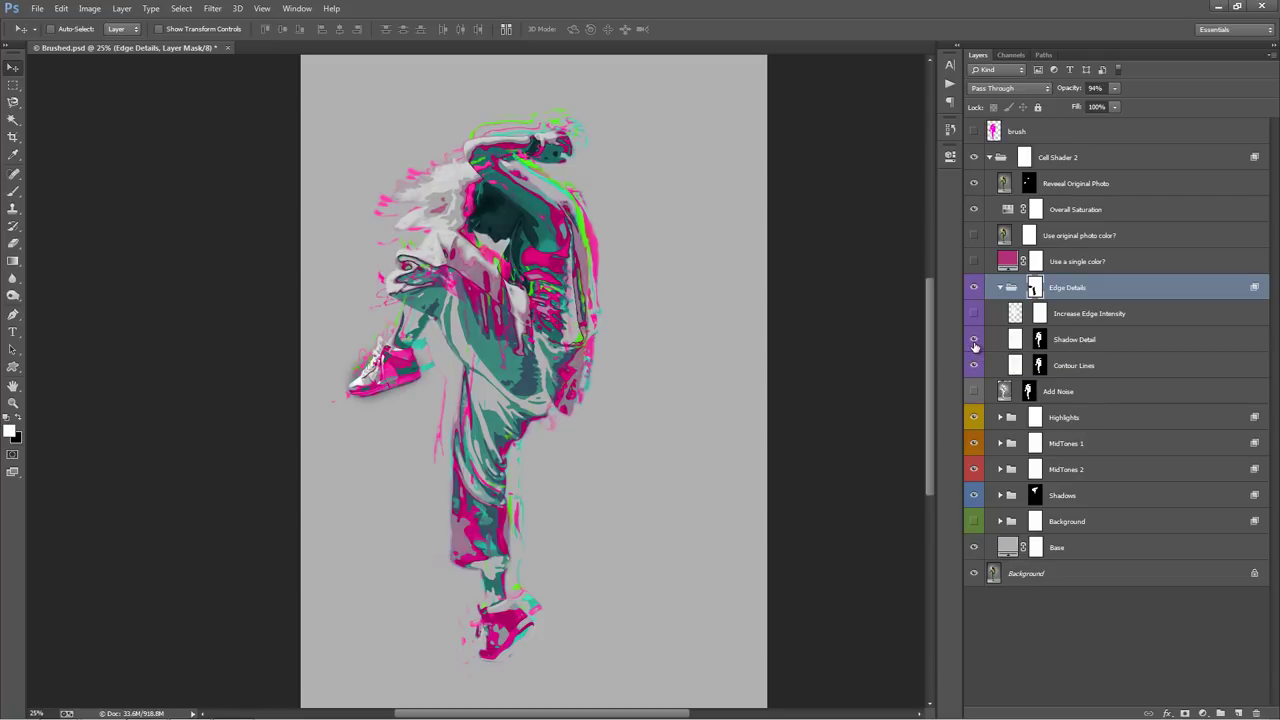
left_click(975, 364)
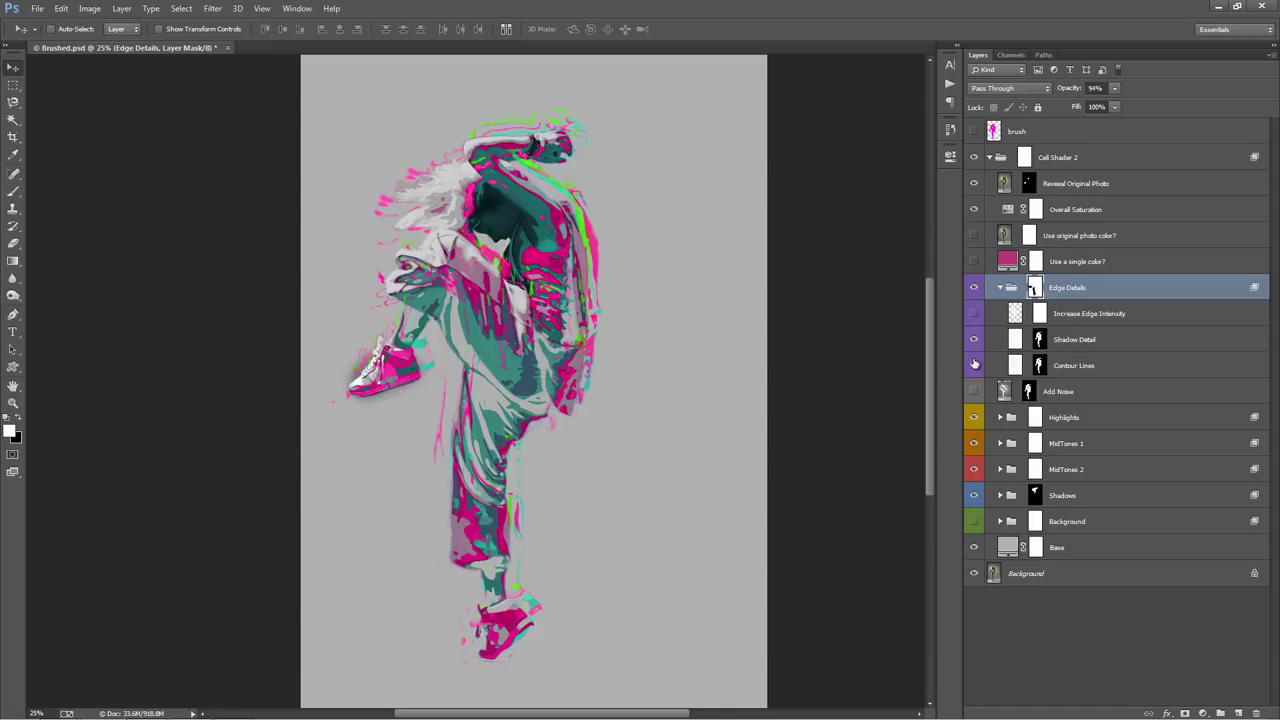
left_click(975, 364)
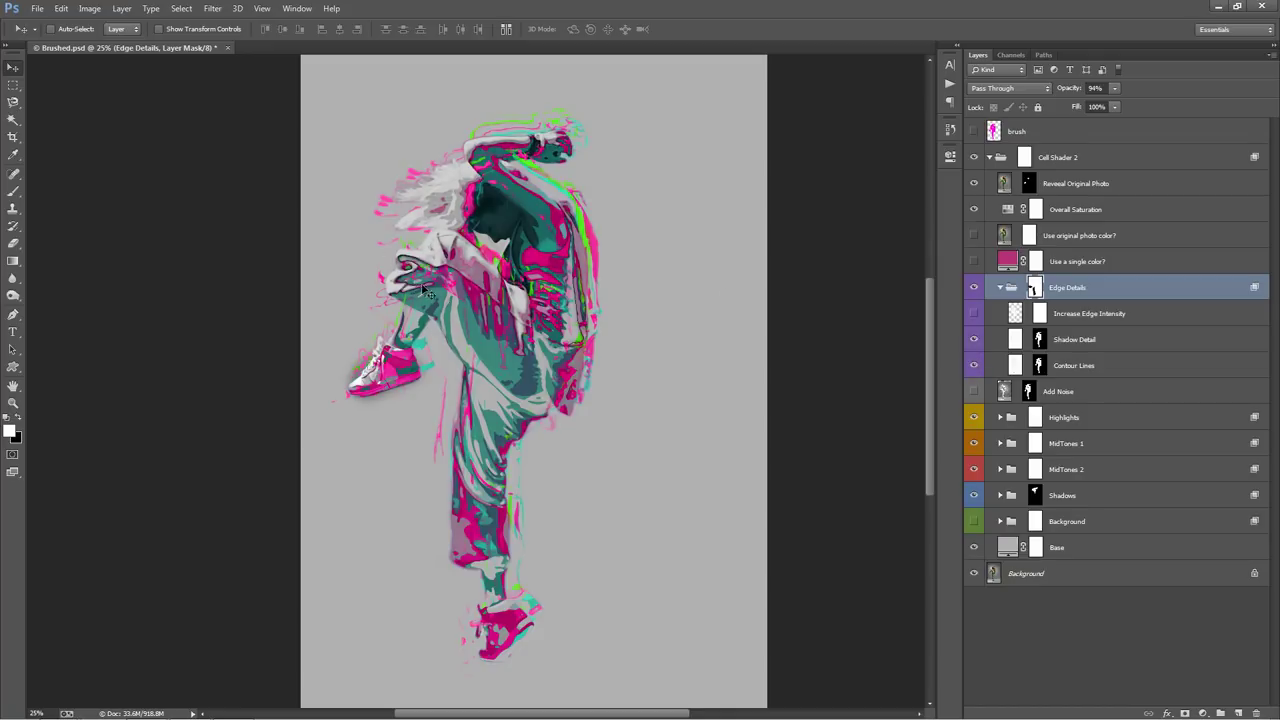
Step: Paint black on the Edge Details mask over the dancer's raised knee to hide the edge lines, and collapse the group
key("b")
key("x")
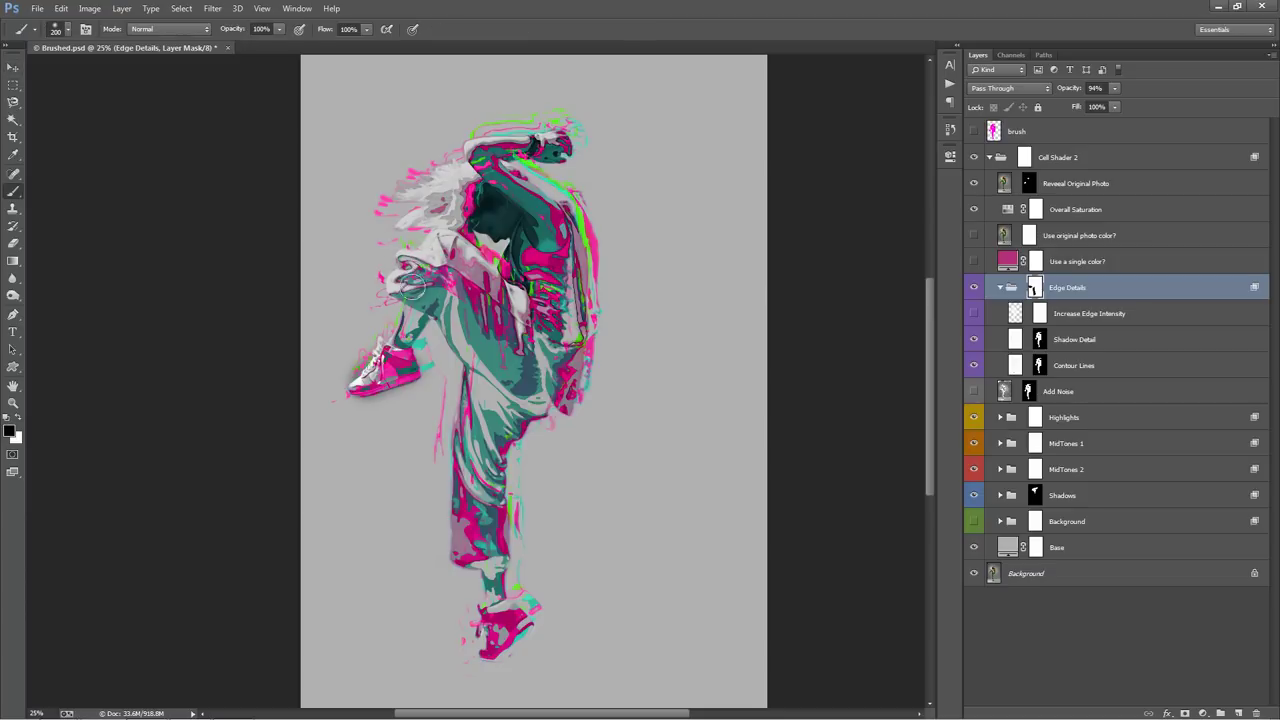
key("v")
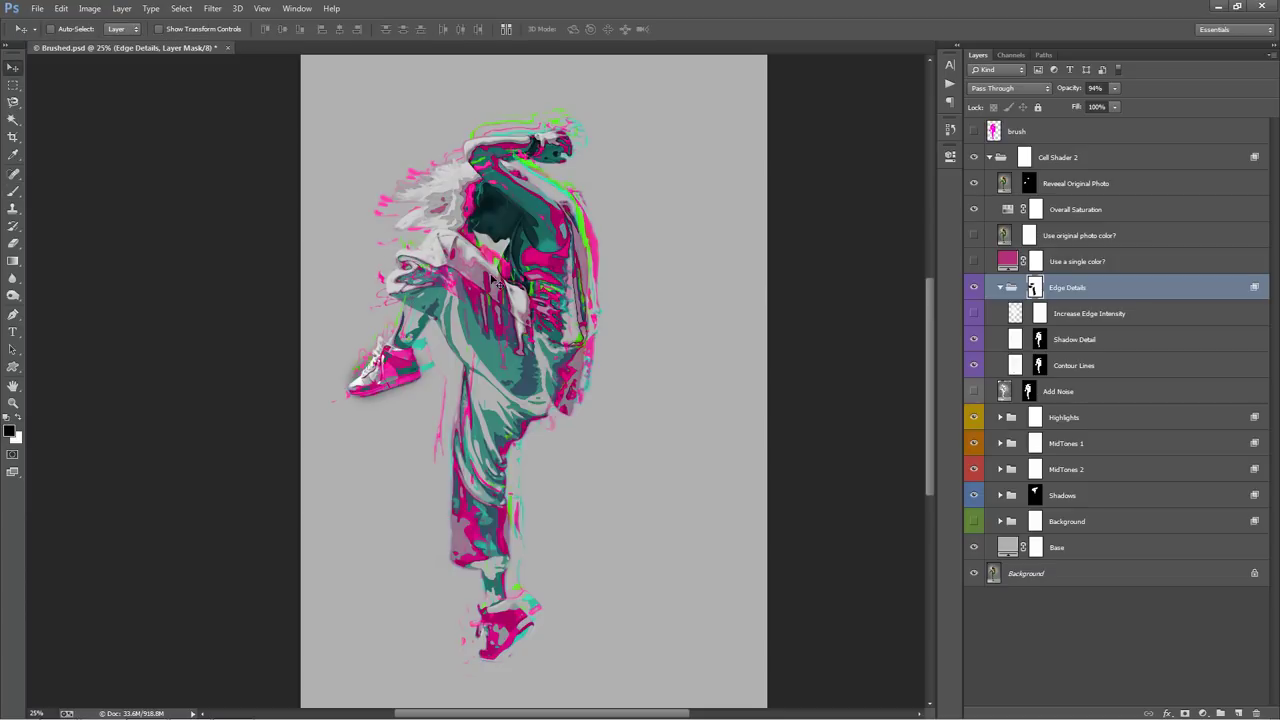
left_click(1000, 287)
Step: Duplicate the h2 layer in the Highlights group and offset the copy about 0.81 cm upward
left_click(1000, 339)
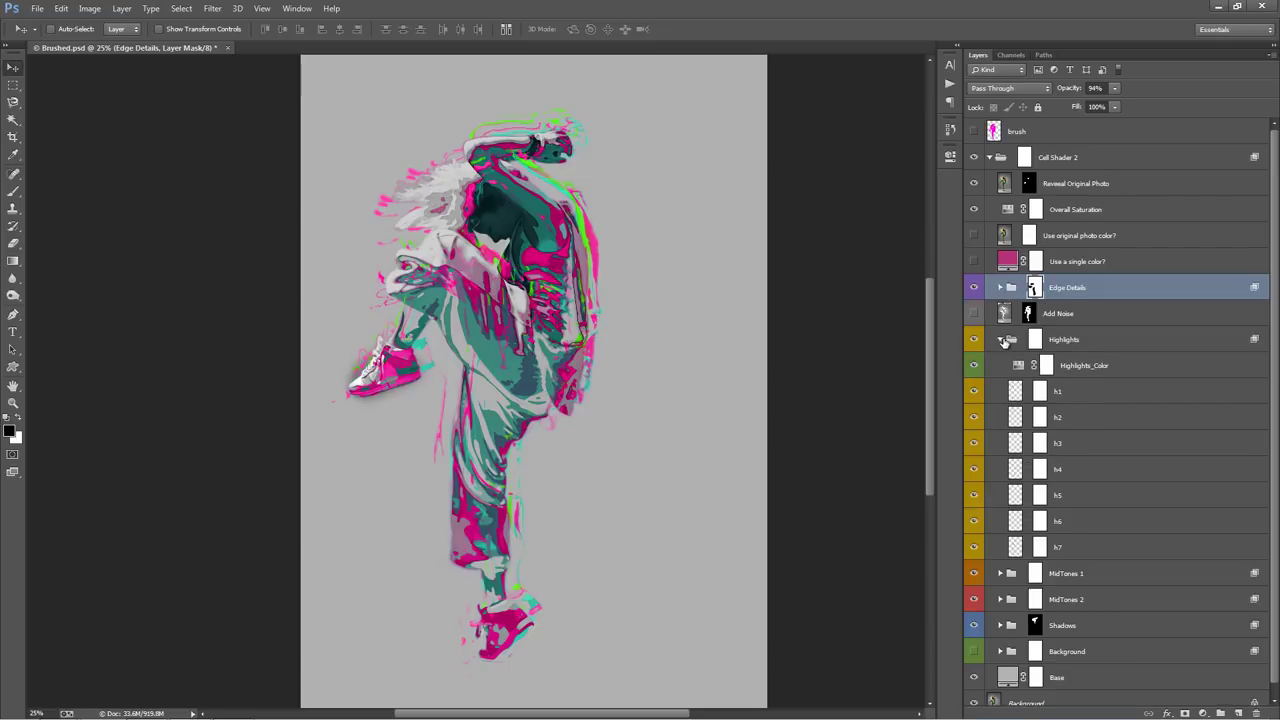
left_click(1104, 416)
left_click_drag(1160, 423, 1106, 431)
mouse_move(743, 320)
left_mouse_down()
mouse_move(759, 316)
mouse_move(735, 307)
left_mouse_up()
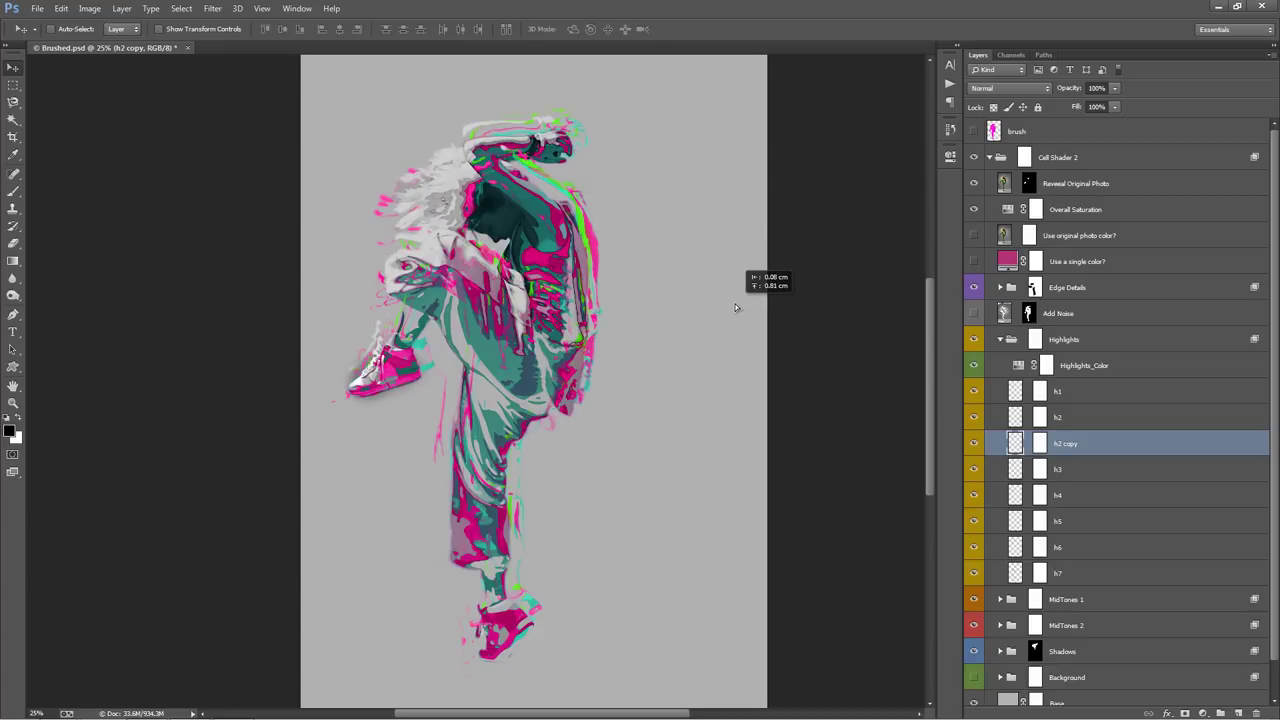
Step: Try duplicating the h4 highlight layer and offsetting the copy, and delete the copy
left_click(1112, 478)
left_click(1095, 497)
key("ctrl+j")
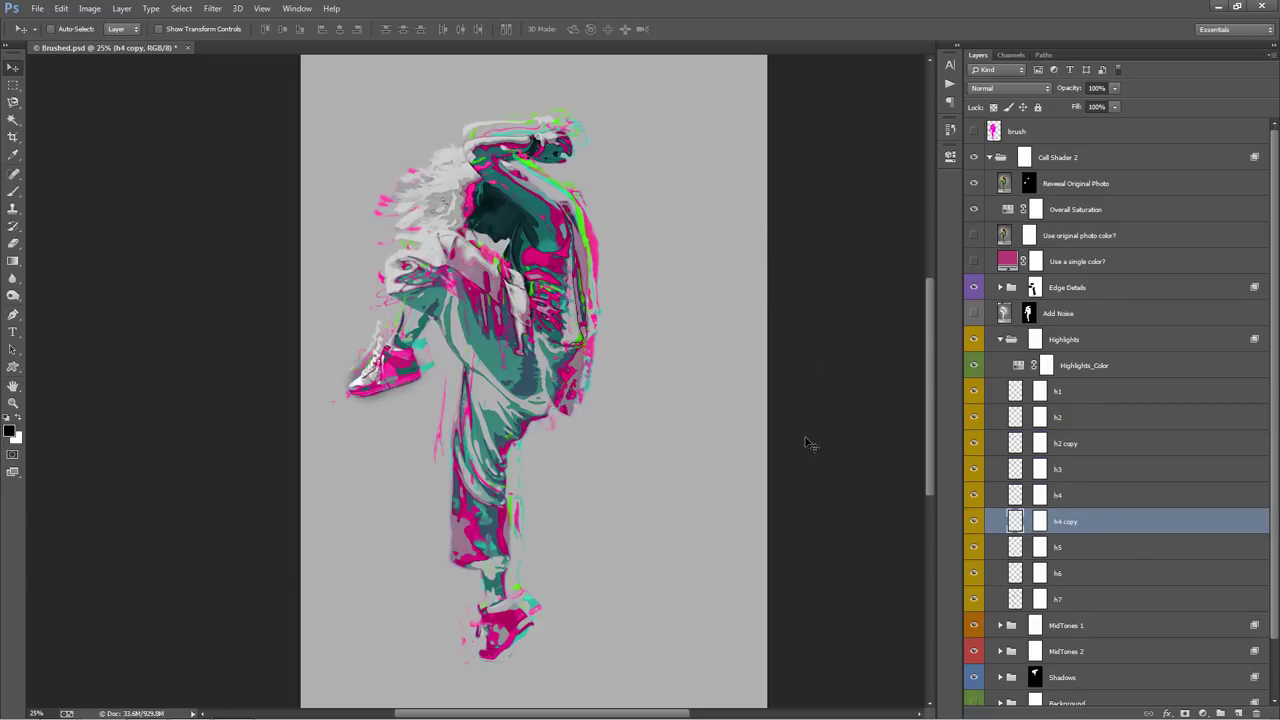
left_click_drag(810, 444, 834, 421)
key("Delete")
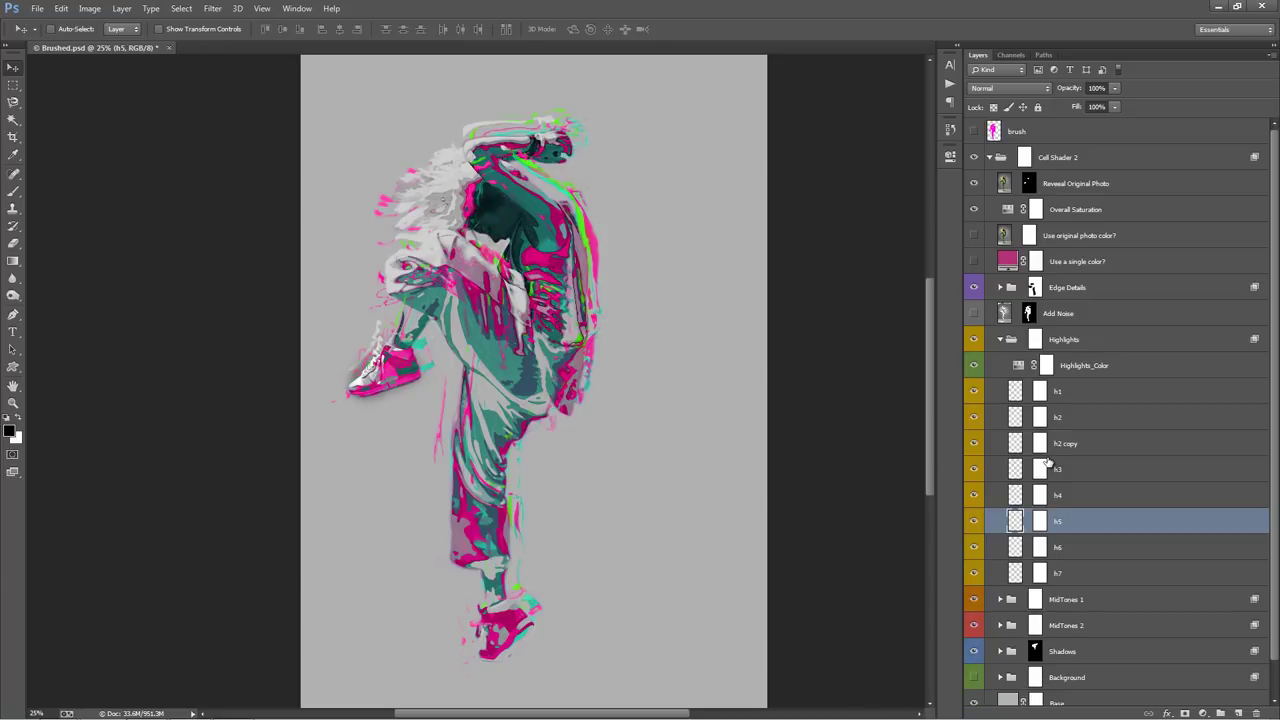
Step: Collapse the Highlights group and select the Shadows group
left_click(1145, 366)
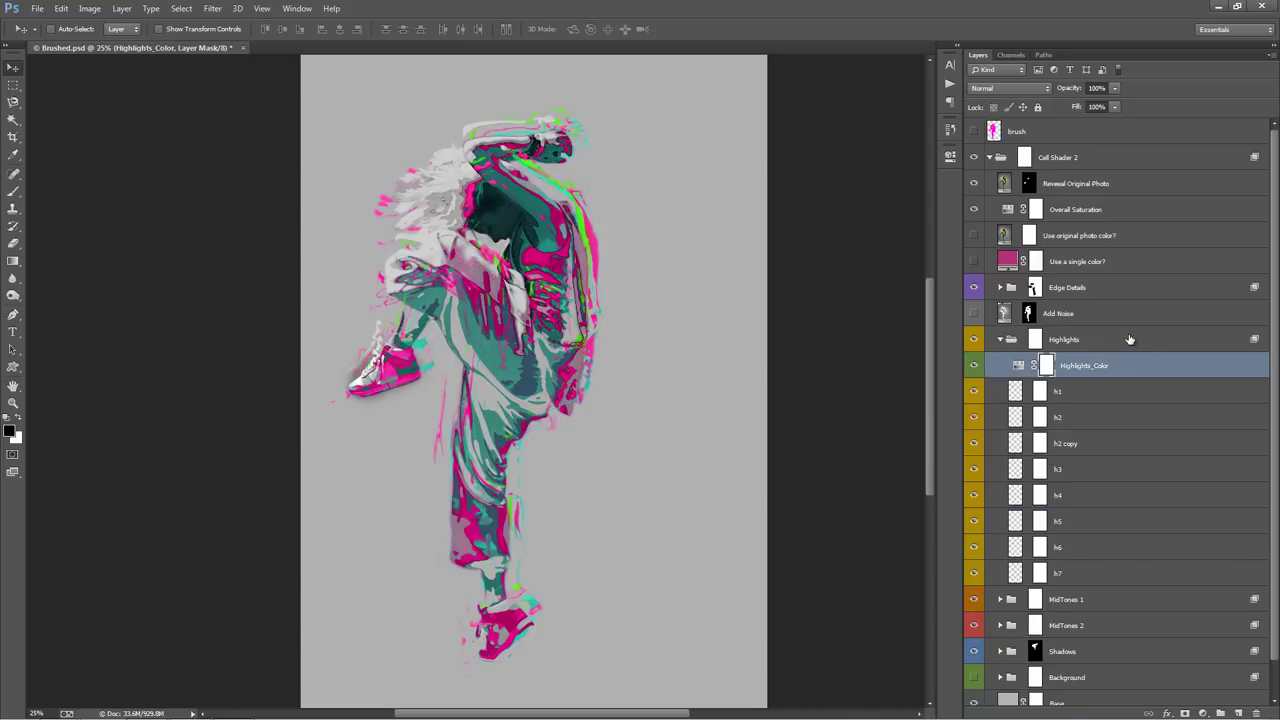
left_click(1007, 341)
left_click(1000, 340)
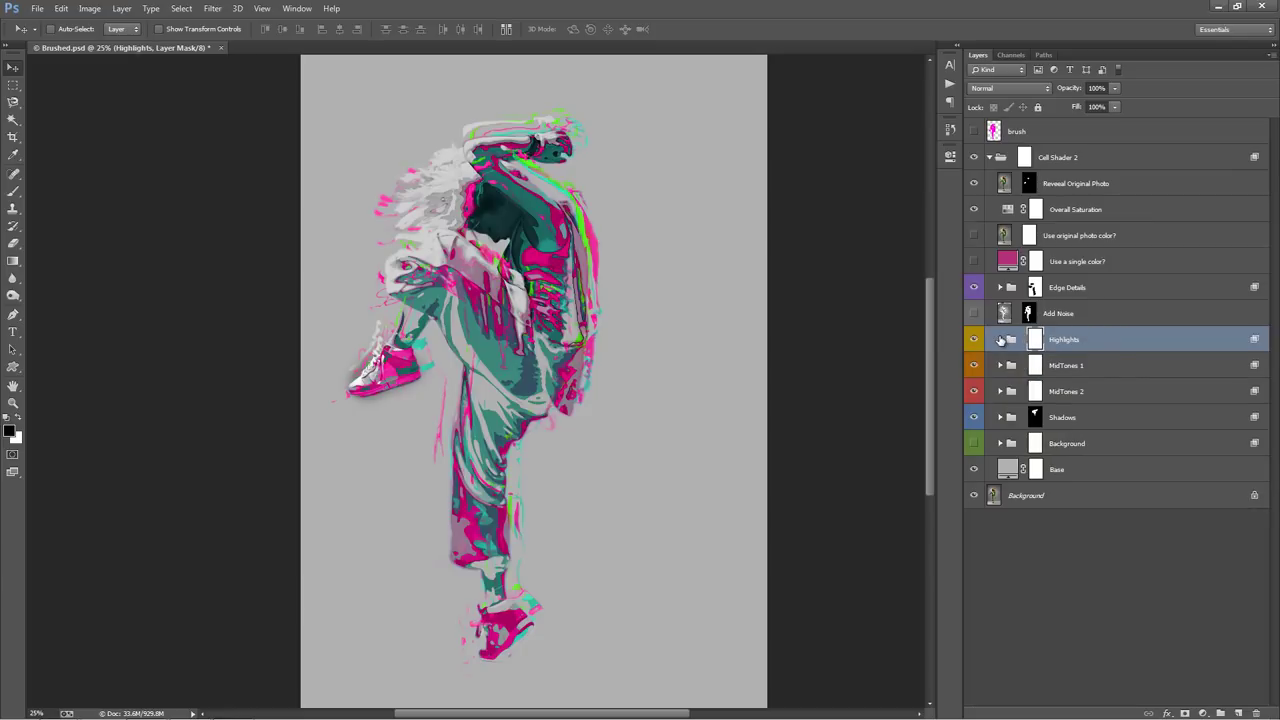
left_click(1109, 412)
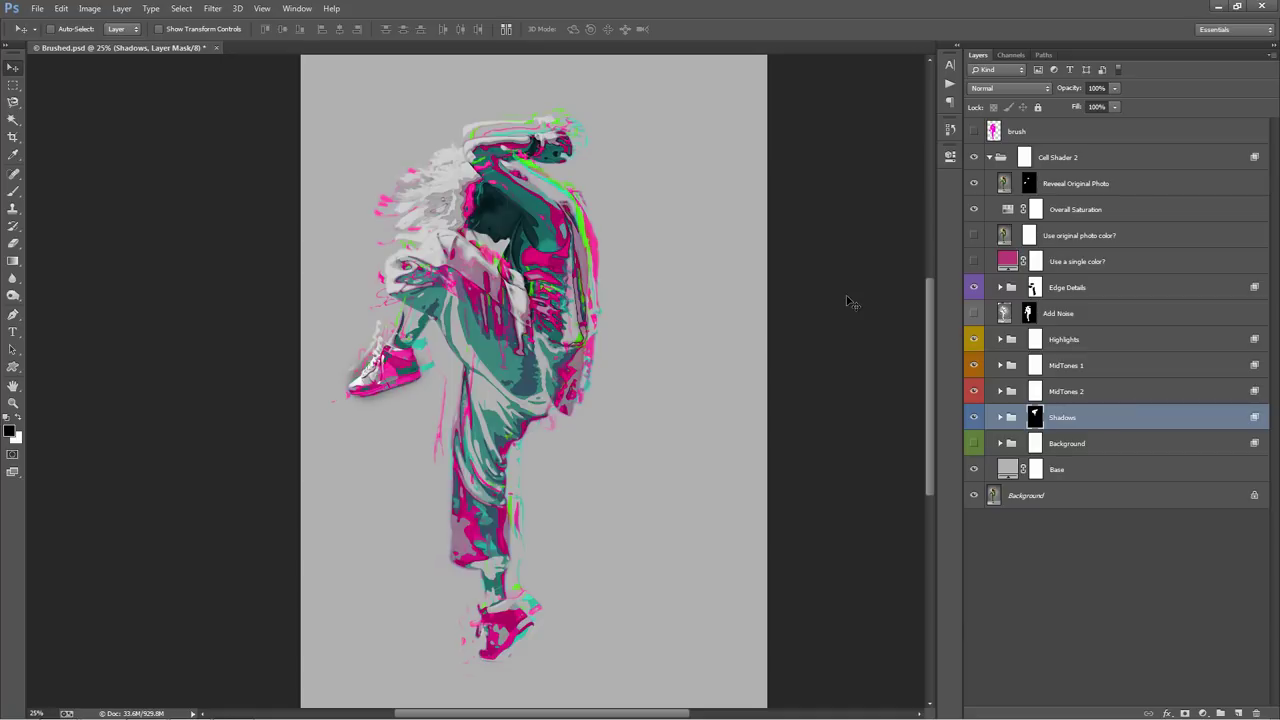
Step: Browse the Compilation and Examples folders of Cell Shader 2 and open the 2a.jpg example image
key("ctrl+o")
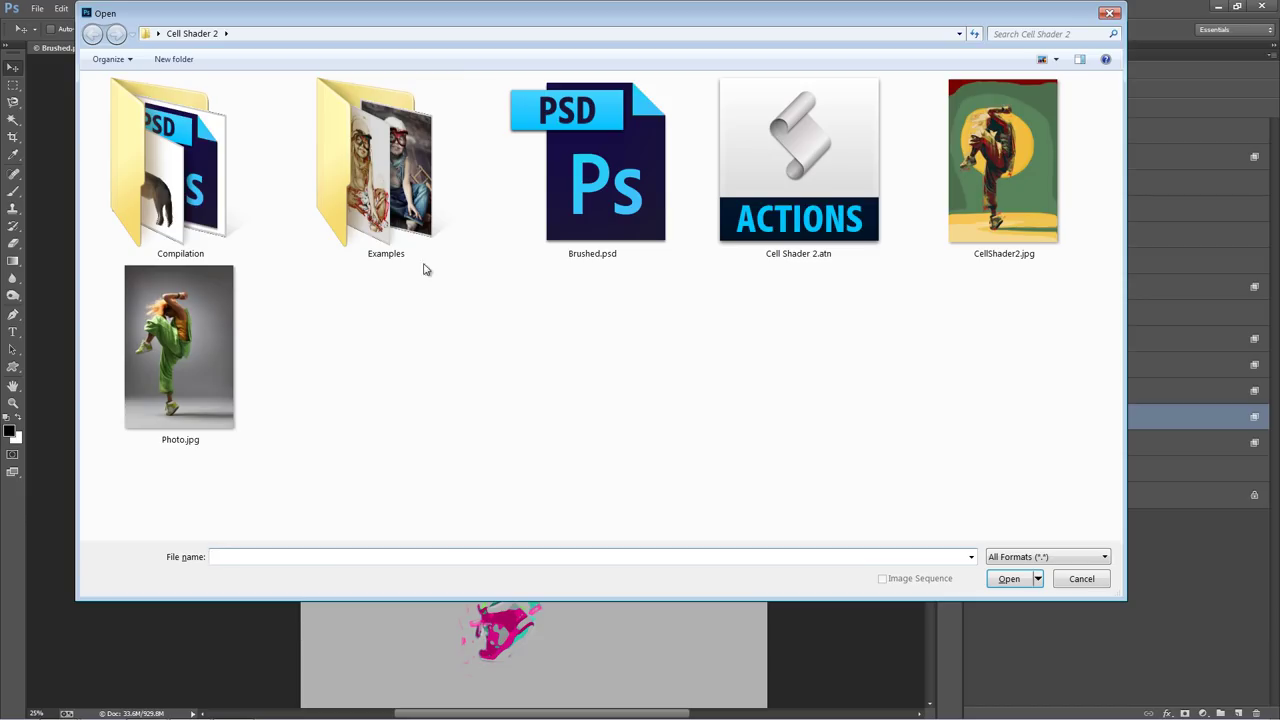
double_click(222, 202)
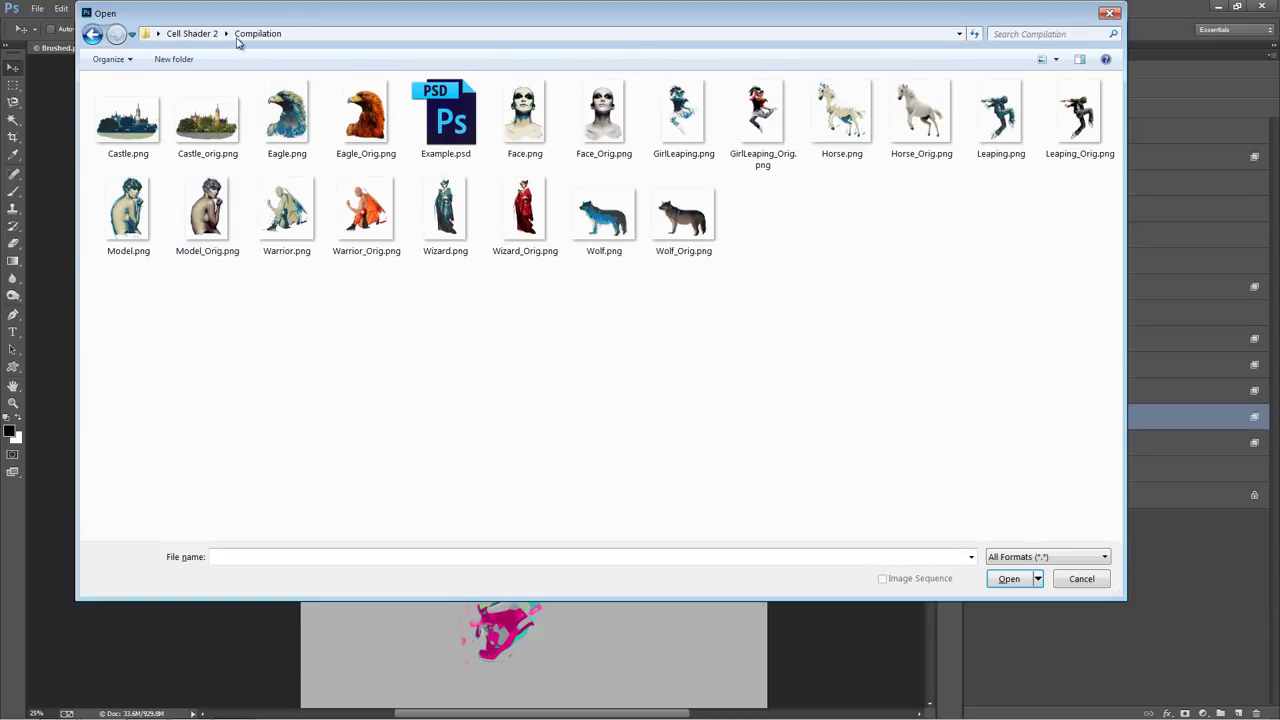
left_click(238, 35)
left_click(326, 158)
double_click(326, 158)
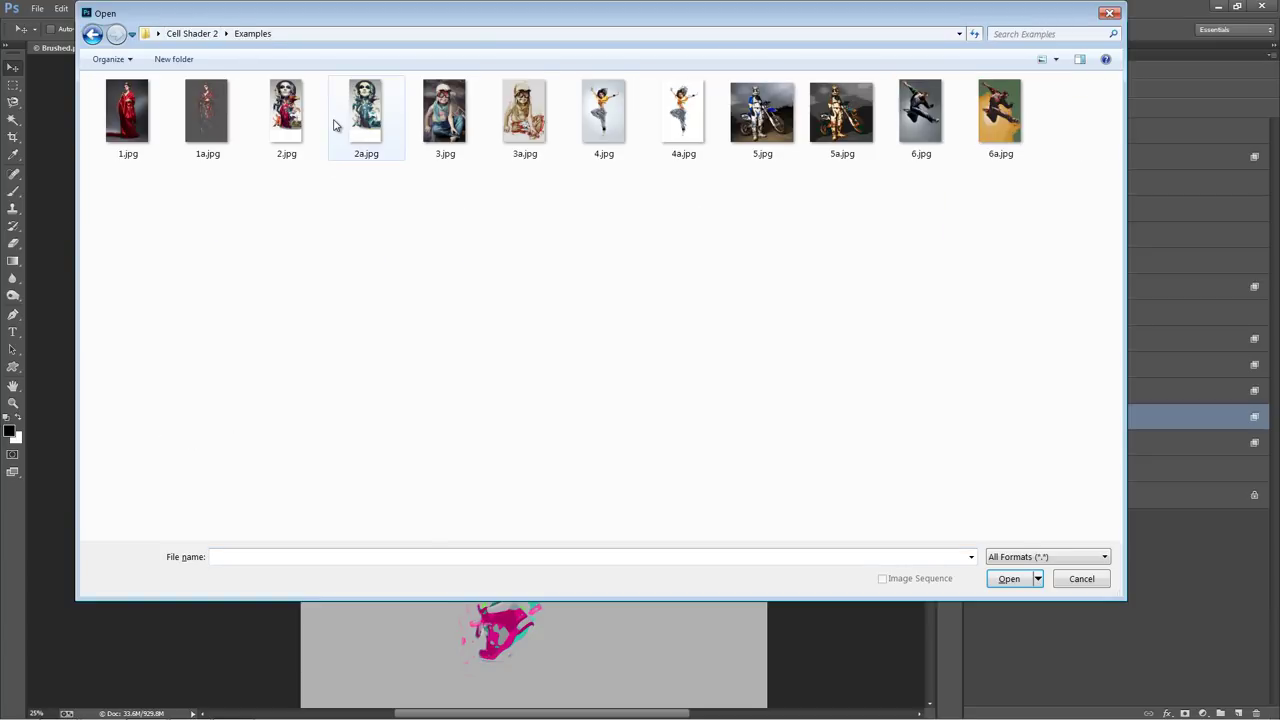
double_click(366, 118)
scroll(552, 260, "up", 2)
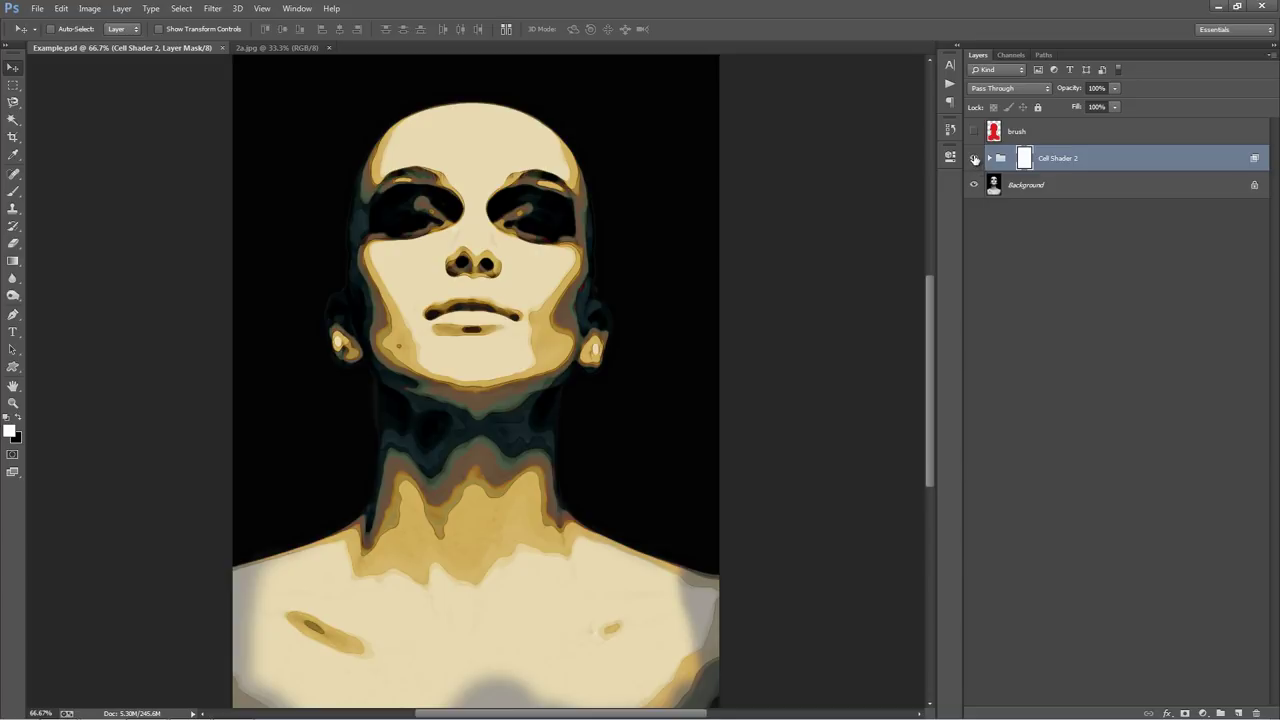
Step: Switch the Cell Shader 2 group in Example.psd off and on repeatedly to compare the effect with the original photo
left_click(975, 159)
left_click(975, 159)
left_click(975, 159)
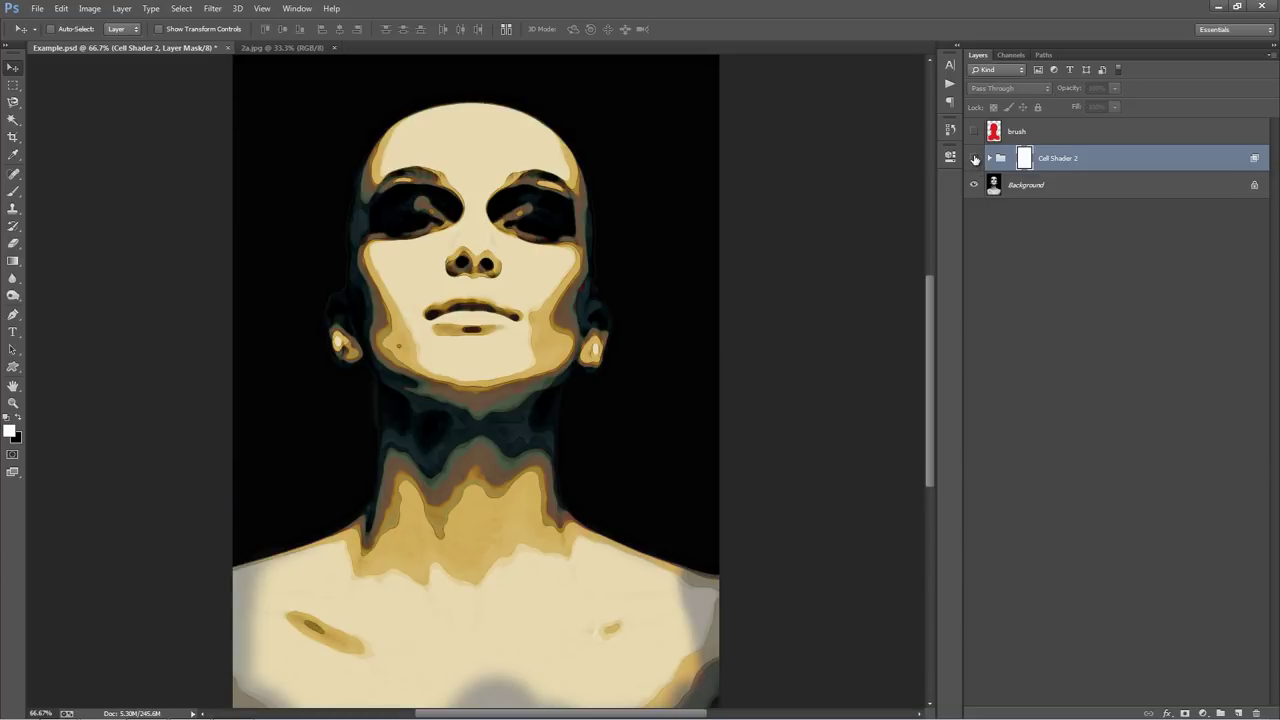
left_click(975, 159)
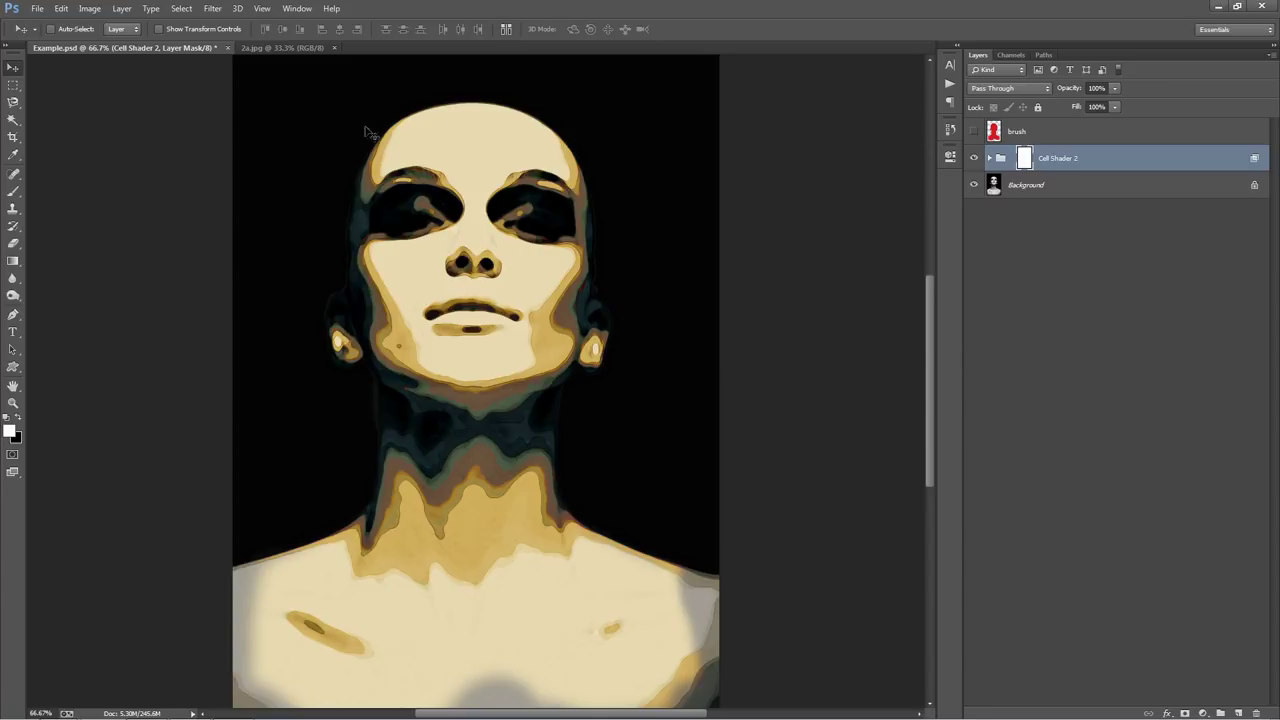
Step: Examine the finished collage in 2a.jpg as a color reference and return to Example.psd
left_click(267, 50)
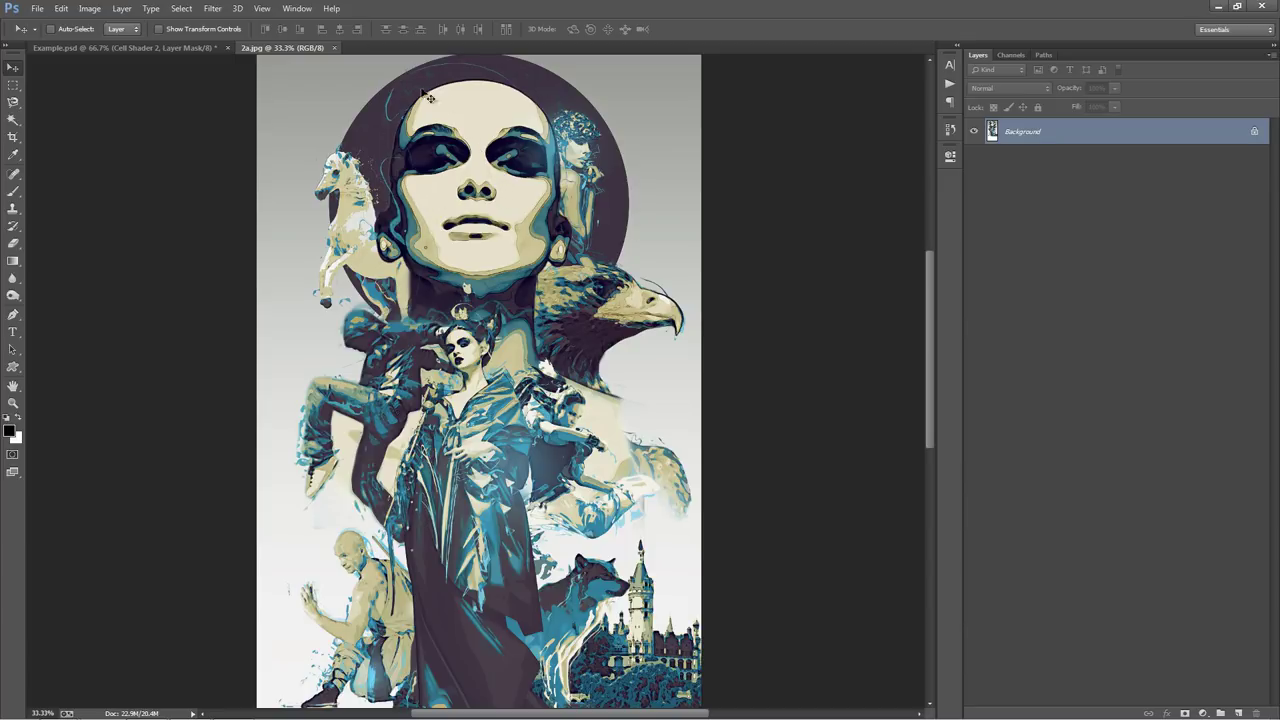
scroll(449, 330, "down", 1)
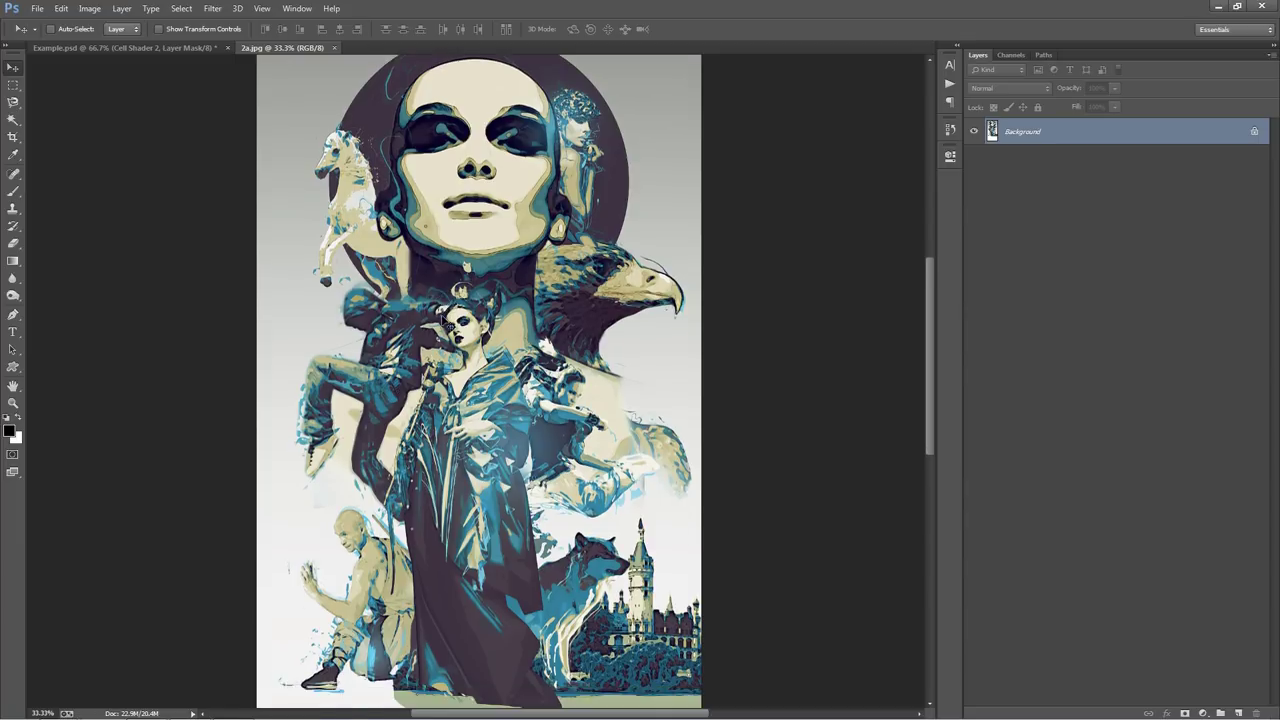
scroll(355, 480, "up", 1)
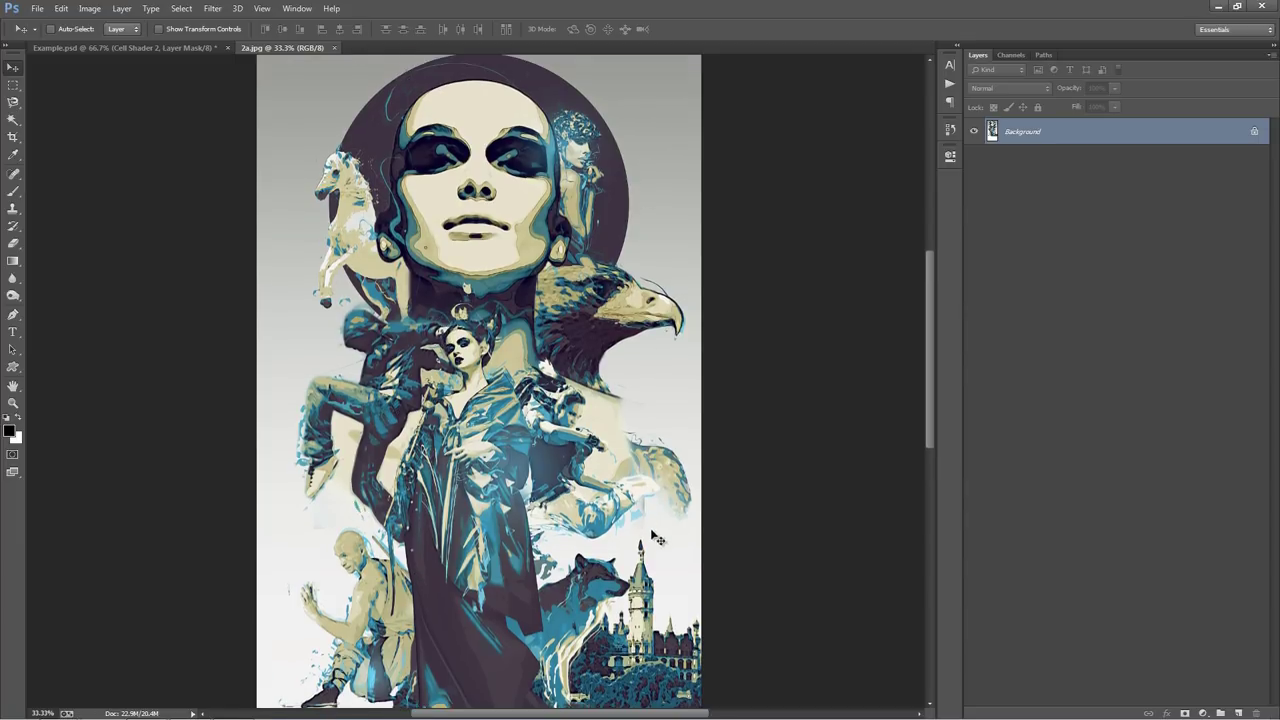
scroll(638, 542, "down", 1)
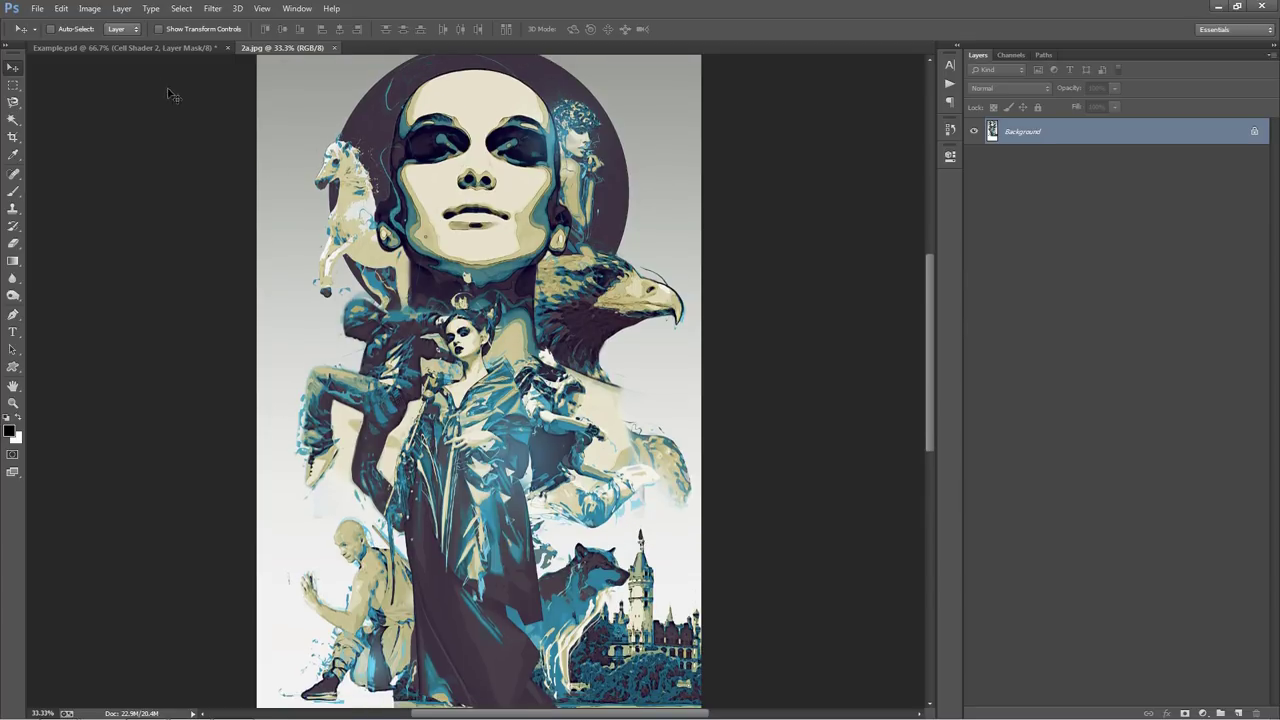
left_click(121, 51)
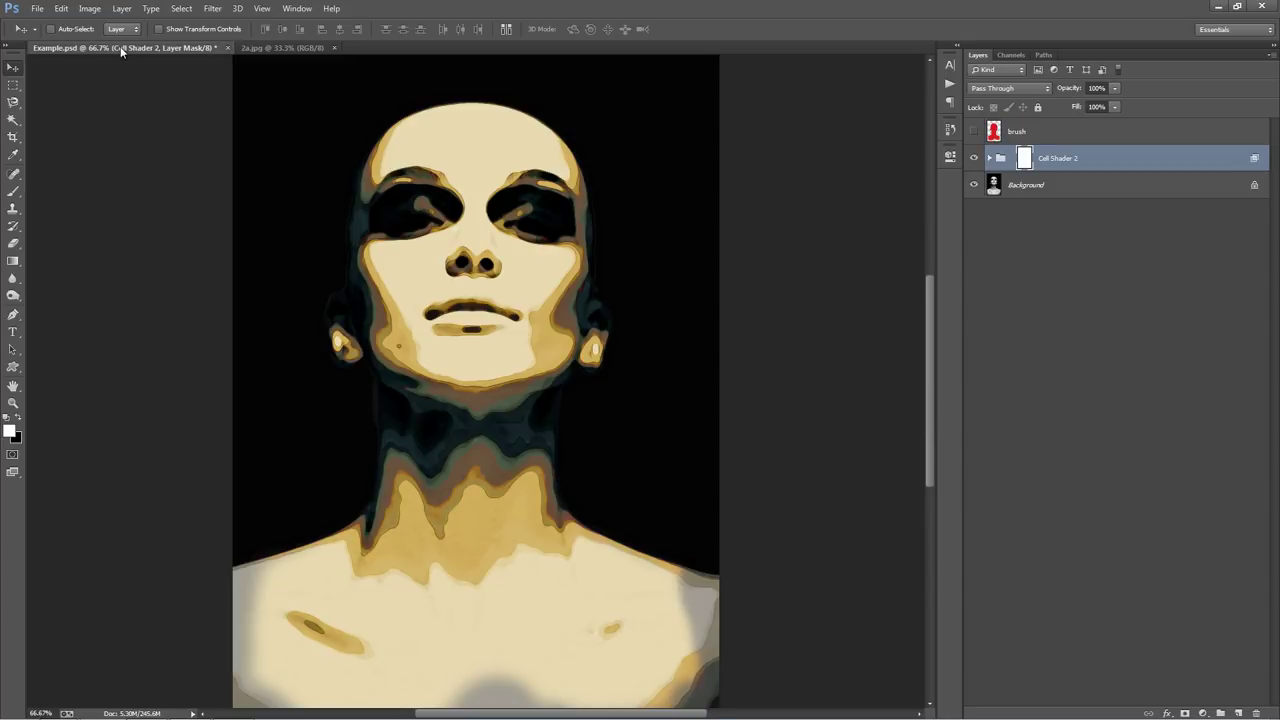
Step: Expand the Cell Shader 2, Highlights and MidTones 1 groups to inspect their color adjustment layers, and collapse MidTones 1
left_click(989, 158)
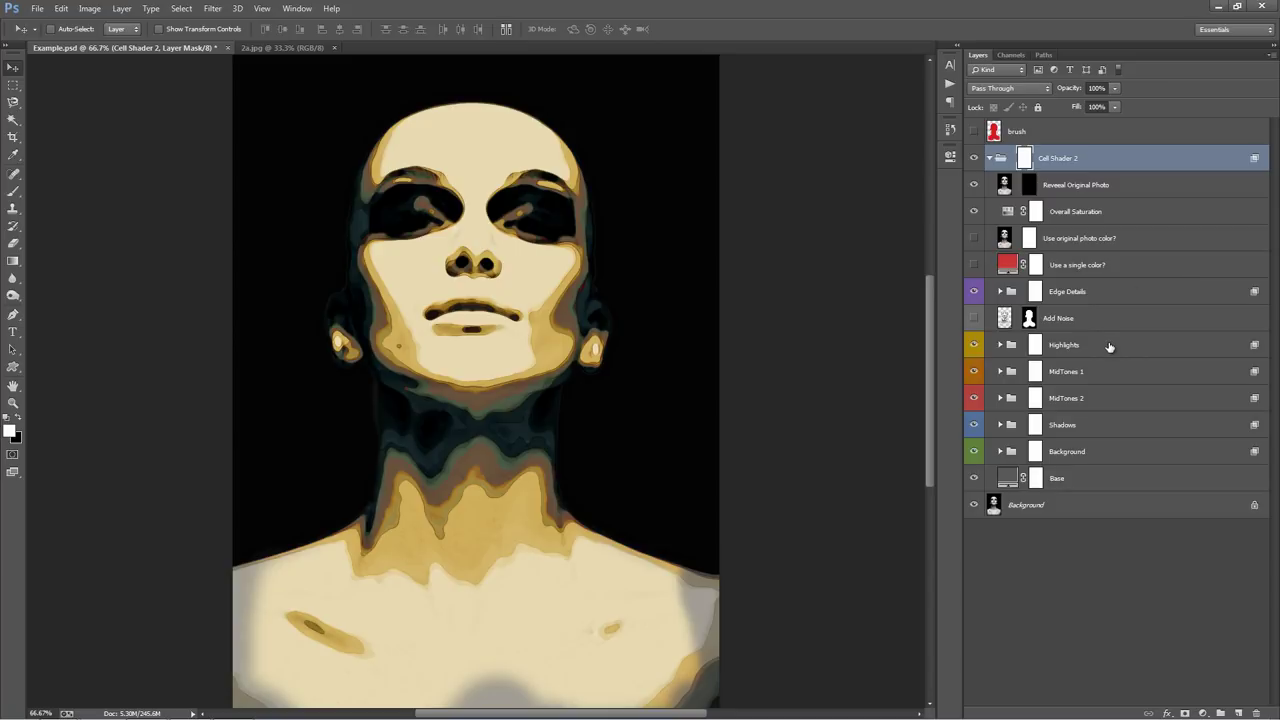
left_click(1108, 346)
left_click(999, 346)
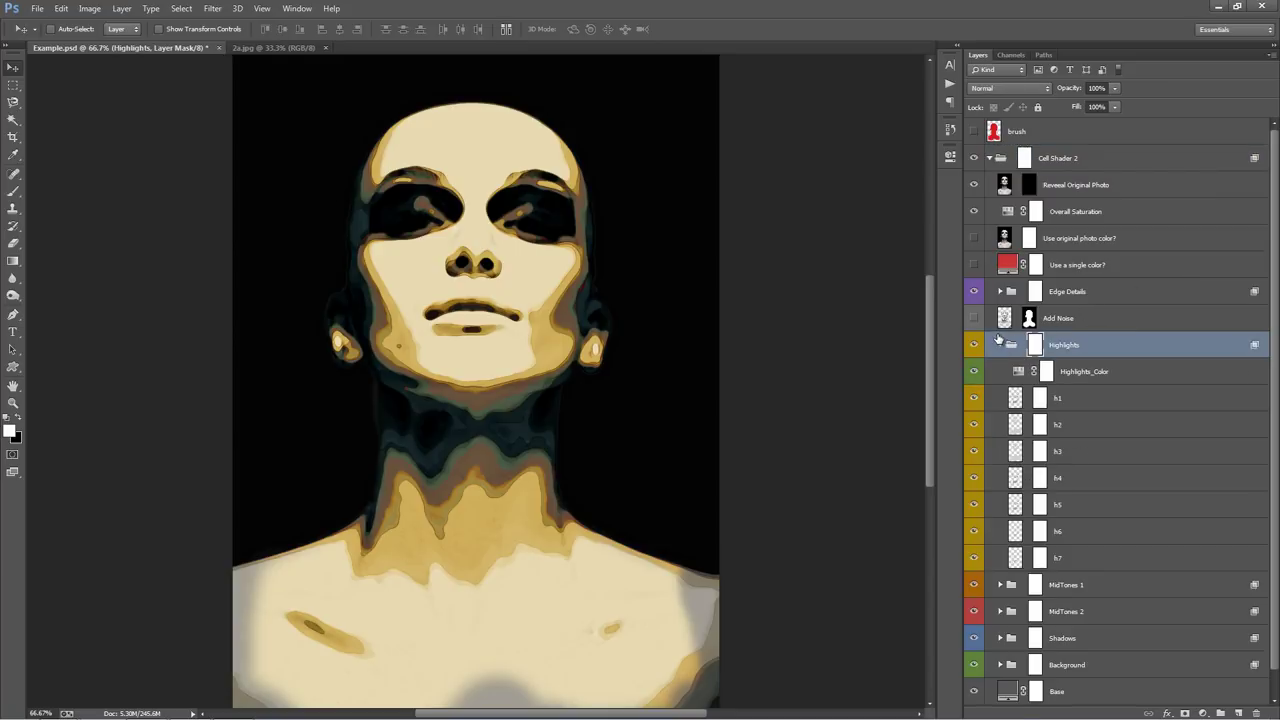
left_click(1082, 376)
scroll(1040, 440, "down", 1)
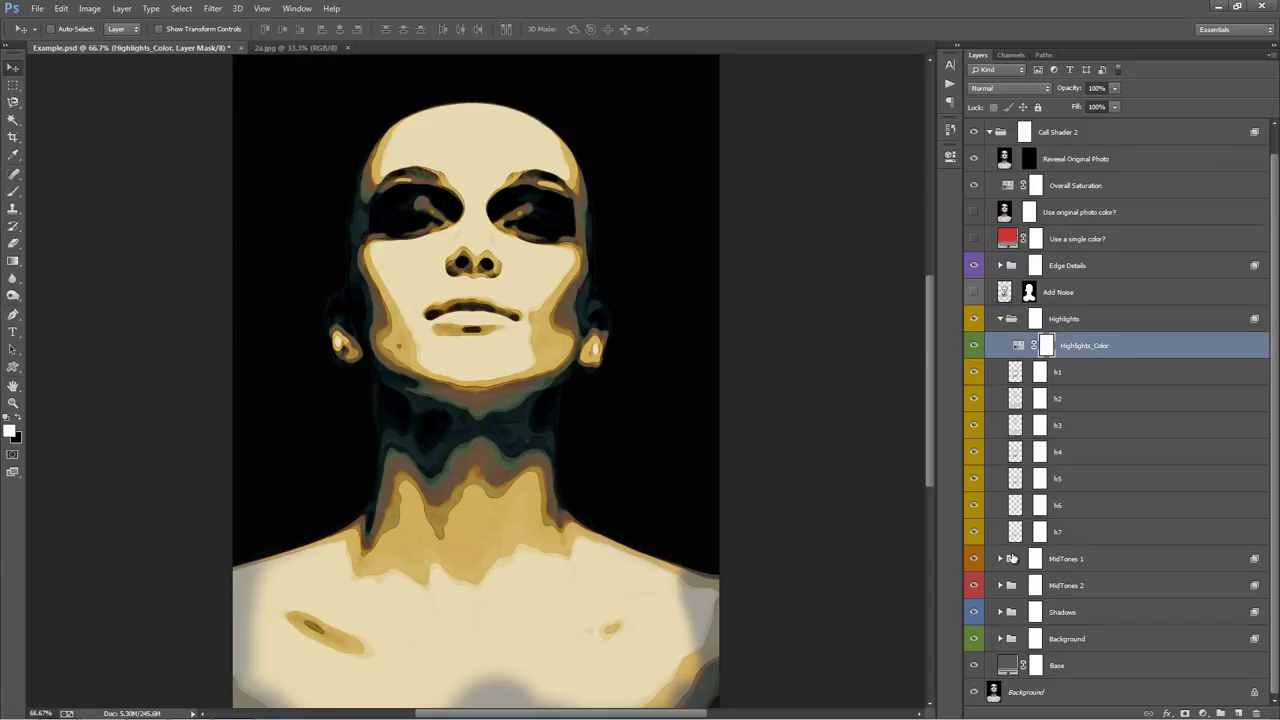
left_click(1000, 558)
left_click(1018, 591)
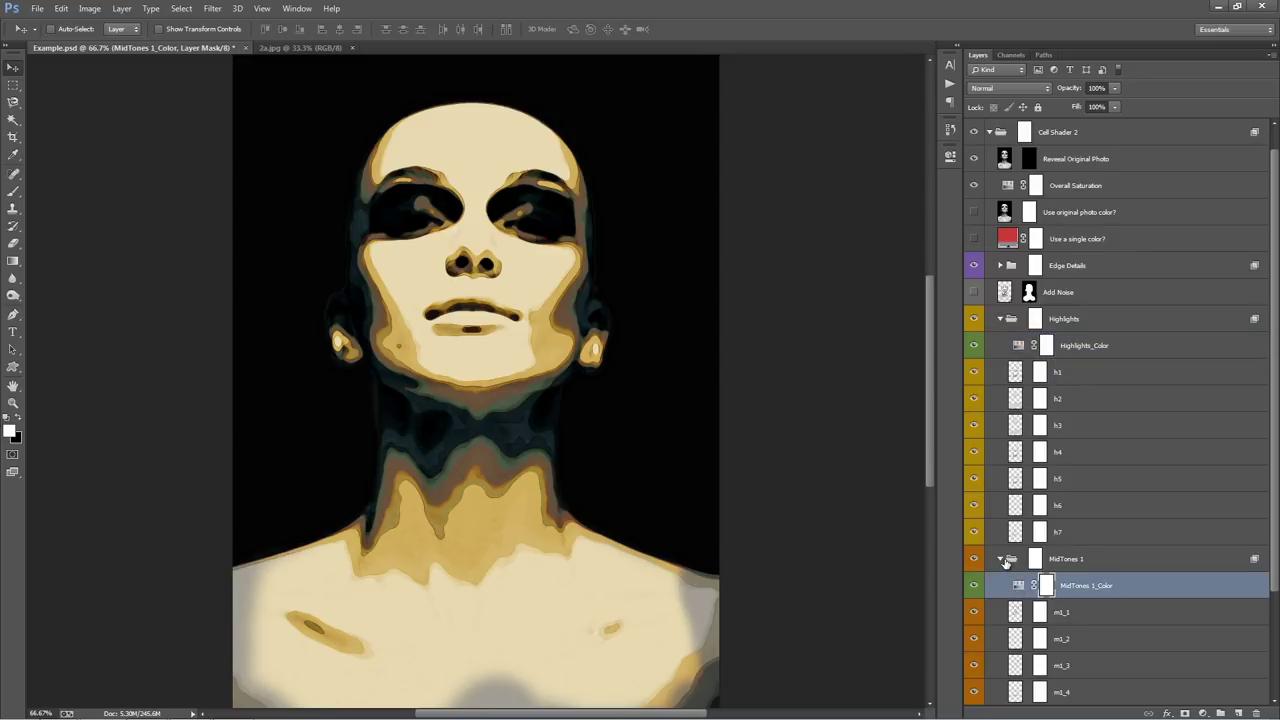
left_click(1000, 558)
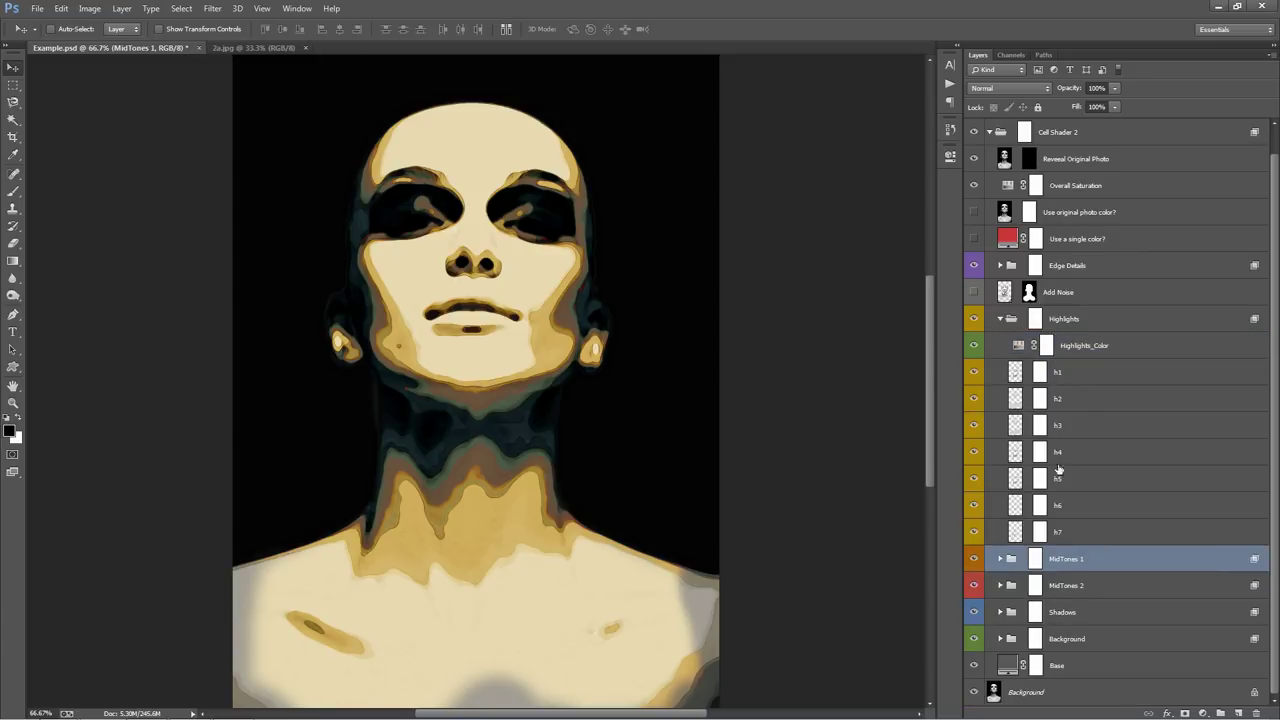
Step: Open the Highlights_Color Hue/Saturation settings and compare the portrait with the colors in 2a.jpg
left_click(1086, 352)
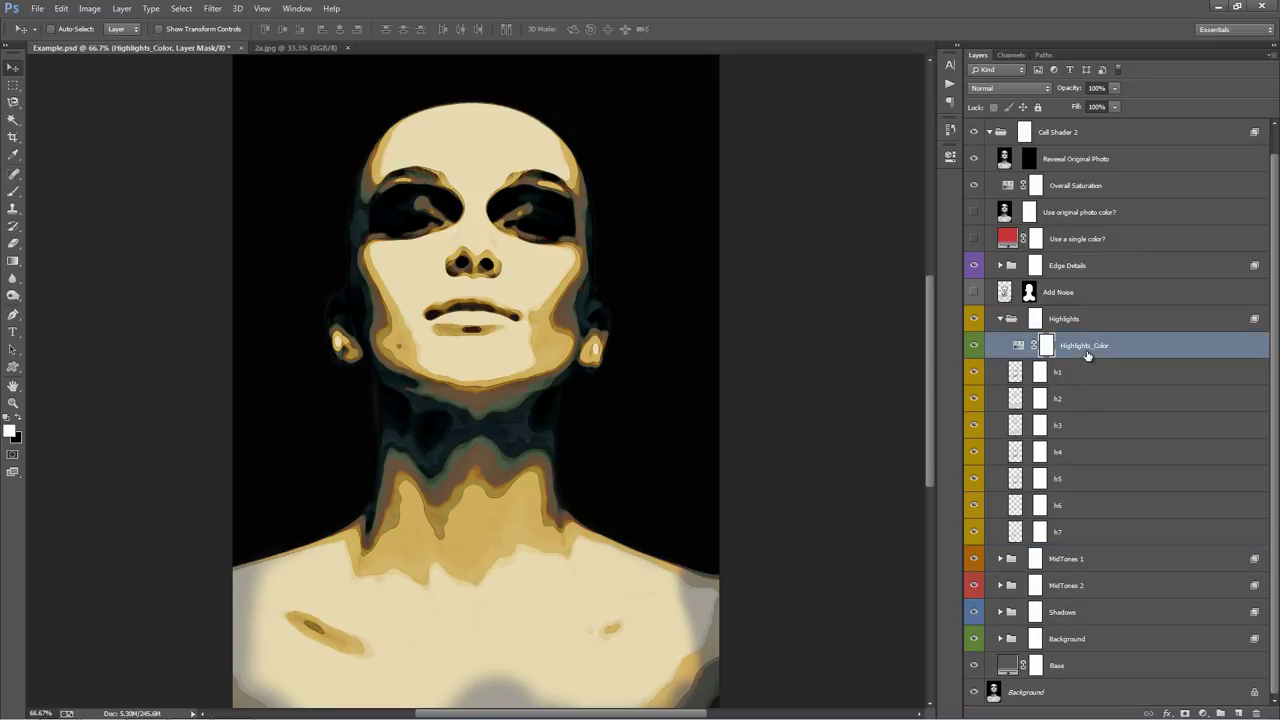
double_click(1018, 347)
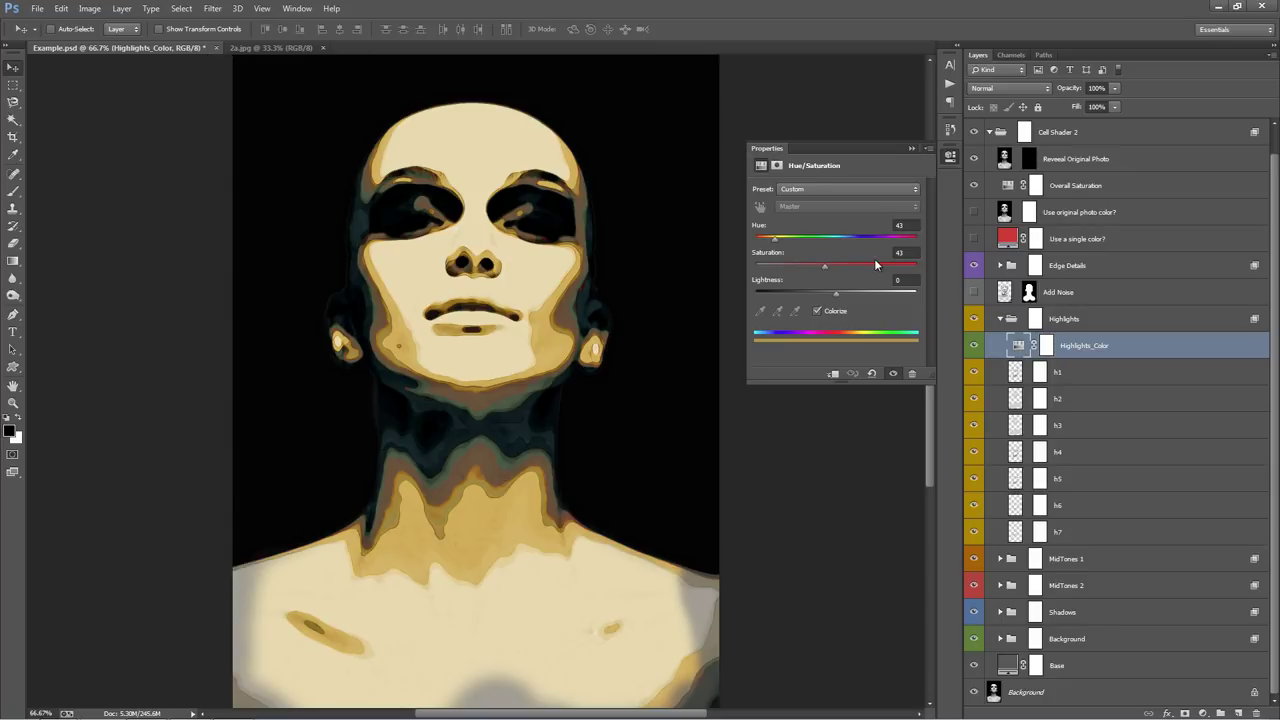
left_click(905, 226)
left_click(908, 252)
key("Tab")
left_click(271, 48)
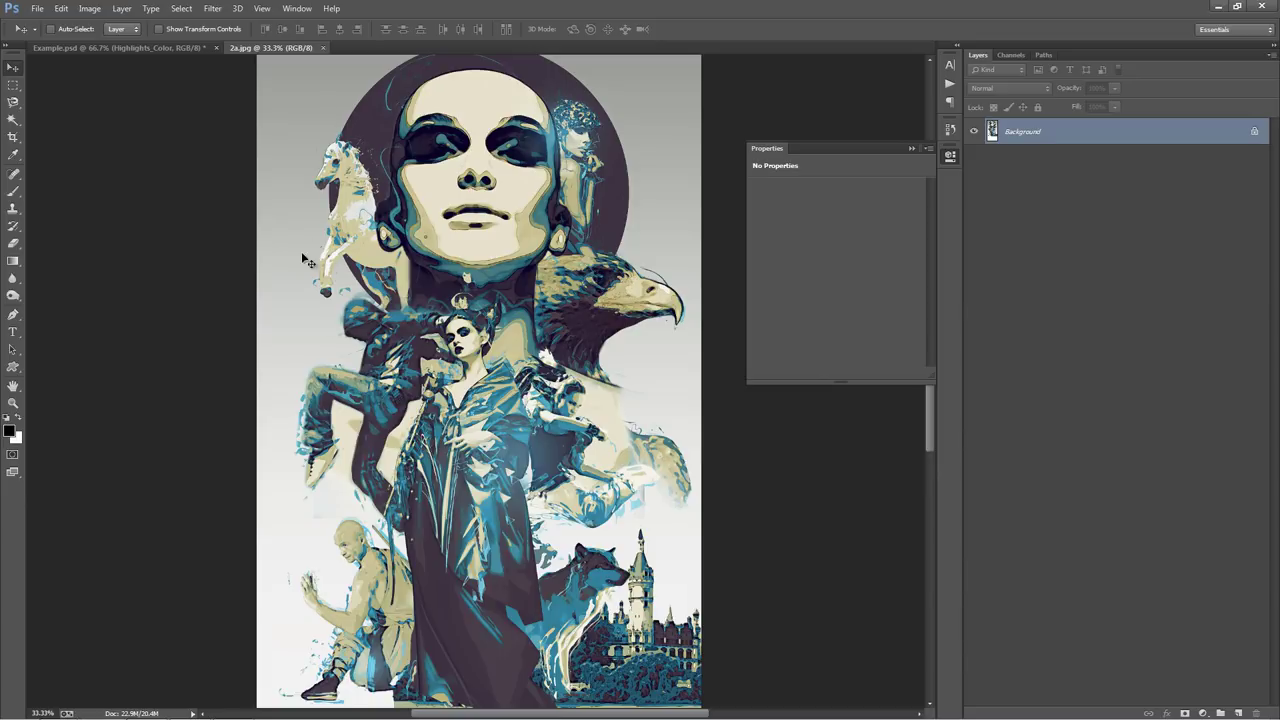
left_click(88, 45)
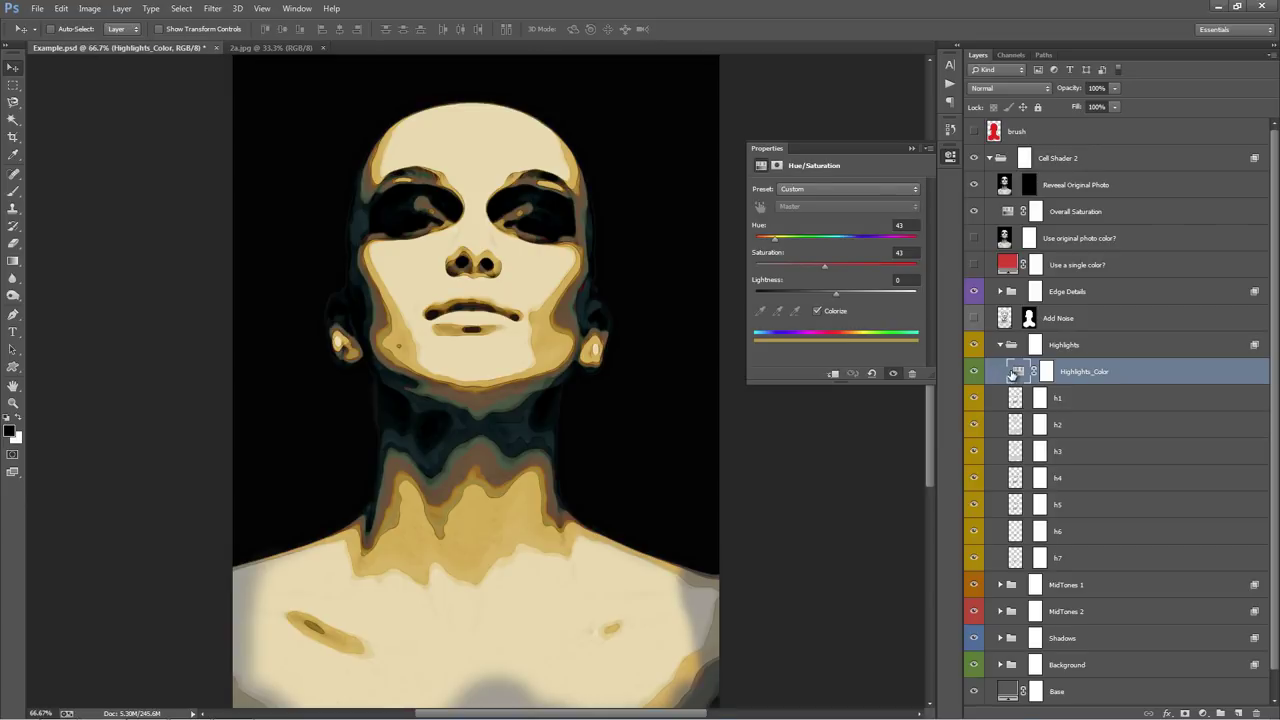
Step: Set the Highlights_Color adjustment to hue 45, saturation 27 and lightness 31, and collapse the Highlights group
left_click(916, 225)
key("Tab")
type("27")
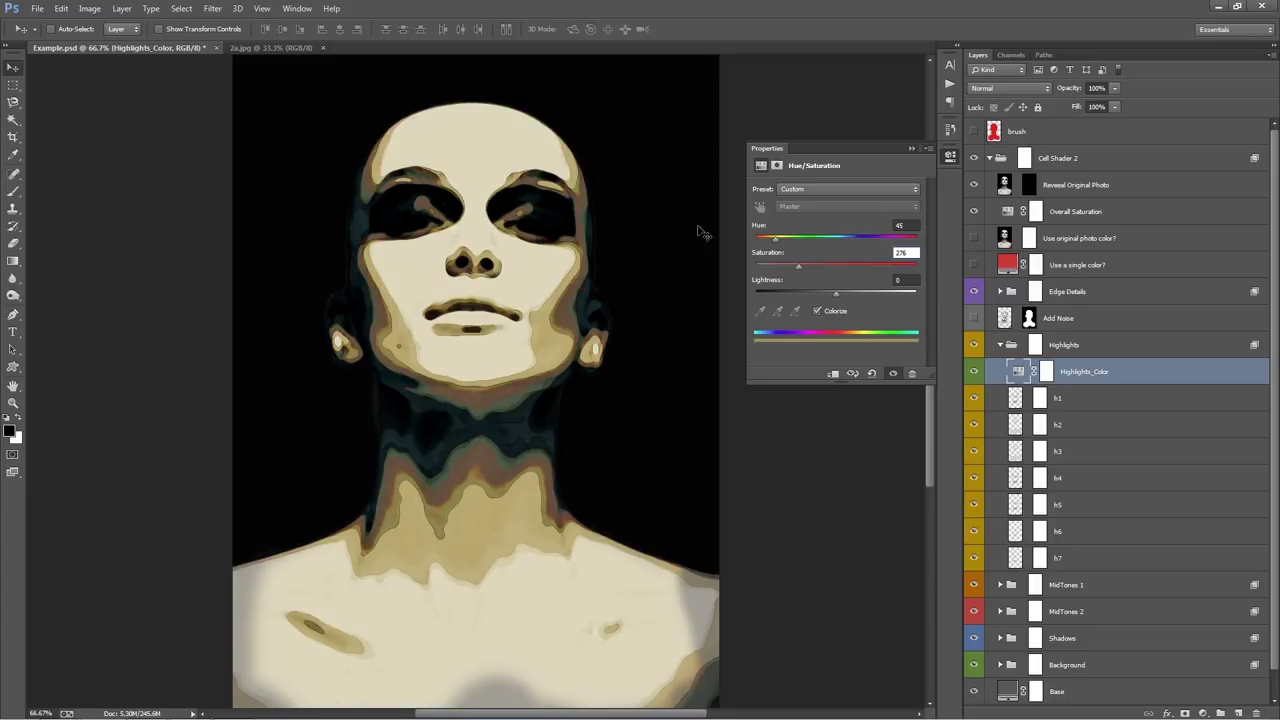
key("Tab")
type("35")
left_click(915, 148)
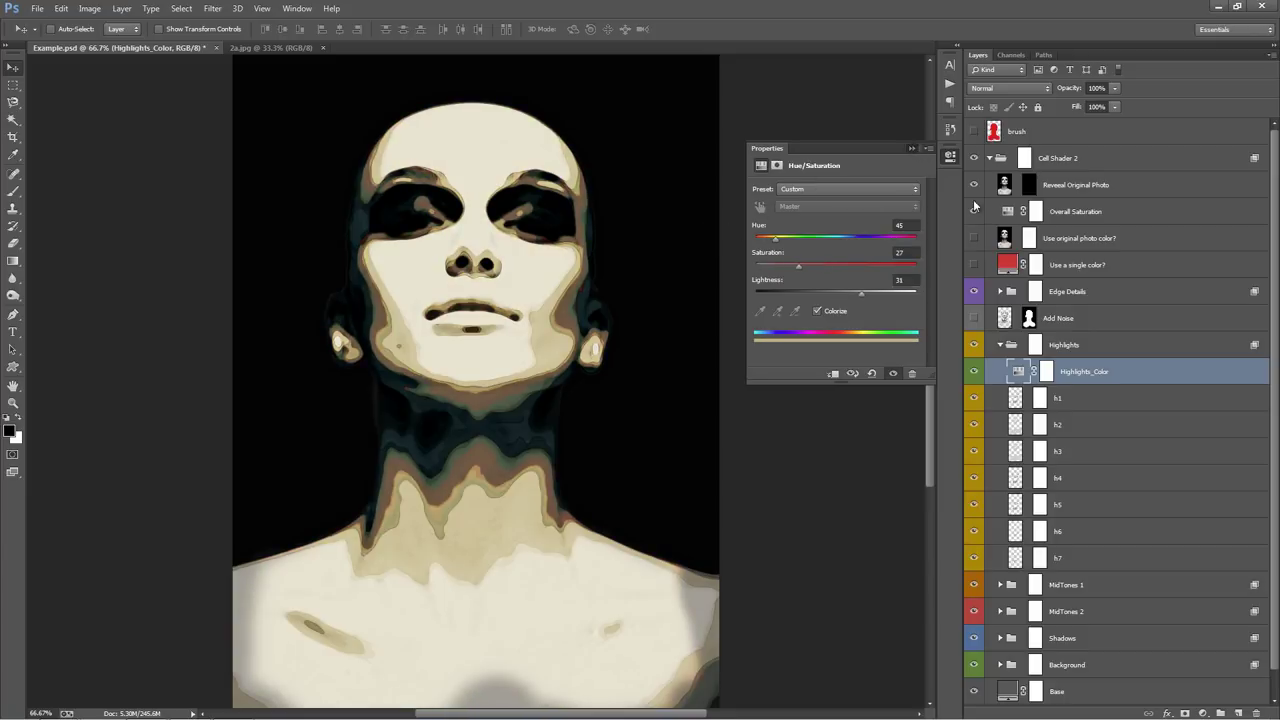
left_click(1001, 344)
Step: Recolor the MidTones 1_Color Hue/Saturation adjustment to a blue tint and collapse the MidTones 1 group
left_click(1005, 372)
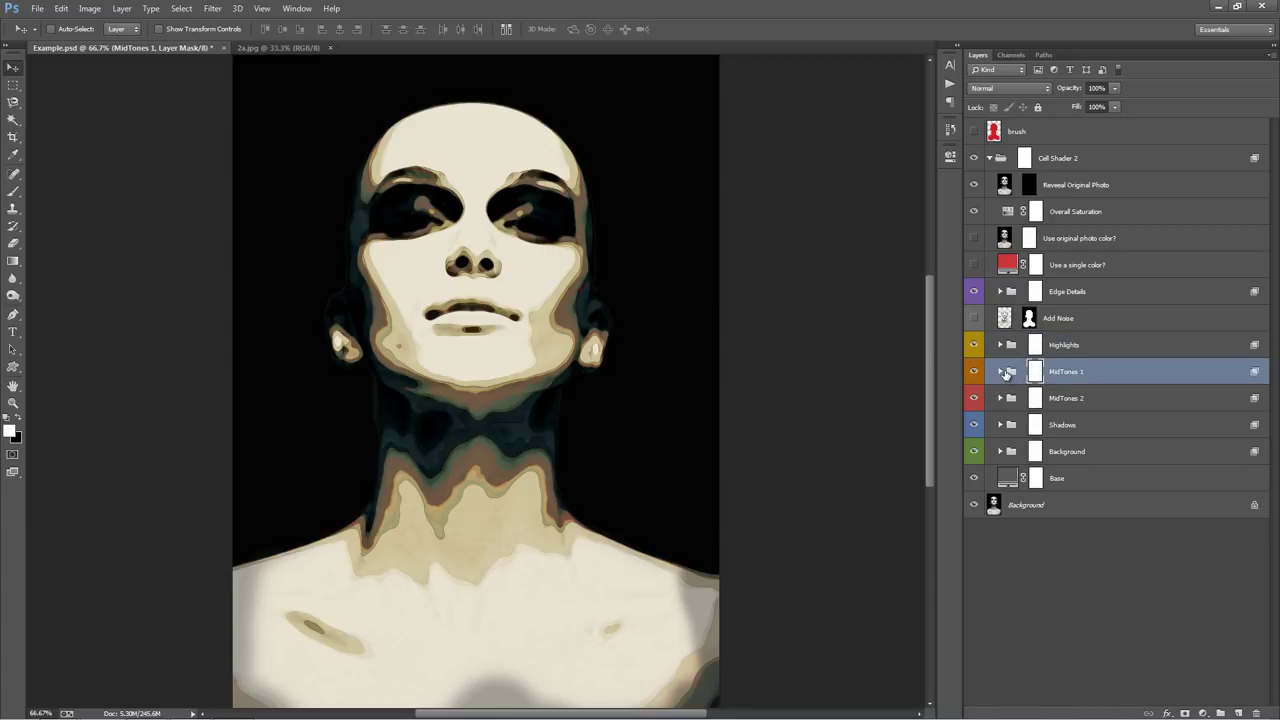
left_click(1001, 372)
double_click(1018, 398)
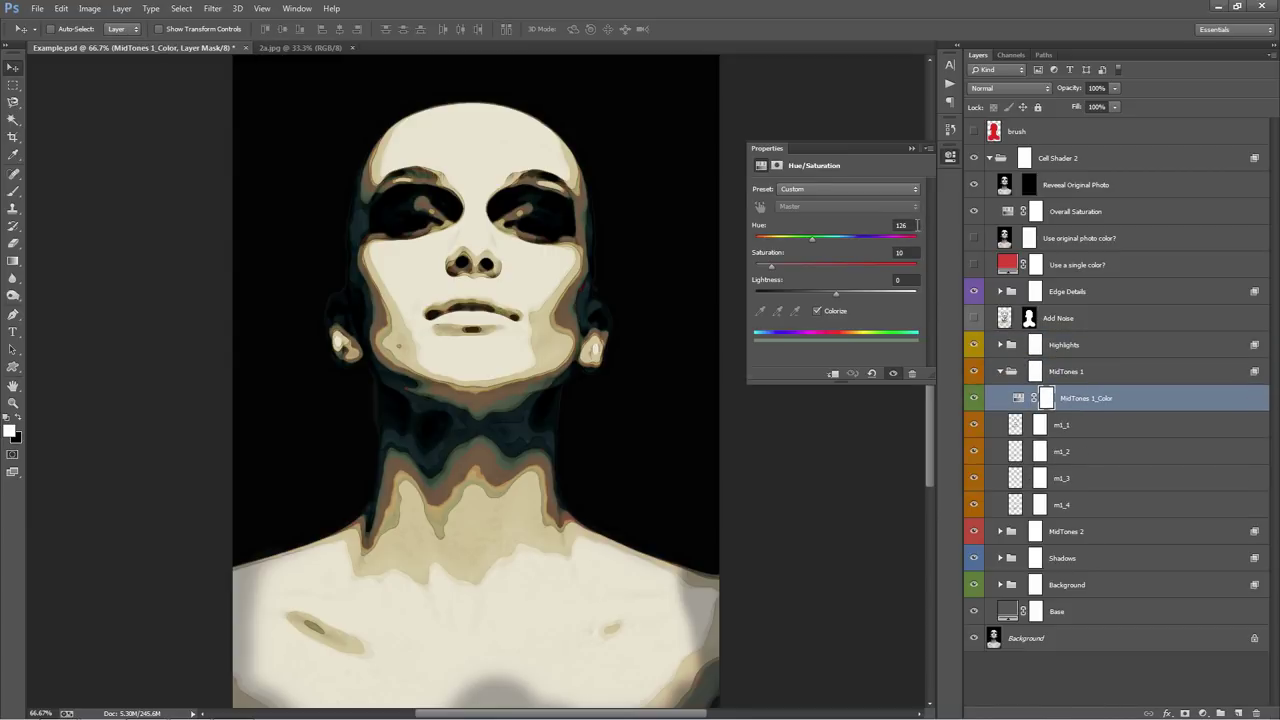
left_click(912, 225)
key("Tab")
key("Tab")
left_click(1003, 404)
left_click(1000, 371)
Step: Expand the MidTones 2 group and set its MidTones 2_Color adjustment to hue 193 and saturation 44
left_click(1001, 398)
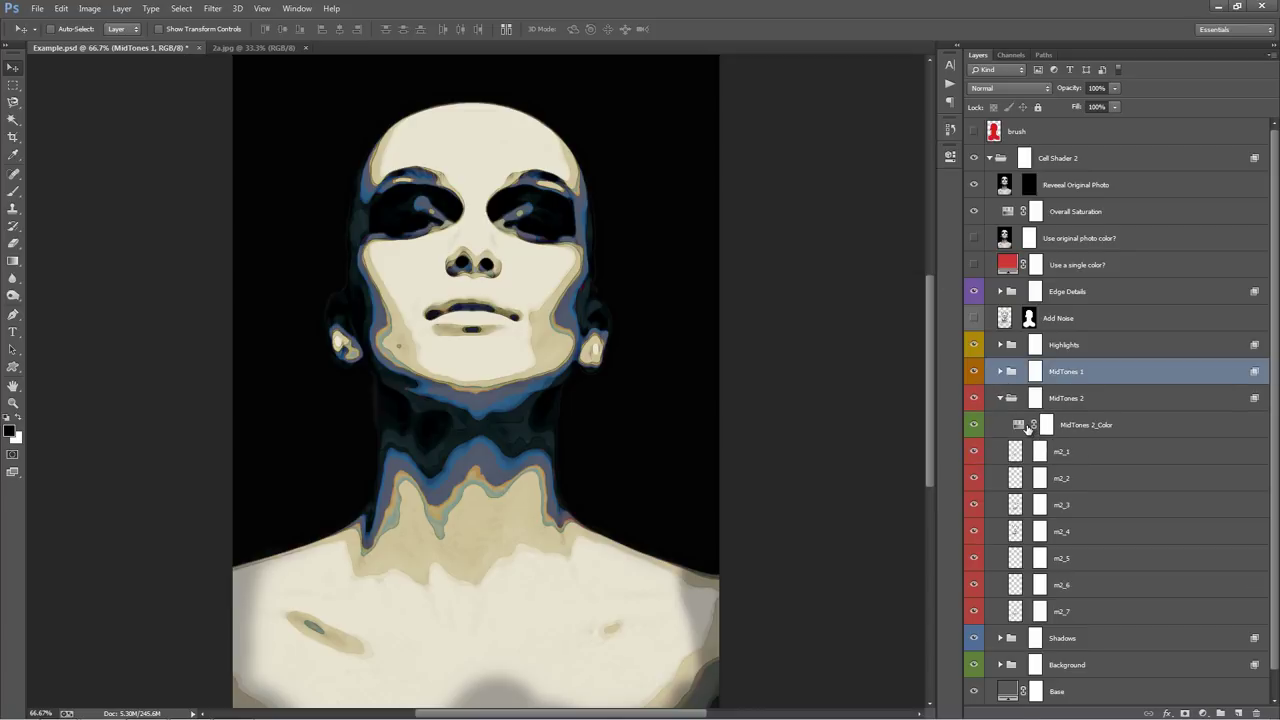
double_click(1018, 425)
left_click(914, 225)
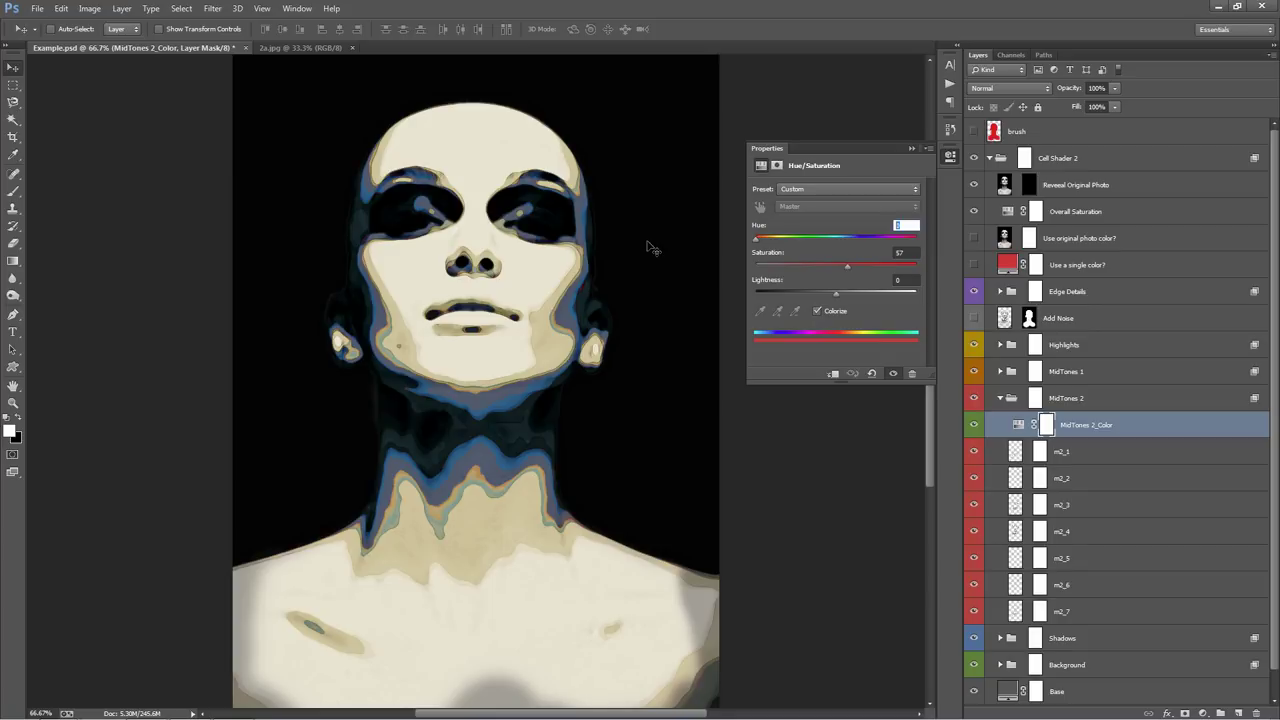
type("193")
key("Tab")
type("44")
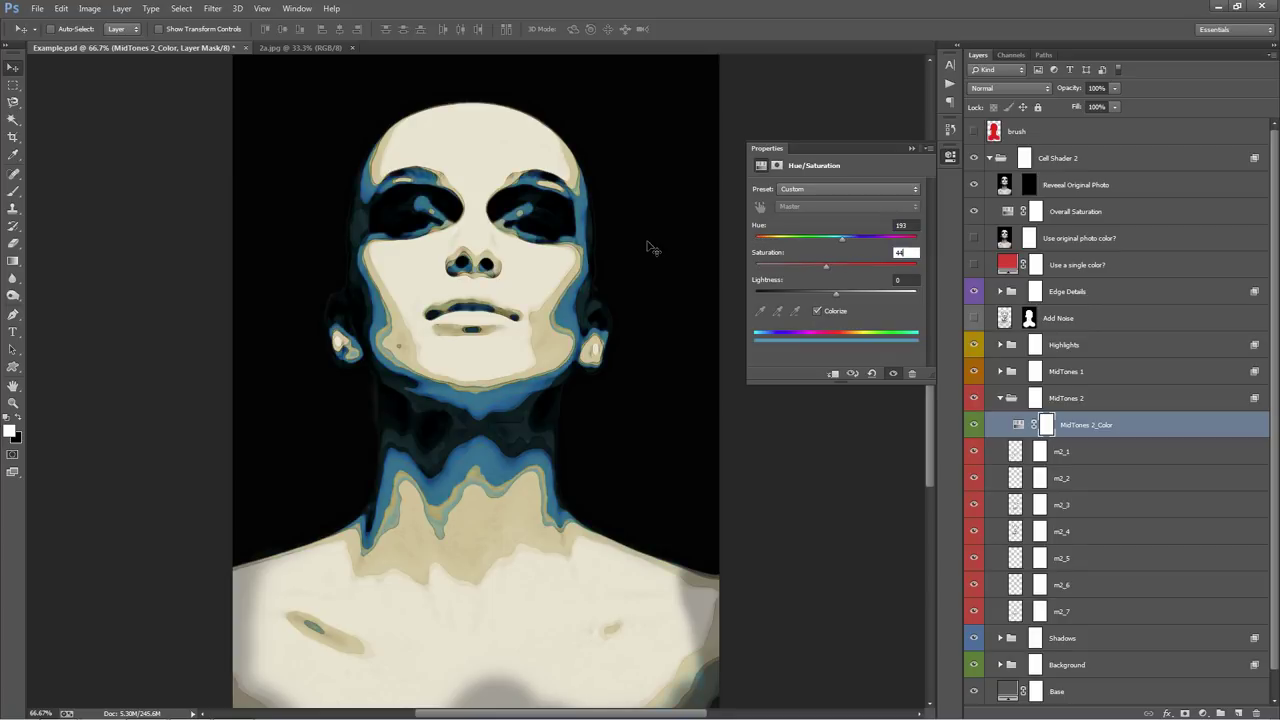
left_click(911, 148)
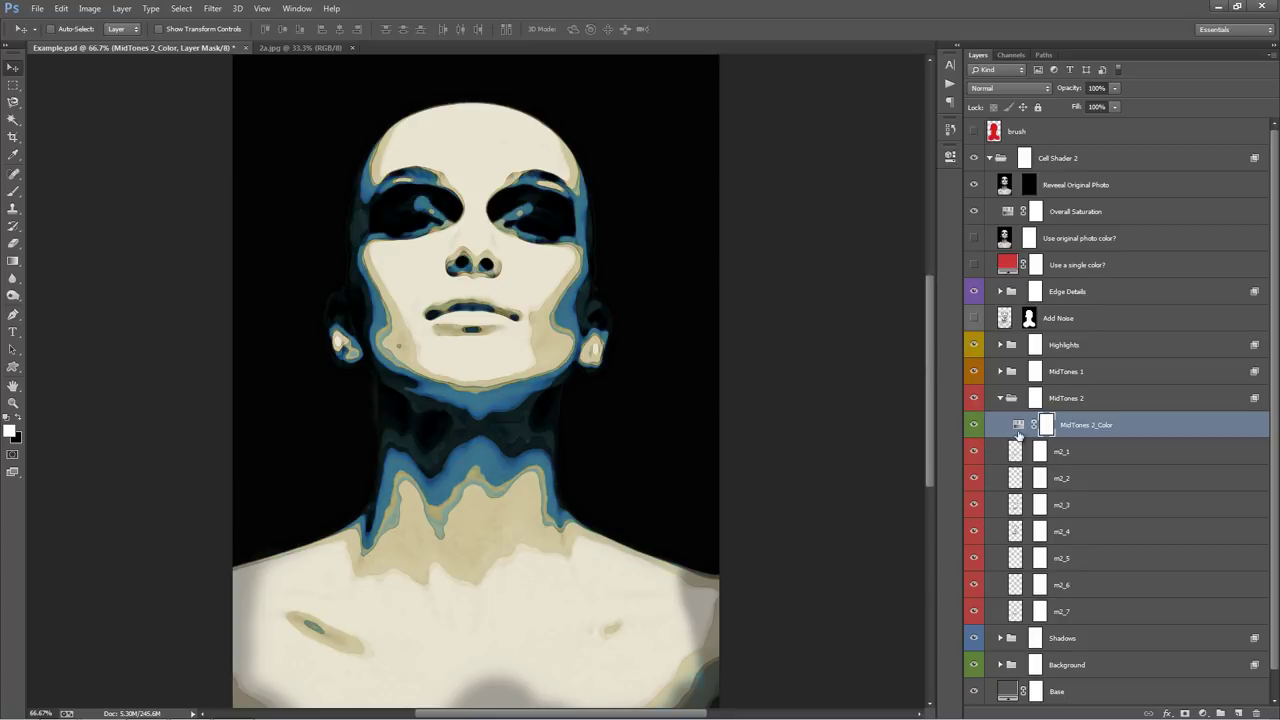
Step: Set the Shadows_Color adjustment in the Shadows group to saturation 0 and lightness 8, leaving the MidTones 2 and Shadows groups collapsed
left_click(1000, 398)
left_click(1000, 425)
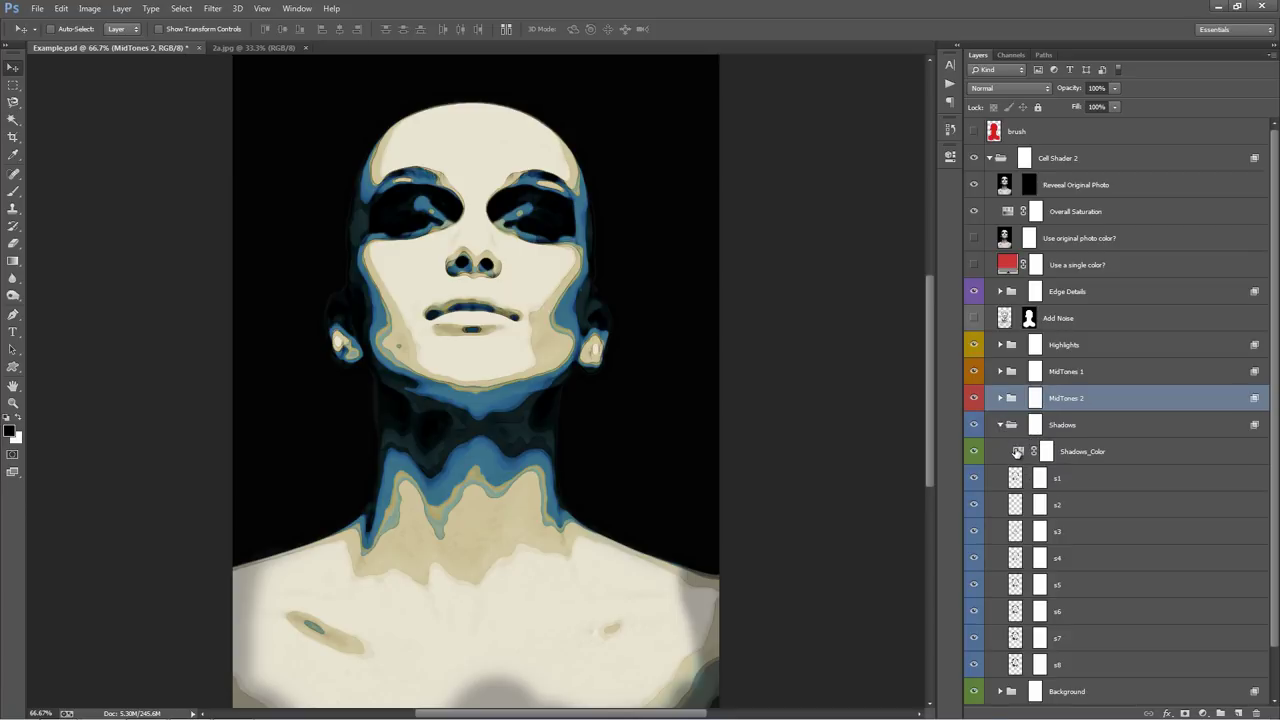
double_click(1018, 451)
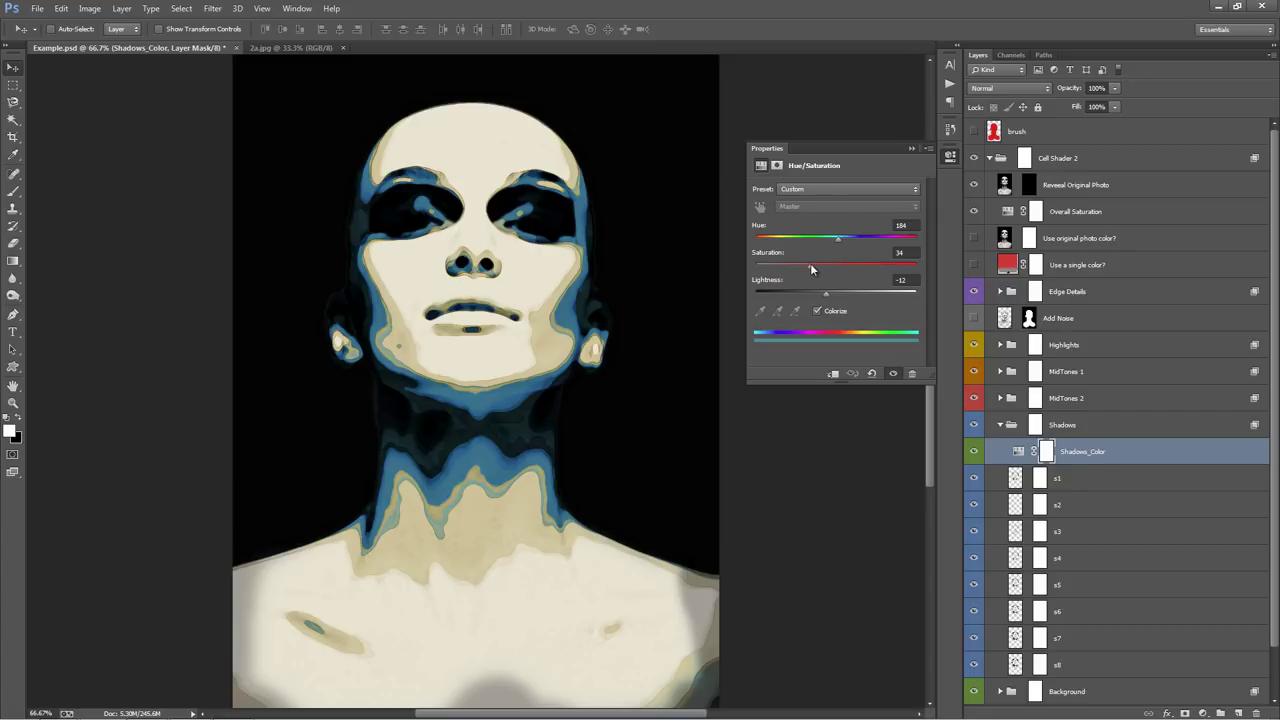
left_click_drag(811, 267, 746, 259)
left_click(766, 281)
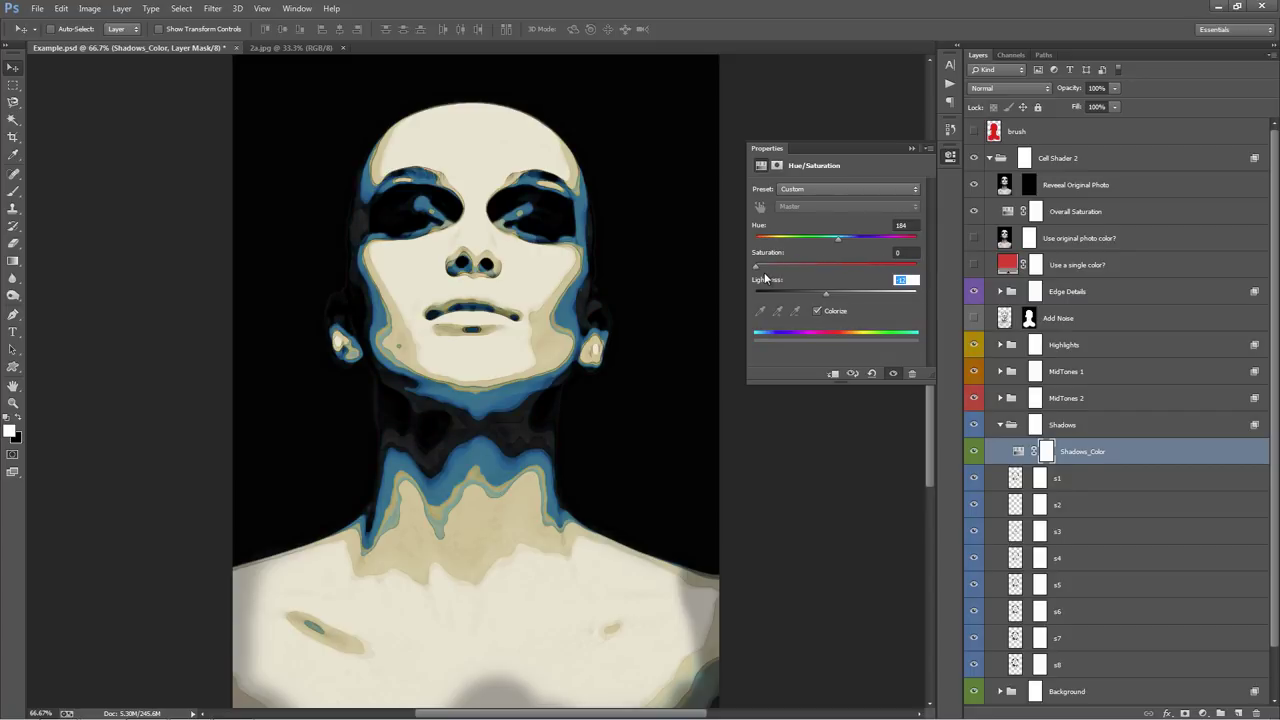
type("8")
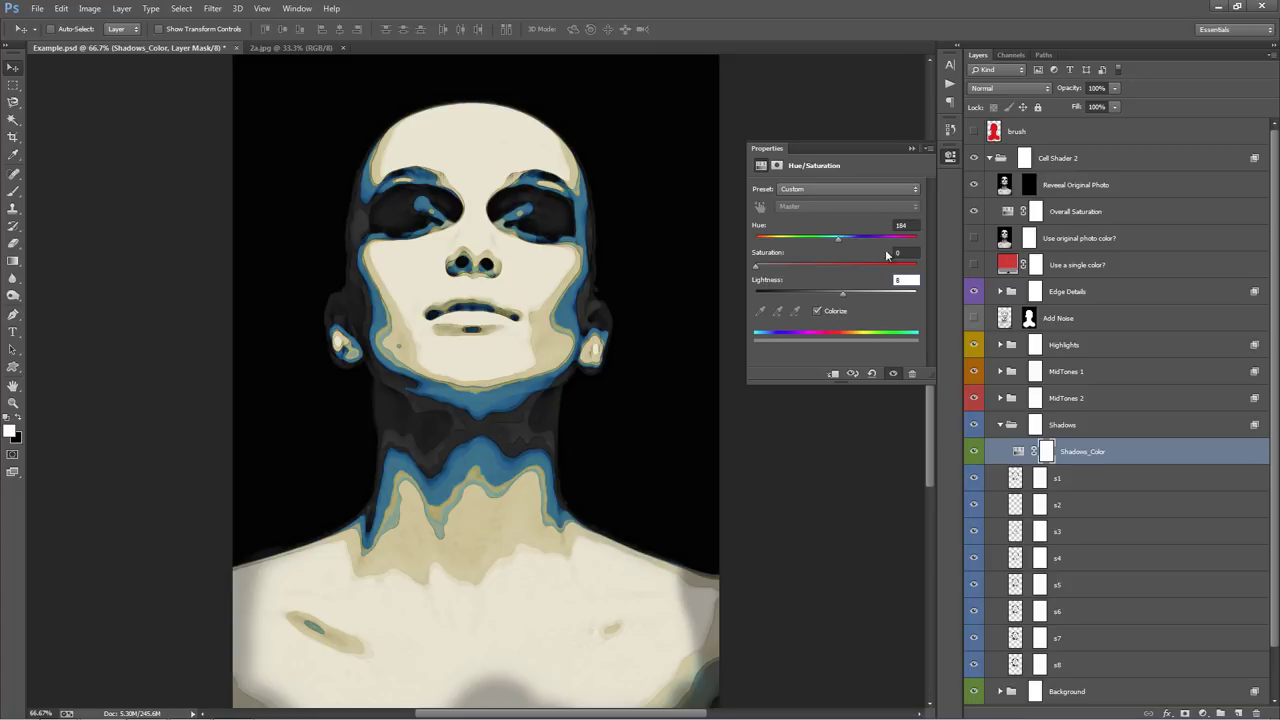
left_click(911, 148)
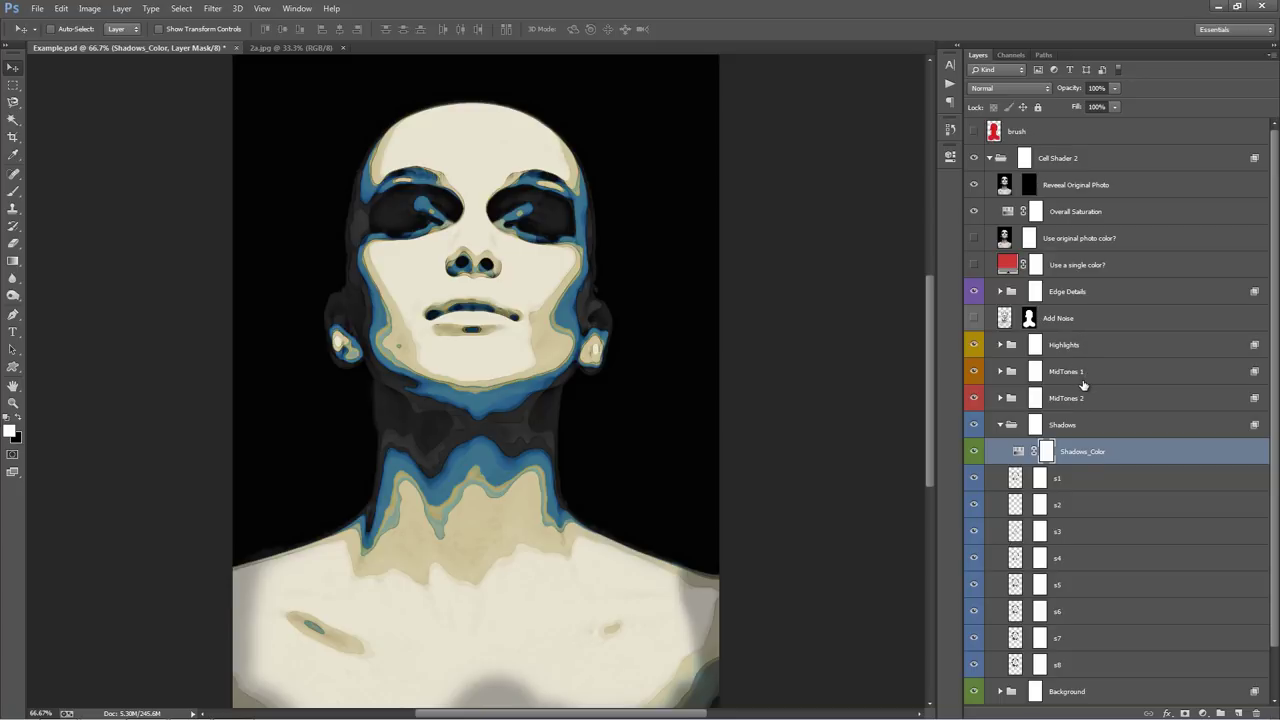
left_click(1001, 427)
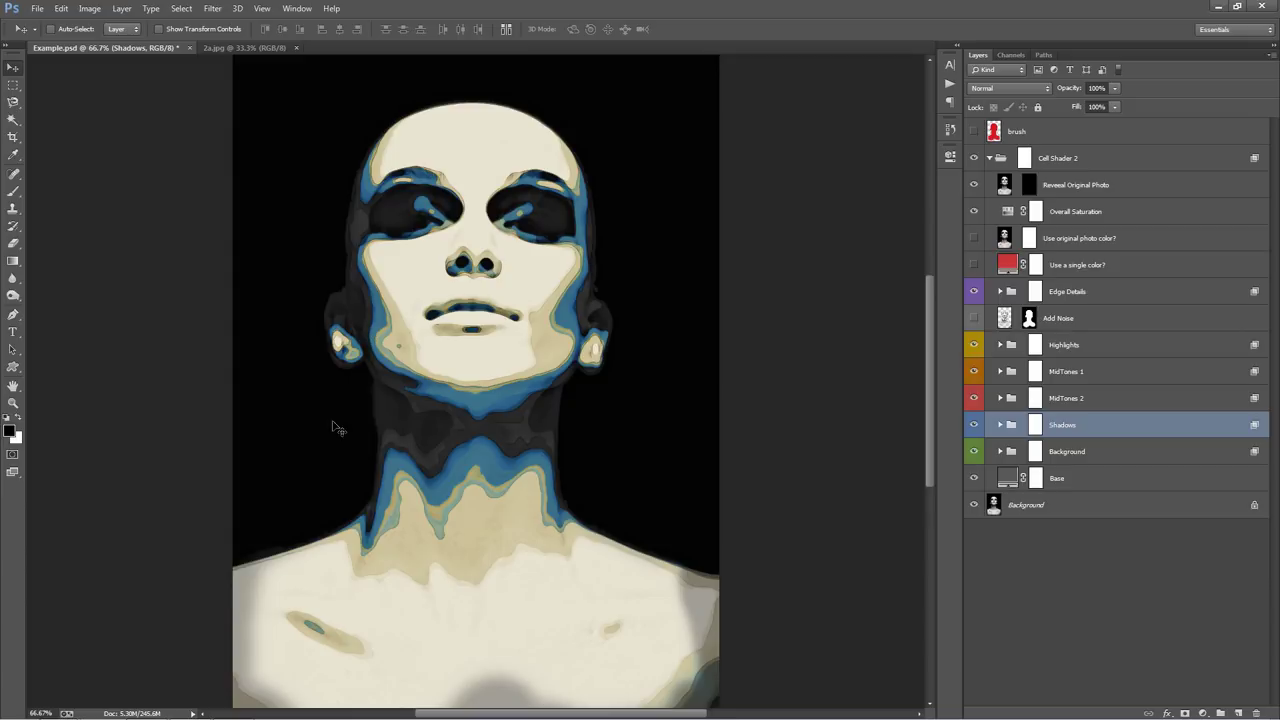
Step: Hide the Background group, the Base layer and the original Background photo layer to isolate the portrait on transparency
left_click(1095, 451)
left_click(974, 451)
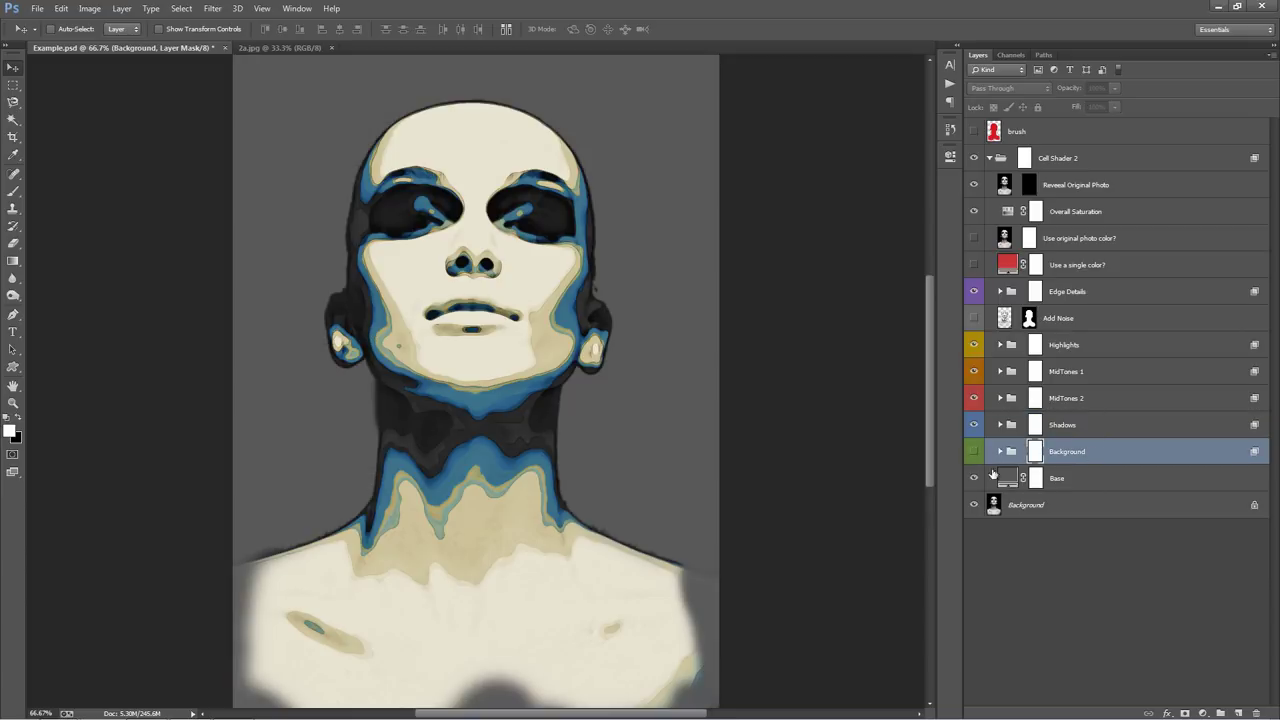
left_click(973, 479)
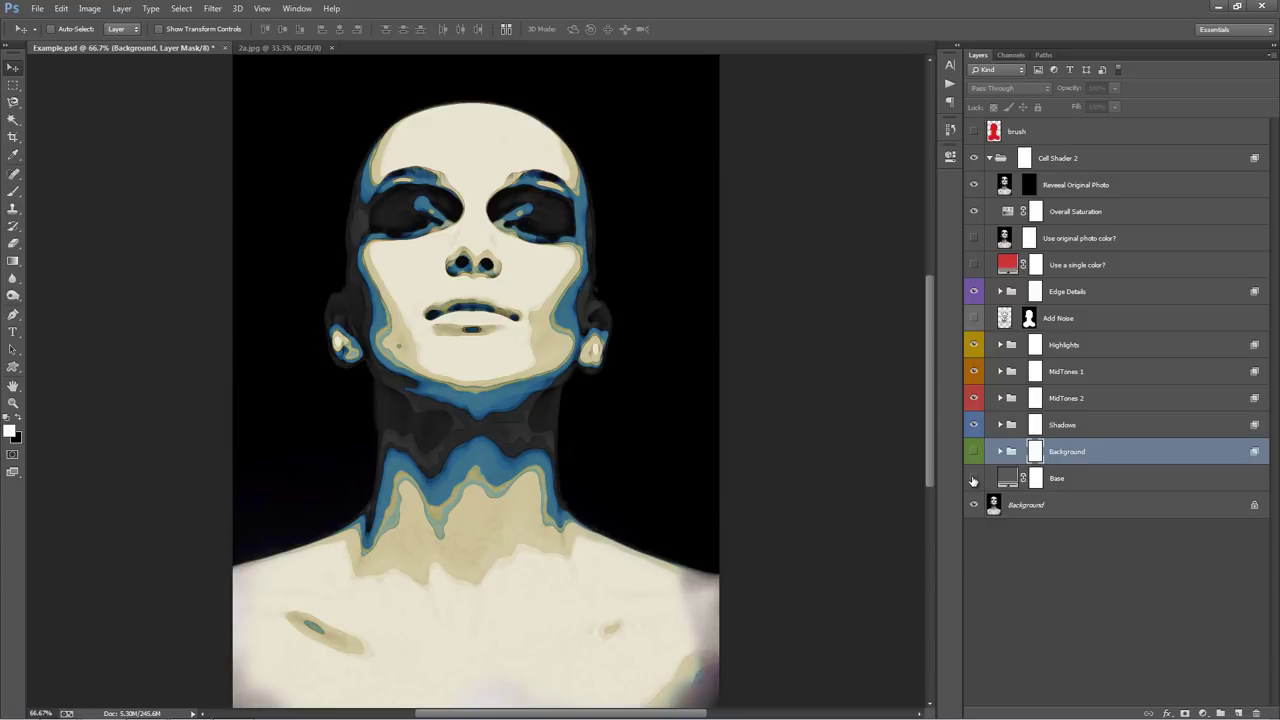
left_click(1130, 510)
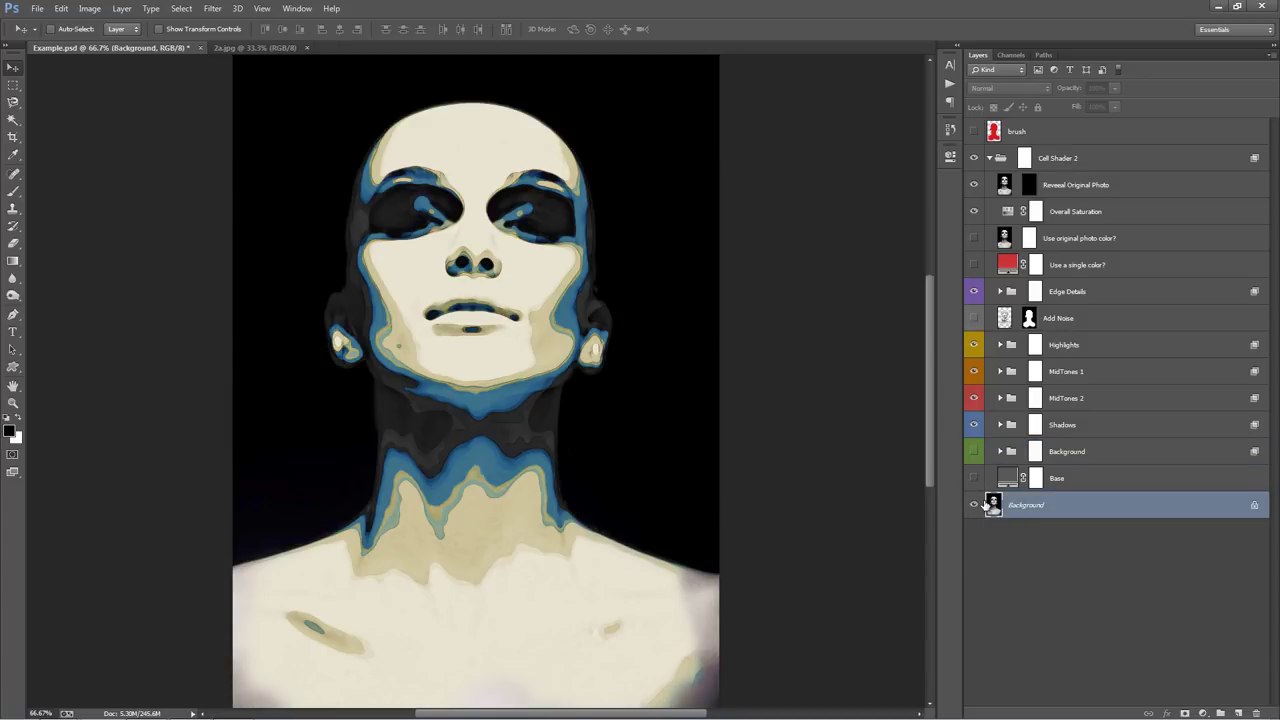
left_click(974, 505)
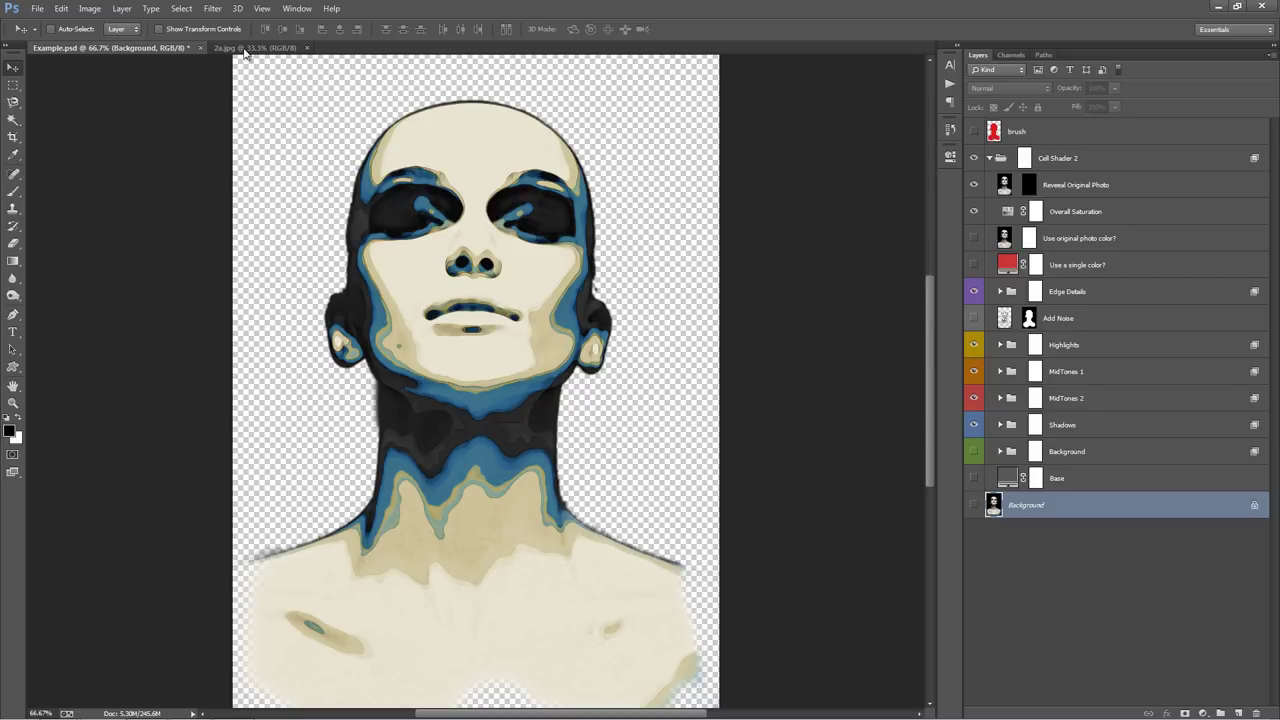
Step: Expand the MidTones 2 group, duplicate the m2_3 layer and shift the copy upward off the figure's contours
left_click(1158, 402)
left_click(1107, 375)
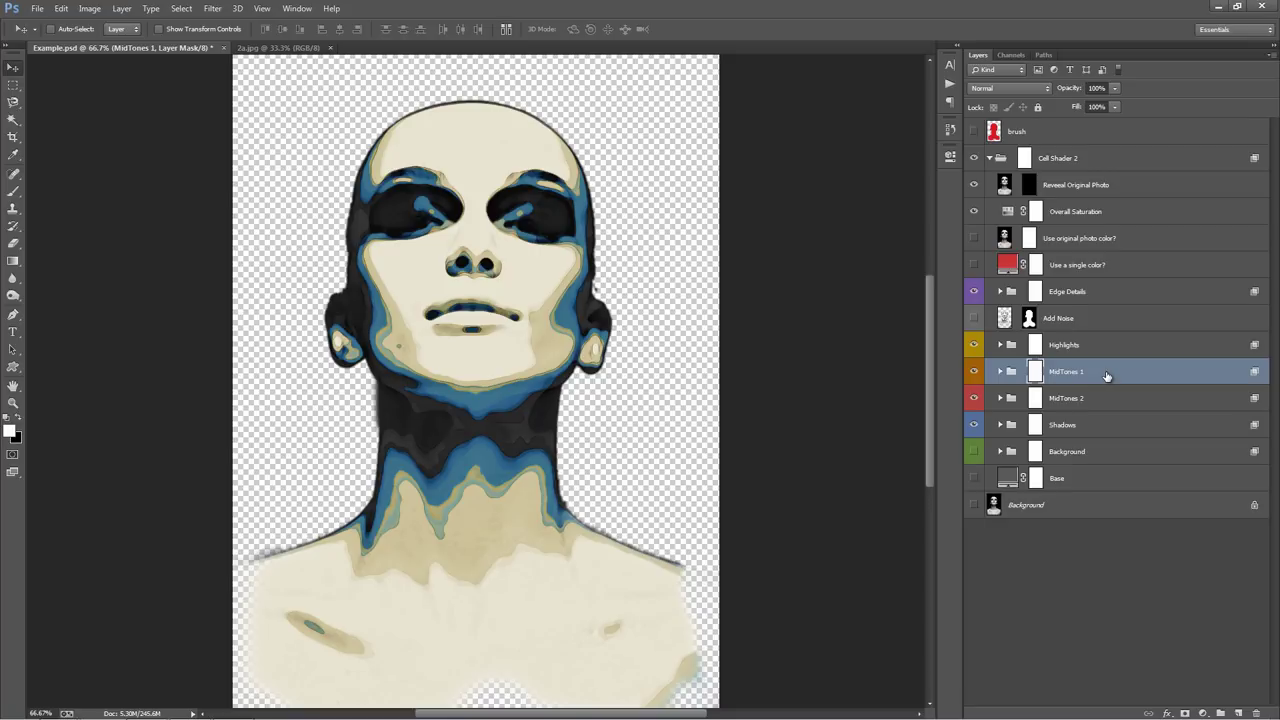
left_click(1000, 398)
left_click(1131, 458)
scroll(1125, 465, "down", 1)
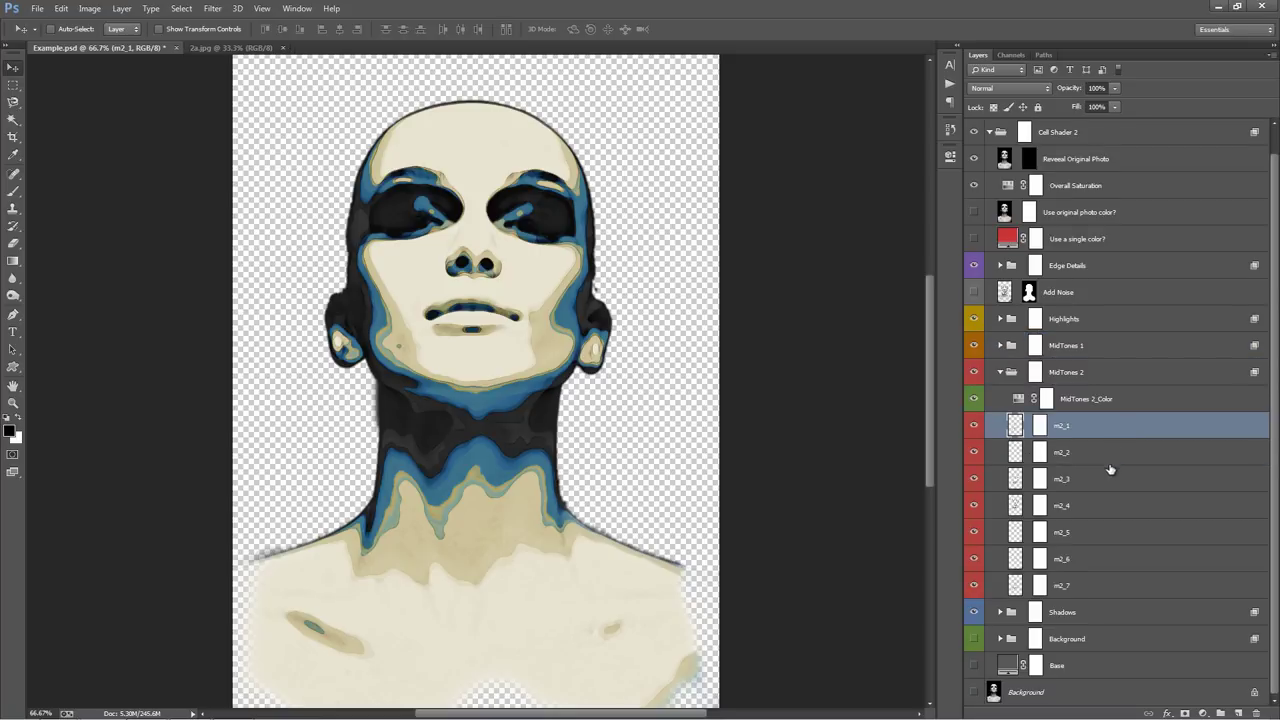
left_click(1118, 482)
key("ctrl+j")
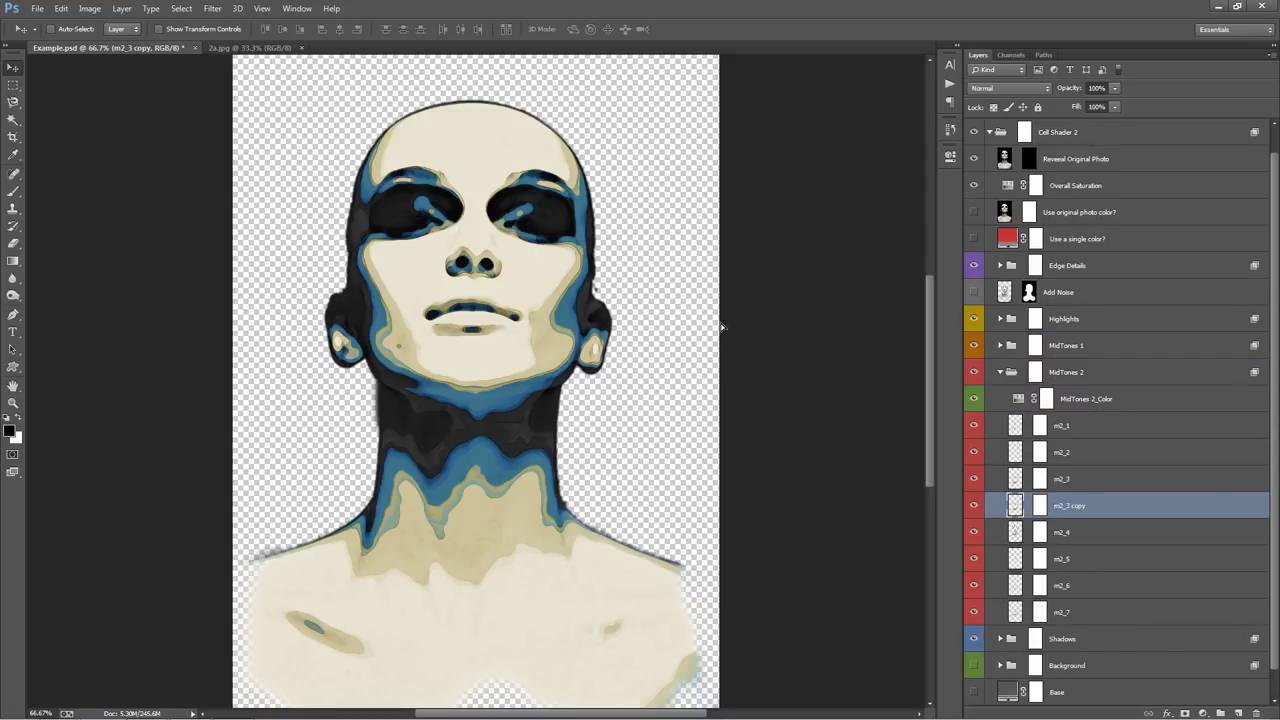
left_click_drag(721, 324, 726, 320)
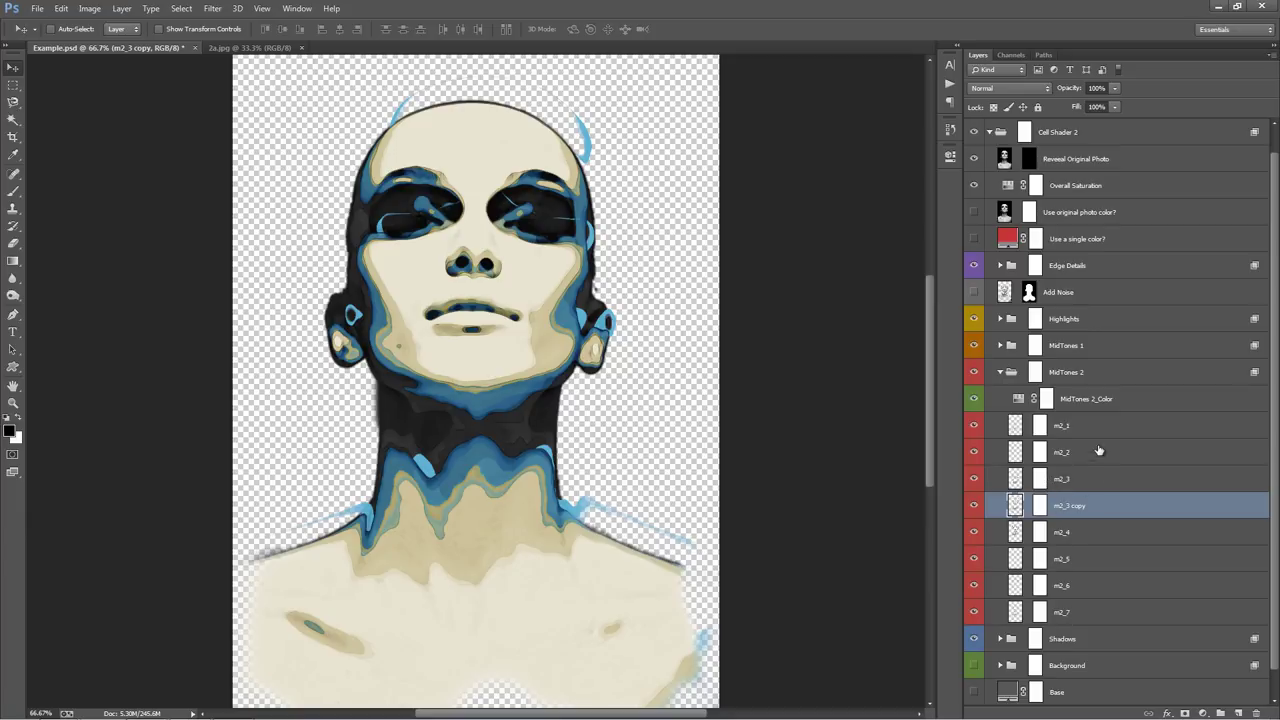
Step: Duplicate the m2_2 layer and offset the copy slightly up and to the left
left_click(1099, 451)
key("ctrl+j")
left_click_drag(737, 394, 735, 387)
Step: Erase the stray offset strokes around the eyes from the m2_3 copy and m2_2 copy layers
left_click(1153, 537)
key("e")
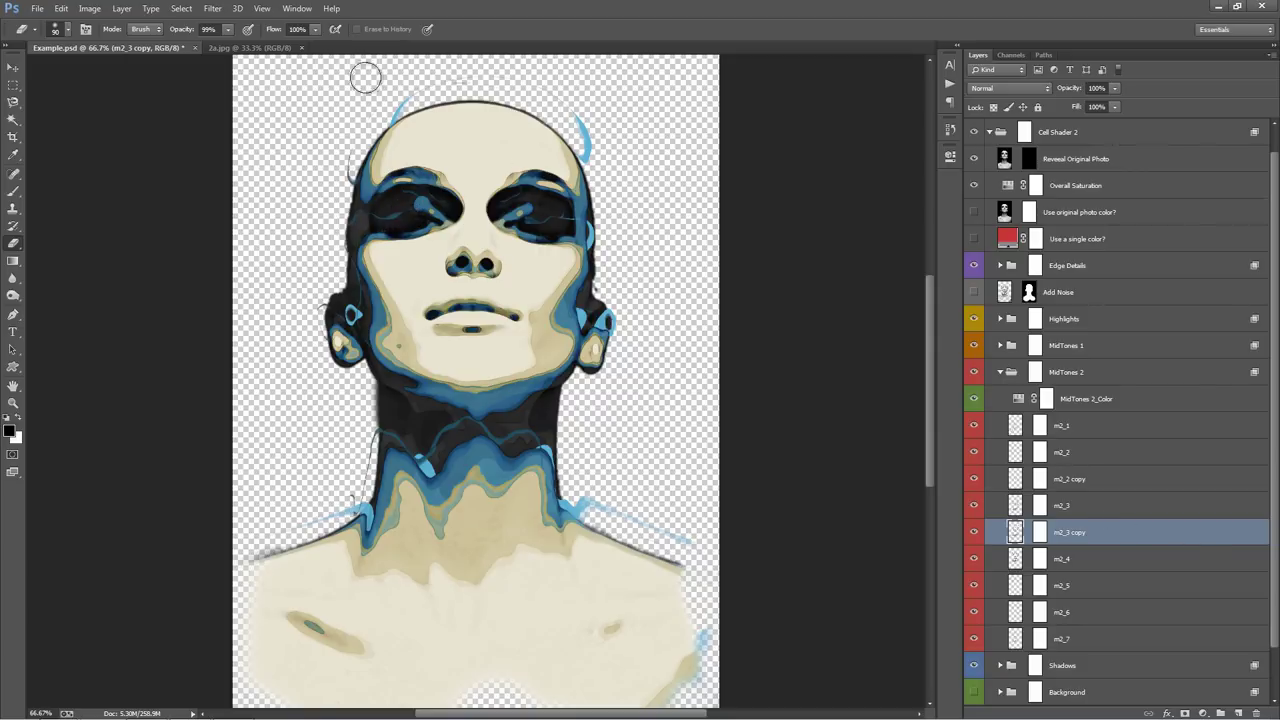
left_click(1064, 482)
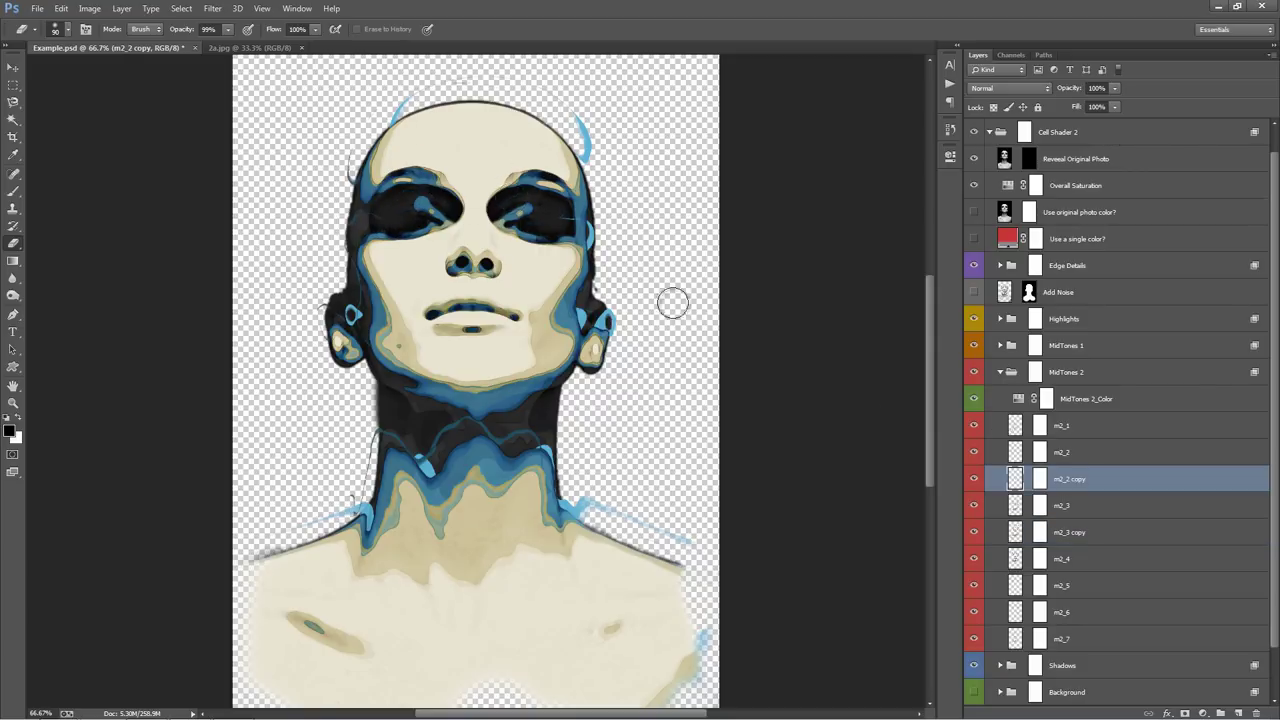
Step: Duplicate the m2_1 layer, shift the copy up and to the left, and switch to the Eraser tool
left_click(1090, 426)
key("ctrl+j")
key("v")
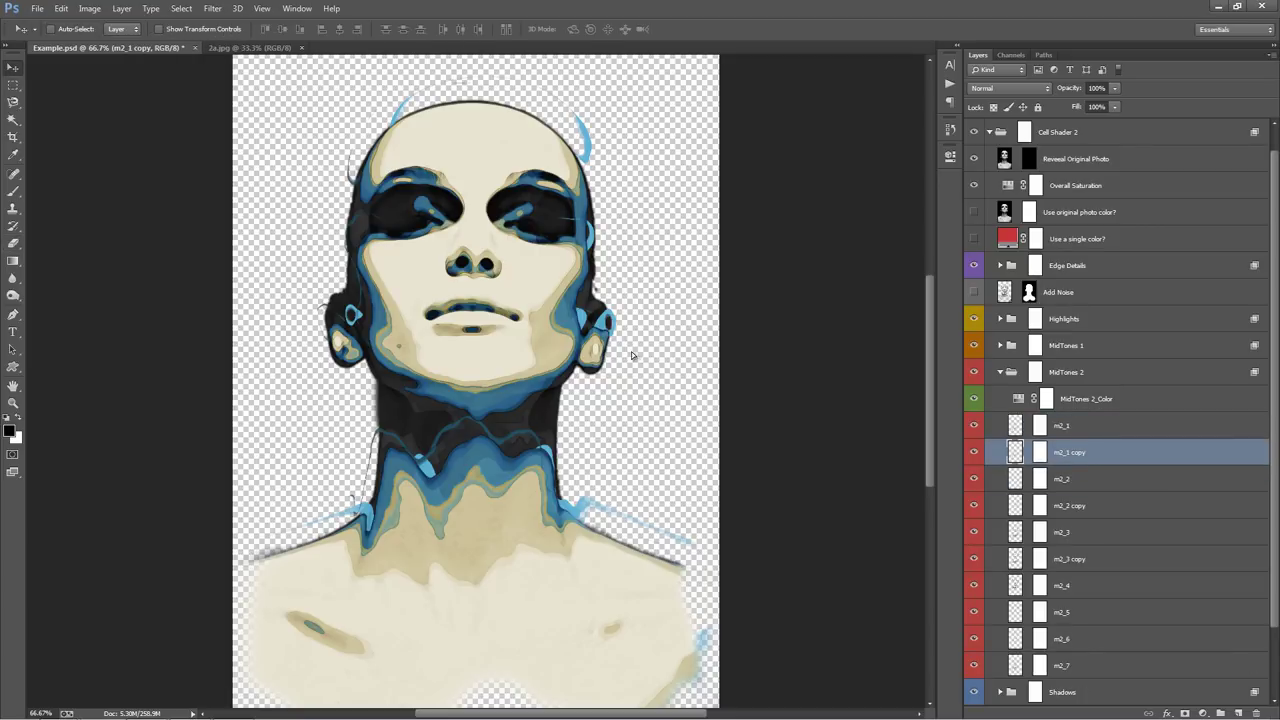
left_click_drag(631, 355, 609, 345)
key("e")
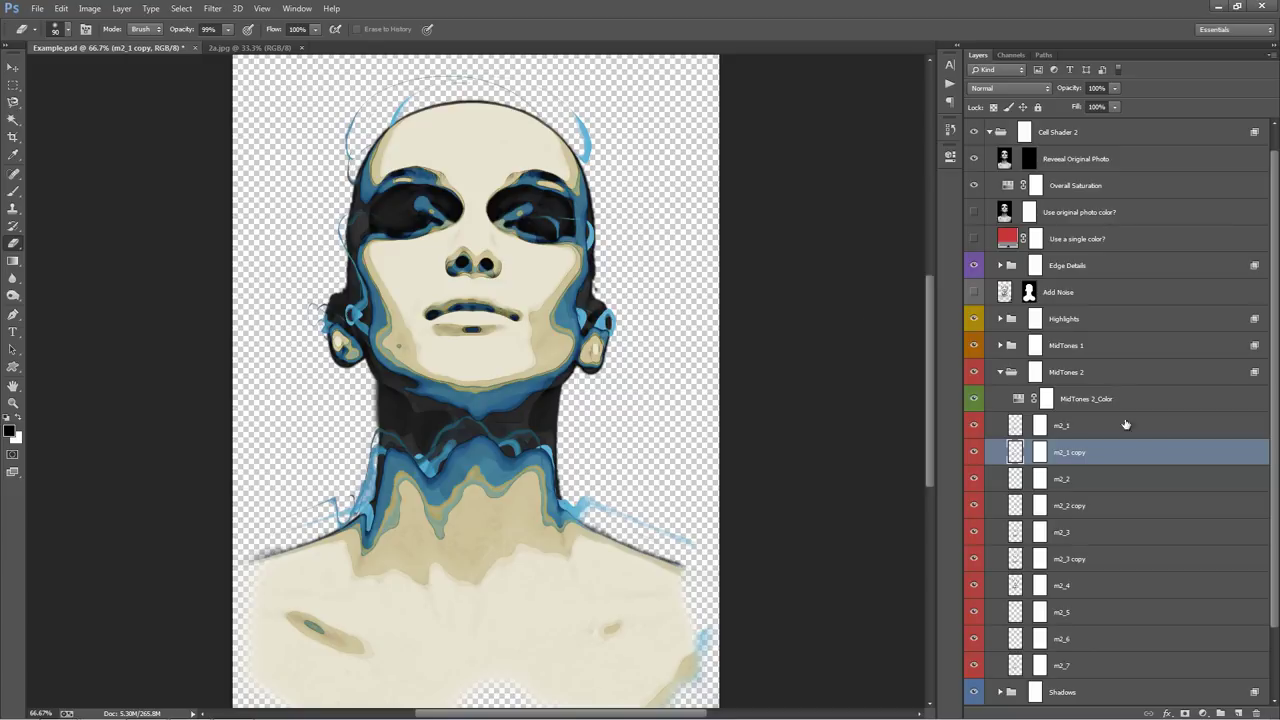
Step: Collapse the MidTones groups, then duplicate the h6 layer in the Highlights group and shift the copy upward
left_click(1000, 372)
left_click(1000, 371)
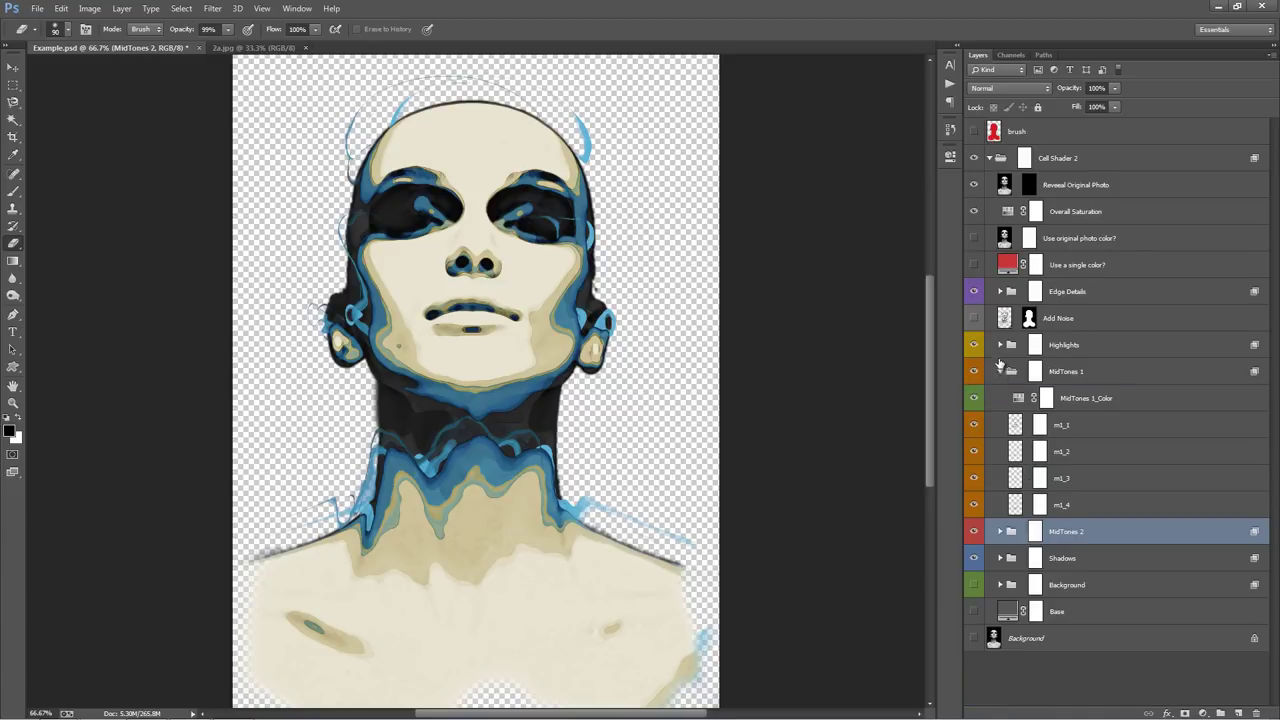
left_click(1000, 371)
left_click(1000, 344)
left_click(1094, 538)
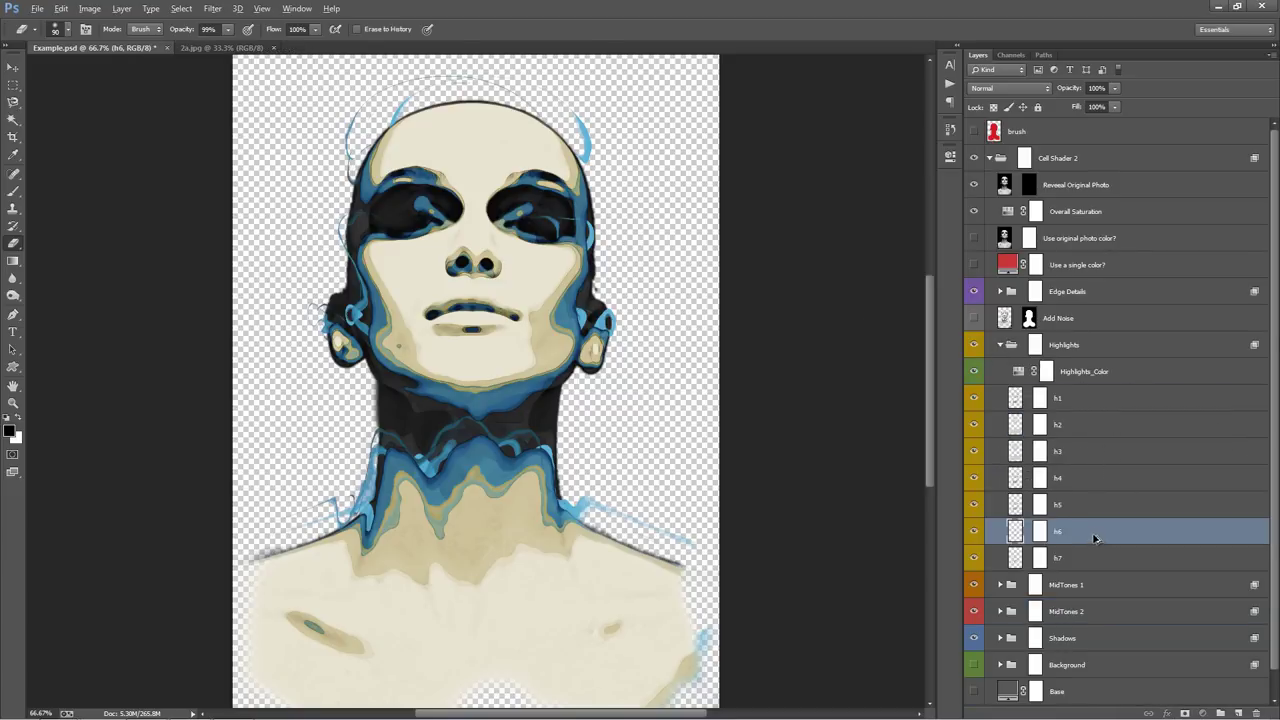
key("ctrl+j")
key("v")
left_click_drag(783, 385, 784, 361)
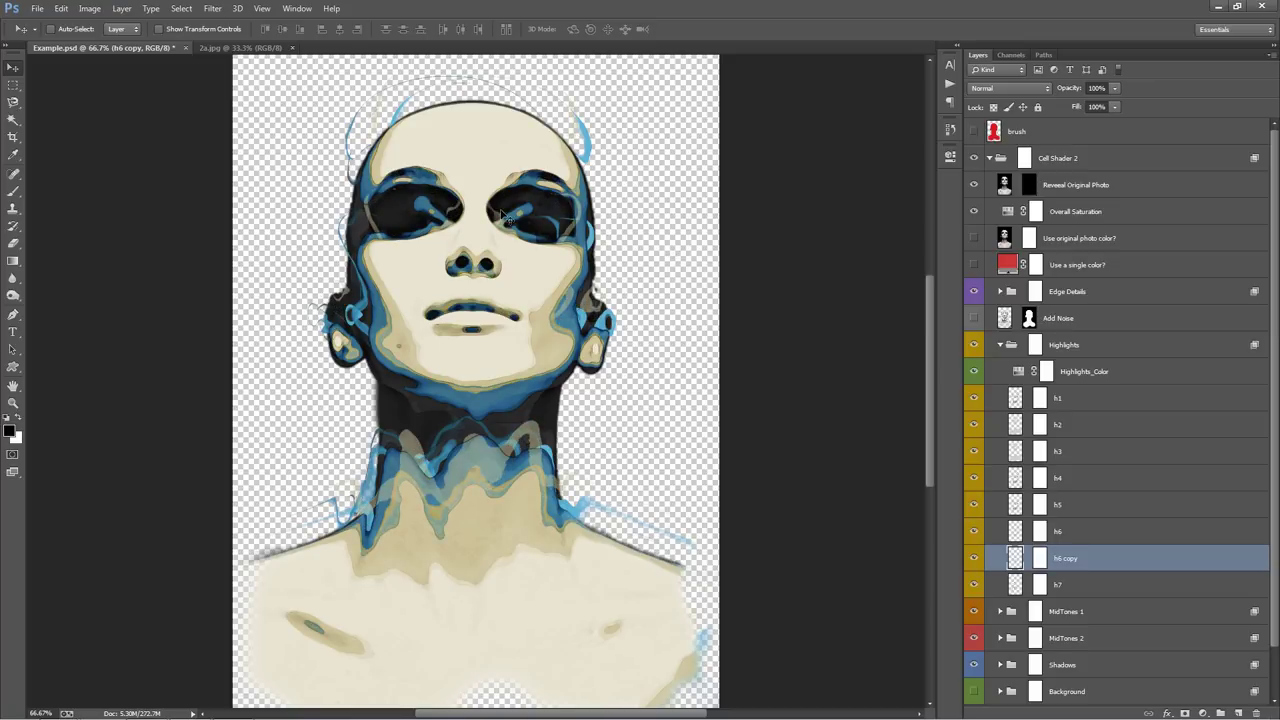
Step: Erase the stray h6 copy strokes around the inner corners of the eyes and collapse the Highlights group
key("e")
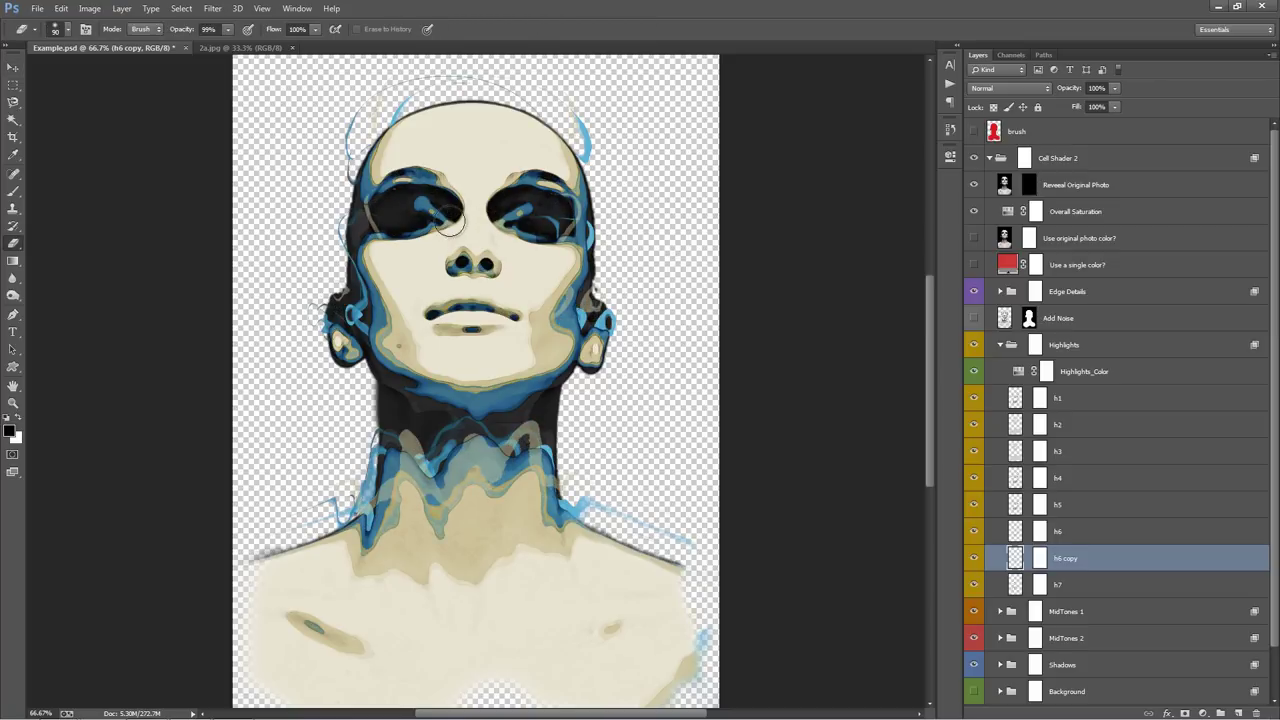
key("v")
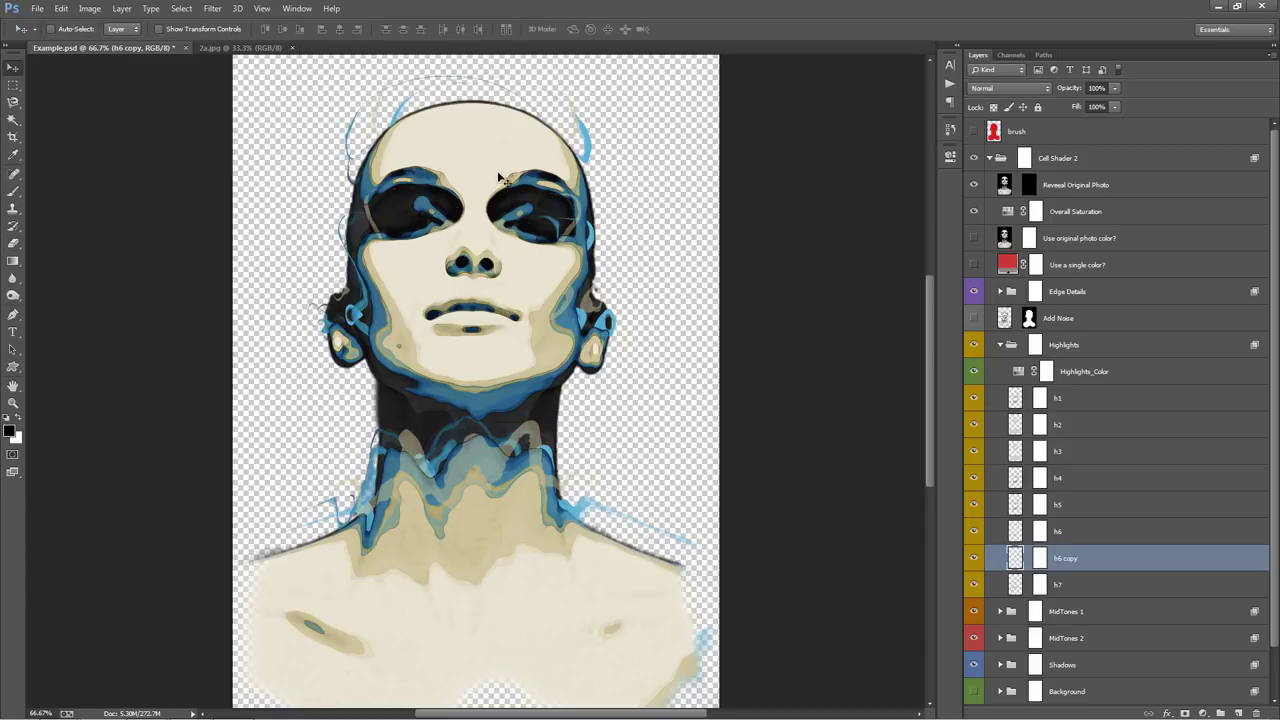
left_click(1001, 345)
Step: Compare the portrait with the Edge Details group hidden and shown
left_click(976, 292)
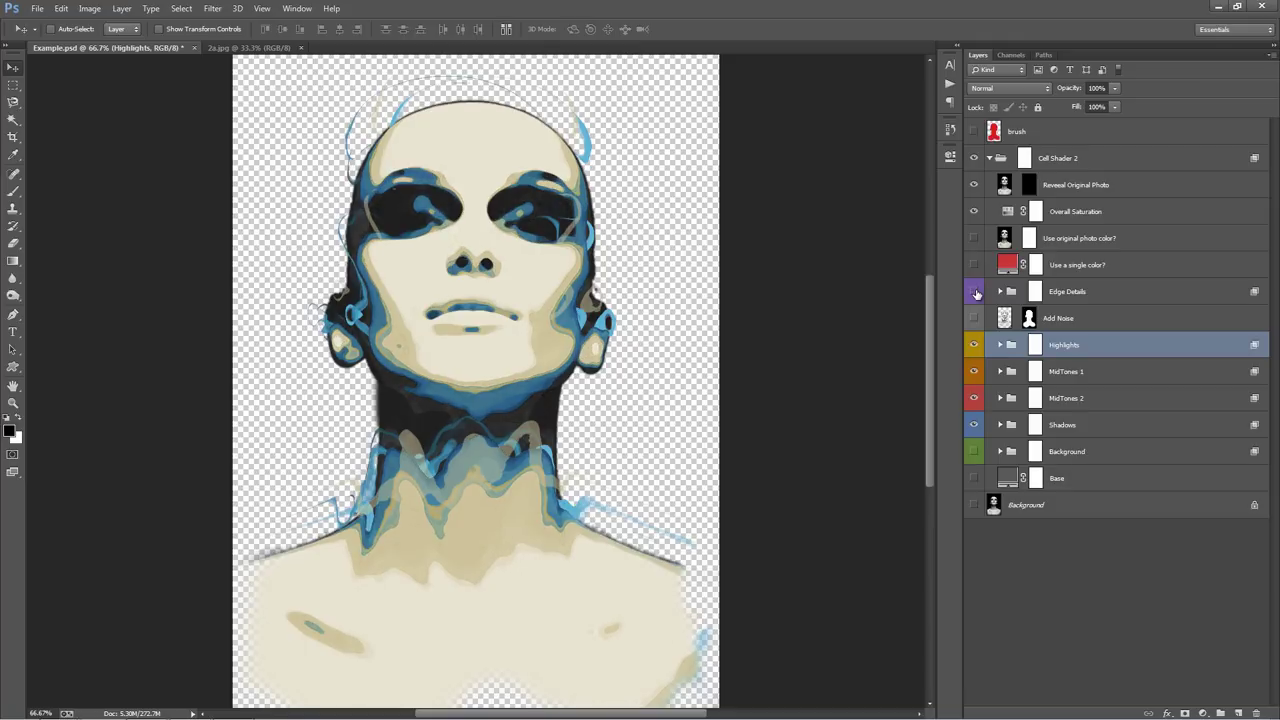
left_click(976, 292)
left_click(976, 292)
left_click(973, 292)
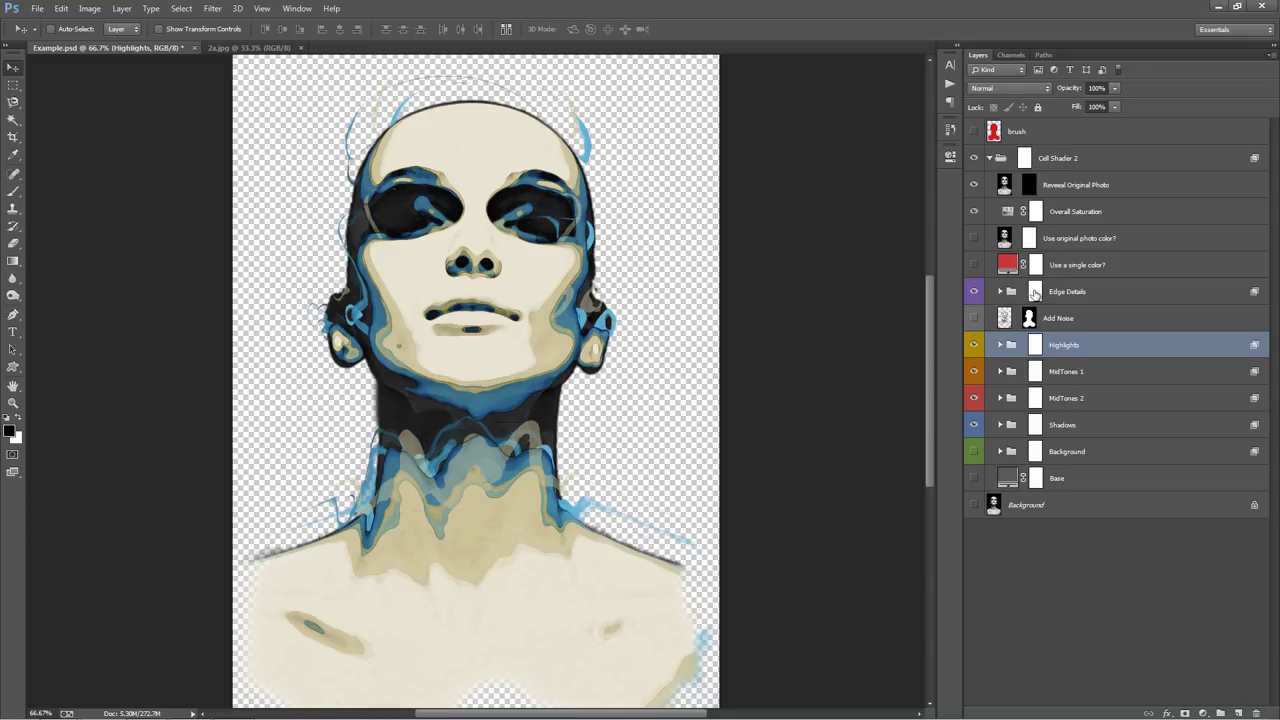
Step: Paint black with the Brush on the Edge Details group's mask to hide the edge lines across the neck
left_click(1034, 294)
key("b")
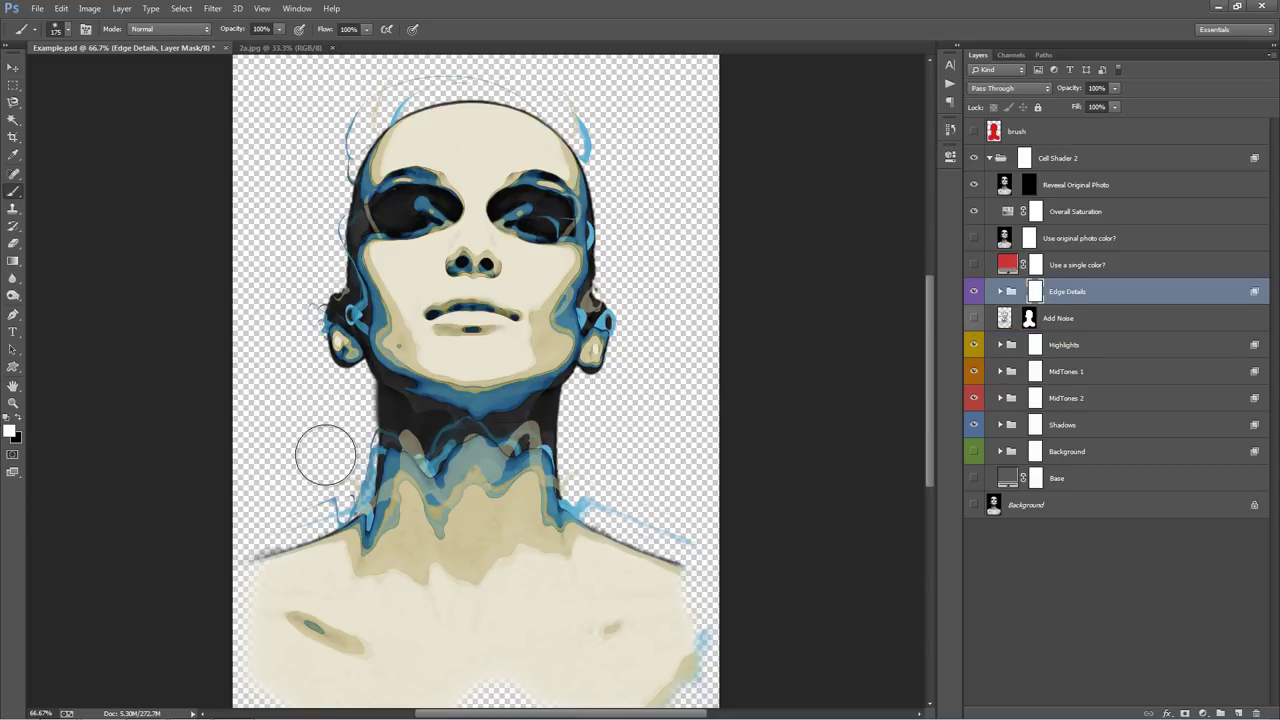
key("x")
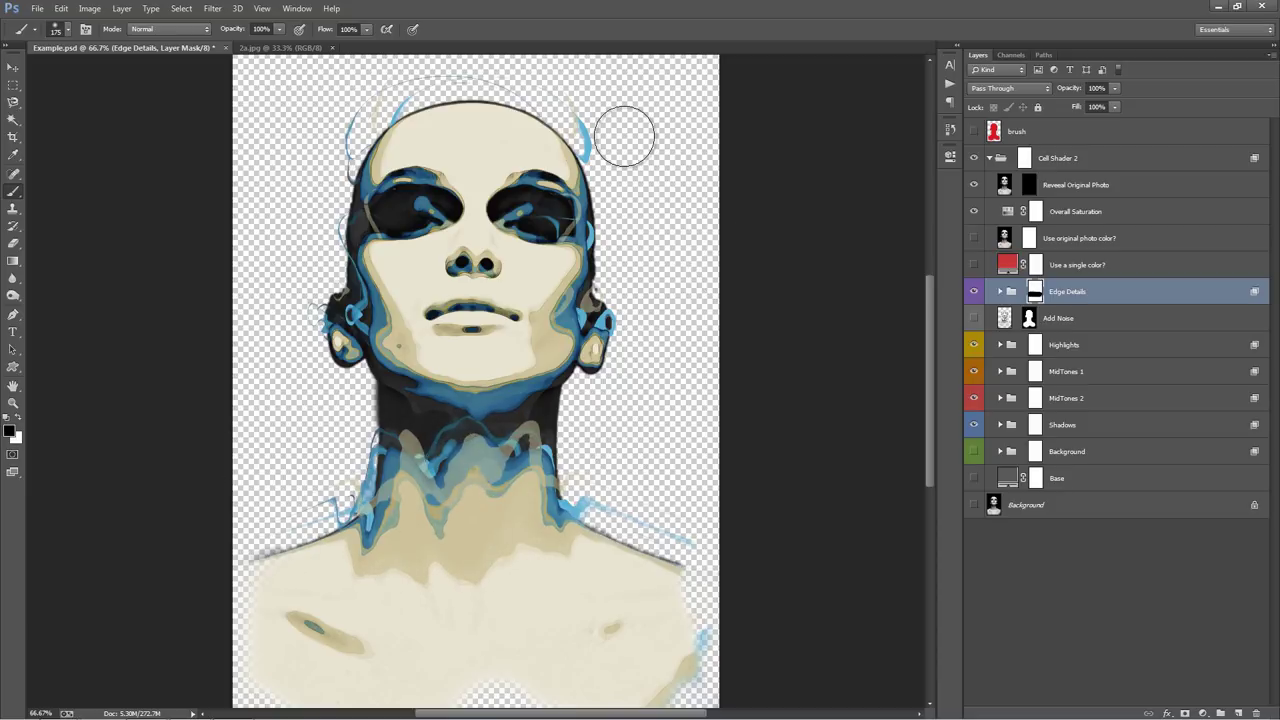
Step: Expand the Edge Details group and show its Increase Edge Intensity layer
left_click(1000, 291)
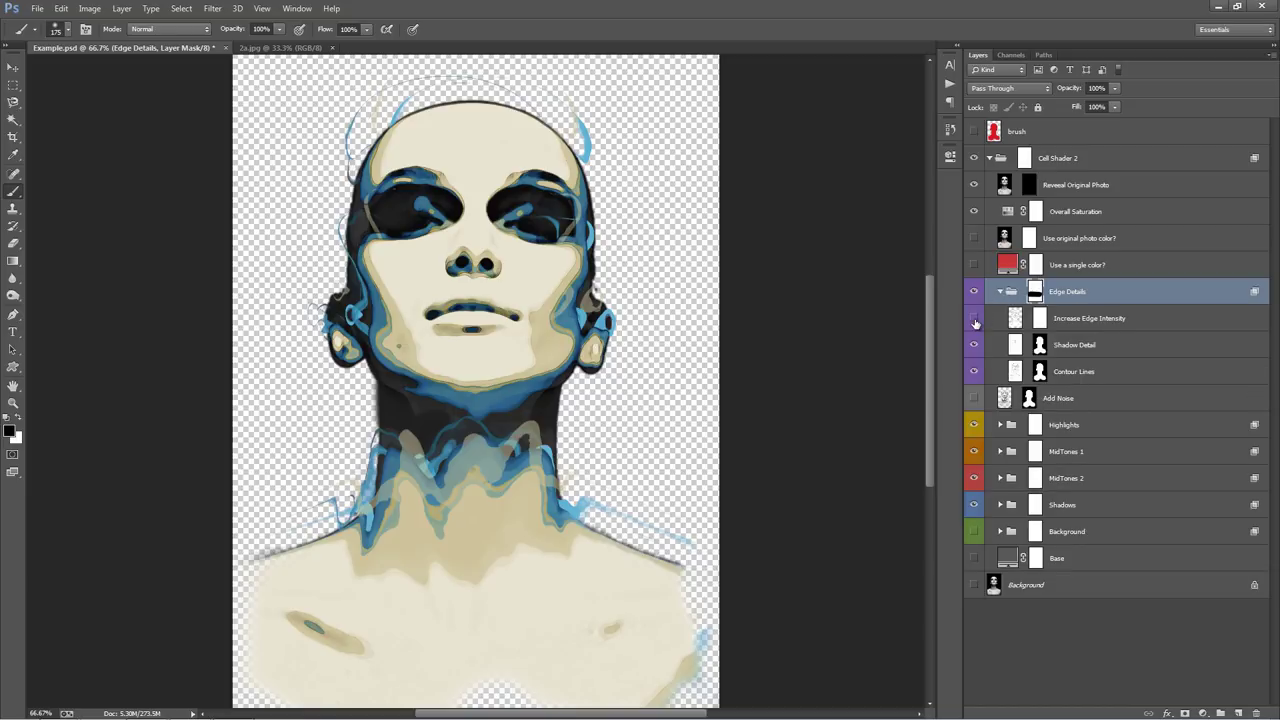
left_click(974, 318)
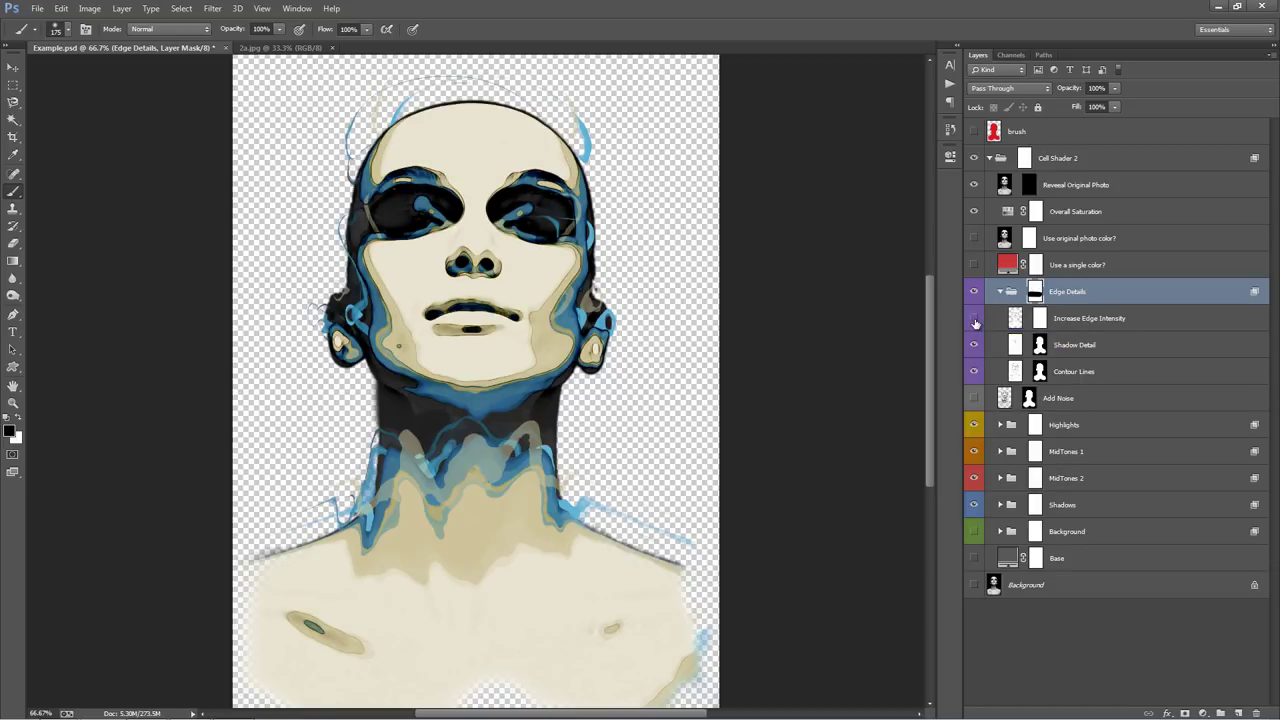
left_click(975, 319)
left_click(975, 319)
Step: Compare the Shadow Detail and Contour Lines layers on and off, leaving Shadow Detail hidden and Contour Lines shown
left_click(973, 345)
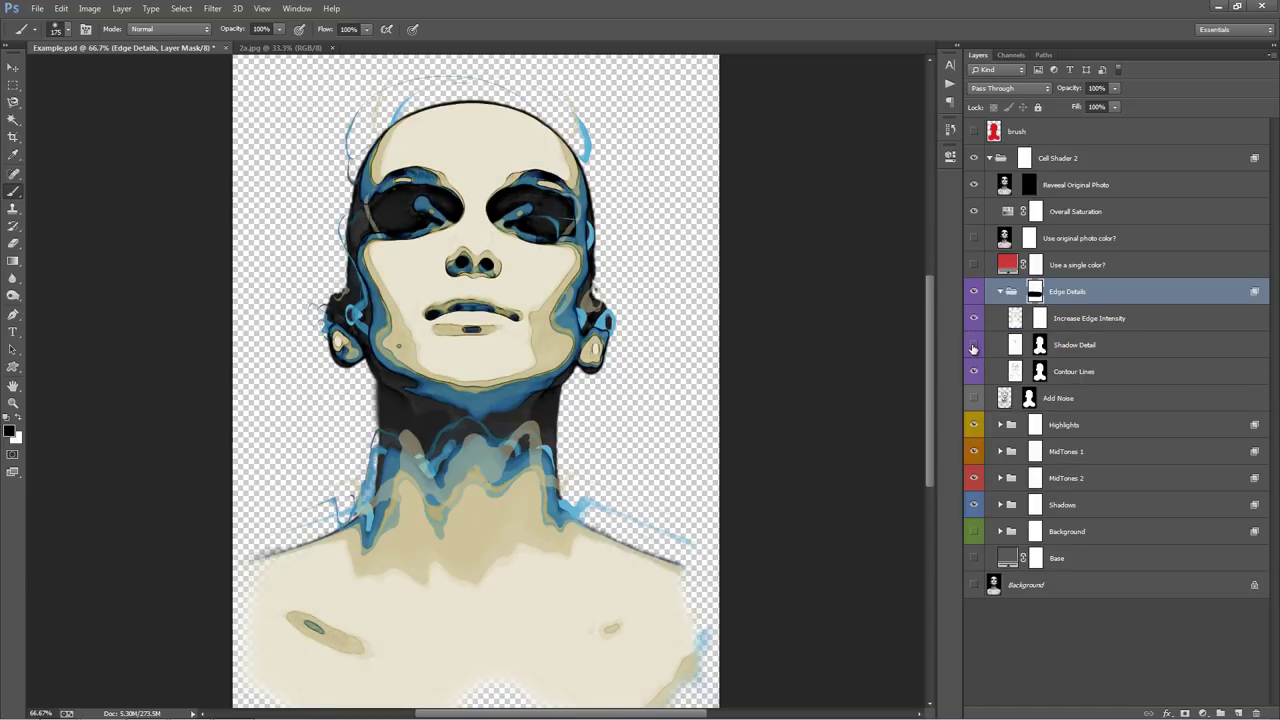
left_click(973, 345)
left_click(973, 372)
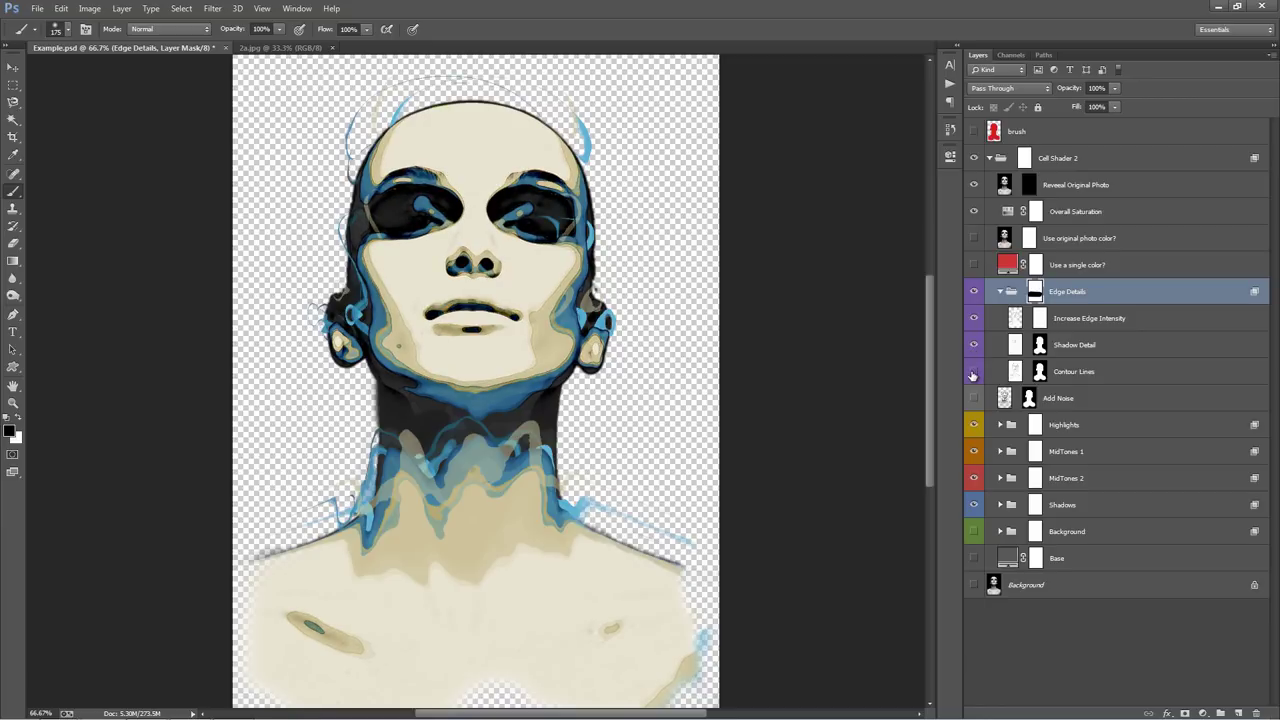
left_click(973, 372)
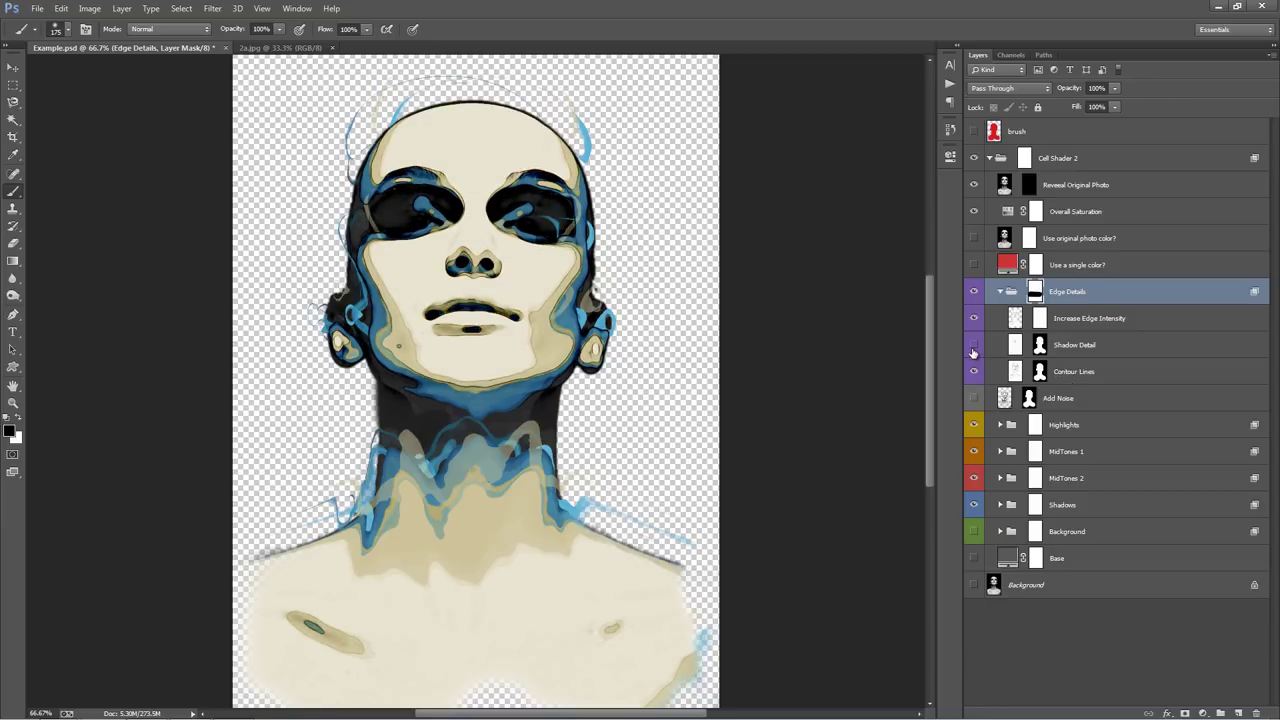
left_click(973, 345)
Step: Lower the Contour Lines layer's opacity to 13% and switch to the Move tool
left_click(1163, 374)
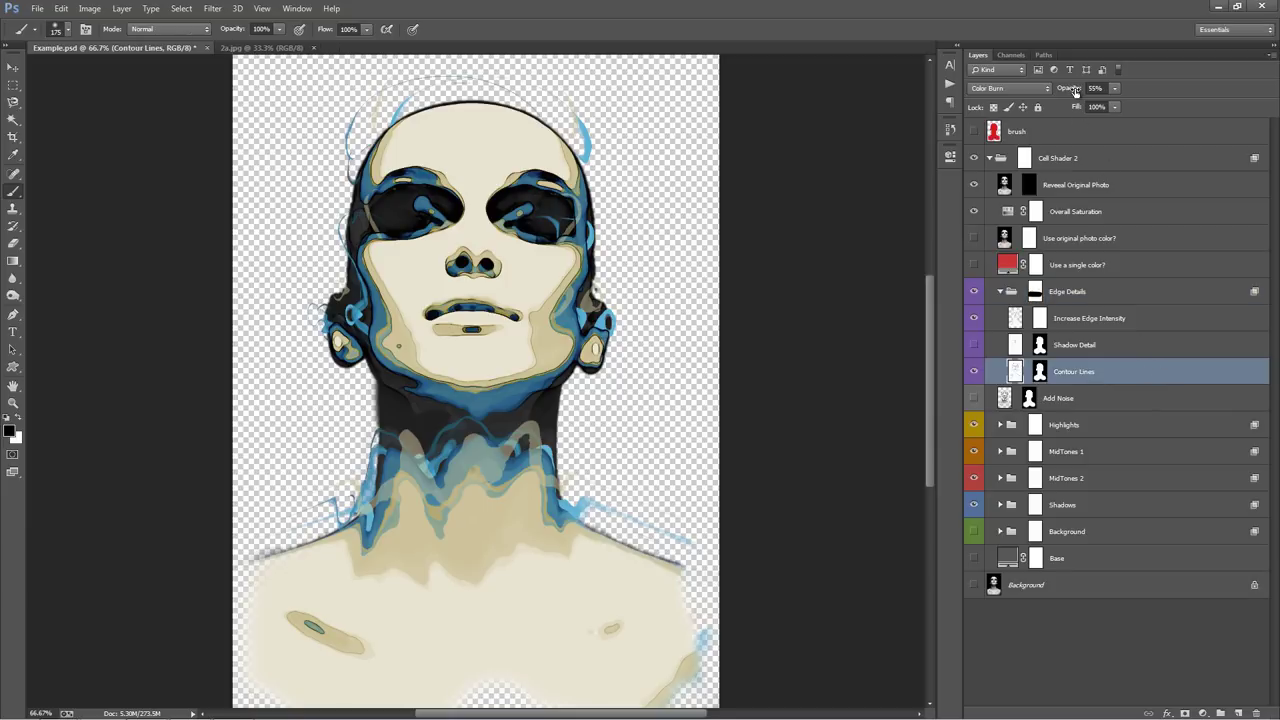
left_click_drag(1075, 91, 1039, 95)
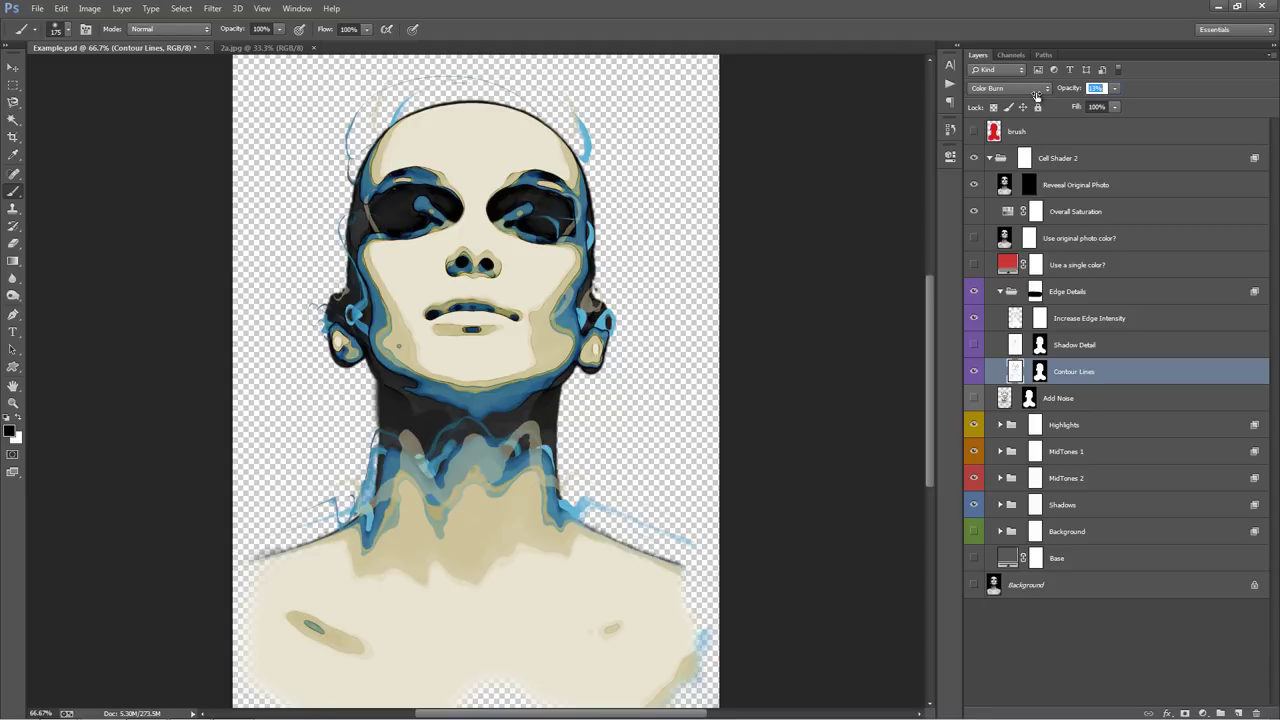
key("v")
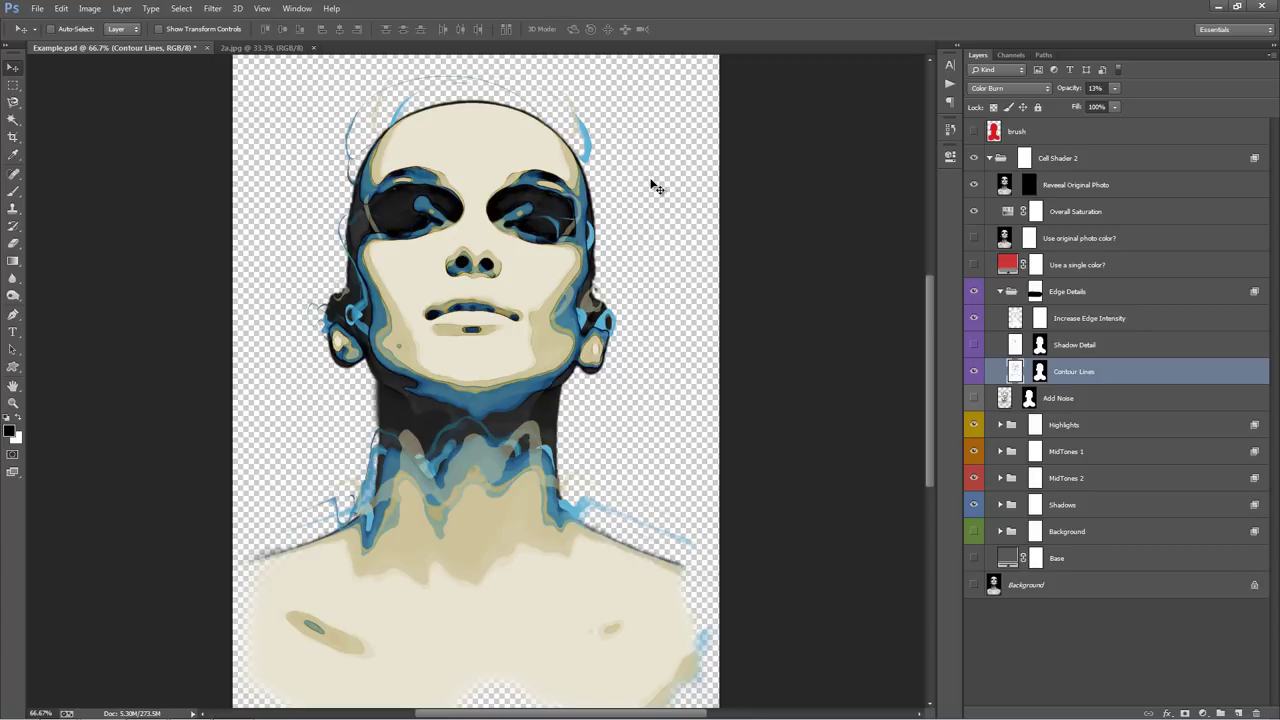
Step: Examine the finished 2a.jpg artwork up close, covering the model, eagle, wizard and surrounding figures, and review the overall composition
left_click(258, 48)
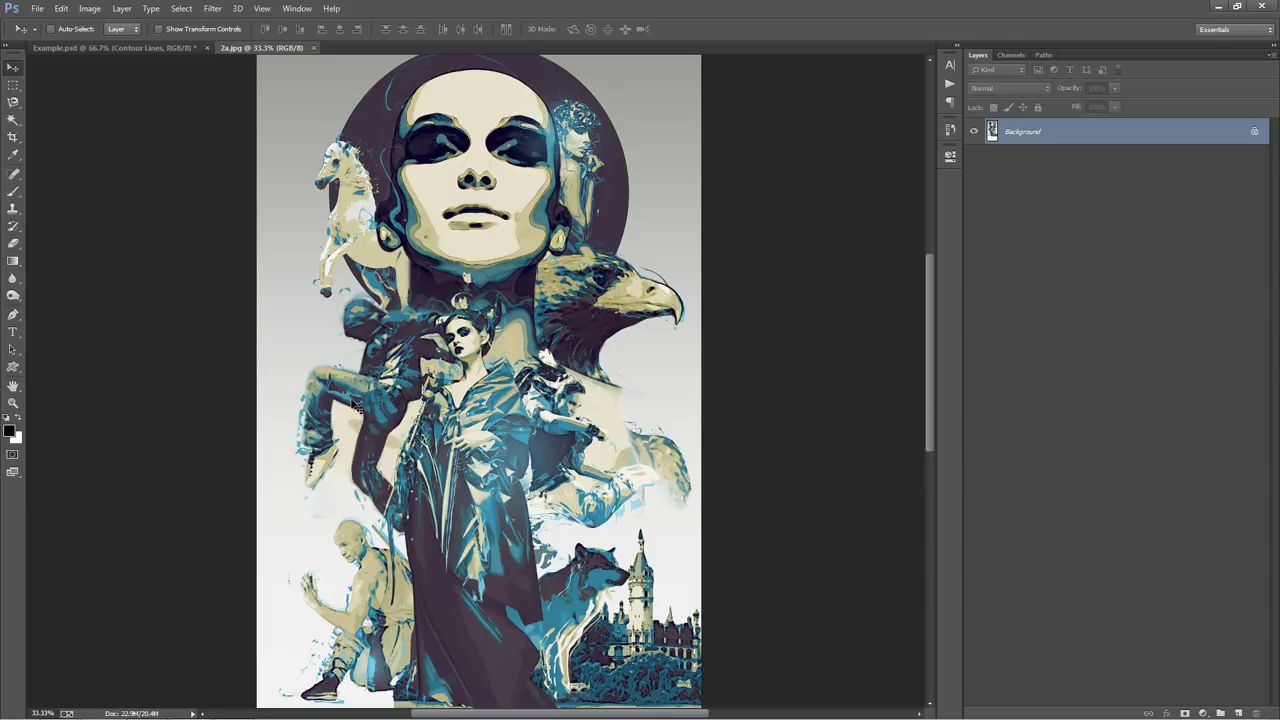
key("z")
left_click(615, 155)
left_click(615, 155)
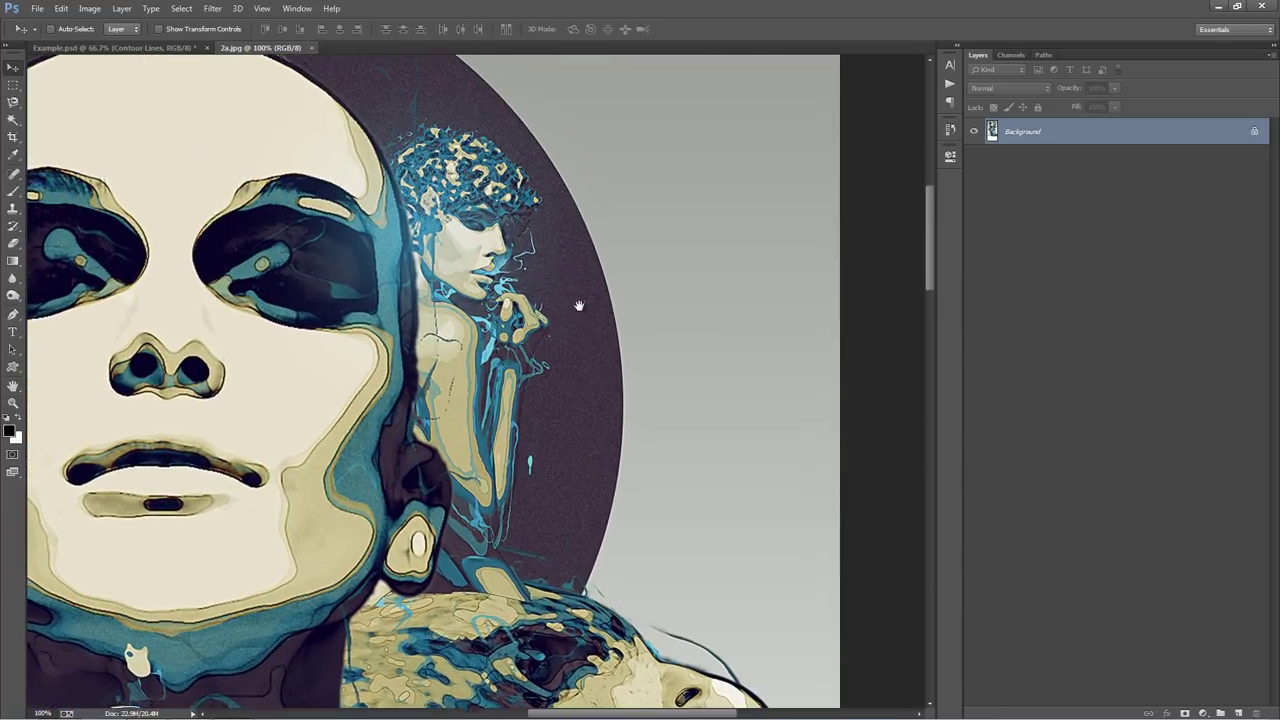
key("v")
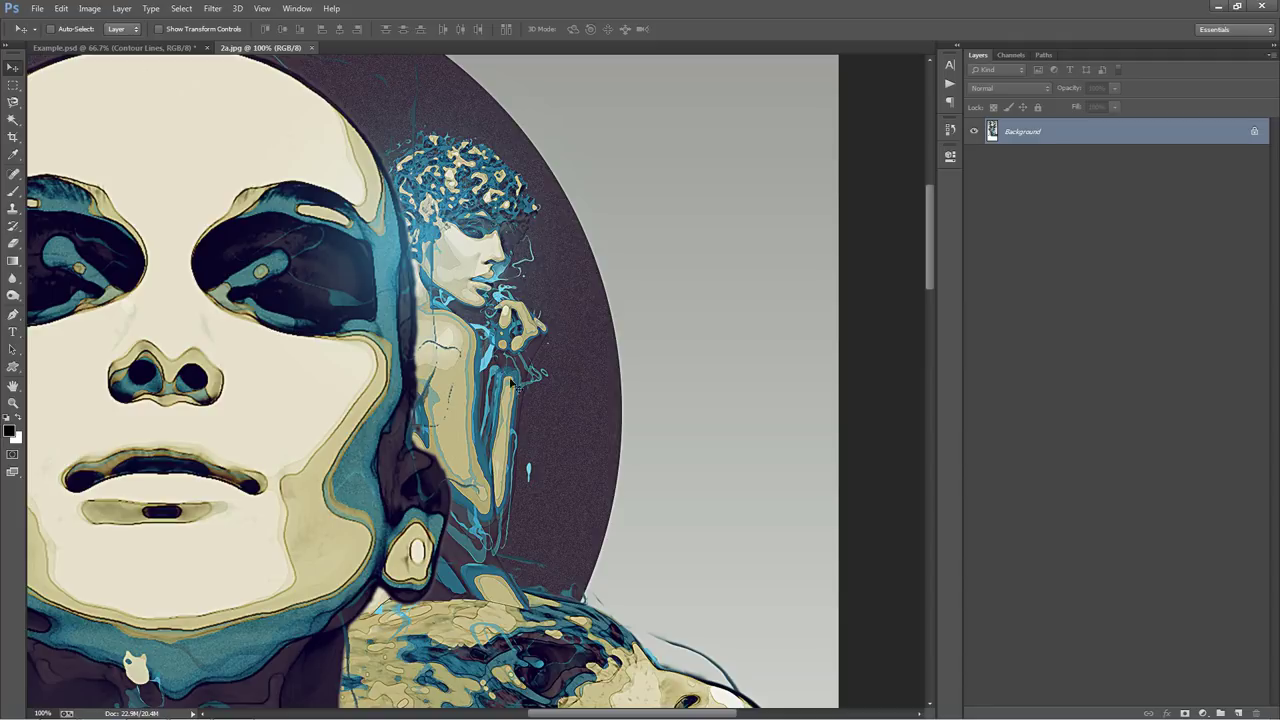
left_click_drag(553, 464, 548, 304)
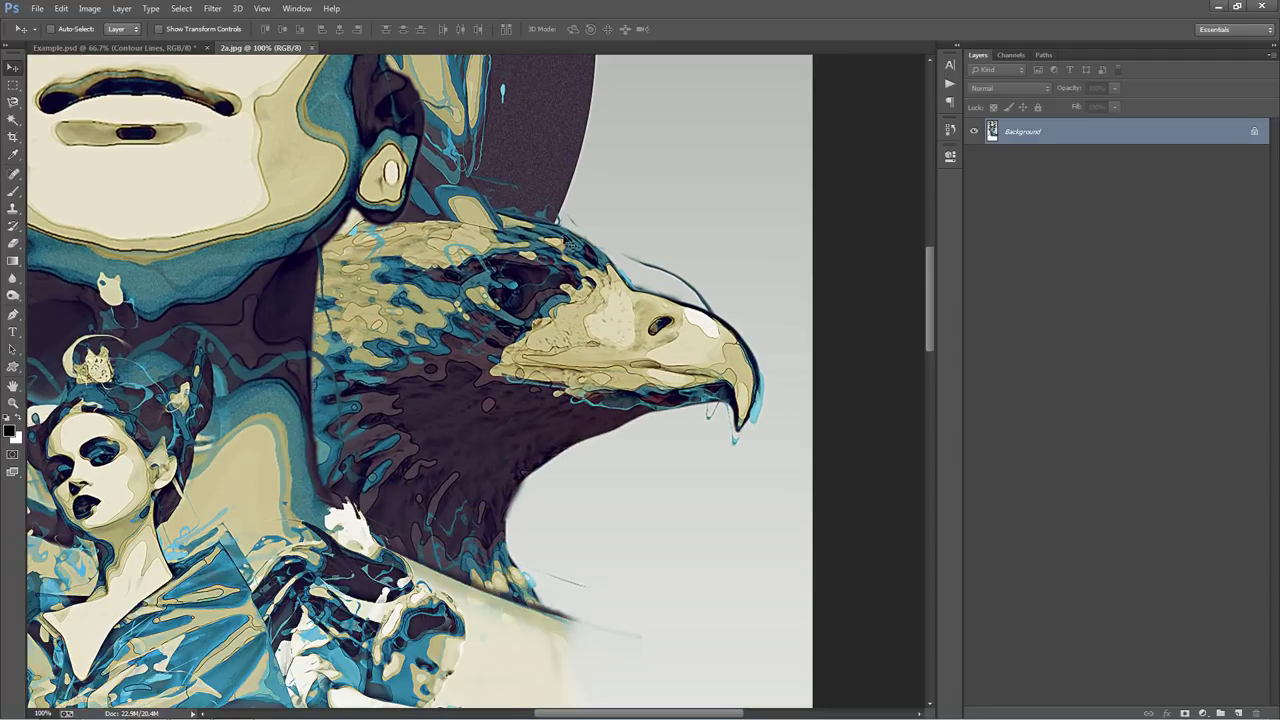
left_click_drag(388, 410, 517, 352)
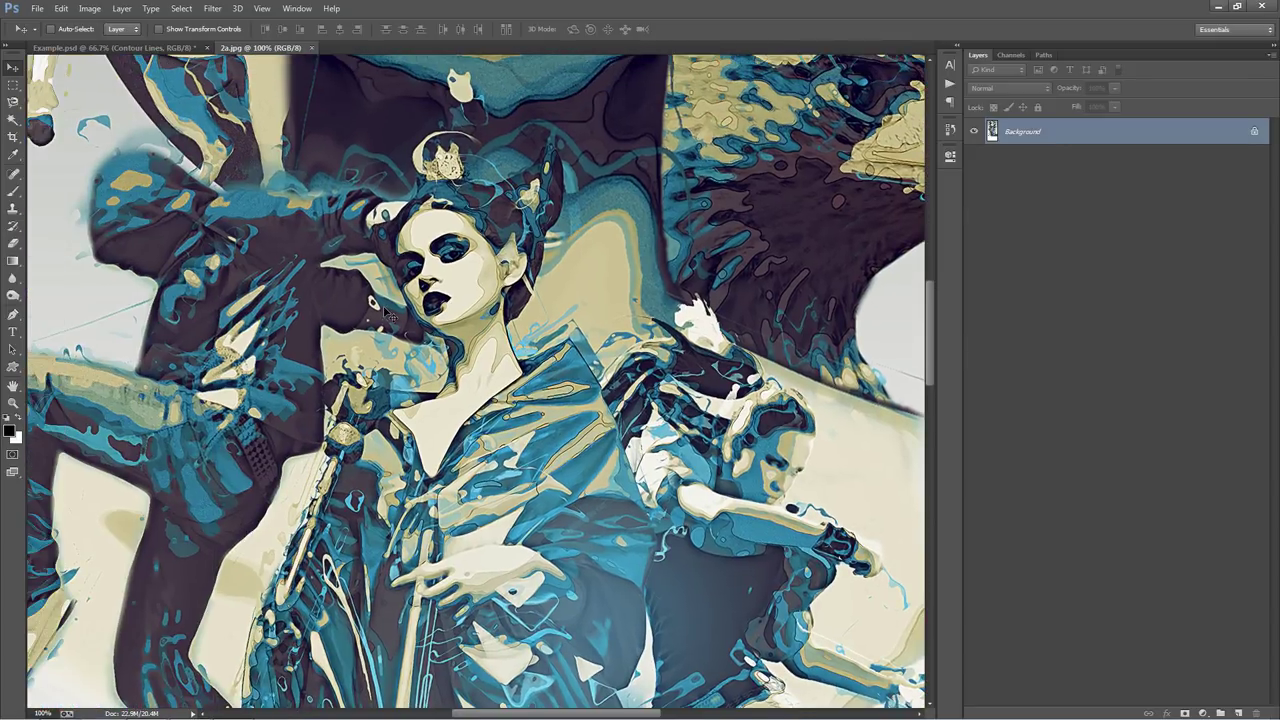
key("ctrl+minus")
key("ctrl+minus")
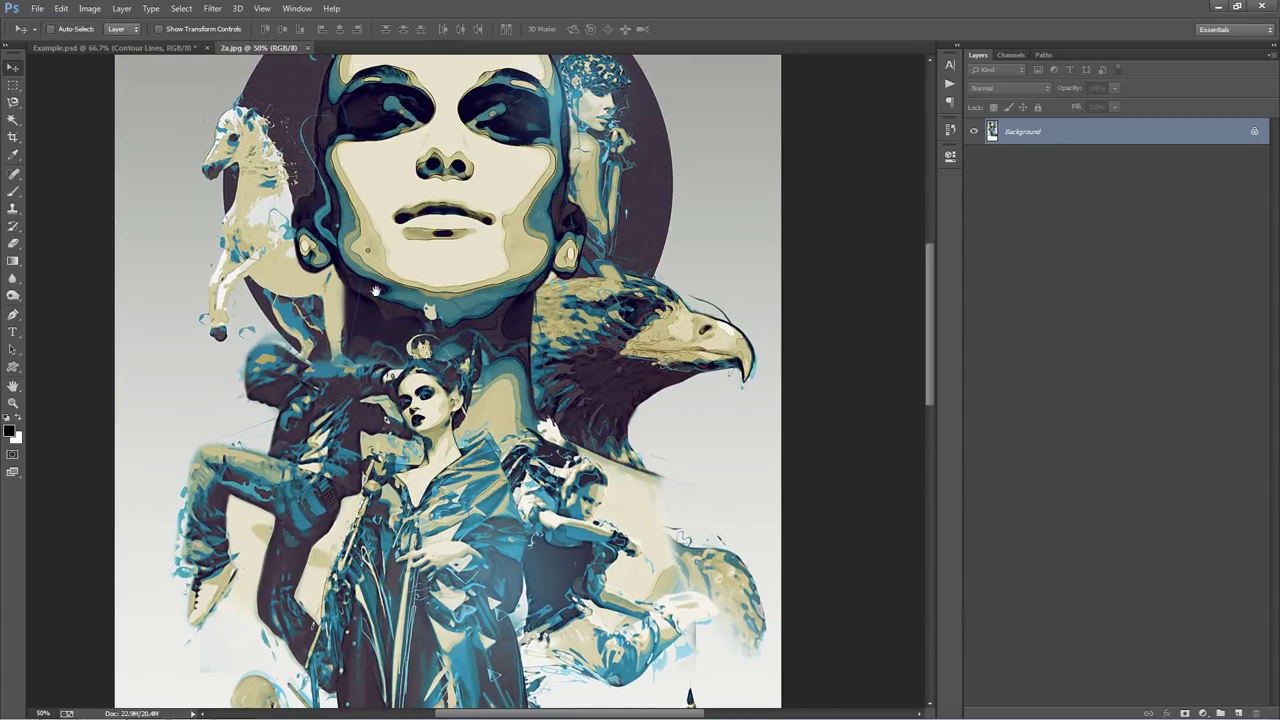
left_click_drag(375, 290, 385, 345)
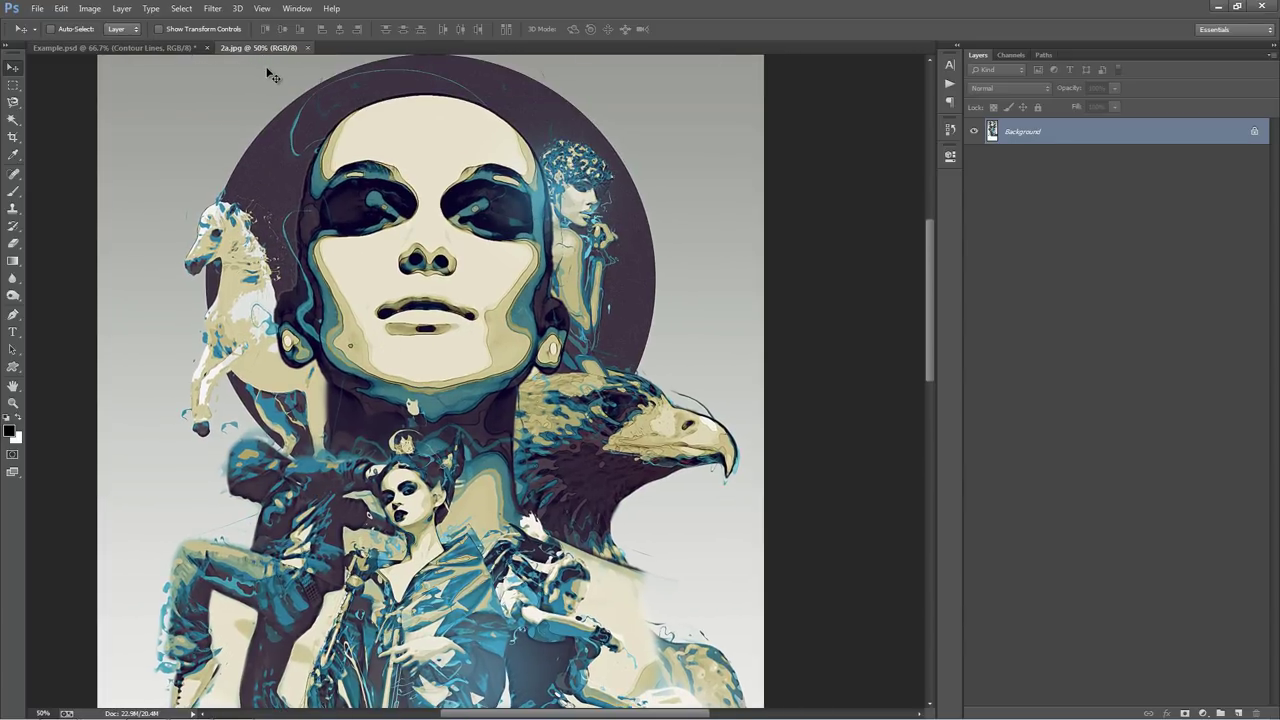
Step: Create a new blank white portrait document with the default settings
key("ctrl+n")
key("Return")
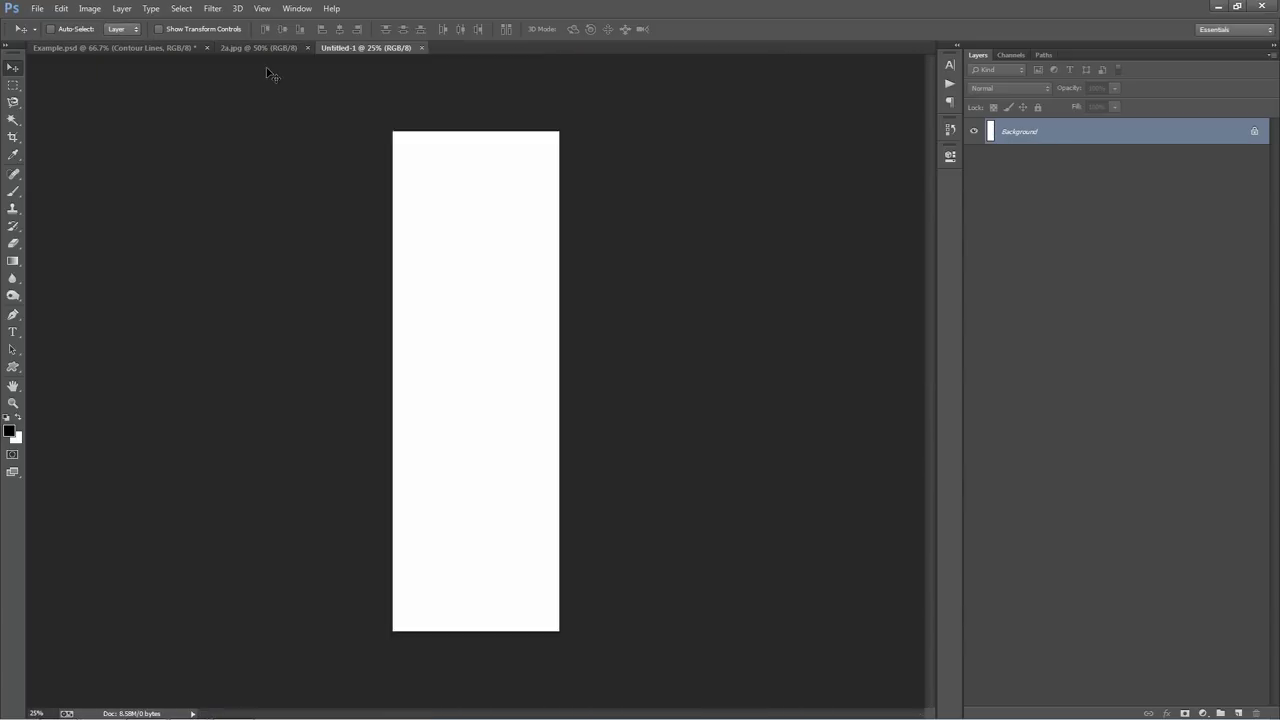
left_click(480, 206, "ctrl")
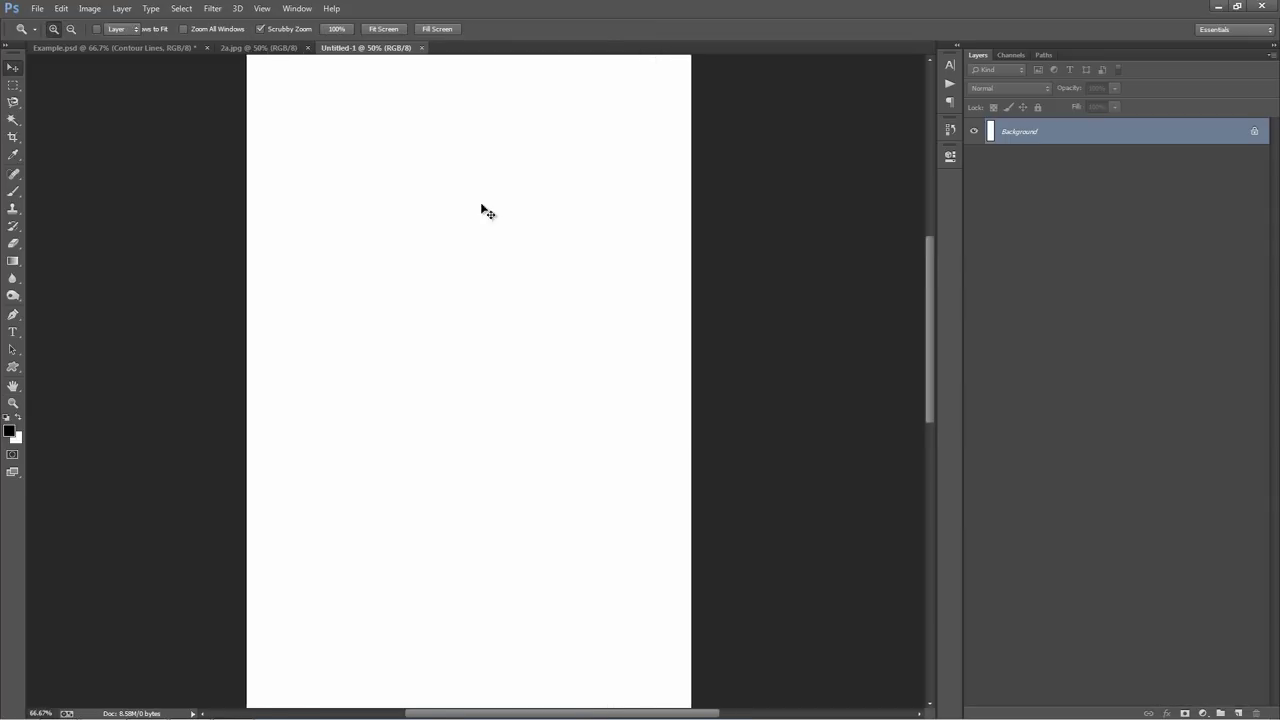
left_click_drag(484, 305, 491, 274)
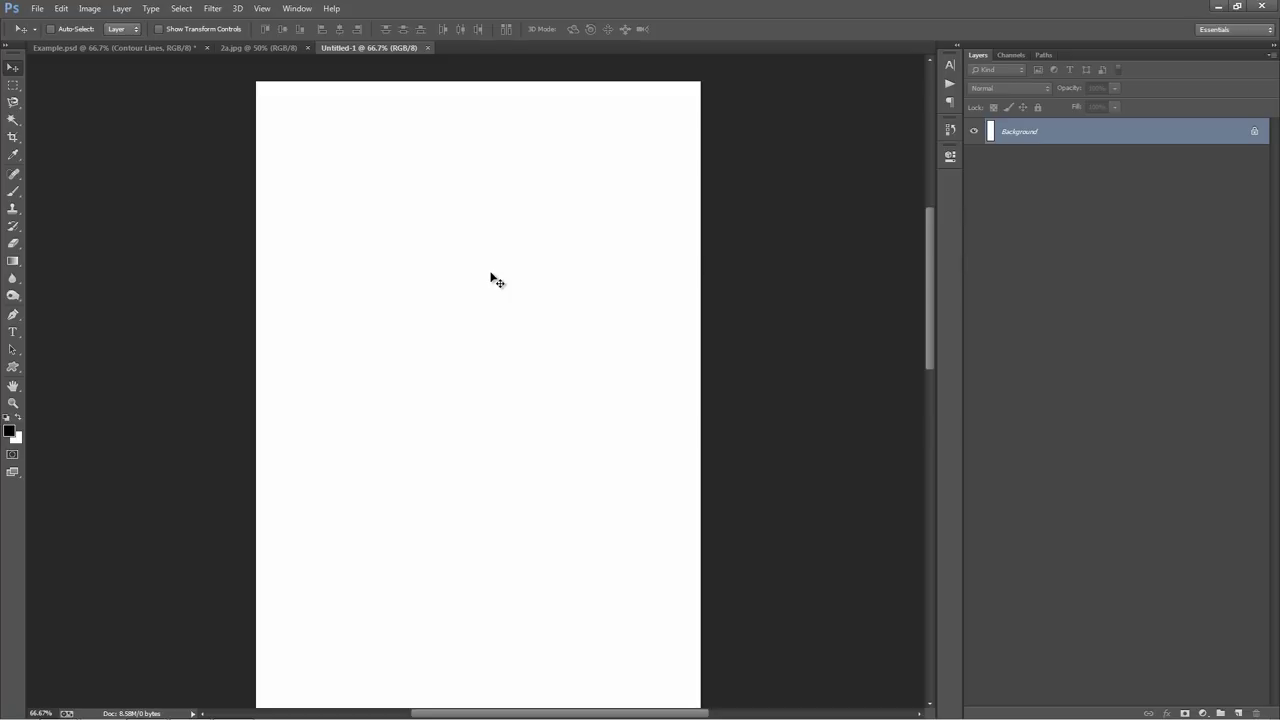
Step: Place Wizard.png as an embedded object, enlarge it to about 125%, and position it in the lower middle of the canvas
key("alt+f")
key("l")
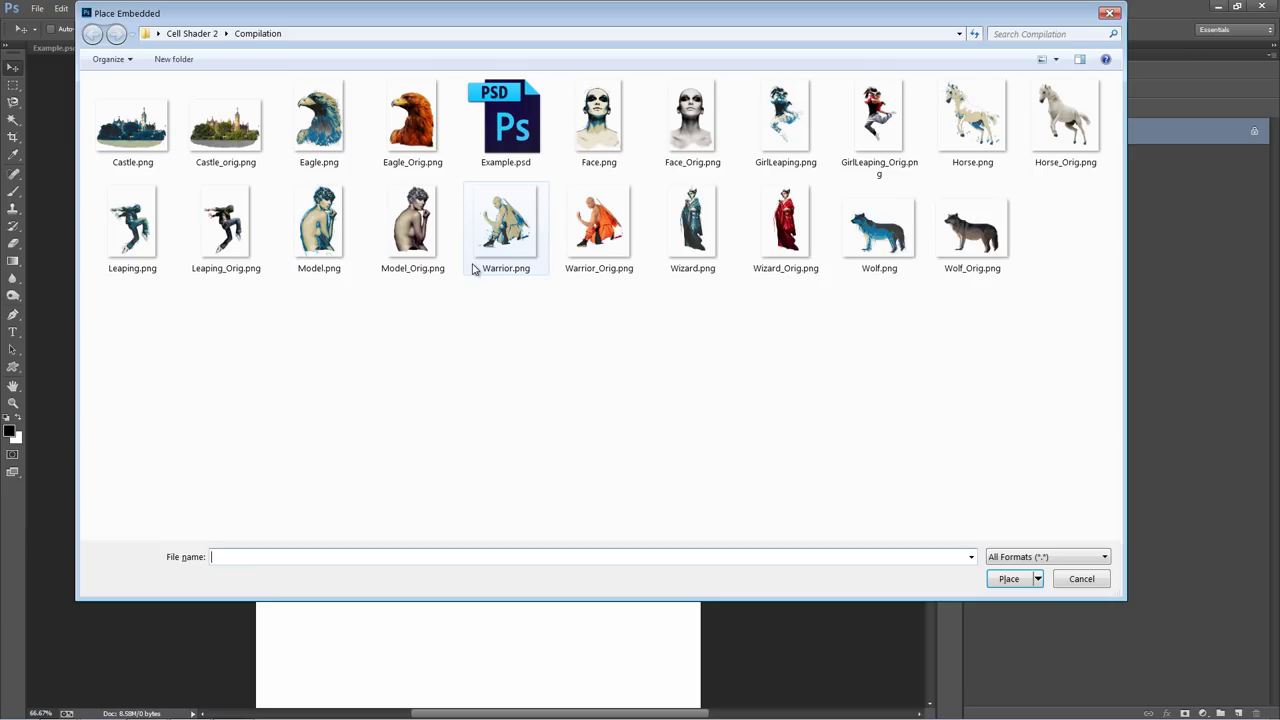
double_click(690, 228)
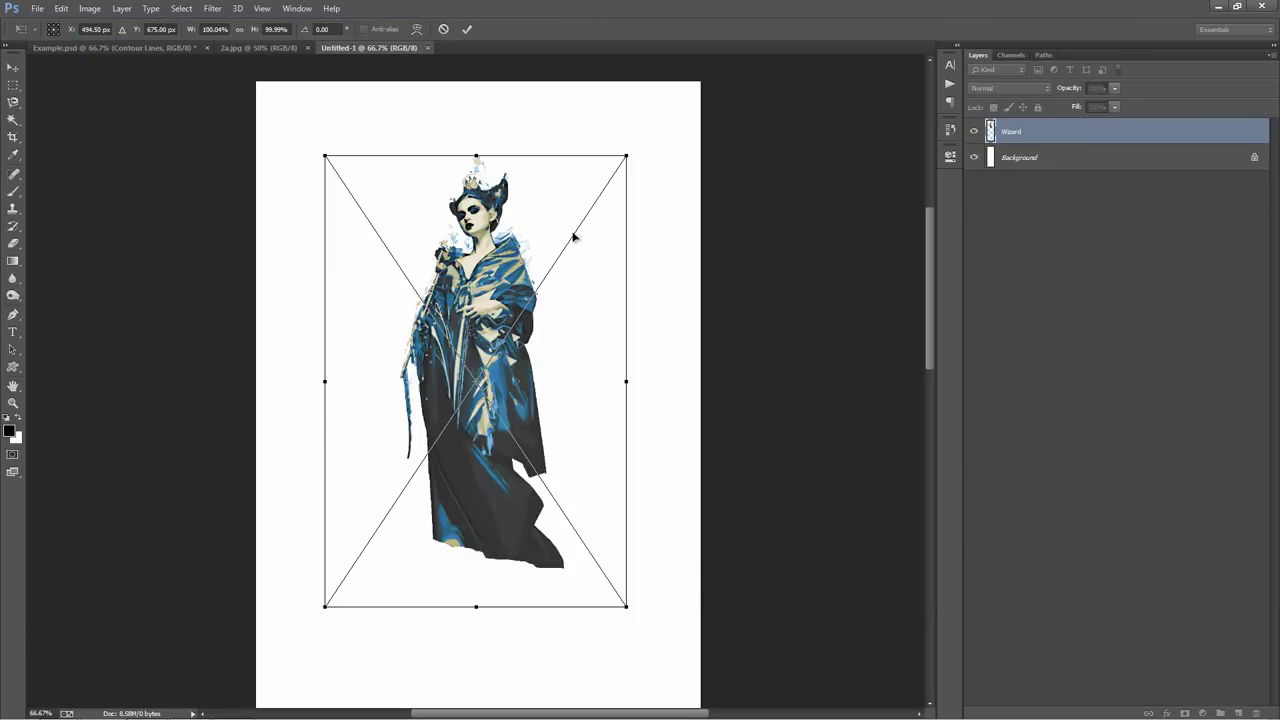
left_click_drag(626, 155, 664, 98)
left_click_drag(528, 195, 520, 331)
key("Return")
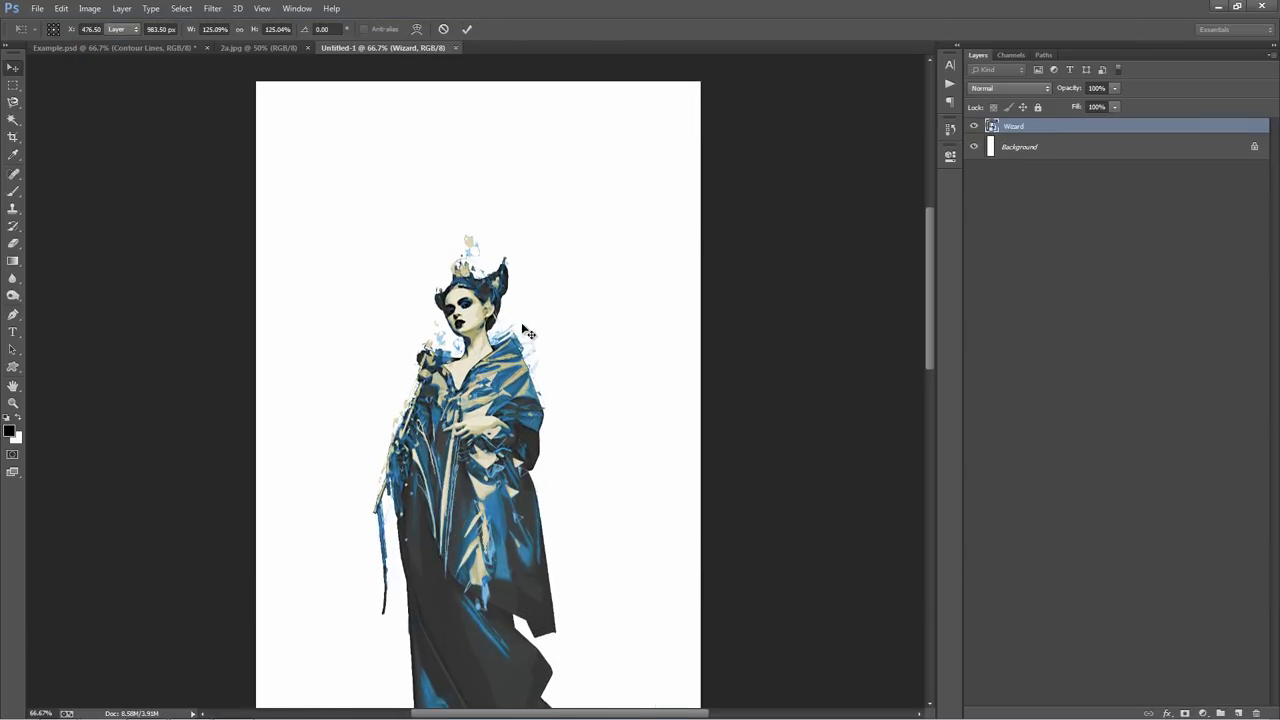
key("Down")
key("Down")
key("Down")
key("Down")
key("Down")
key("Down")
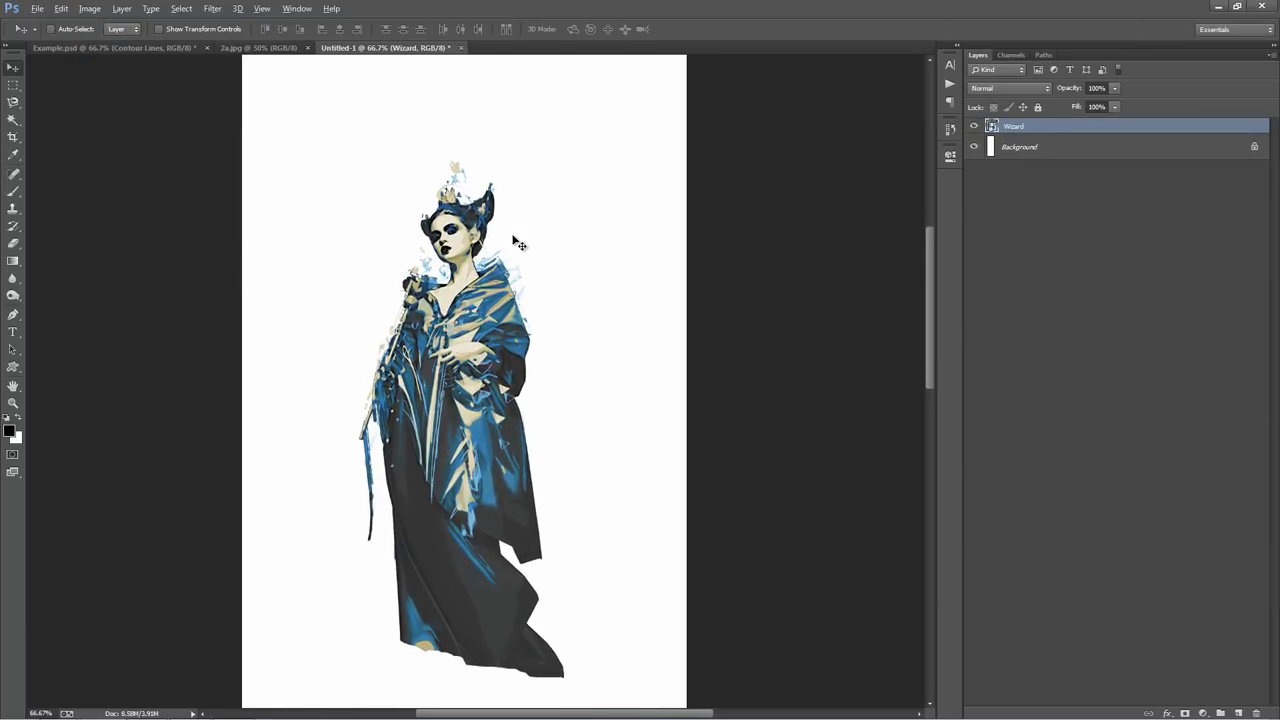
Step: Place Face.png as an embedded object, enlarge it to about 284%, and move it toward the canvas's upper part
left_click(37, 8)
left_click(75, 300)
left_click(604, 130)
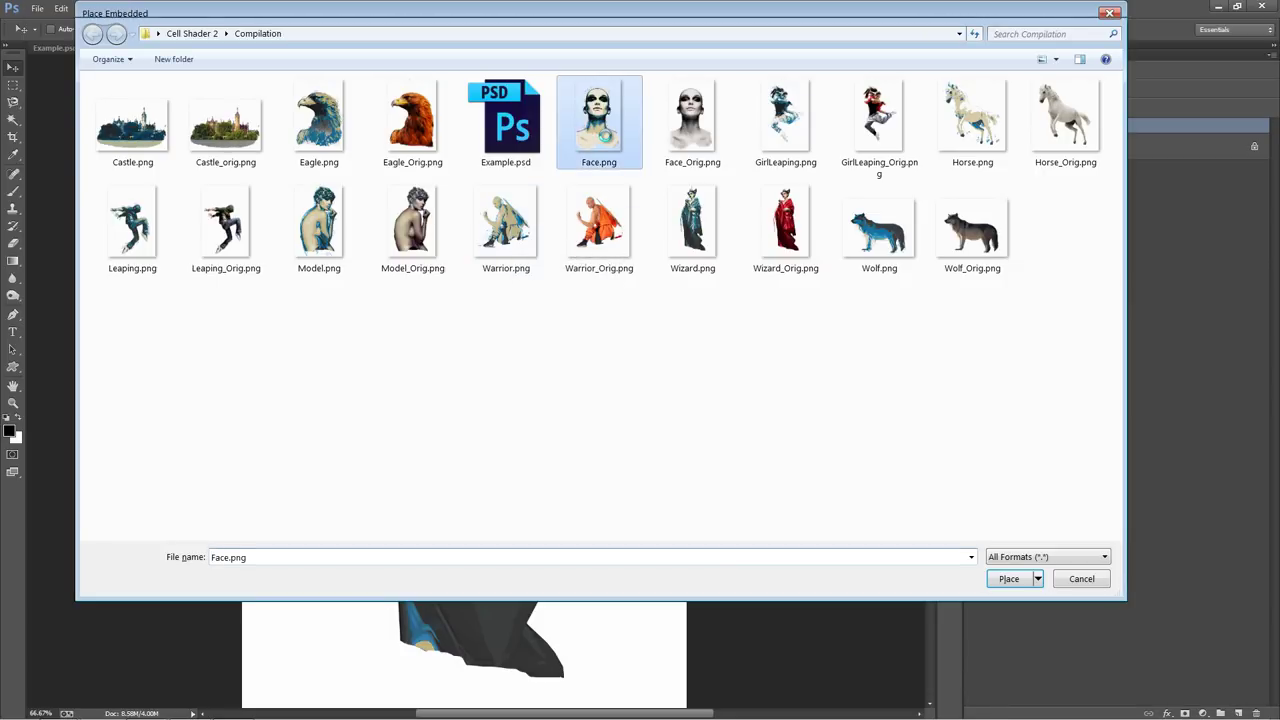
double_click(604, 130)
left_click_drag(606, 134, 678, 151)
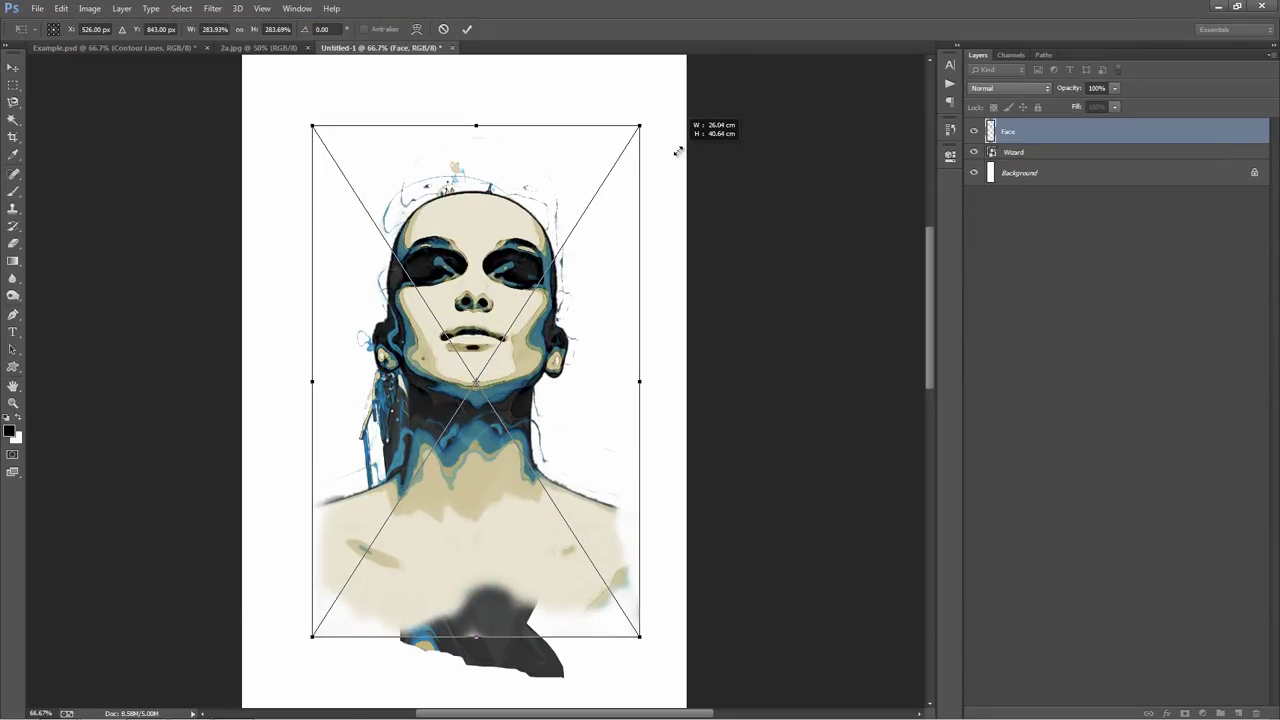
left_click_drag(560, 140, 525, 55)
key("Return")
Step: Stack the Face layer beneath Wizard and lower the wizard so her head sits over the face's neck
left_click_drag(723, 194, 710, 216)
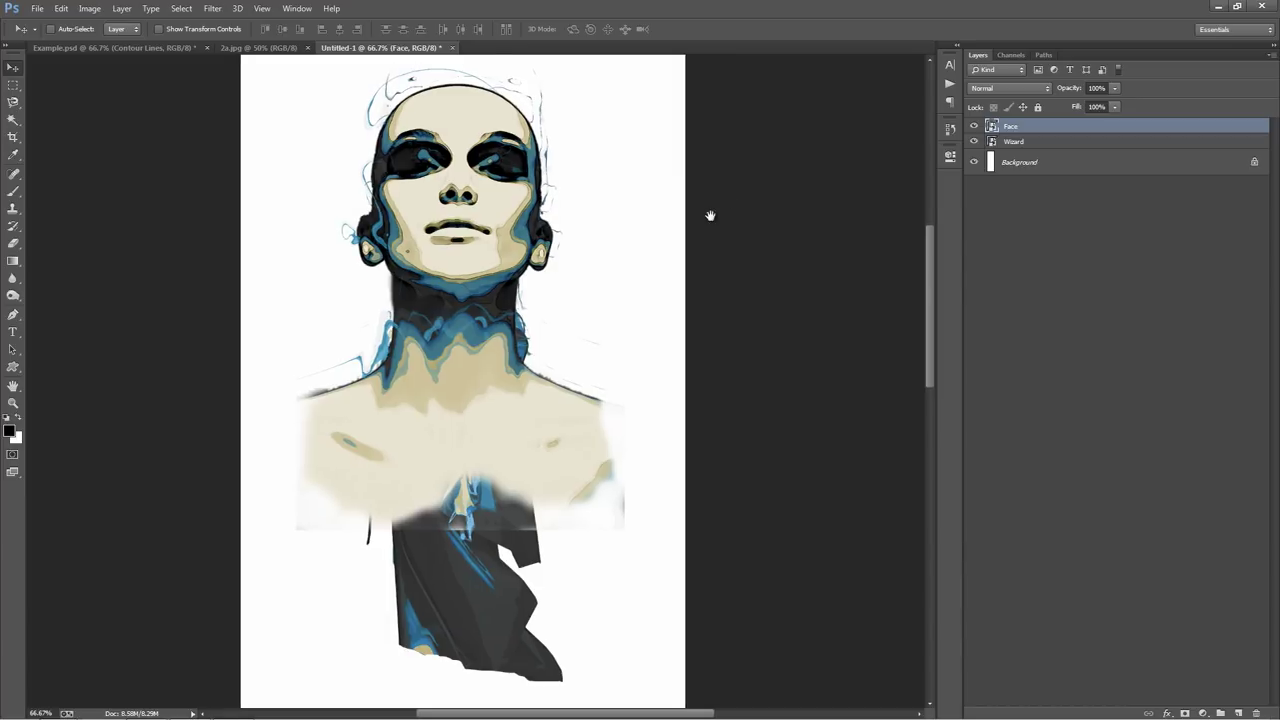
left_click_drag(1015, 130, 1034, 150)
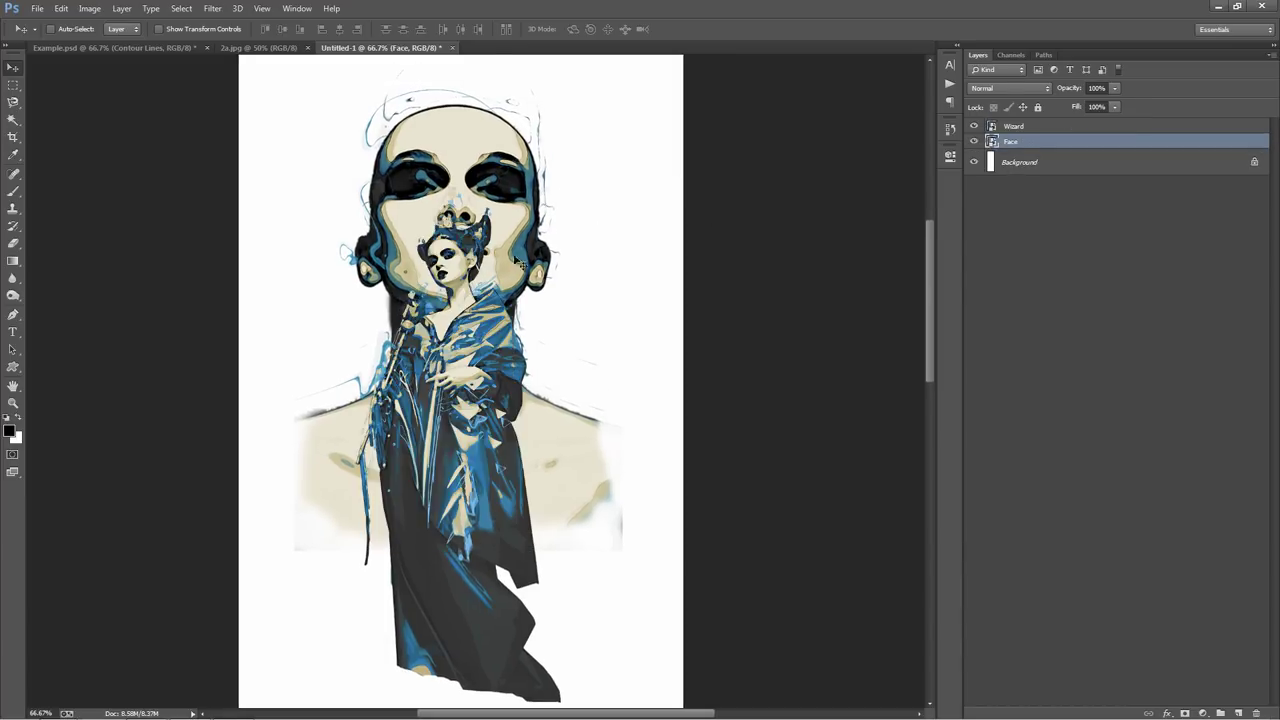
left_click(1067, 130)
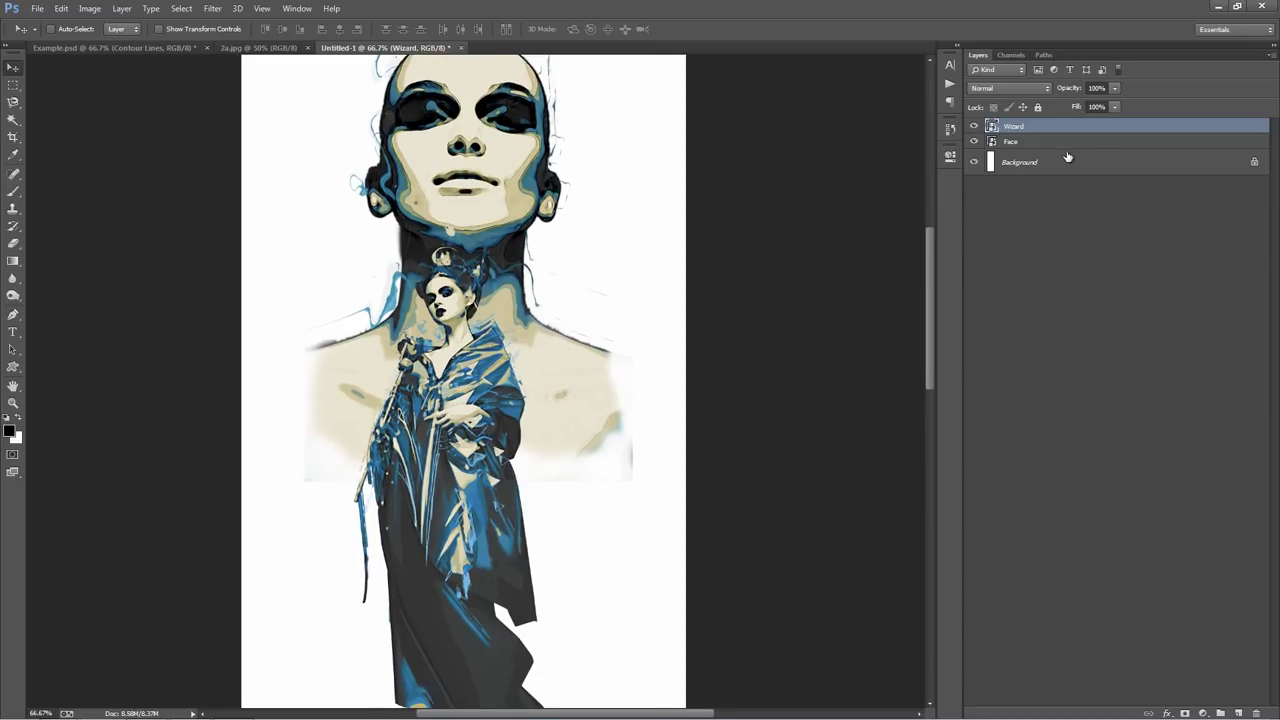
Step: Place Eagle.png as an embedded object directly above the Face layer, scaled to about 42%
left_click(1049, 143)
key("alt+f")
key("l")
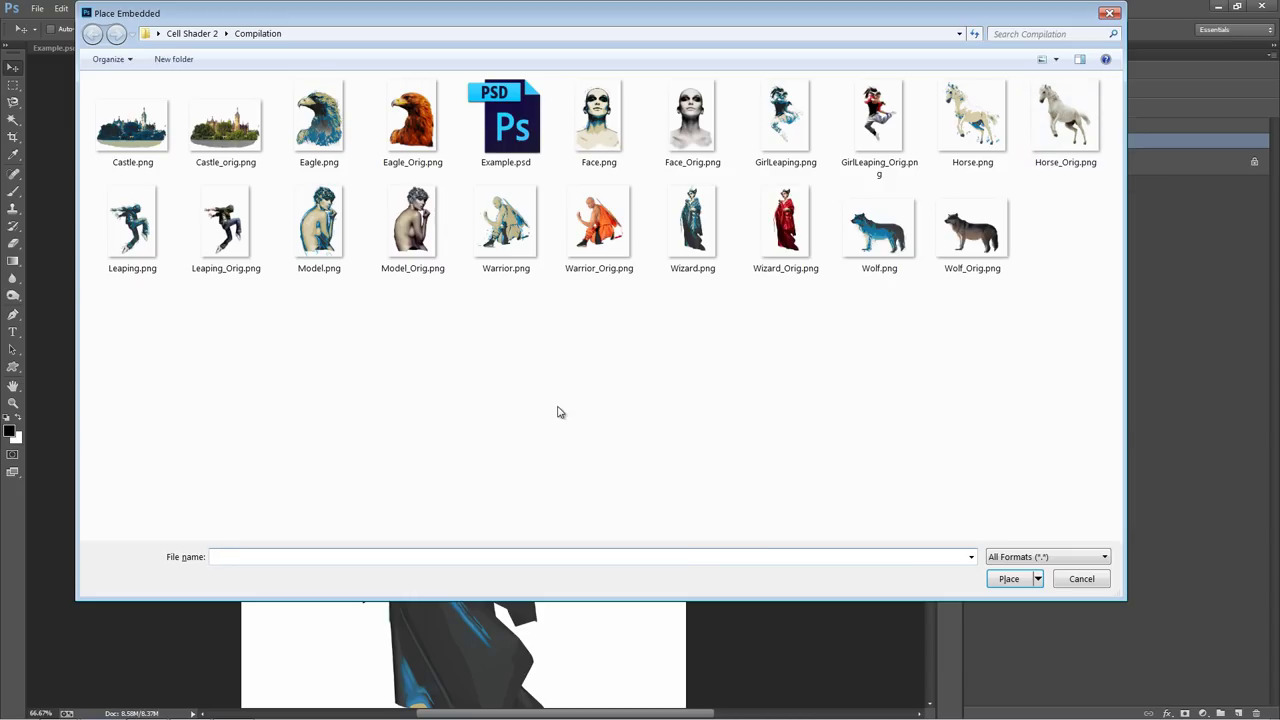
double_click(316, 145)
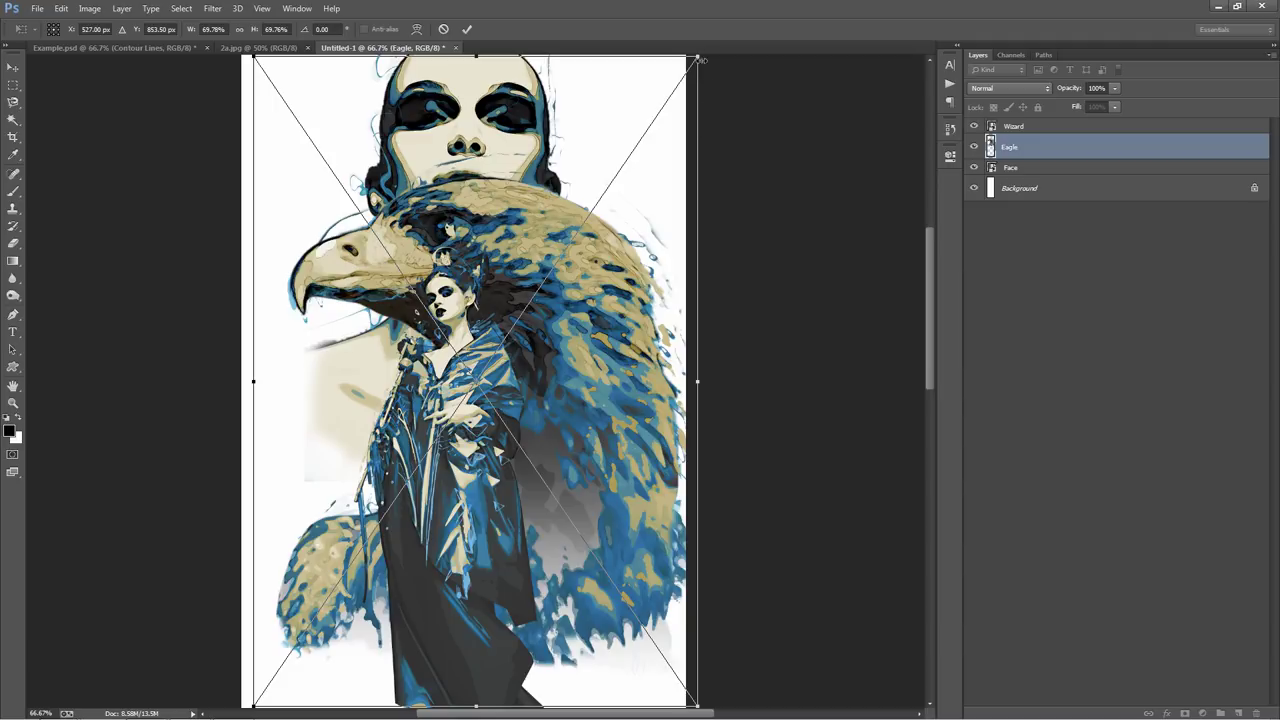
left_click_drag(700, 60, 574, 160)
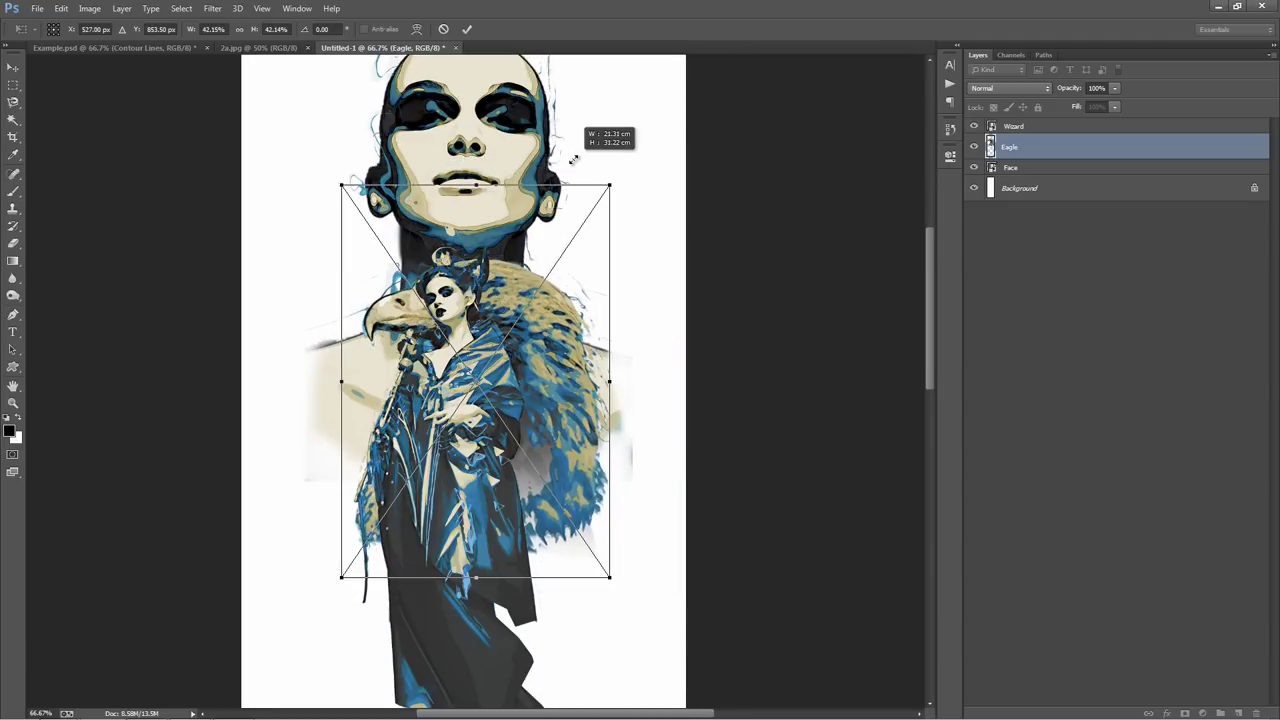
key("Return")
Step: Flip the eagle horizontally, move it up beside the face's right-hand side, and stack its layer beneath Face
key("alt+e")
key("a")
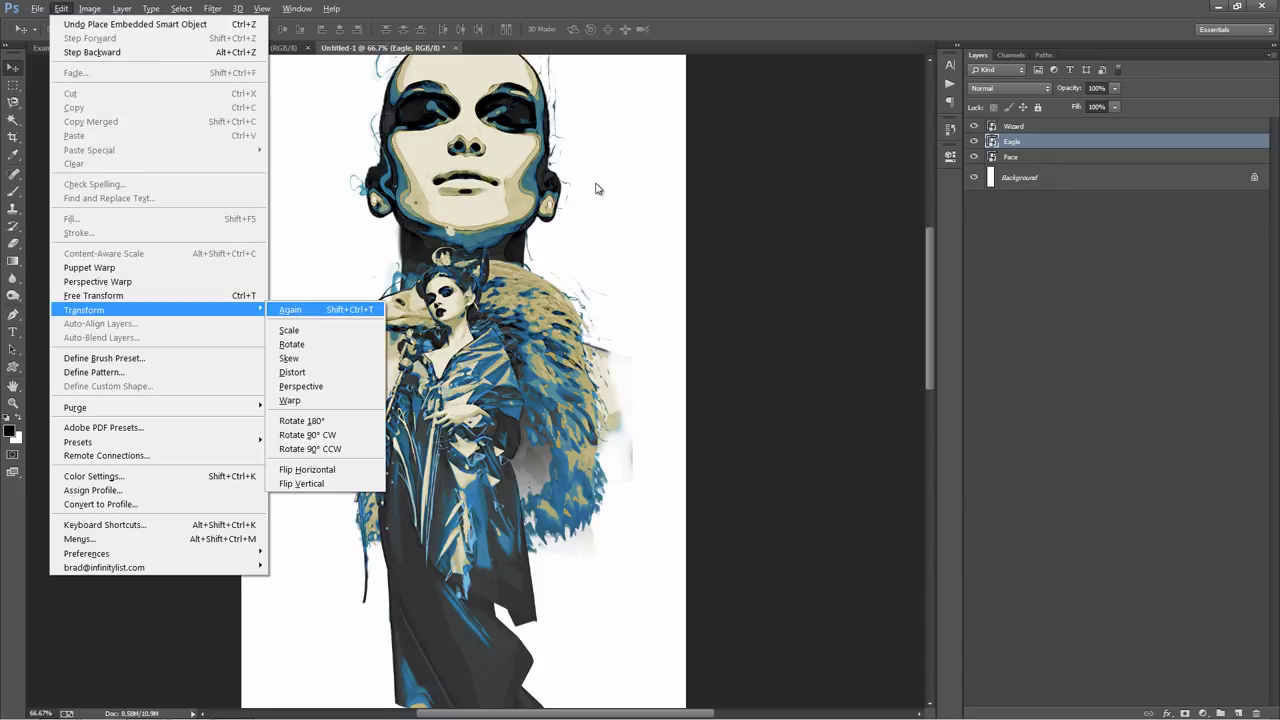
key("h")
left_click_drag(575, 250, 625, 215)
left_click_drag(1017, 144, 1016, 162)
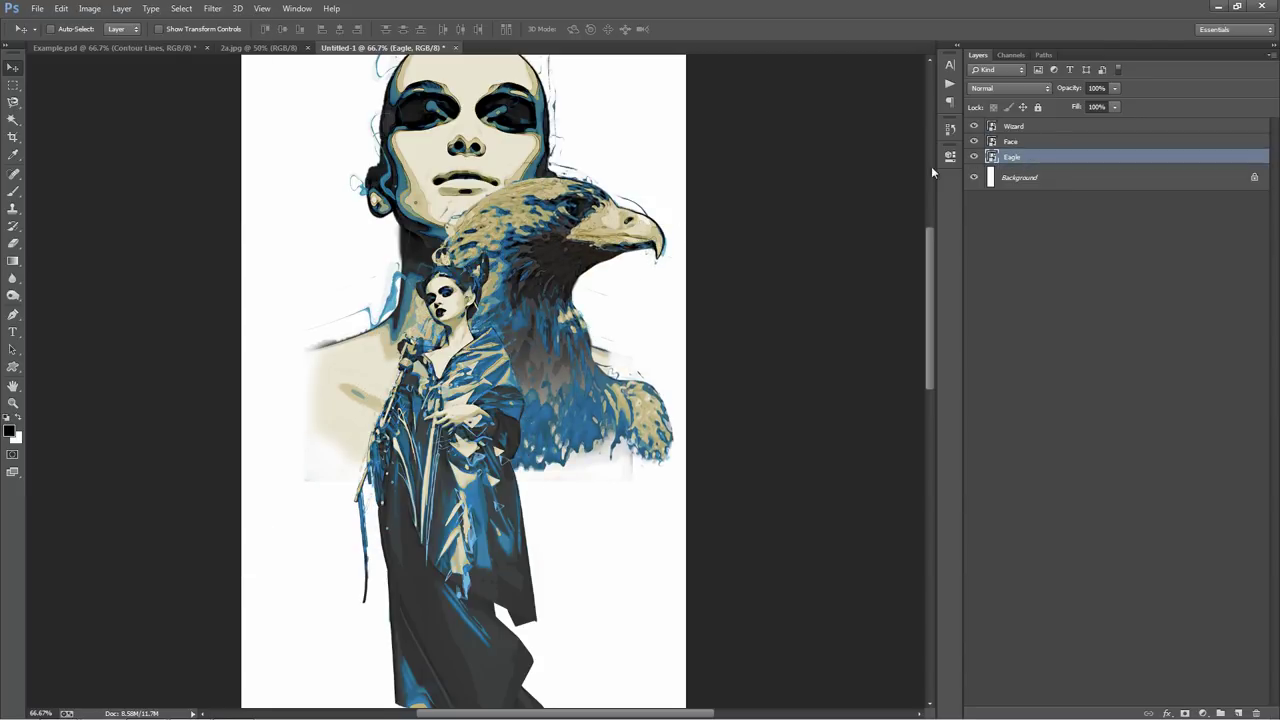
Step: Scale the eagle down slightly with Free Transform and reposition it lower beside the neck, above the right-hand shoulder
key("ctrl+t")
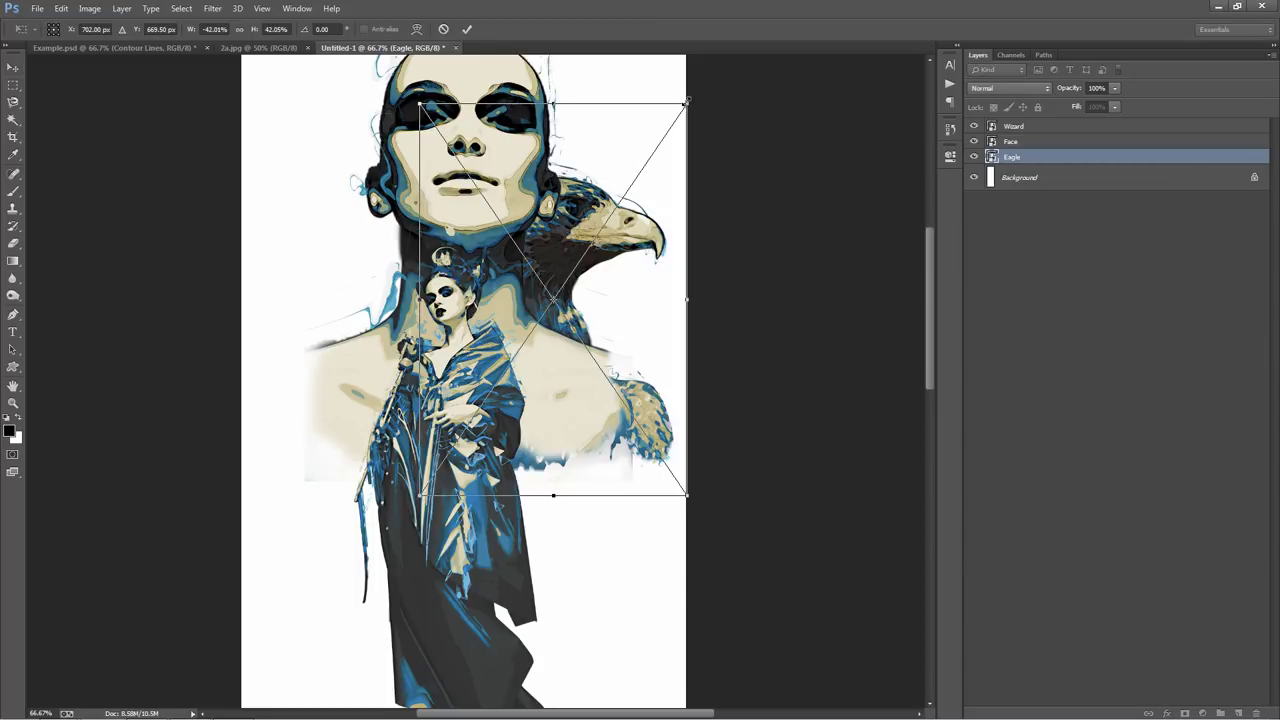
left_click_drag(686, 101, 670, 128)
left_click_drag(608, 174, 680, 266)
key("Return")
Step: Compare the layout of the new face, wizard and eagle composition with the full 2a.jpg artwork
left_click(258, 48)
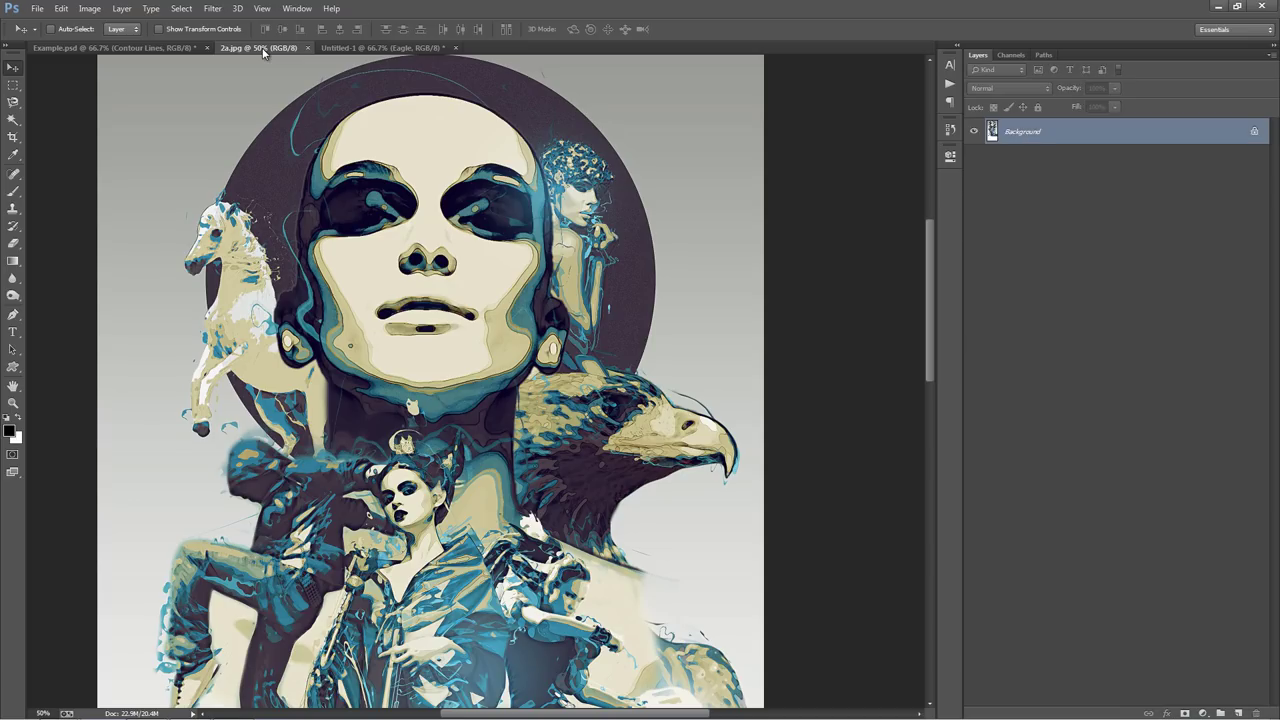
key("ctrl+minus")
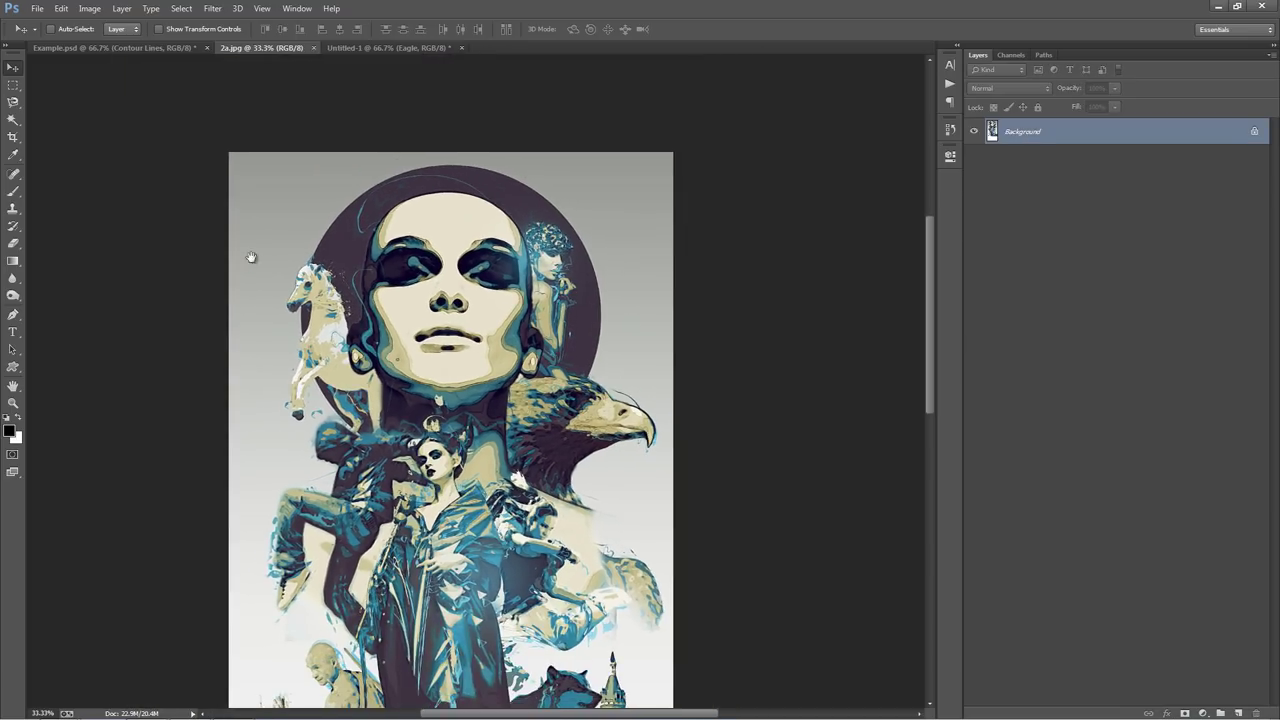
scroll(251, 262, "down", 3)
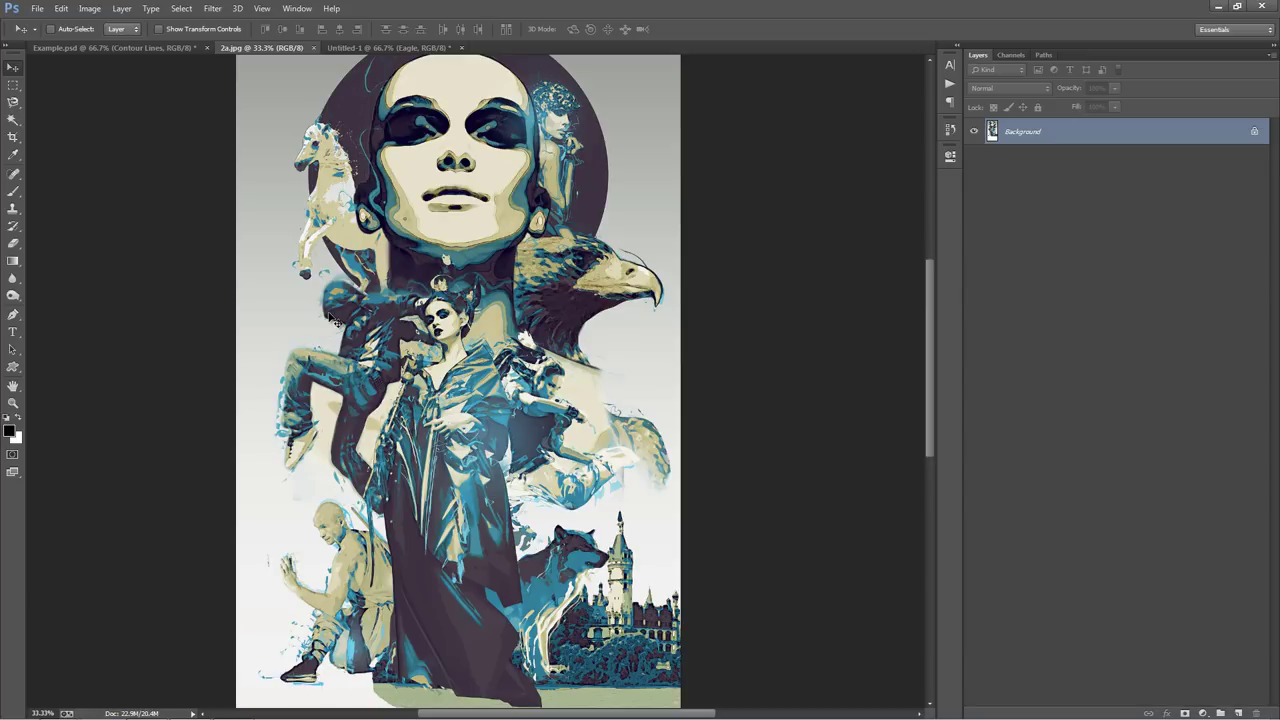
left_click(352, 47)
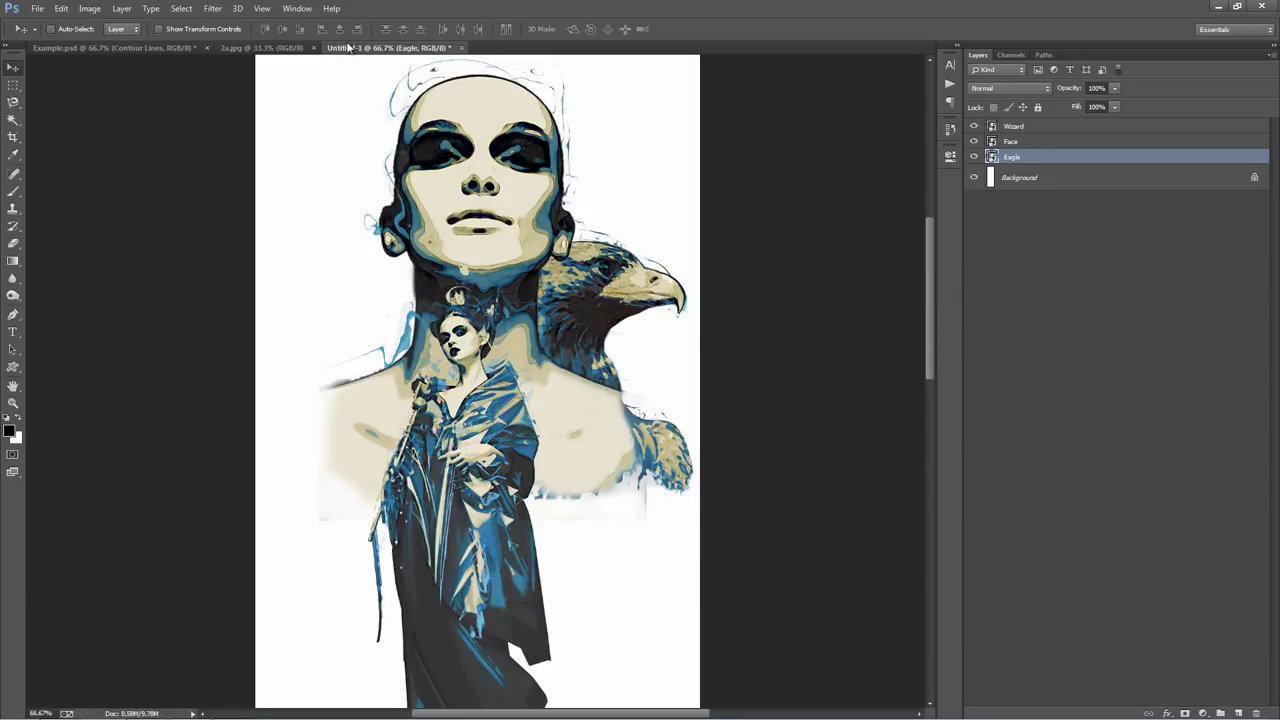
scroll(438, 287, "up", 1)
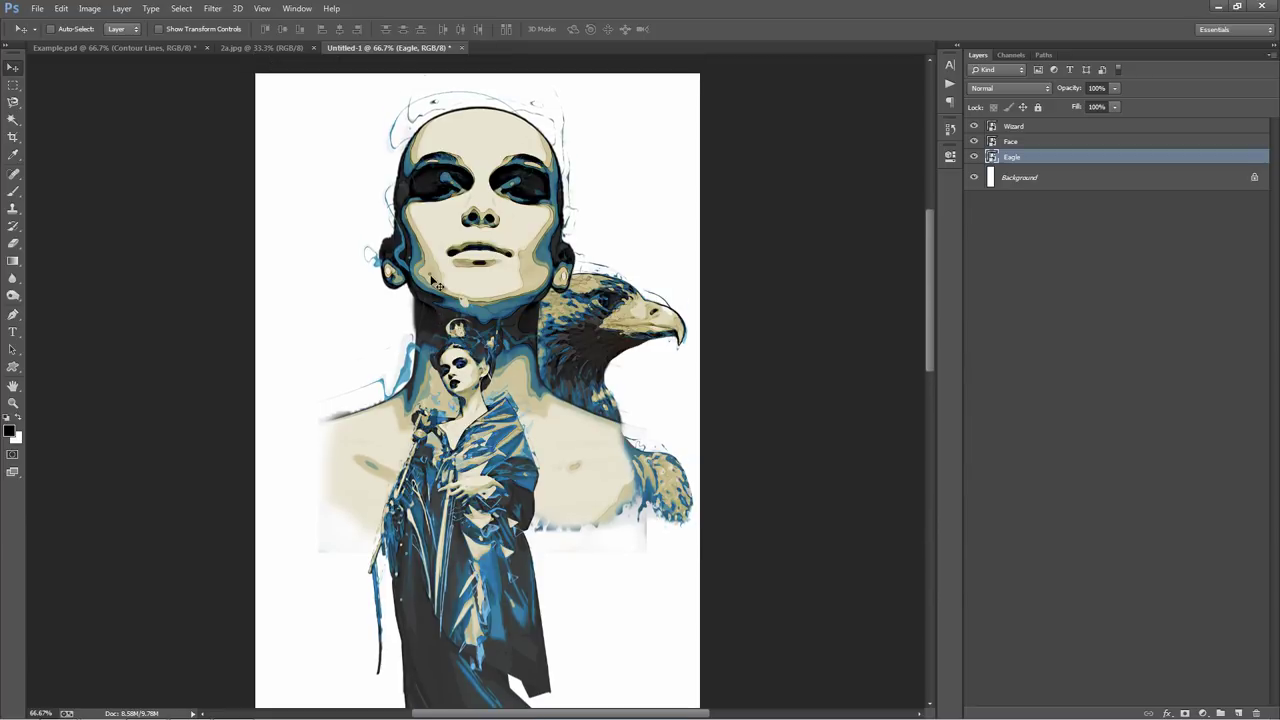
scroll(438, 287, "down", 1)
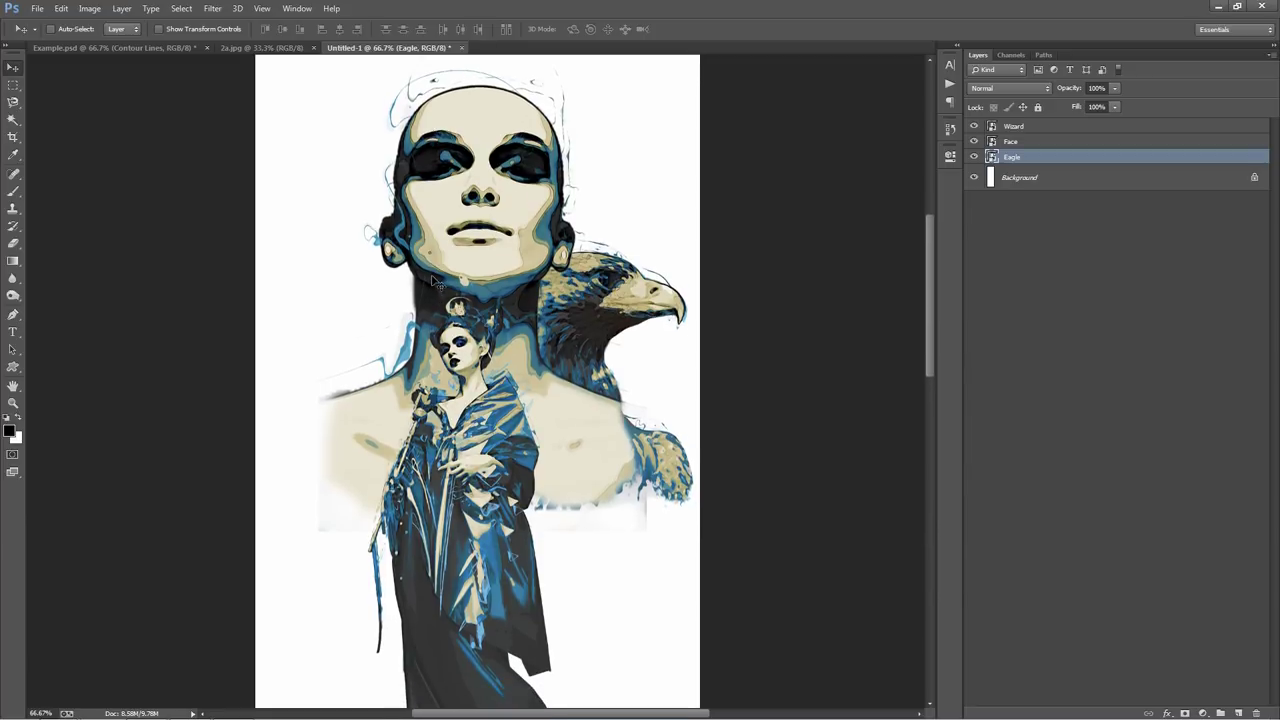